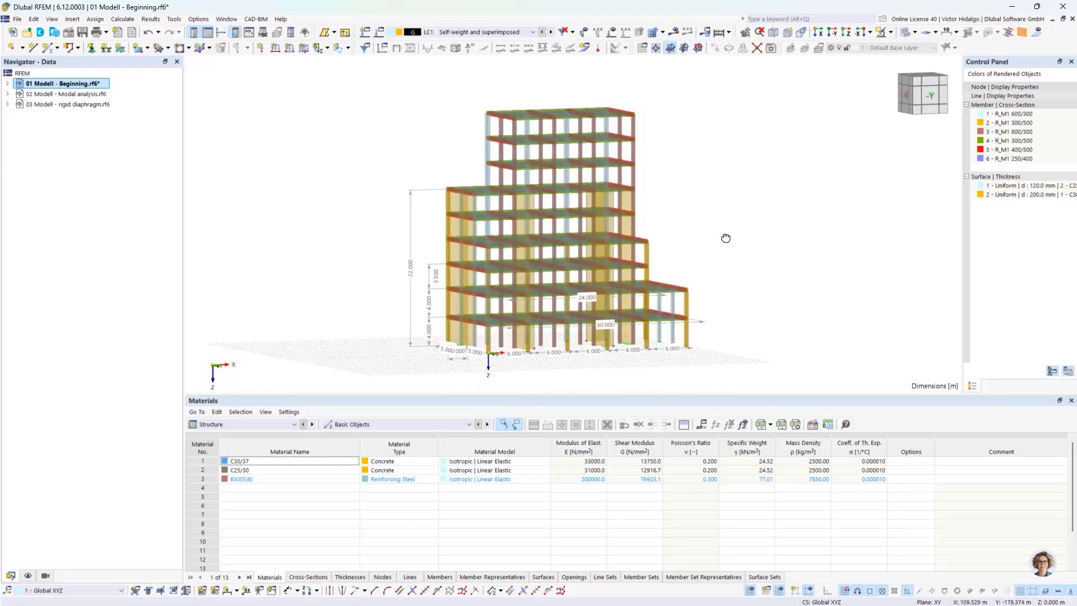
Step: Isolate the wall surfaces with uniform 200 mm thickness in C30/37 using the generated visibilities by thickness
{"action": "scroll", "coordinate": [712, 309], "scroll_direction": "up", "scroll_amount": 2}
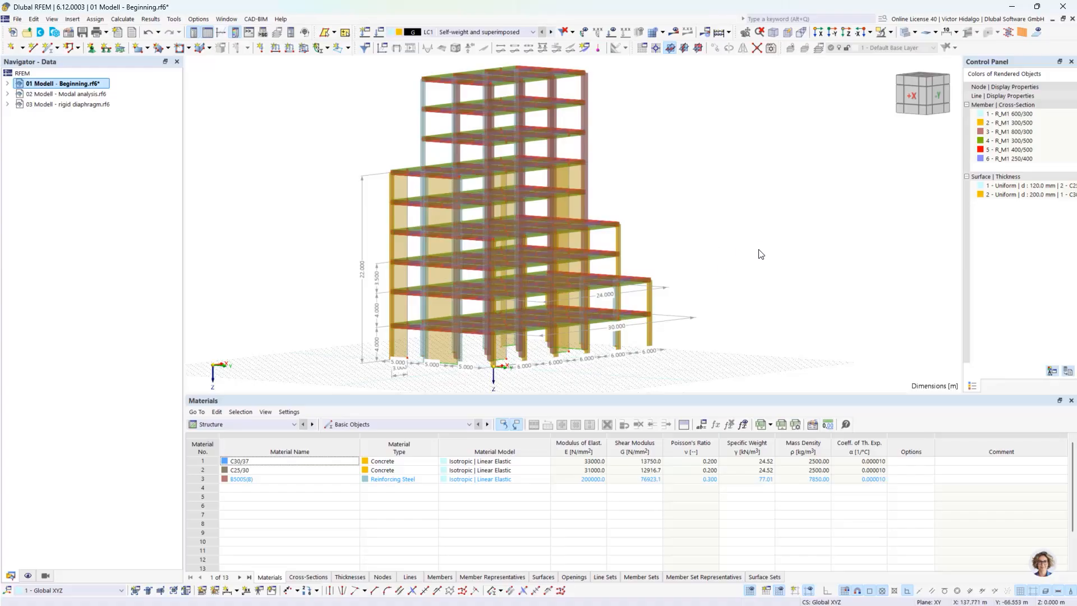
{"action": "middle_click_drag", "start_coordinate": [761, 254], "coordinate": [702, 267], "text": "ctrl"}
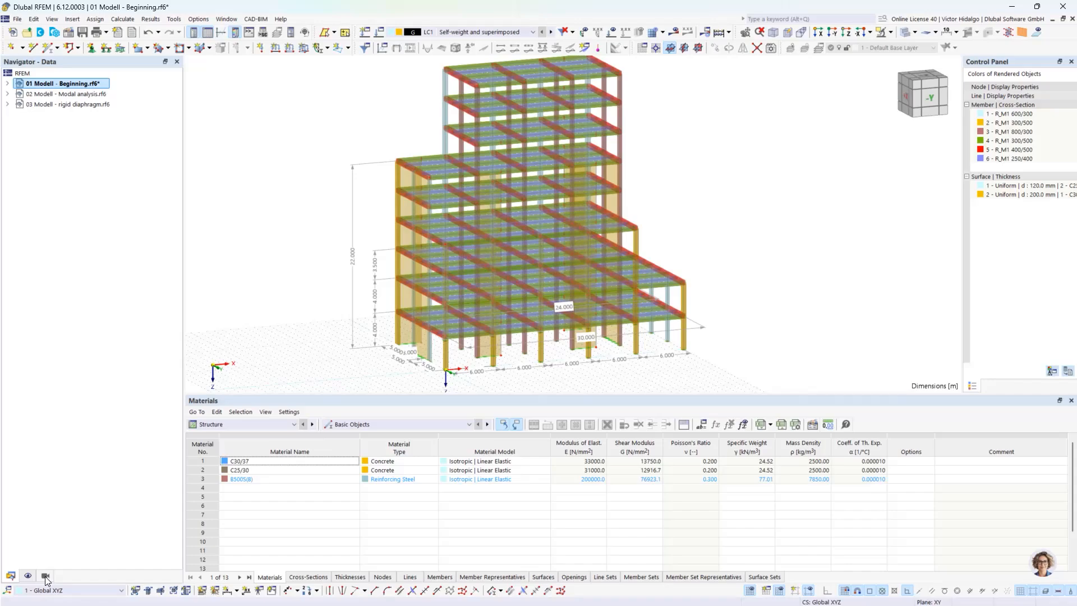
{"action": "middle_click_drag", "start_coordinate": [625, 267], "coordinate": [628, 270]}
{"action": "scroll", "coordinate": [634, 267], "scroll_direction": "down", "scroll_amount": 2}
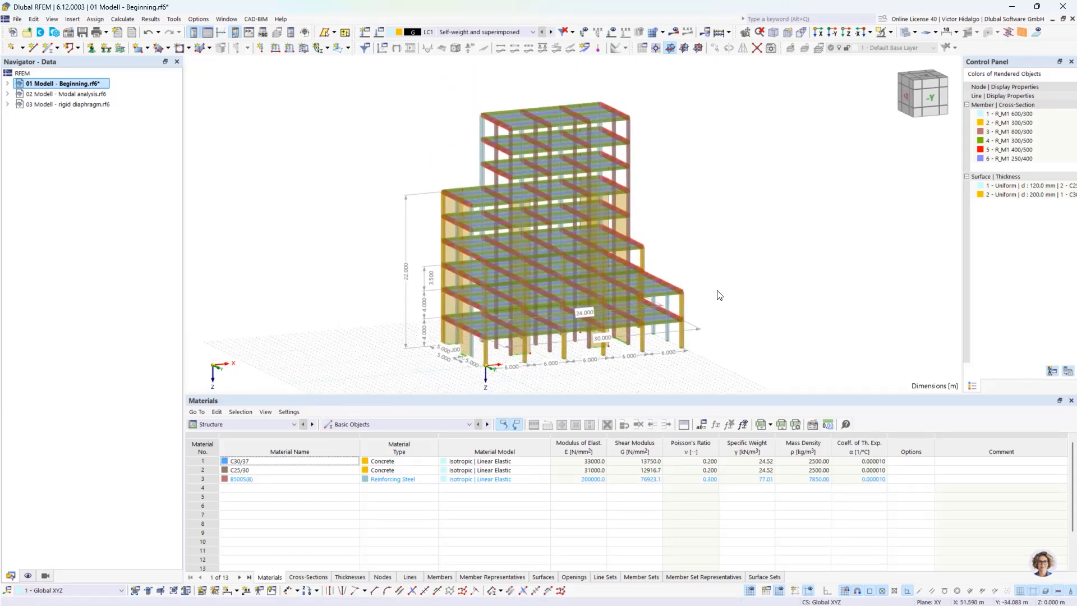
{"action": "left_click", "coordinate": [45, 576]}
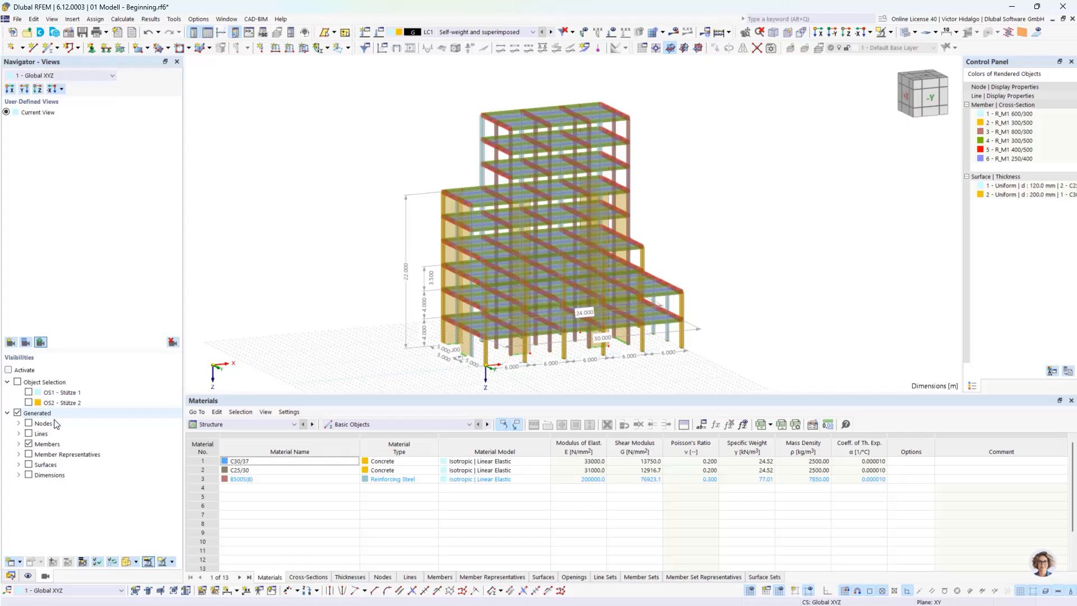
{"action": "left_click", "coordinate": [29, 444]}
{"action": "left_click", "coordinate": [18, 464]}
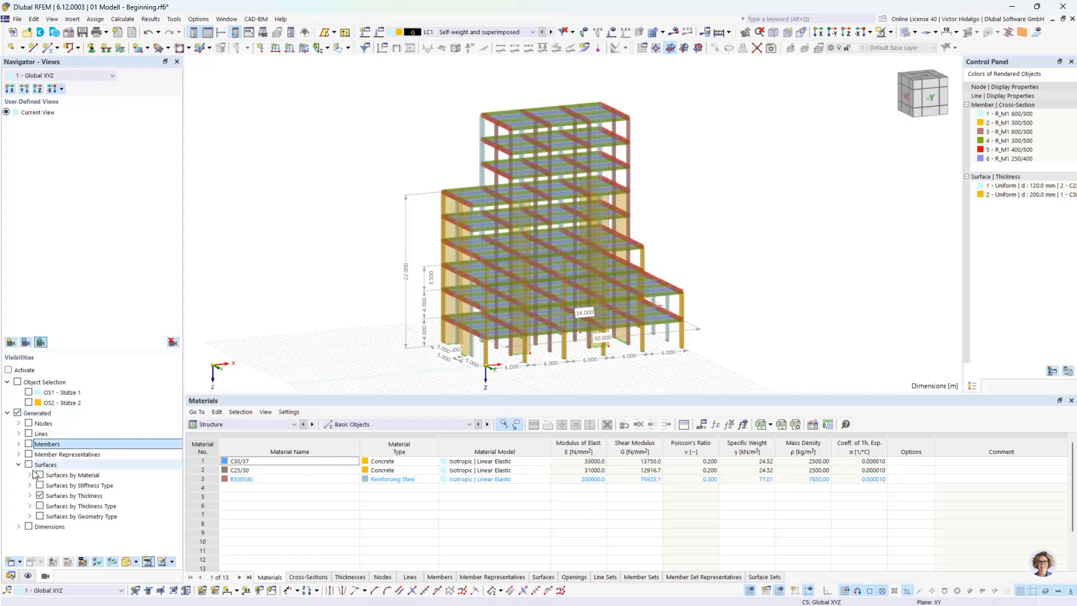
{"action": "left_click", "coordinate": [39, 496]}
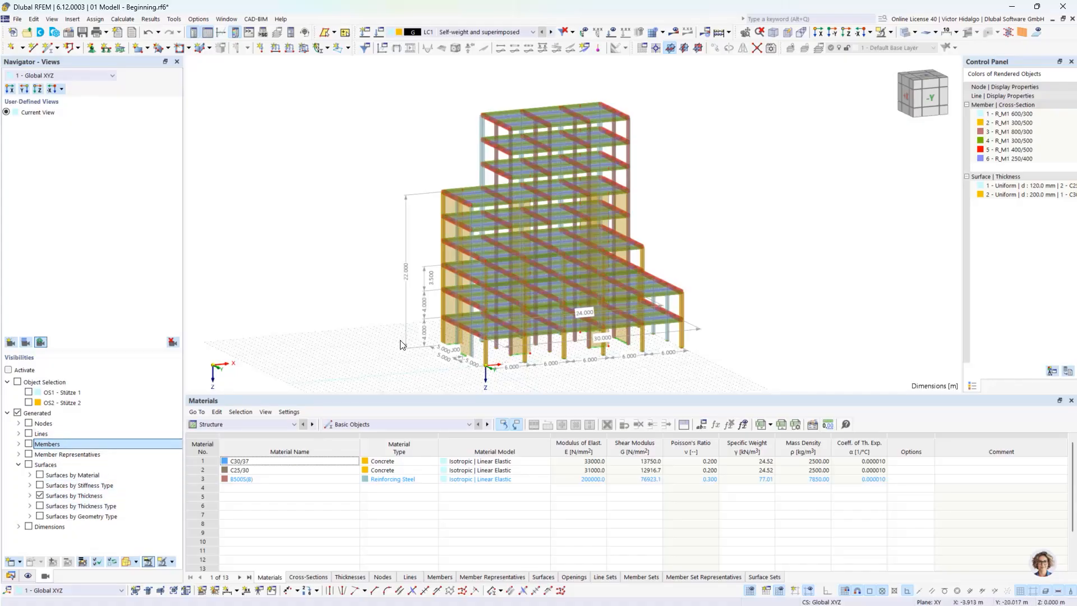
{"action": "left_click", "coordinate": [30, 497]}
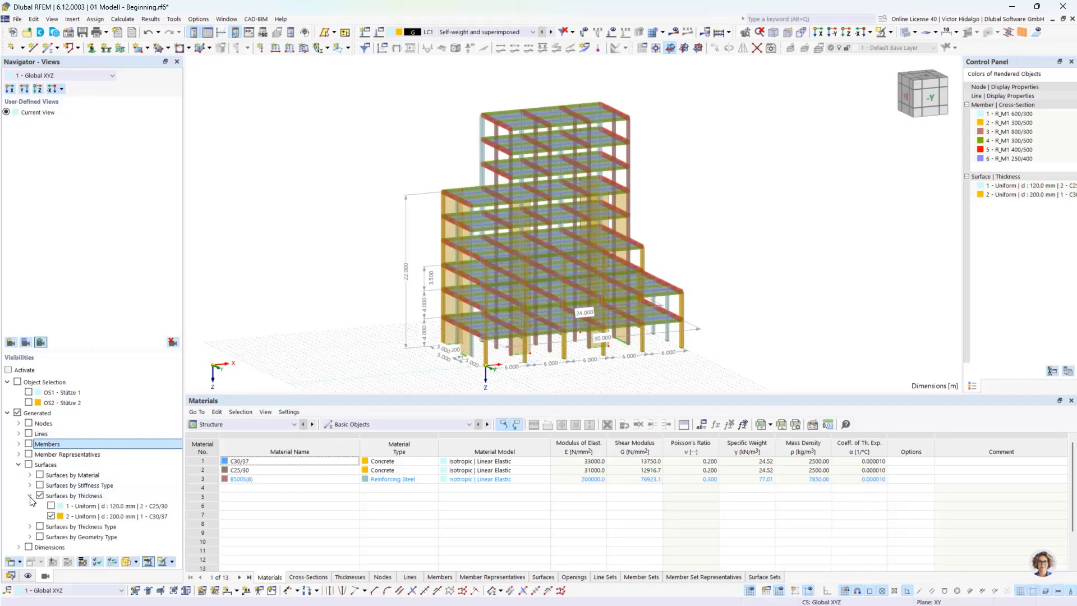
{"action": "left_click", "coordinate": [52, 516]}
{"action": "left_click", "coordinate": [51, 516]}
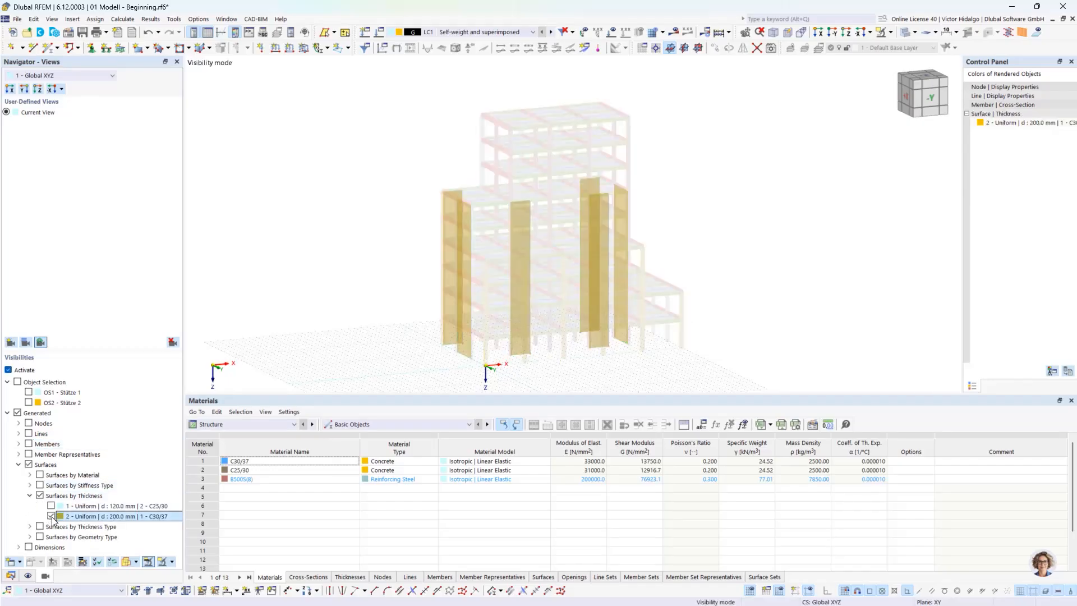
{"action": "middle_click_drag", "start_coordinate": [692, 256], "coordinate": [695, 296], "text": "ctrl"}
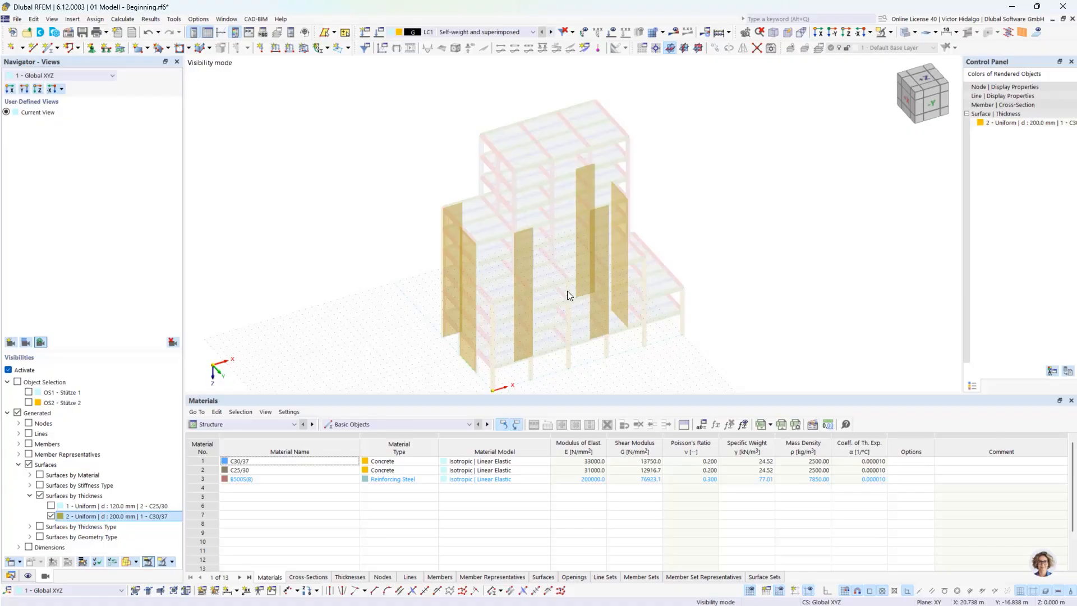
{"action": "middle_click_drag", "start_coordinate": [589, 257], "coordinate": [611, 112], "text": "ctrl"}
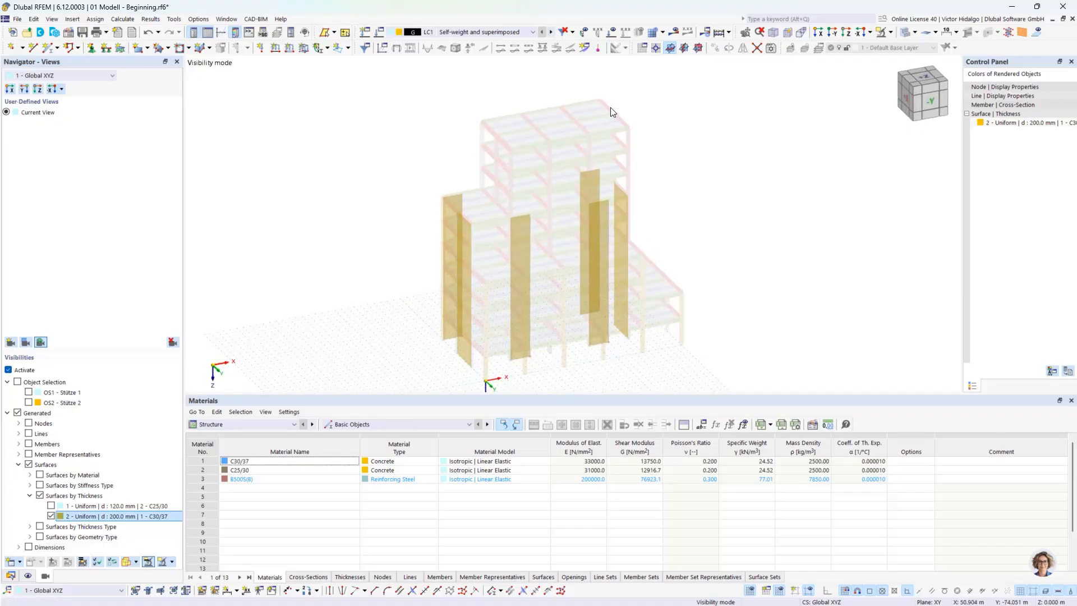
Step: Cancel the visibility mode to display the whole building model again
{"action": "left_click", "coordinate": [891, 33]}
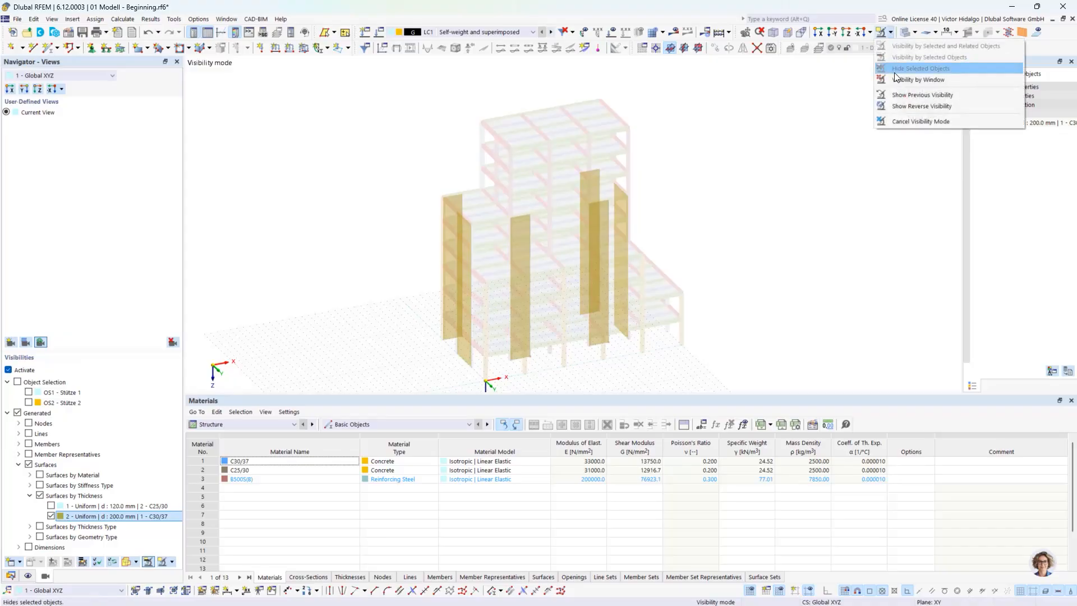
{"action": "left_click", "coordinate": [921, 121]}
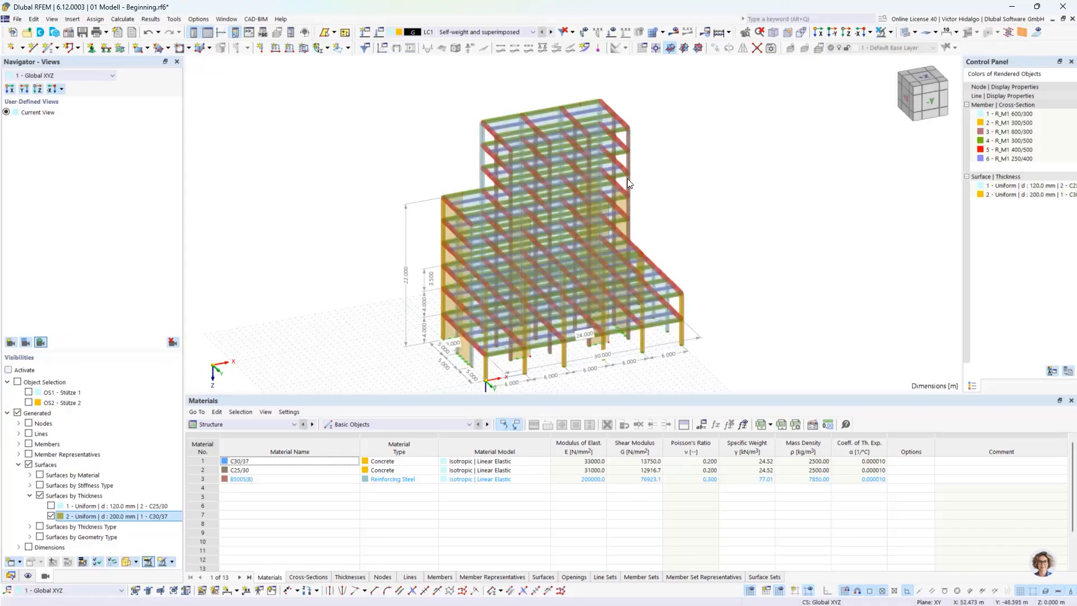
{"action": "middle_click_drag", "start_coordinate": [696, 208], "coordinate": [705, 205], "text": "ctrl"}
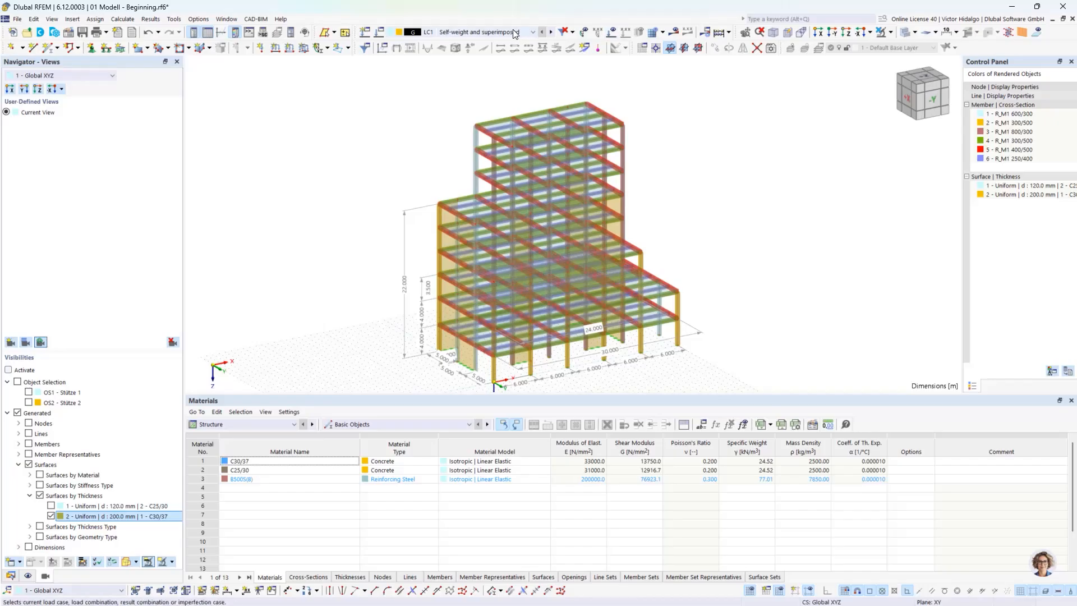
Step: Display the loads on the model for LC1 Self-weight and superimposed and for LC2 Live load
{"action": "left_click", "coordinate": [486, 32]}
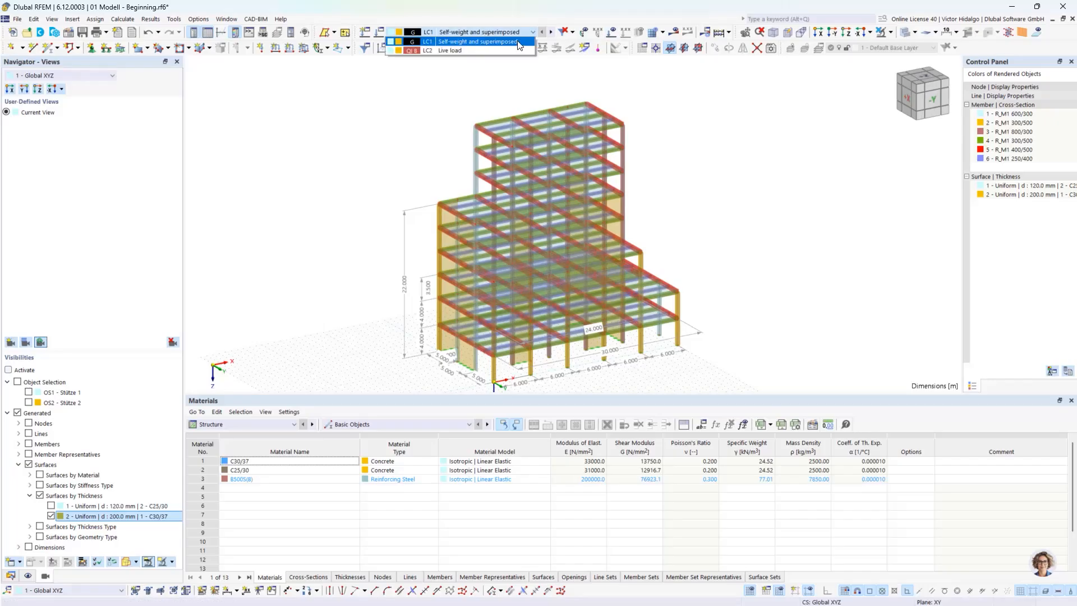
{"action": "left_click", "coordinate": [488, 42]}
{"action": "left_click", "coordinate": [612, 32]}
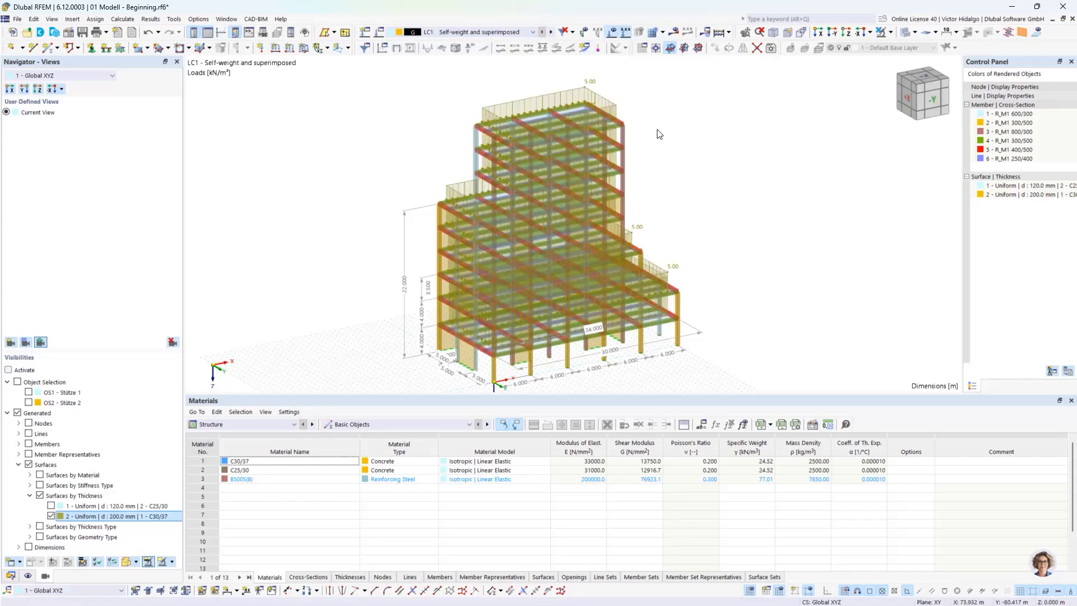
{"action": "middle_click_drag", "start_coordinate": [720, 247], "coordinate": [694, 219]}
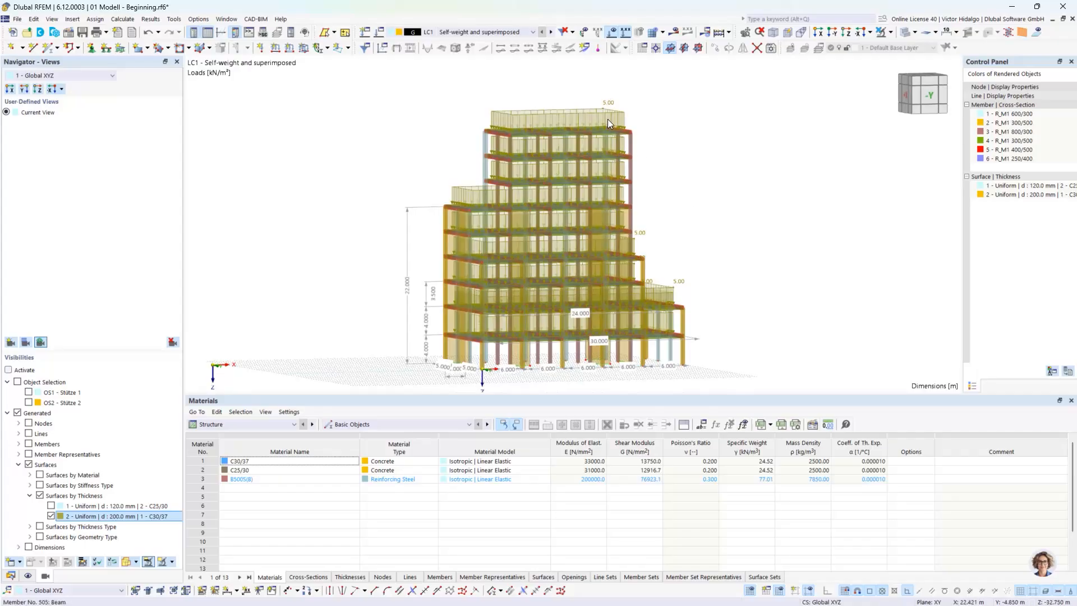
{"action": "left_click", "coordinate": [552, 36]}
{"action": "middle_click_drag", "start_coordinate": [676, 238], "coordinate": [664, 224]}
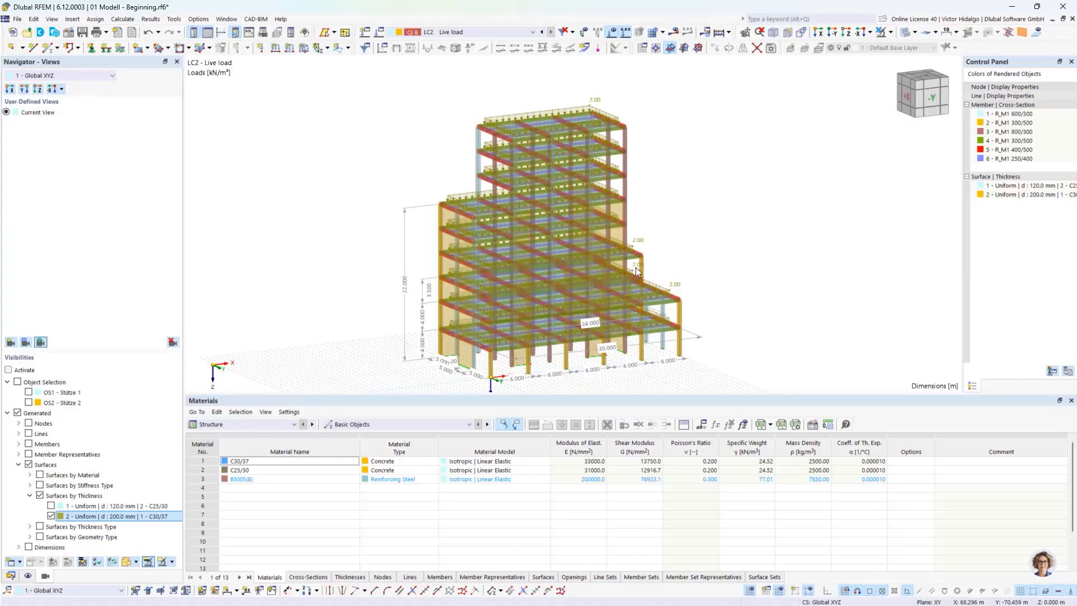
Step: Examine the storey height dimensions and the live loads on the building's floors
{"action": "scroll", "coordinate": [467, 322], "scroll_direction": "up", "scroll_amount": 5}
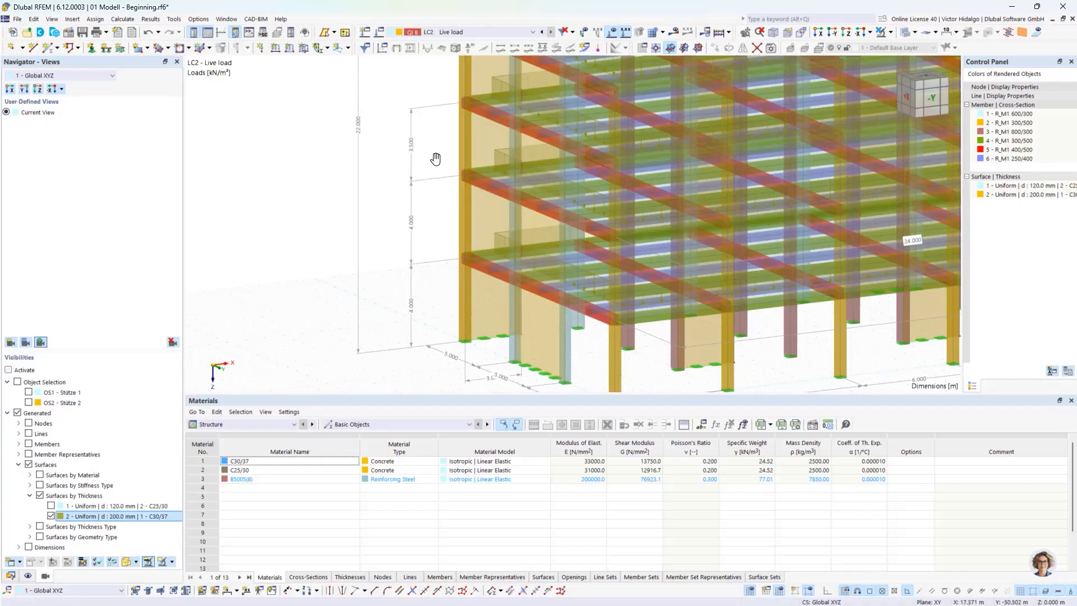
{"action": "scroll", "coordinate": [417, 215], "scroll_direction": "up", "scroll_amount": 2}
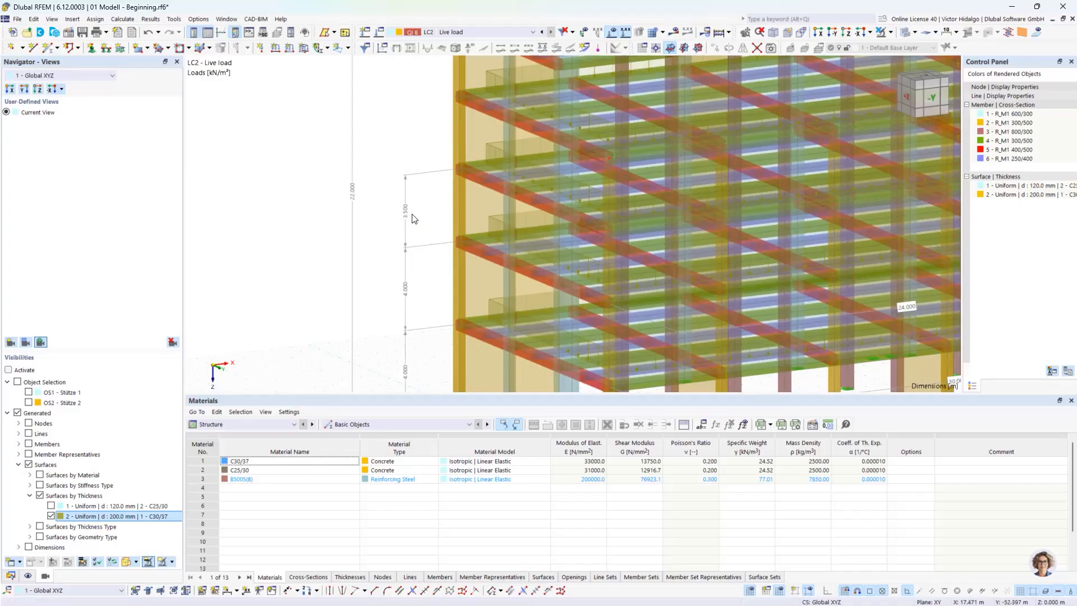
{"action": "scroll", "coordinate": [421, 212], "scroll_direction": "down", "scroll_amount": 3}
{"action": "scroll", "coordinate": [427, 210], "scroll_direction": "up", "scroll_amount": 1}
{"action": "scroll", "coordinate": [440, 216], "scroll_direction": "up", "scroll_amount": 2}
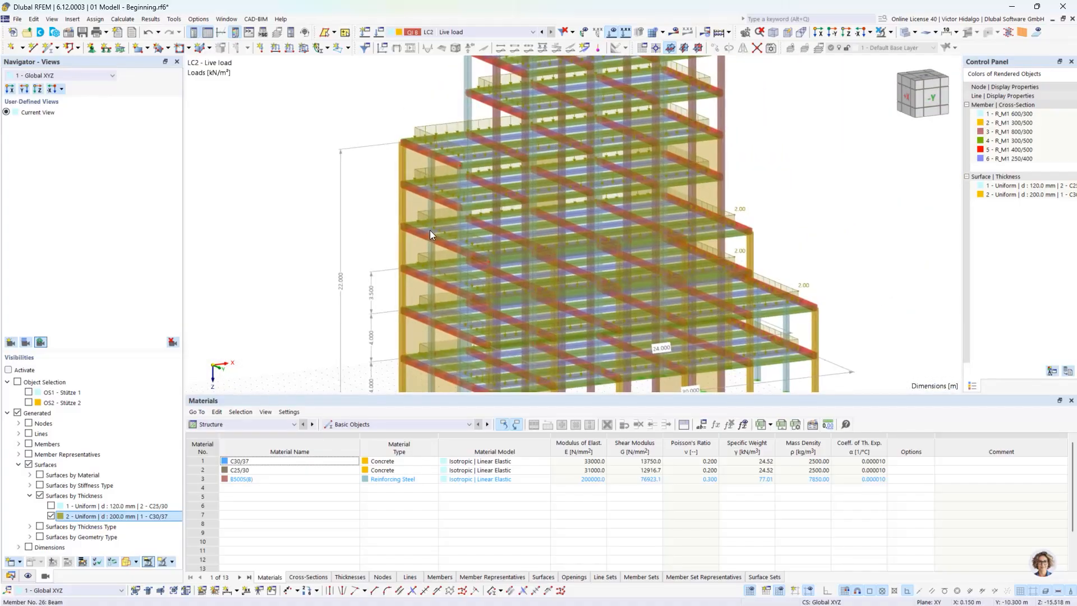
{"action": "scroll", "coordinate": [449, 212], "scroll_direction": "down", "scroll_amount": 1}
{"action": "scroll", "coordinate": [469, 219], "scroll_direction": "down", "scroll_amount": 1}
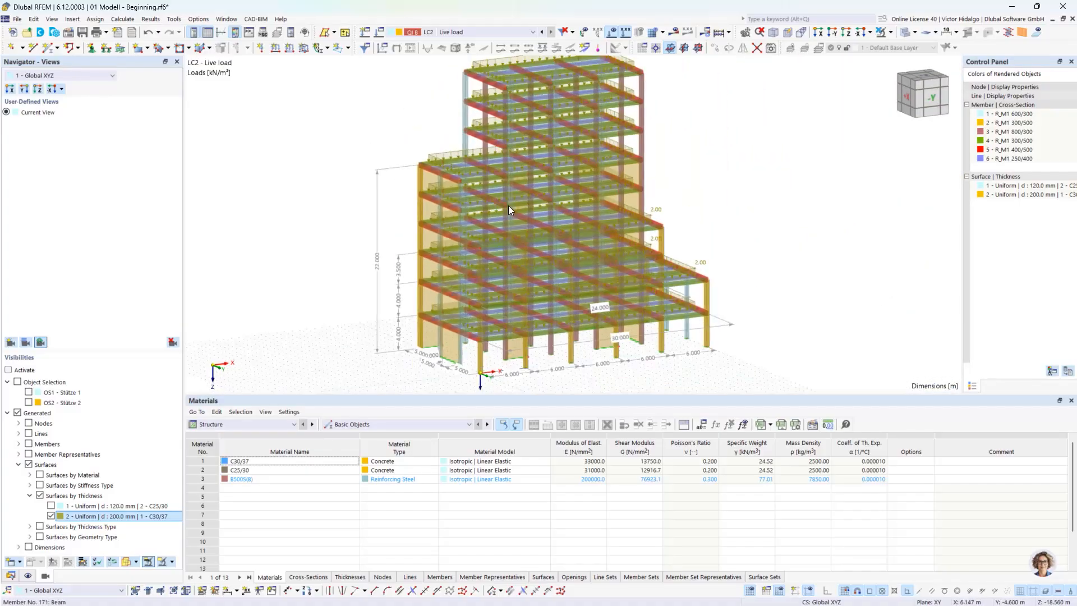
{"action": "scroll", "coordinate": [430, 237], "scroll_direction": "down", "scroll_amount": 1}
{"action": "middle_click_drag", "start_coordinate": [478, 205], "coordinate": [491, 212]}
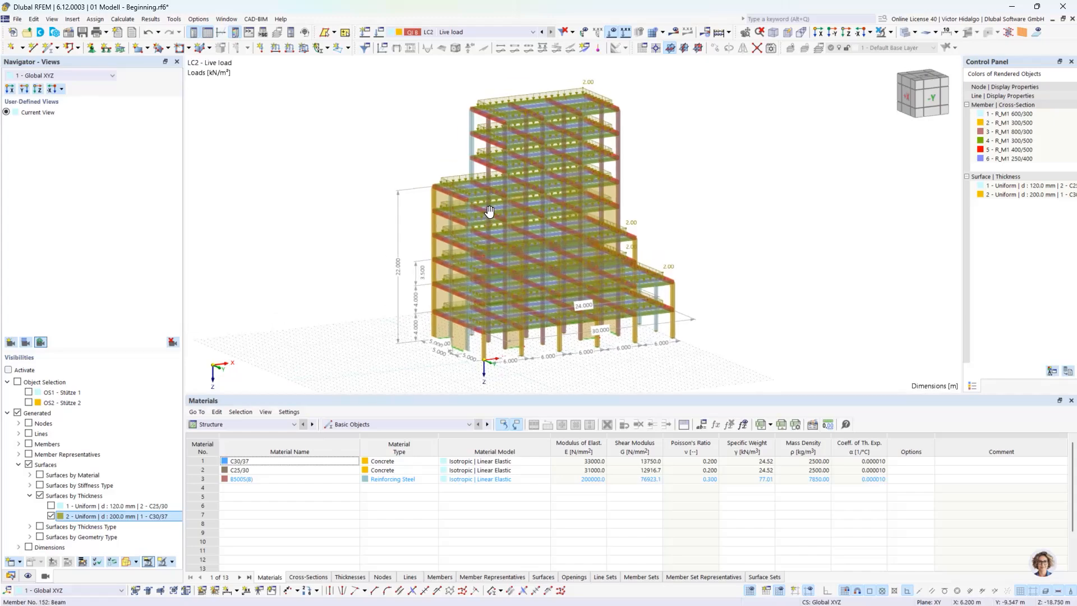
{"action": "scroll", "coordinate": [491, 212], "scroll_direction": "up", "scroll_amount": 1}
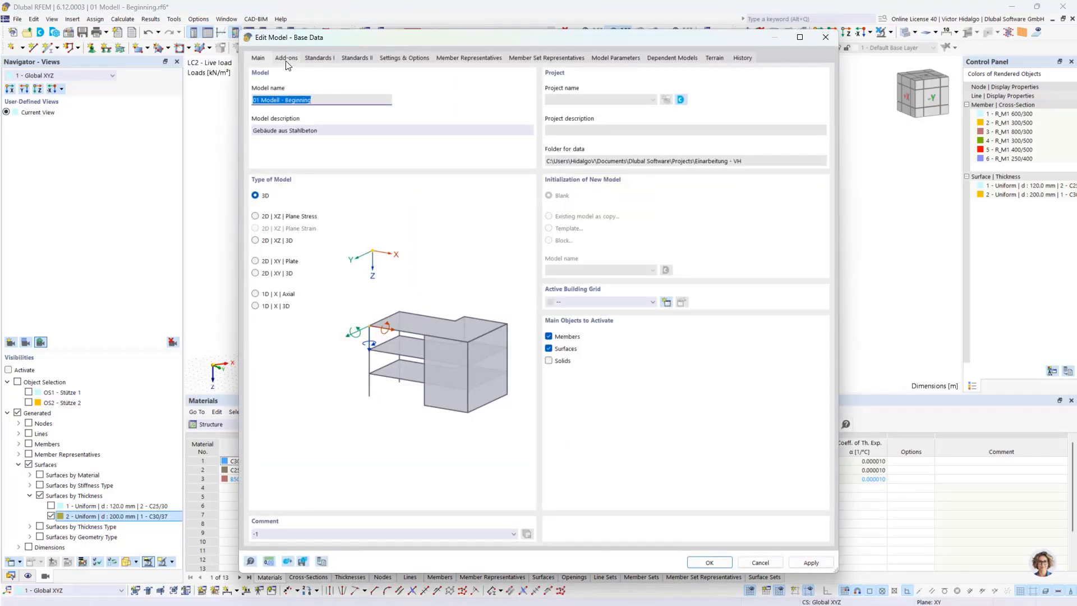
Step: Activate the Modal Analysis and Response Spectrum Analysis add-ons in the base data and check the EN 1998 dynamic analysis standard
{"action": "left_click", "coordinate": [285, 65]}
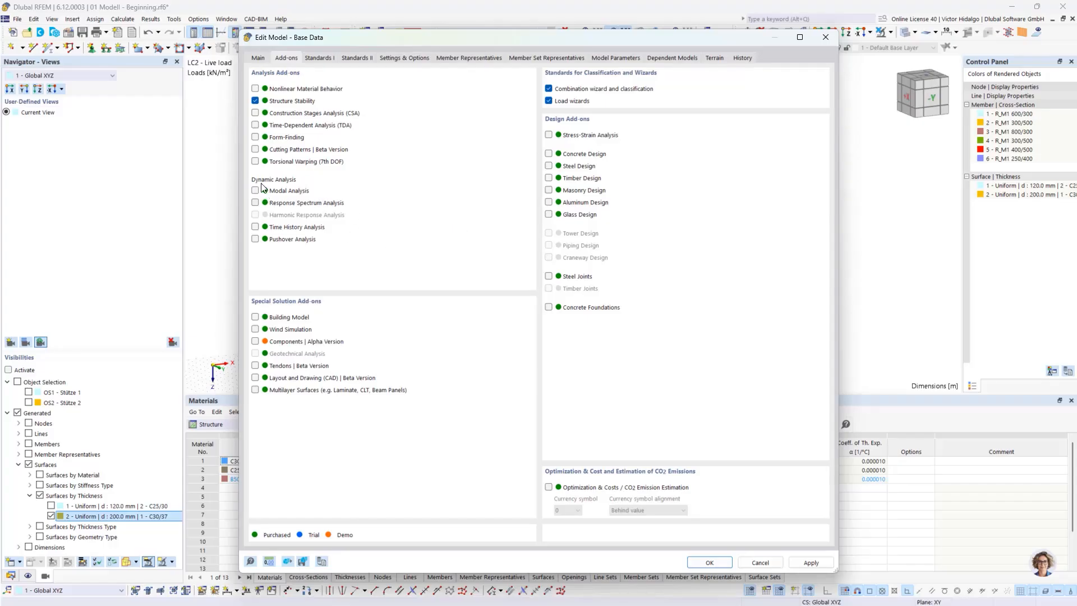
{"action": "left_click", "coordinate": [256, 204]}
{"action": "left_click", "coordinate": [549, 178]}
{"action": "left_click", "coordinate": [549, 178]}
{"action": "left_click", "coordinate": [318, 59]}
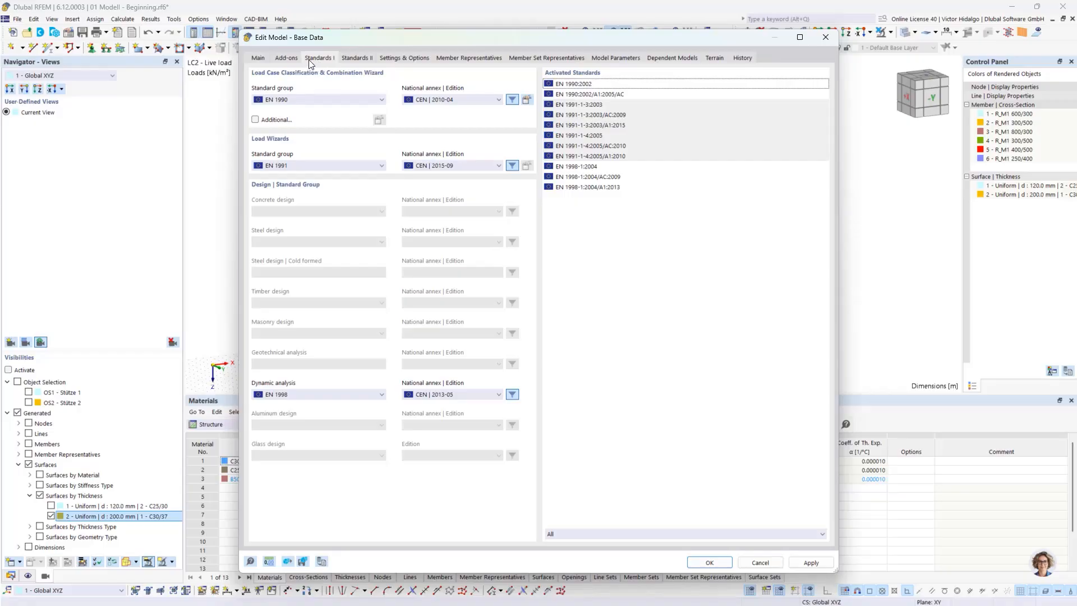
{"action": "left_click", "coordinate": [286, 58]}
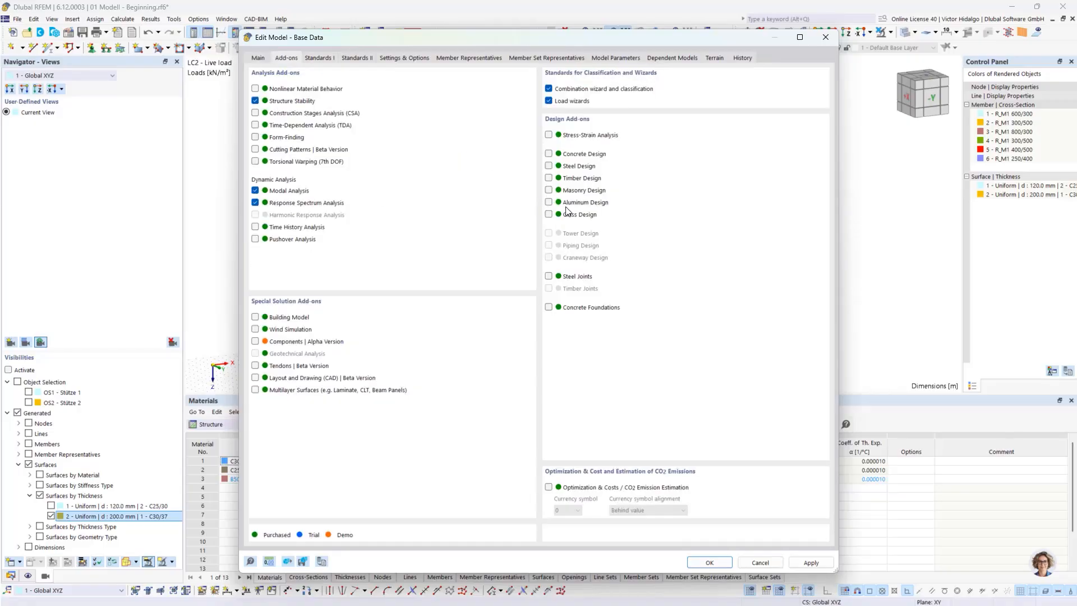
{"action": "left_click", "coordinate": [317, 59]}
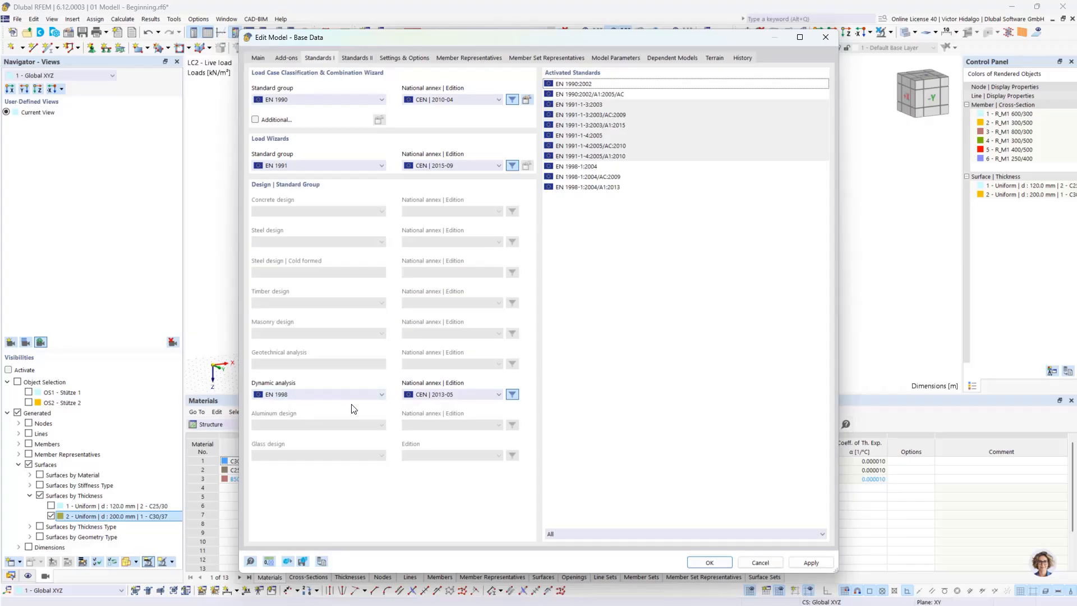
{"action": "left_click", "coordinate": [711, 563]}
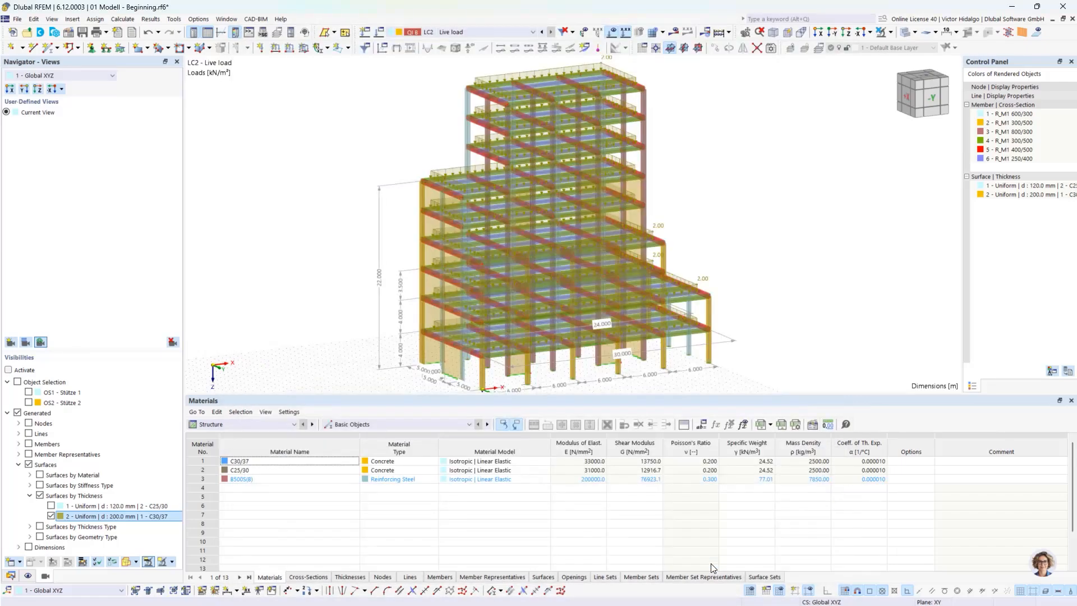
Step: Create load case LC3 with analysis type Modal Analysis and name it "Modal analysis 1 - Basis"
{"action": "left_click", "coordinate": [381, 35]}
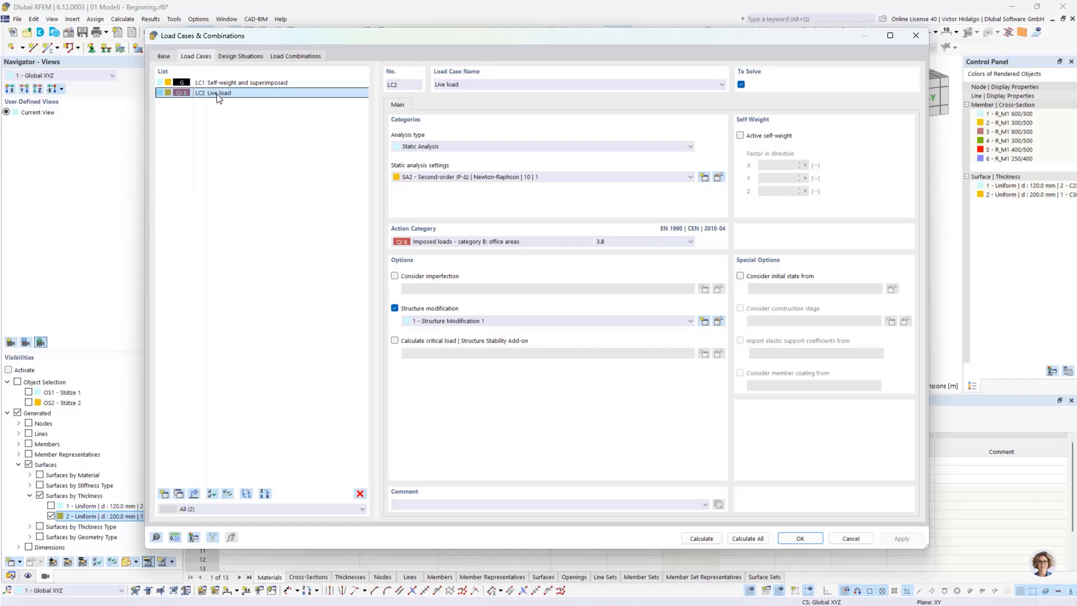
{"action": "left_click", "coordinate": [164, 493]}
{"action": "left_click", "coordinate": [499, 146]}
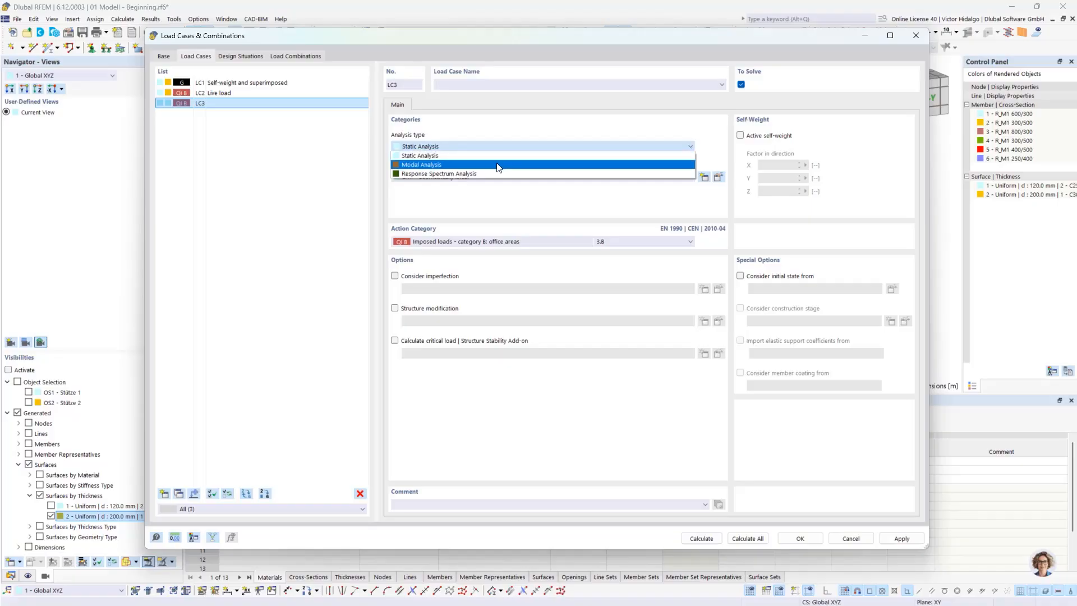
{"action": "left_click", "coordinate": [497, 164]}
{"action": "left_click", "coordinate": [482, 83]}
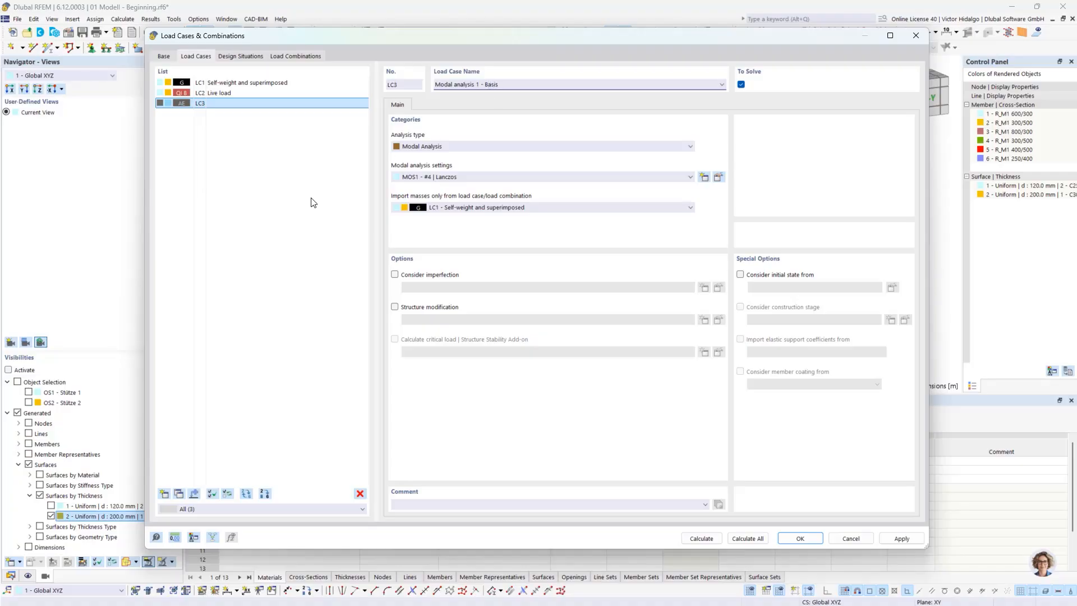
{"action": "left_click", "coordinate": [296, 206]}
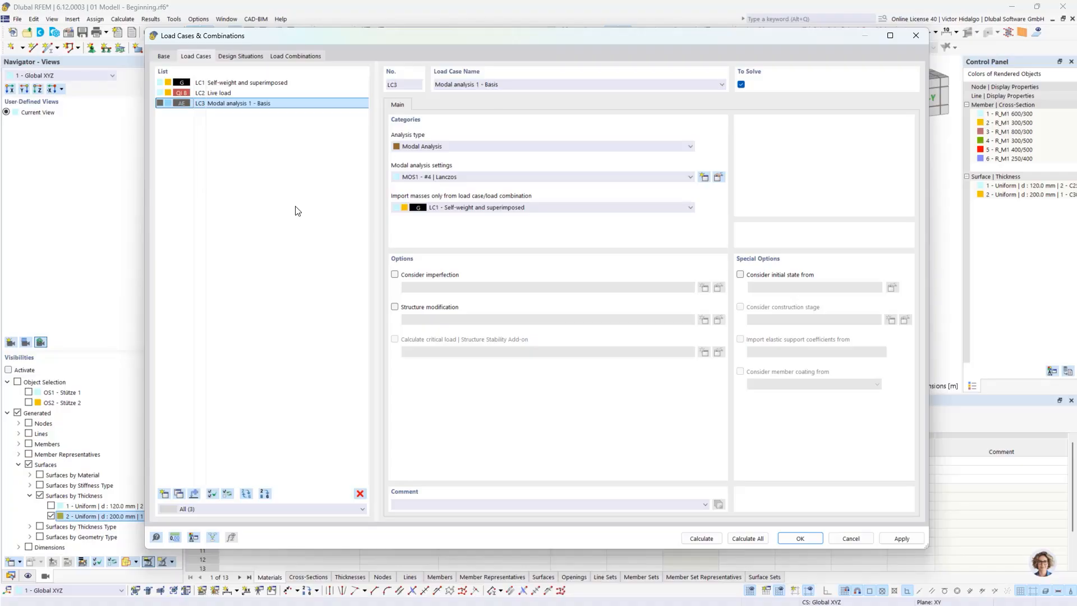
Step: Delete the modal analysis settings MOS2 (#10 | Lanczos), keeping only MOS1
{"action": "left_click", "coordinate": [720, 179]}
{"action": "left_click", "coordinate": [331, 139]}
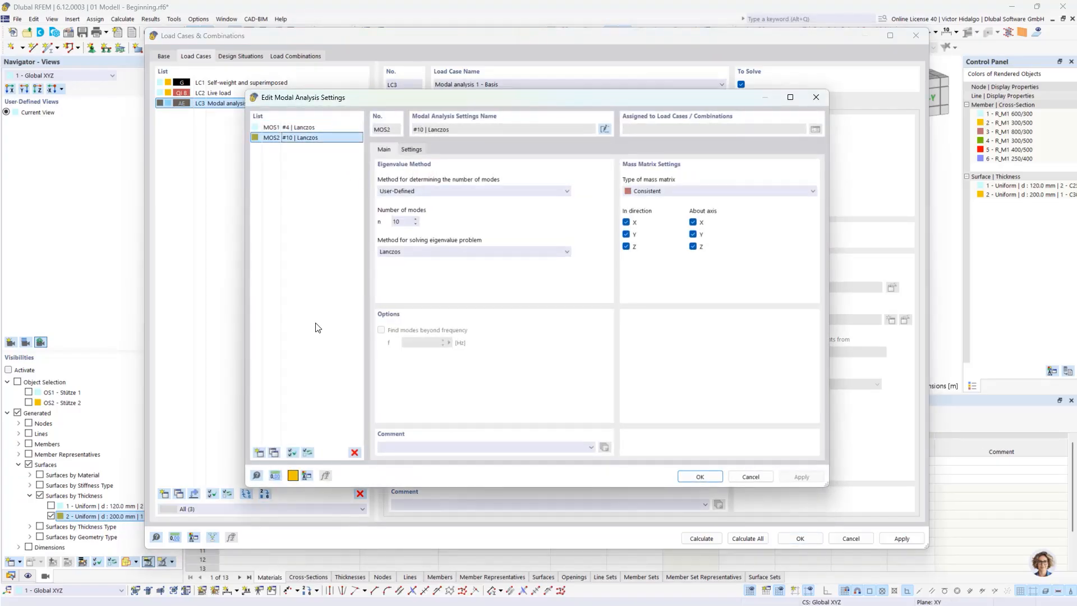
{"action": "left_click", "coordinate": [354, 453]}
{"action": "left_click", "coordinate": [549, 340]}
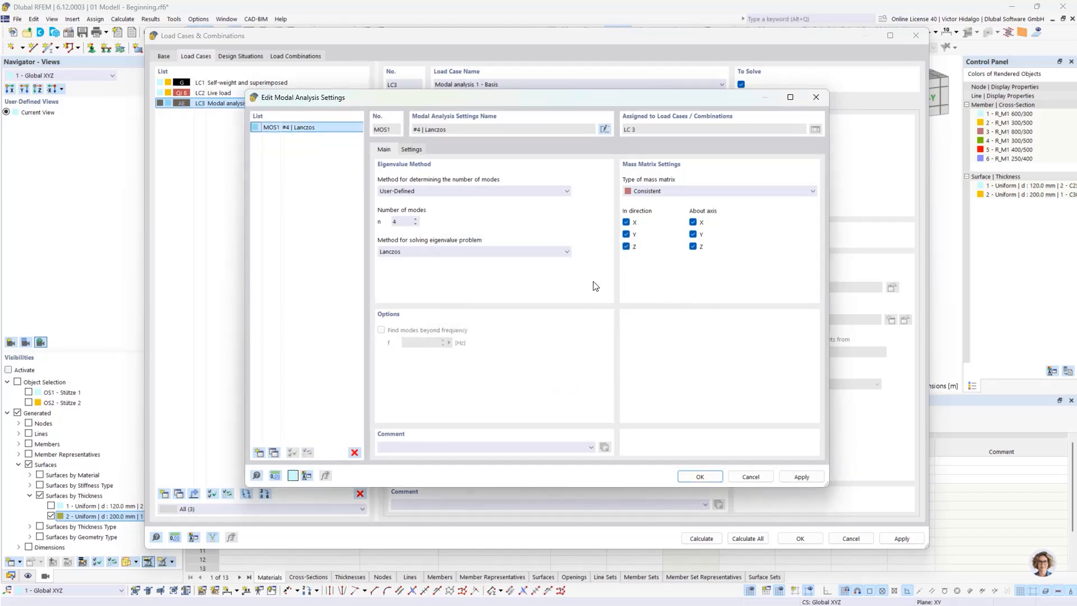
Step: Set the number of modes in MOS1 automatically to reach effective modal mass factors, solved by Root of characteristic polynomial
{"action": "left_click", "coordinate": [440, 191]}
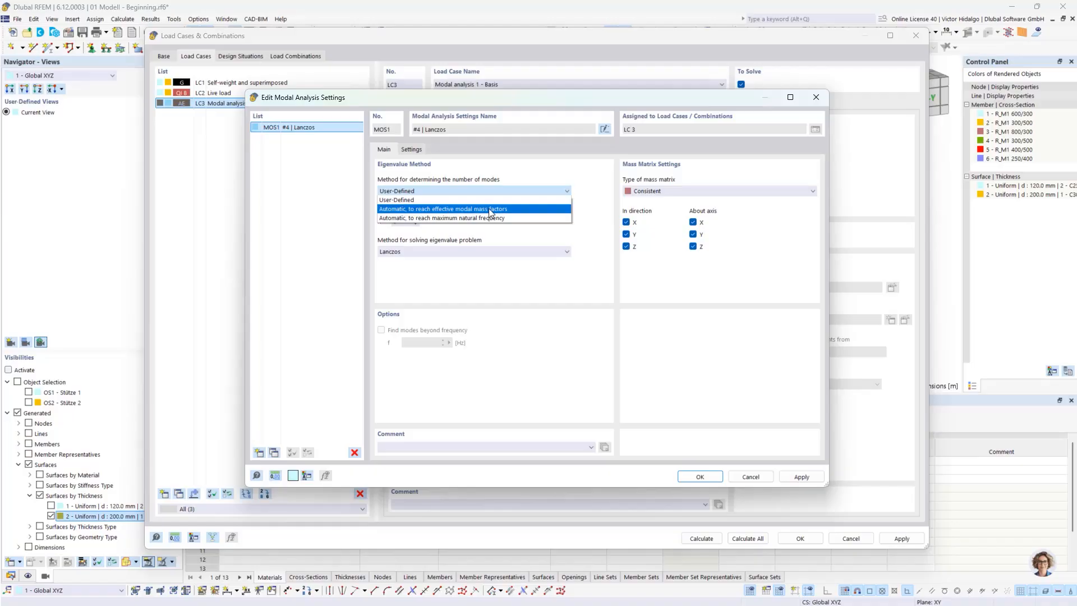
{"action": "left_click", "coordinate": [514, 210]}
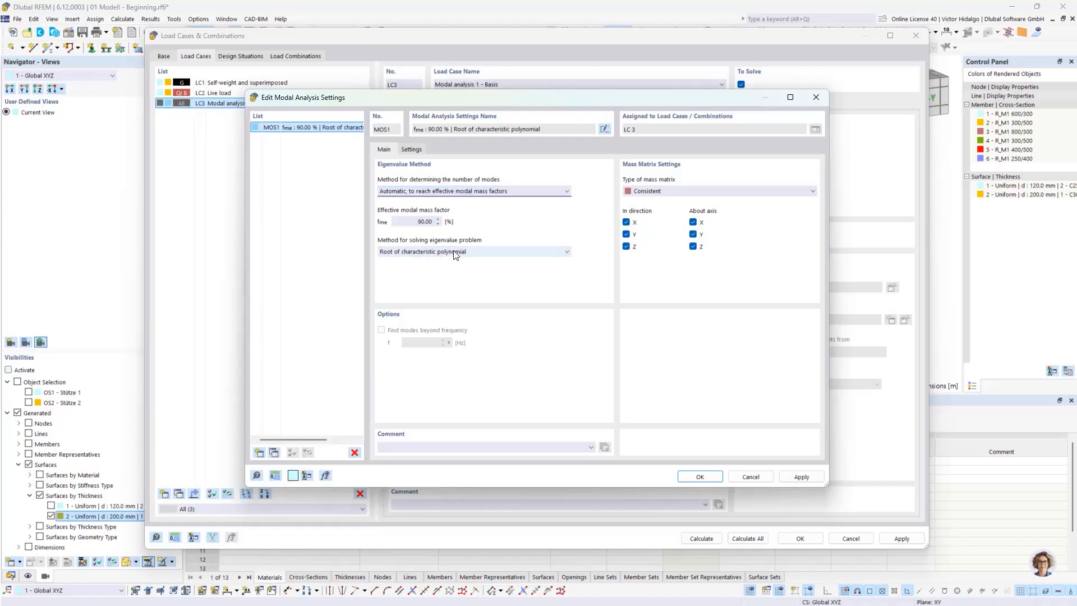
{"action": "left_click", "coordinate": [487, 253]}
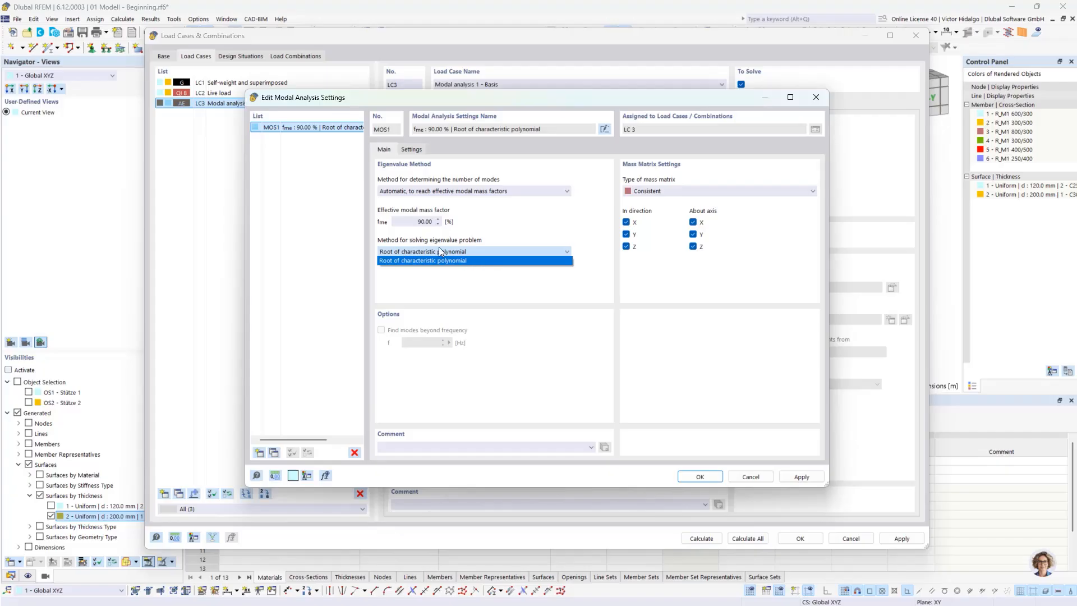
{"action": "left_click", "coordinate": [435, 261]}
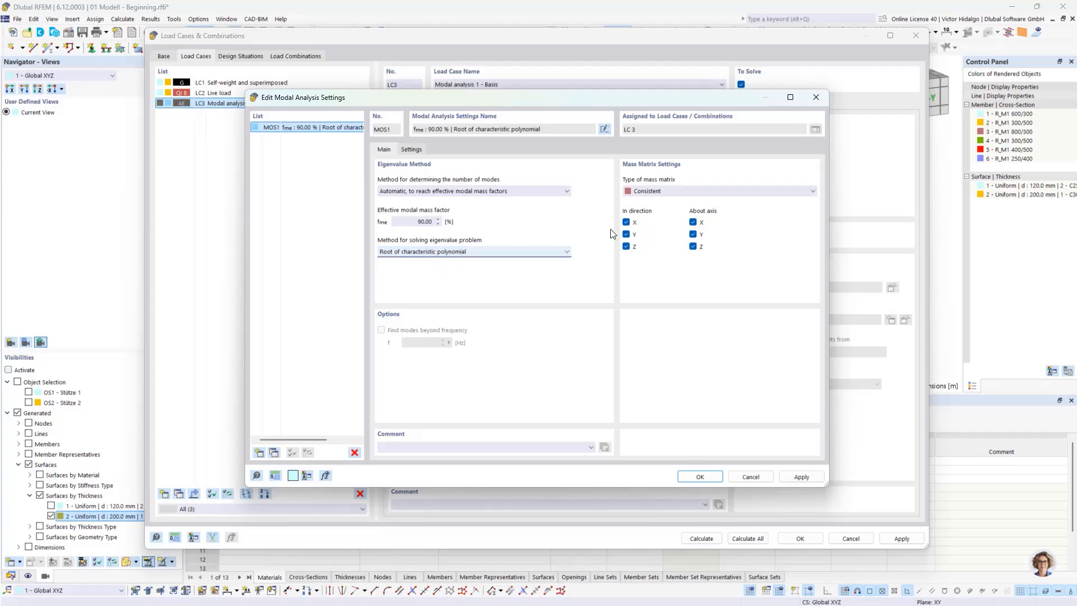
Step: Set the mass matrix type to Diagonal, exclude masses in direction Z and about axes X and Y, and save the modal analysis settings
{"action": "left_click", "coordinate": [647, 191]}
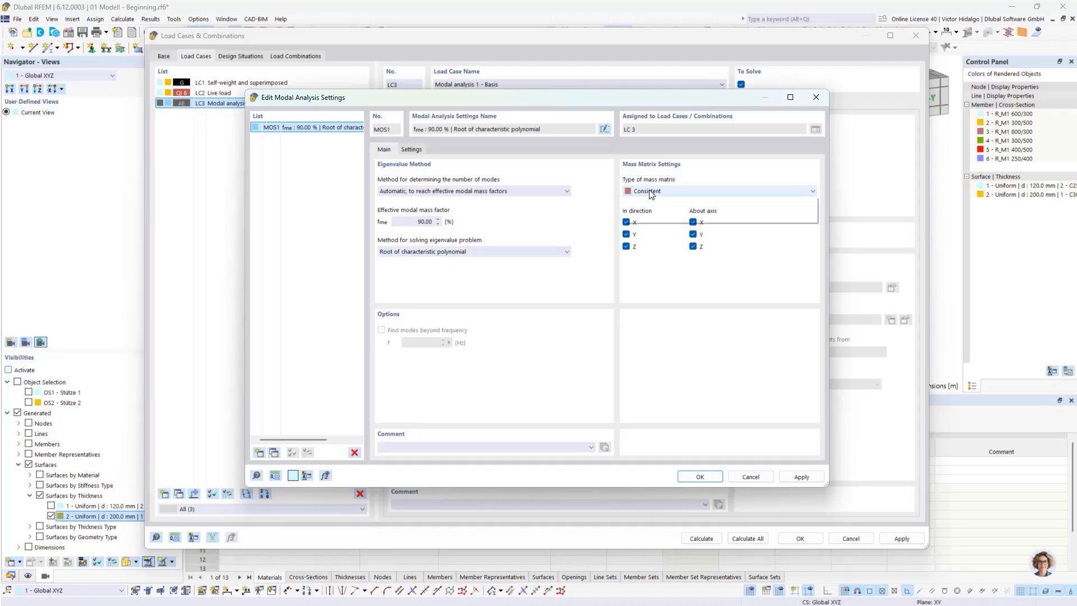
{"action": "left_click", "coordinate": [661, 204]}
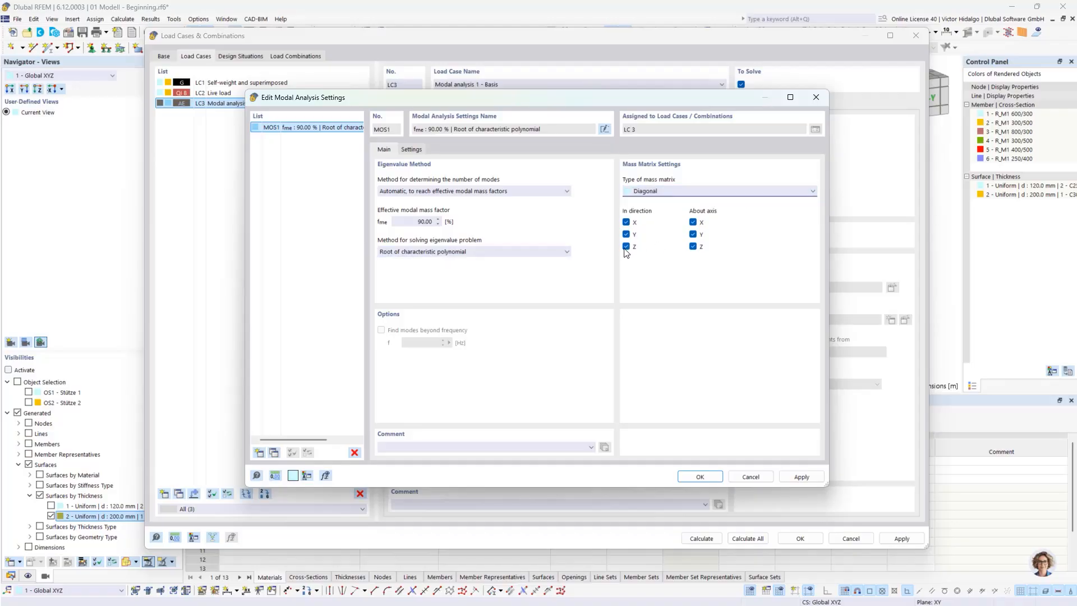
{"action": "left_click", "coordinate": [642, 247]}
{"action": "left_click", "coordinate": [694, 223]}
{"action": "left_click", "coordinate": [693, 234]}
{"action": "left_click", "coordinate": [801, 476]}
{"action": "left_click", "coordinate": [701, 477]}
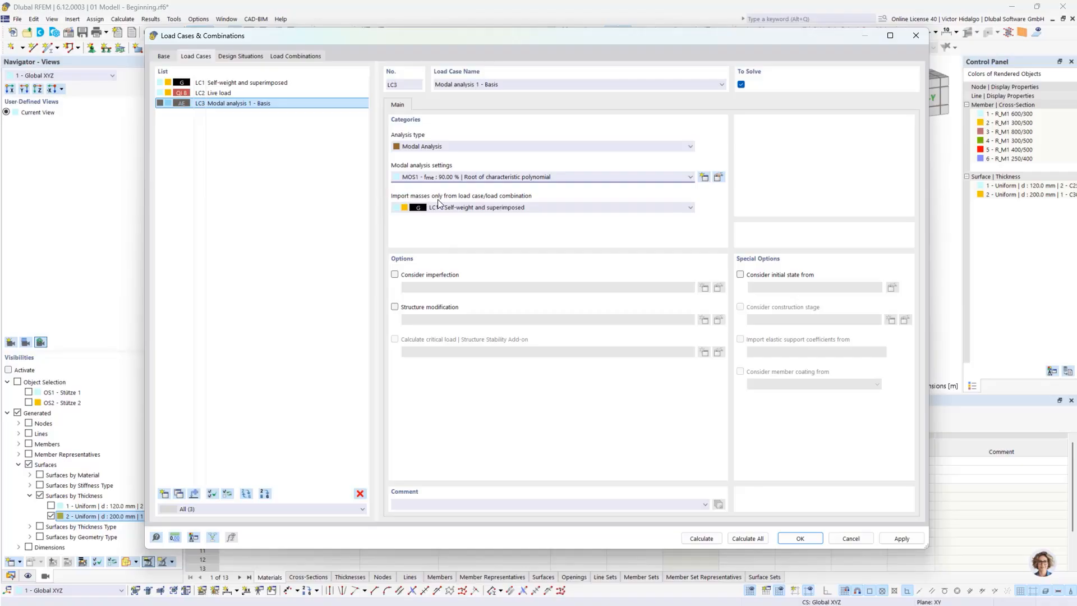
Step: Activate the combination wizard, result combinations and automatic assignment of corresponding load combinations in the base settings of the load cases
{"action": "left_click", "coordinate": [549, 208]}
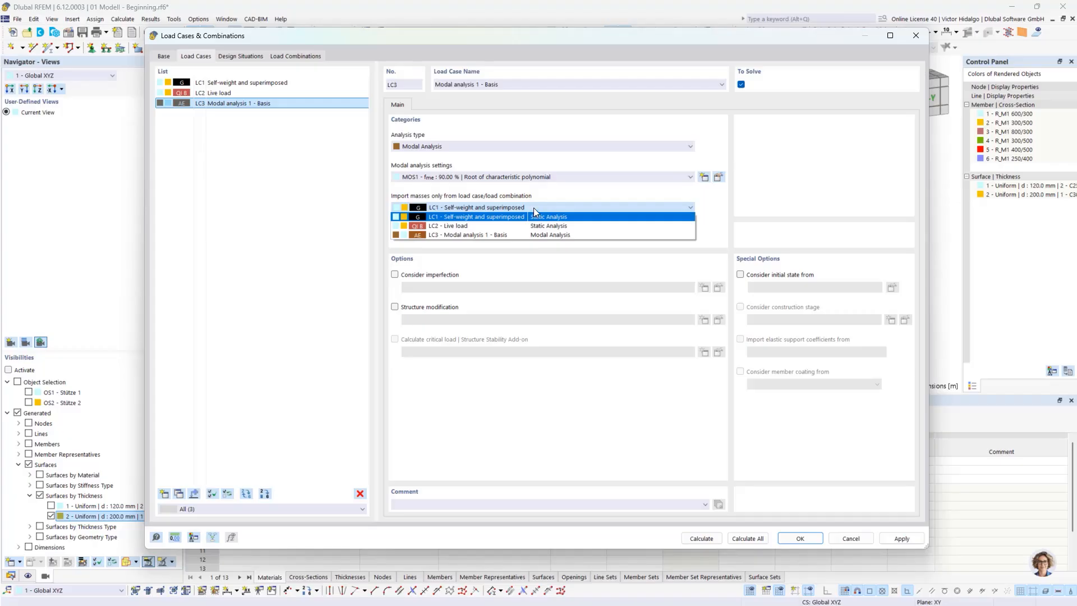
{"action": "left_click", "coordinate": [535, 207]}
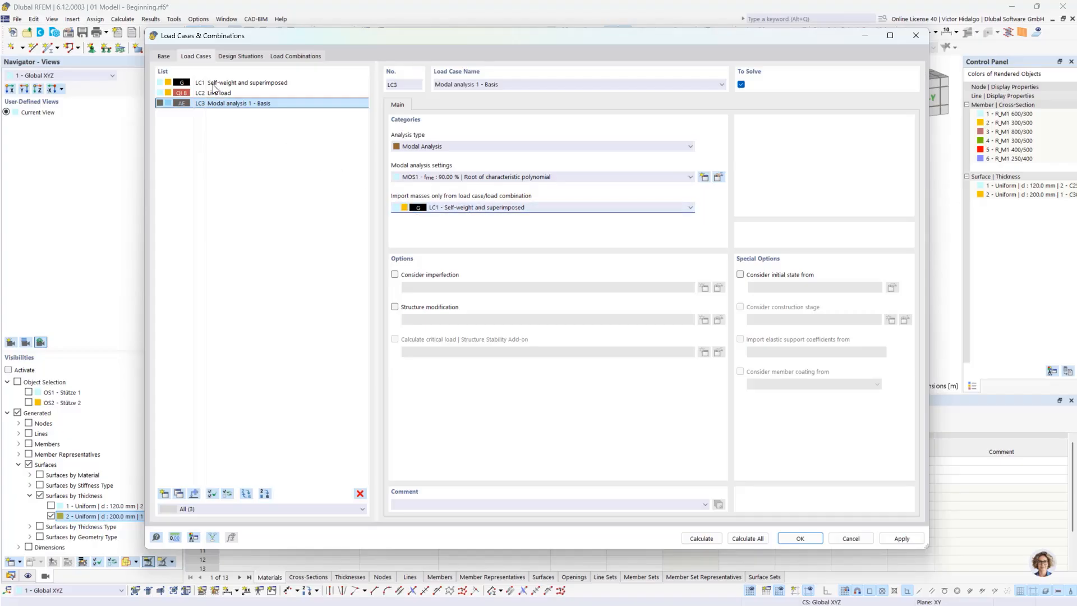
{"action": "left_click", "coordinate": [163, 56]}
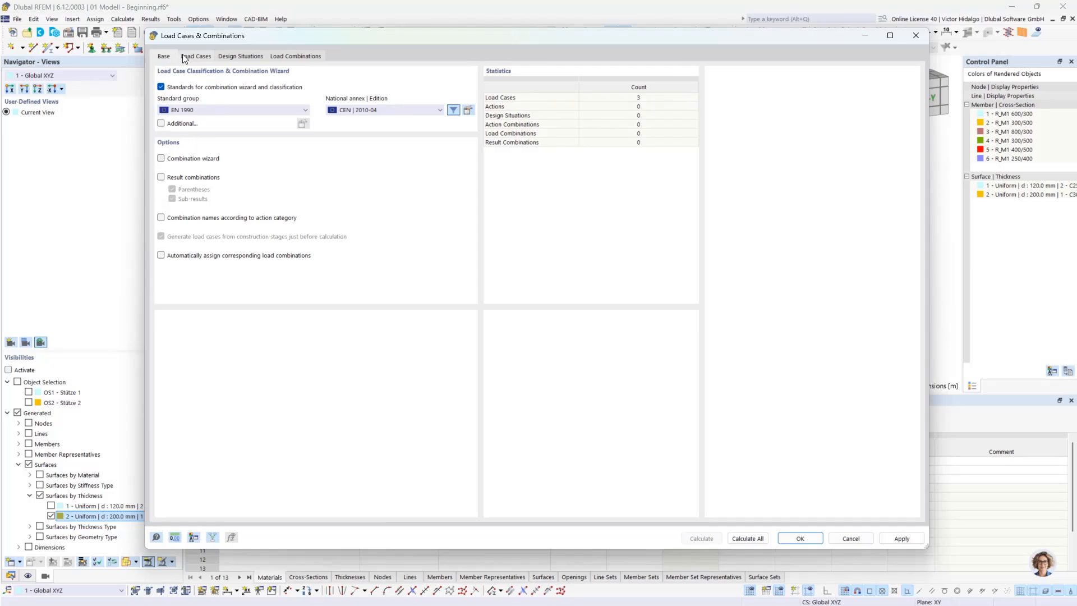
{"action": "left_click", "coordinate": [162, 160]}
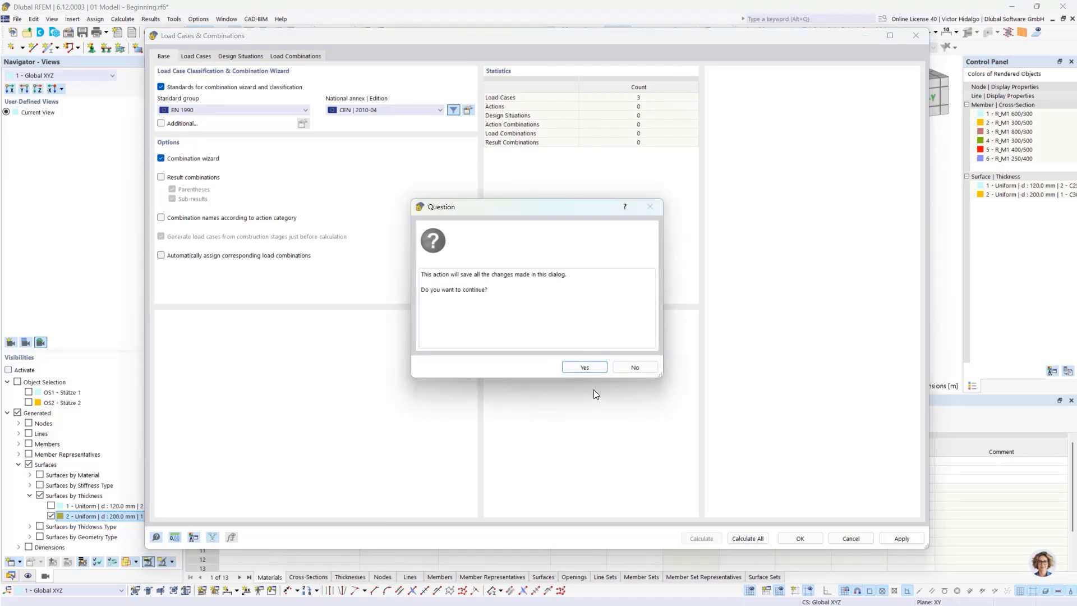
{"action": "left_click", "coordinate": [583, 367]}
{"action": "left_click", "coordinate": [162, 178]}
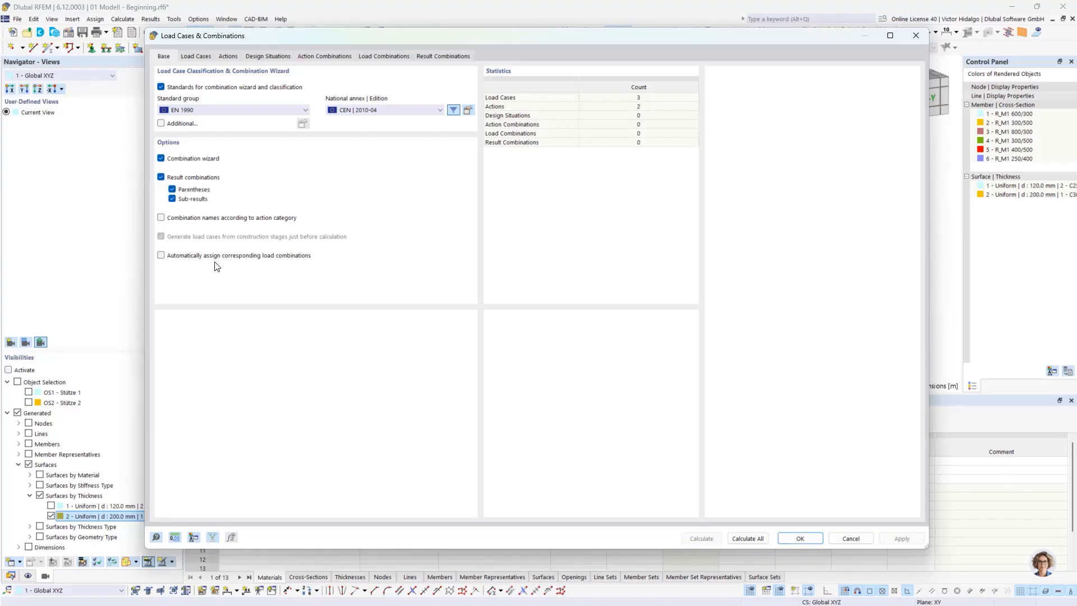
{"action": "left_click", "coordinate": [161, 256]}
Step: Create a design situation of type Seismic/Mass Combination - psi-E,i
{"action": "left_click", "coordinate": [227, 57]}
{"action": "left_click", "coordinate": [265, 57]}
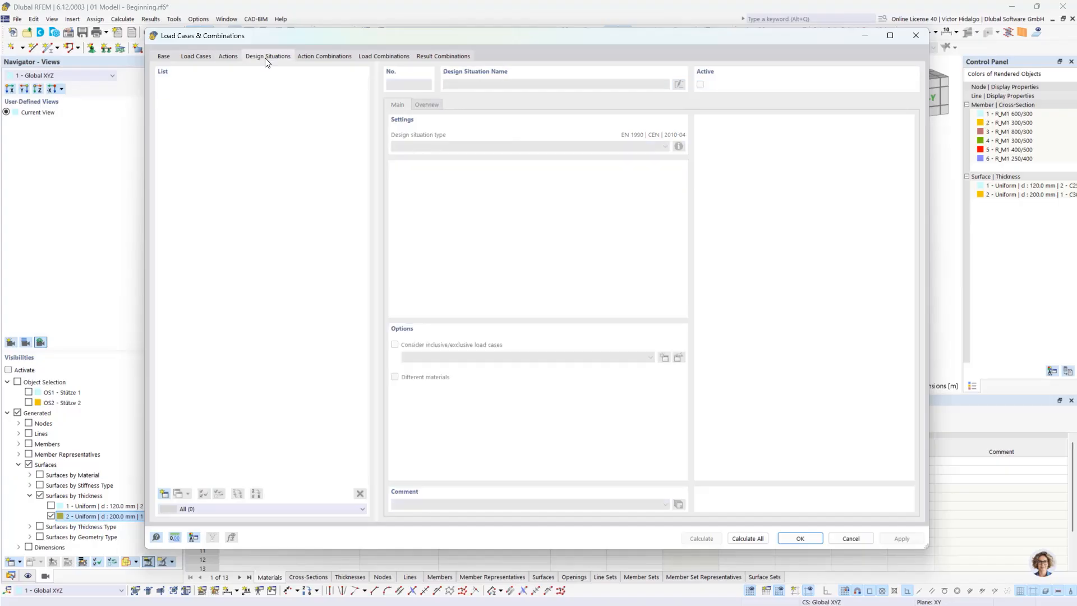
{"action": "left_click", "coordinate": [164, 495]}
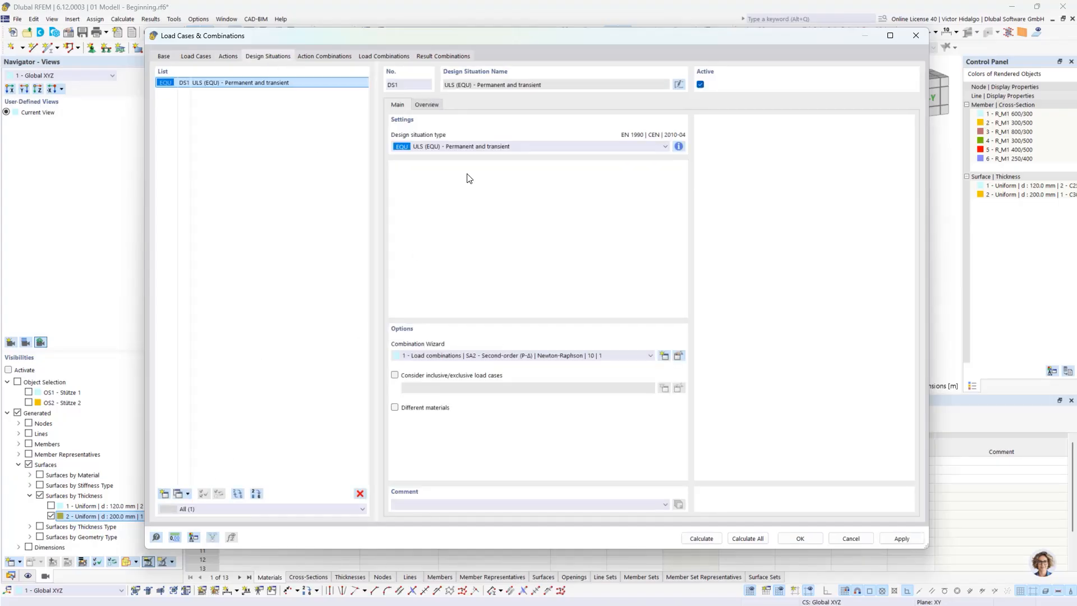
{"action": "left_click", "coordinate": [486, 145]}
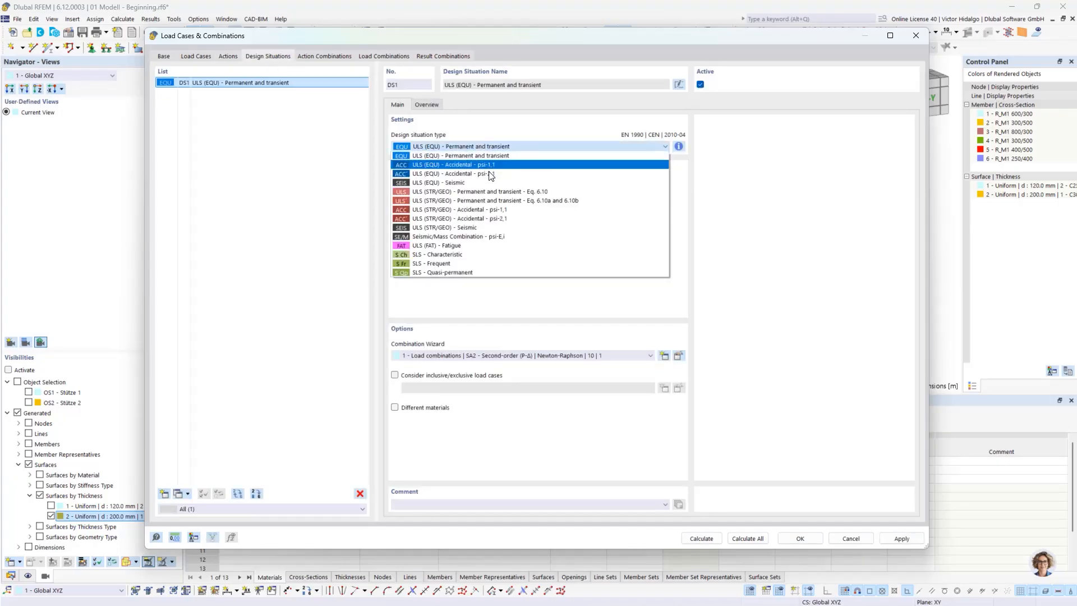
{"action": "left_click", "coordinate": [515, 237]}
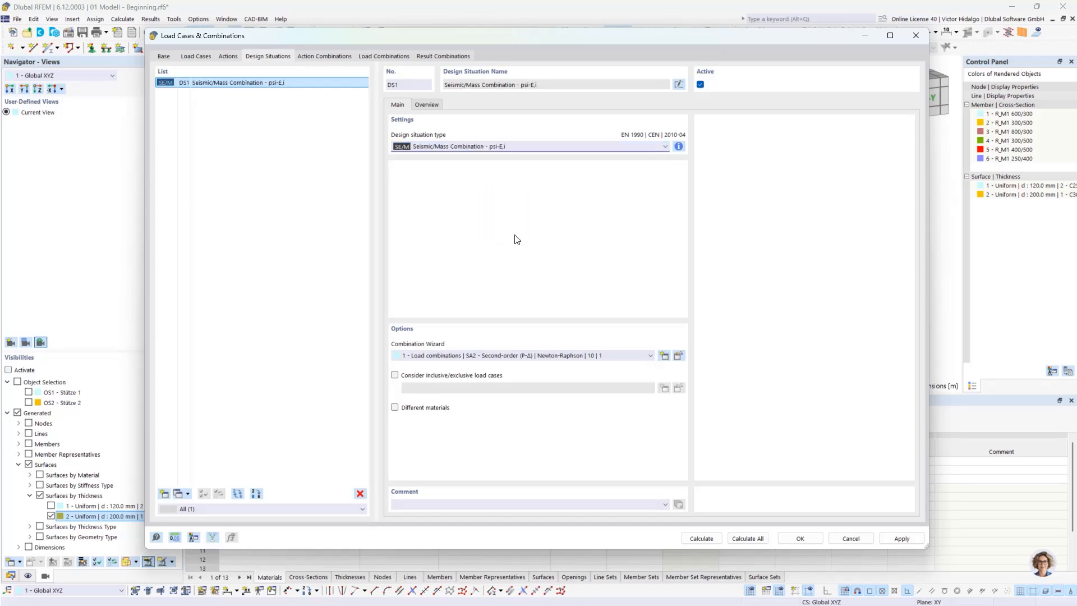
Step: Examine the generated action combination and the load cases, factors and analysis settings assigned to load combination CO1
{"action": "left_click", "coordinate": [325, 56]}
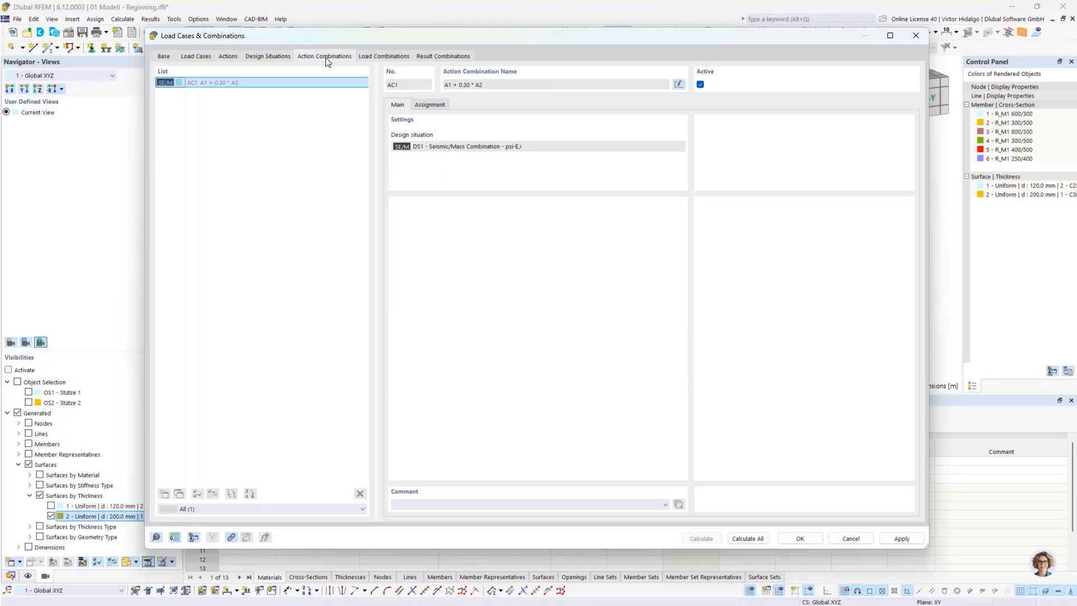
{"action": "left_click", "coordinate": [403, 57]}
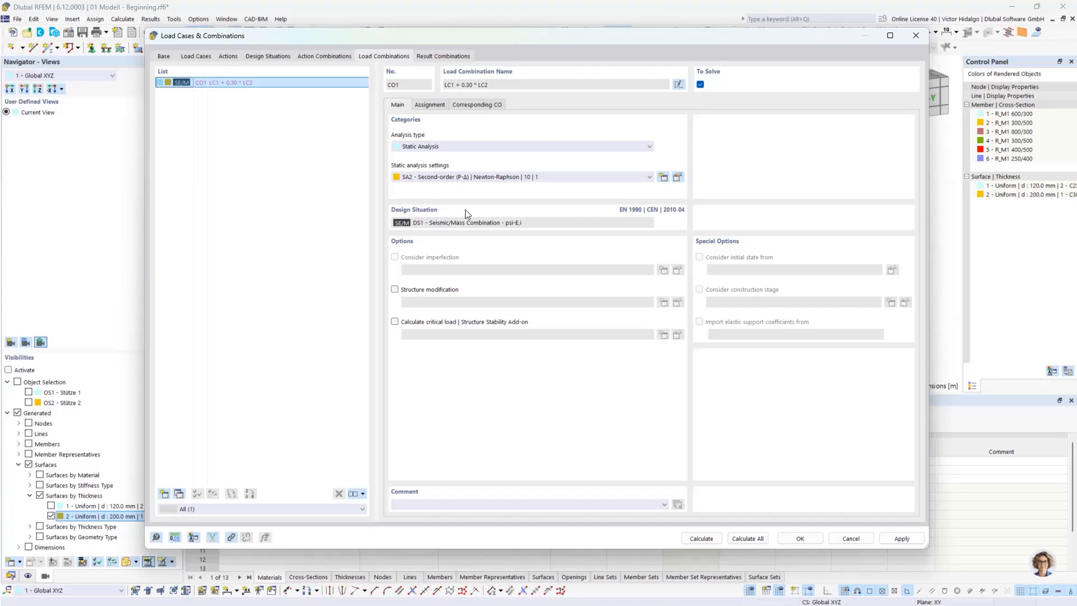
{"action": "left_click", "coordinate": [437, 106]}
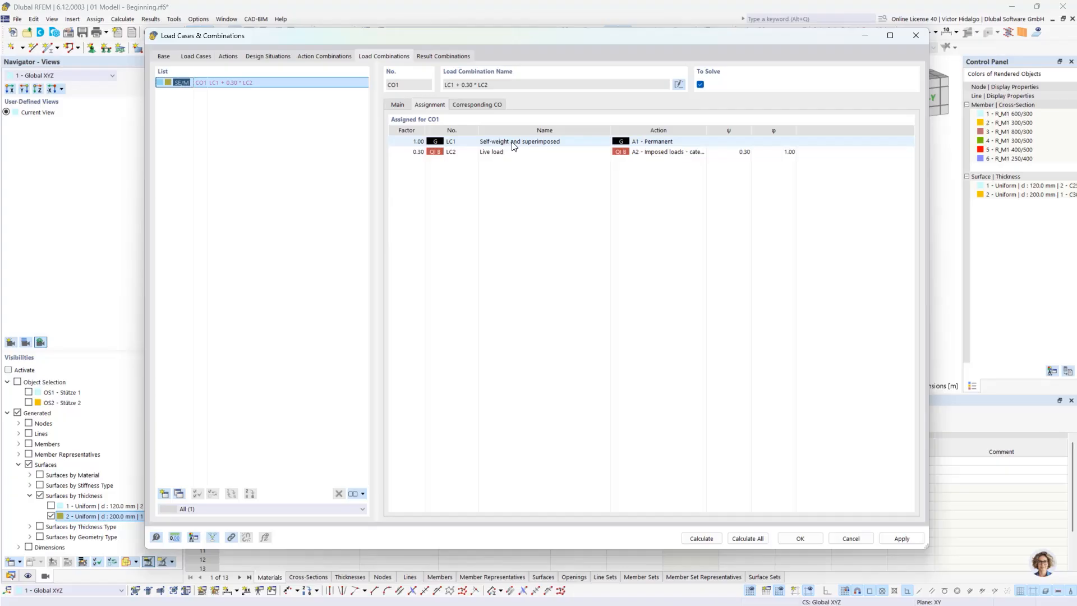
{"action": "left_click", "coordinate": [542, 151]}
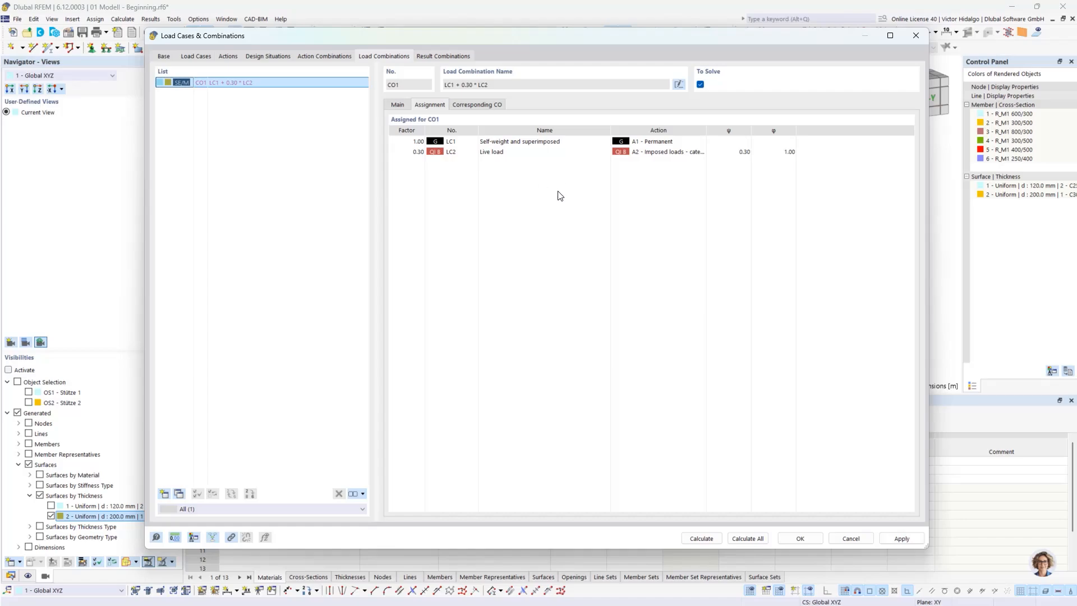
{"action": "left_click", "coordinate": [396, 105]}
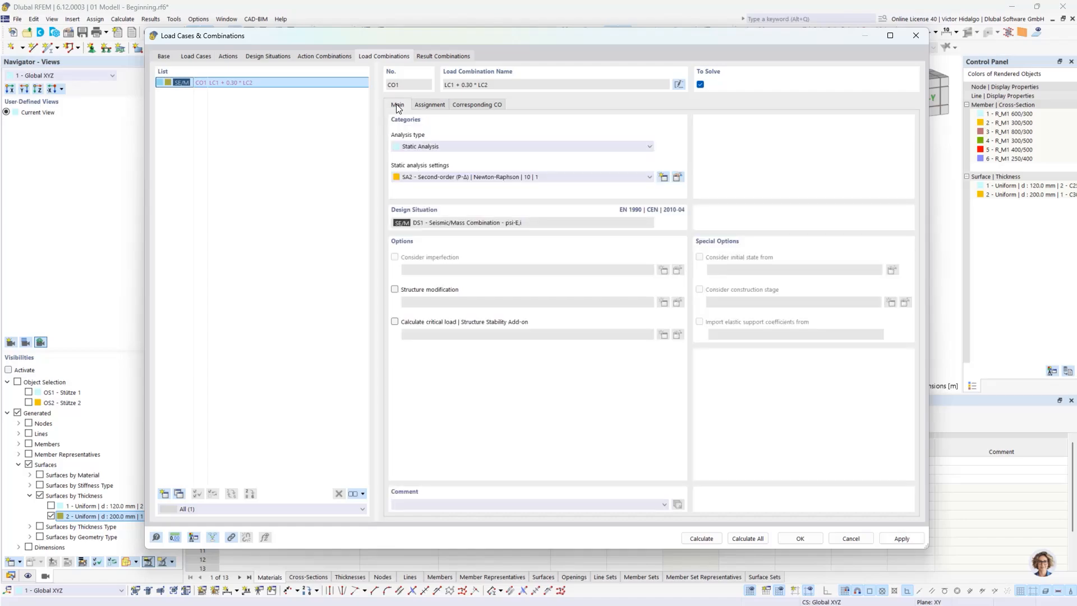
Step: Import the masses of modal load case LC3 from load combination CO1 and apply the change
{"action": "left_click", "coordinate": [203, 55]}
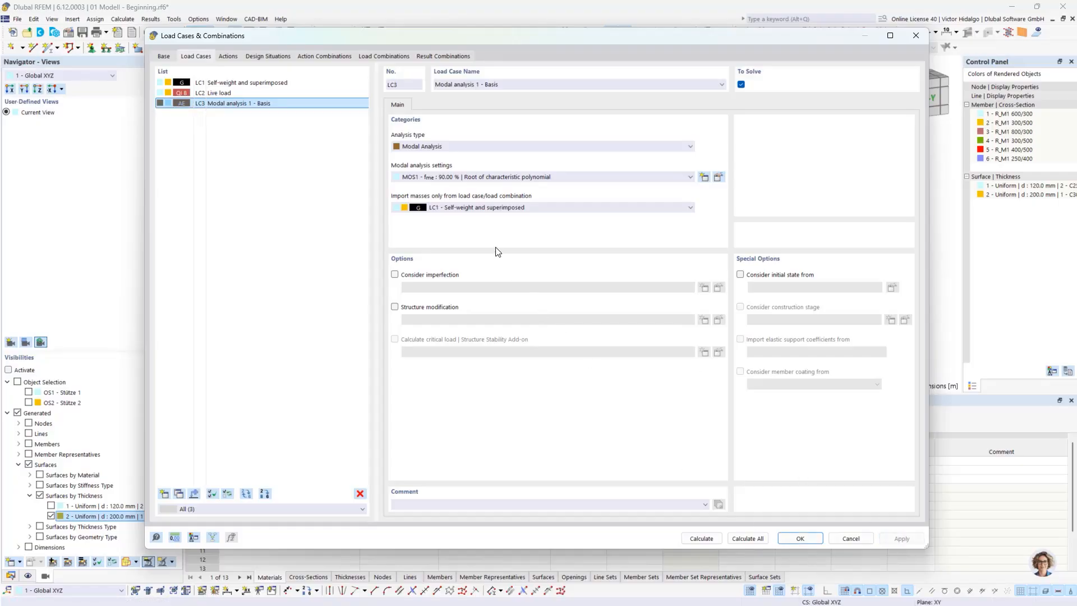
{"action": "left_click", "coordinate": [501, 207]}
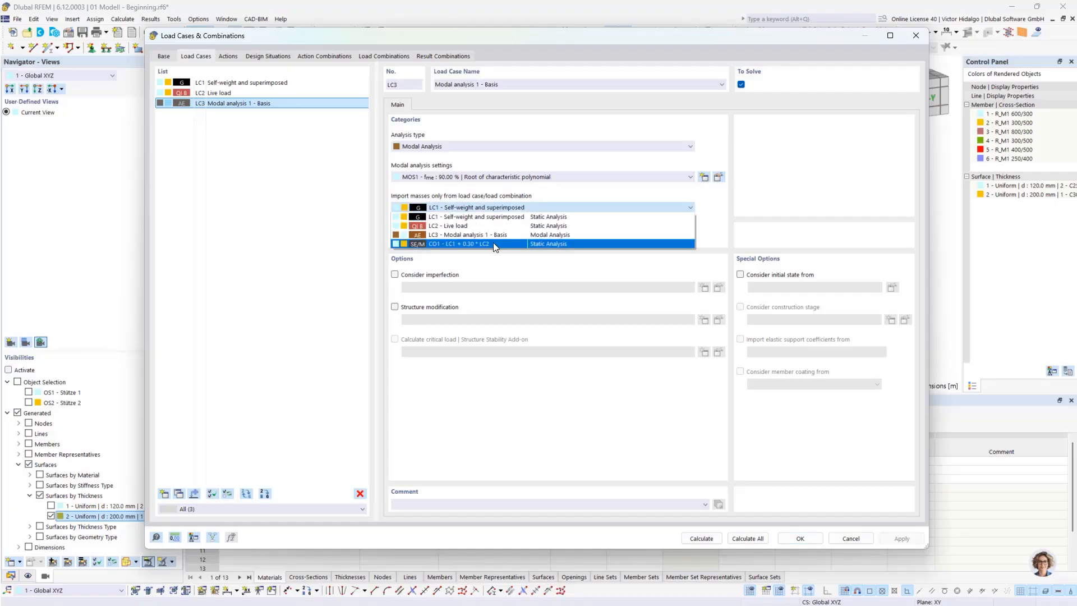
{"action": "left_click", "coordinate": [450, 244]}
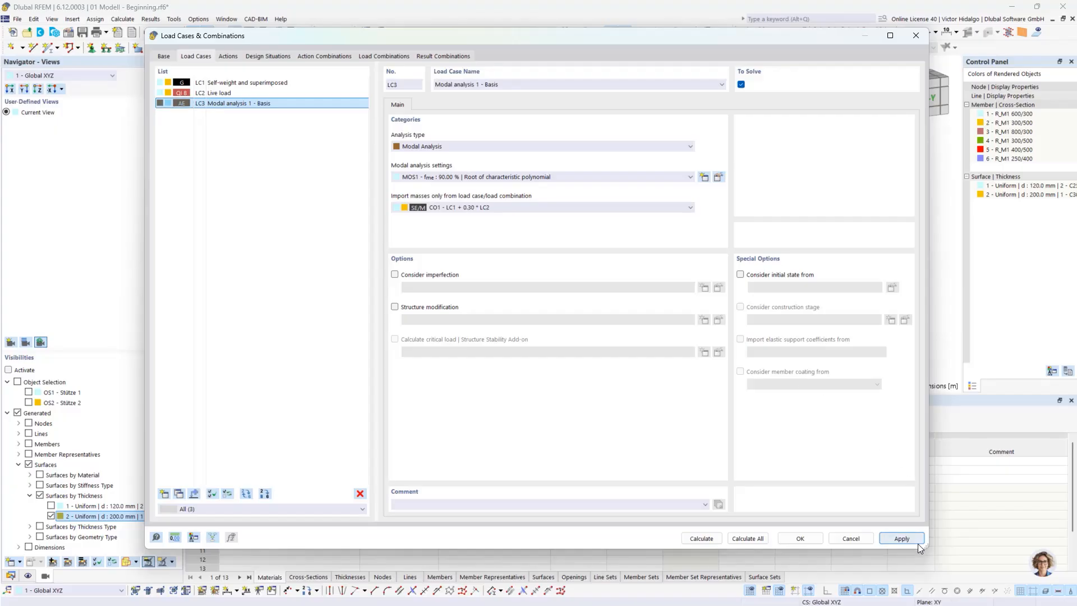
{"action": "left_click", "coordinate": [902, 539]}
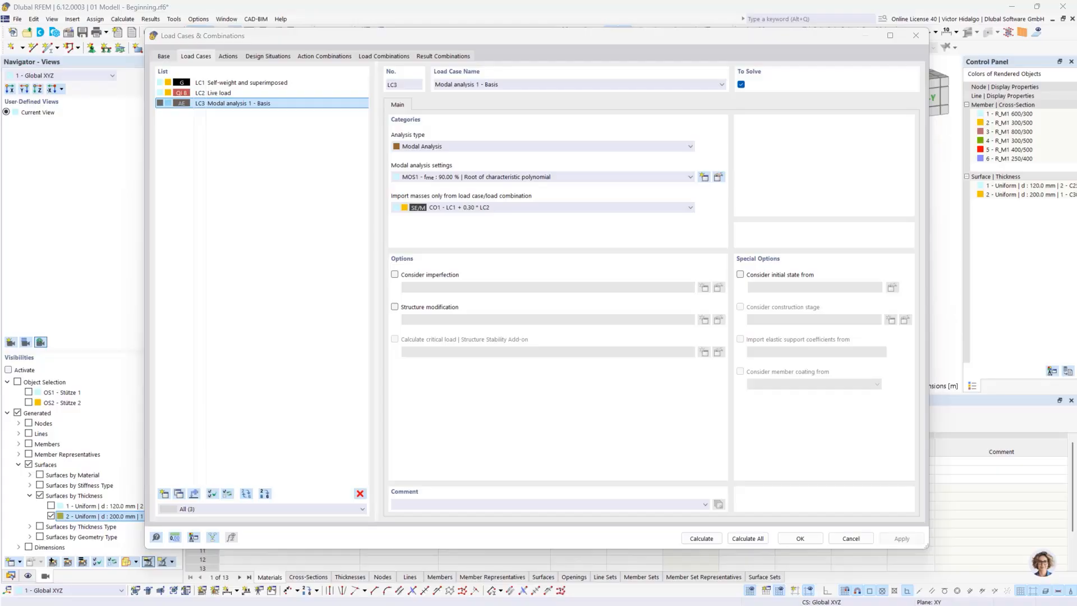
{"action": "key", "text": "alt+Tab"}
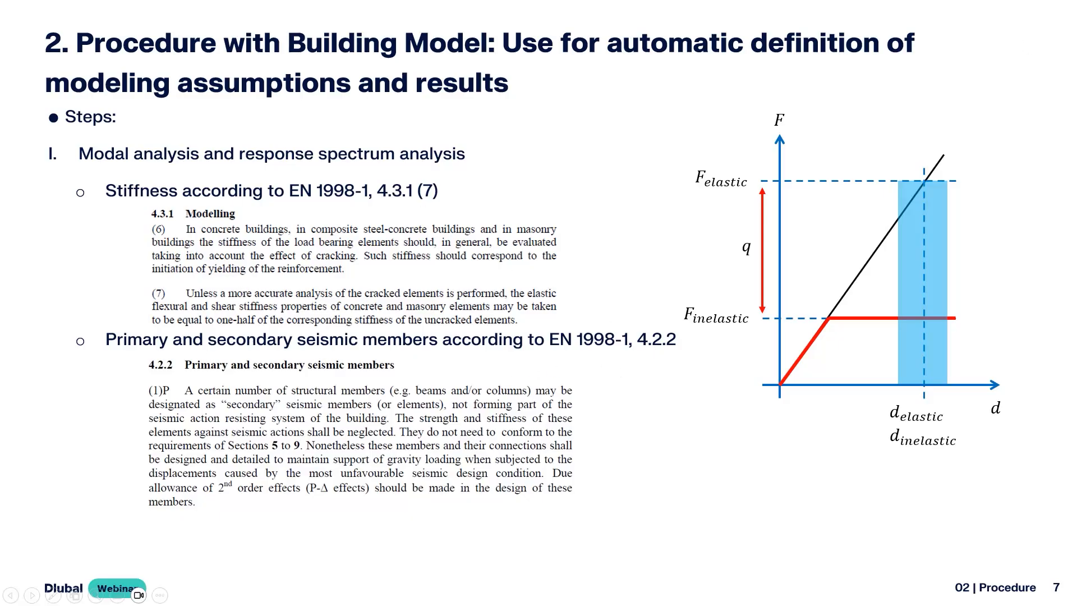
{"action": "key", "text": "alt+Tab"}
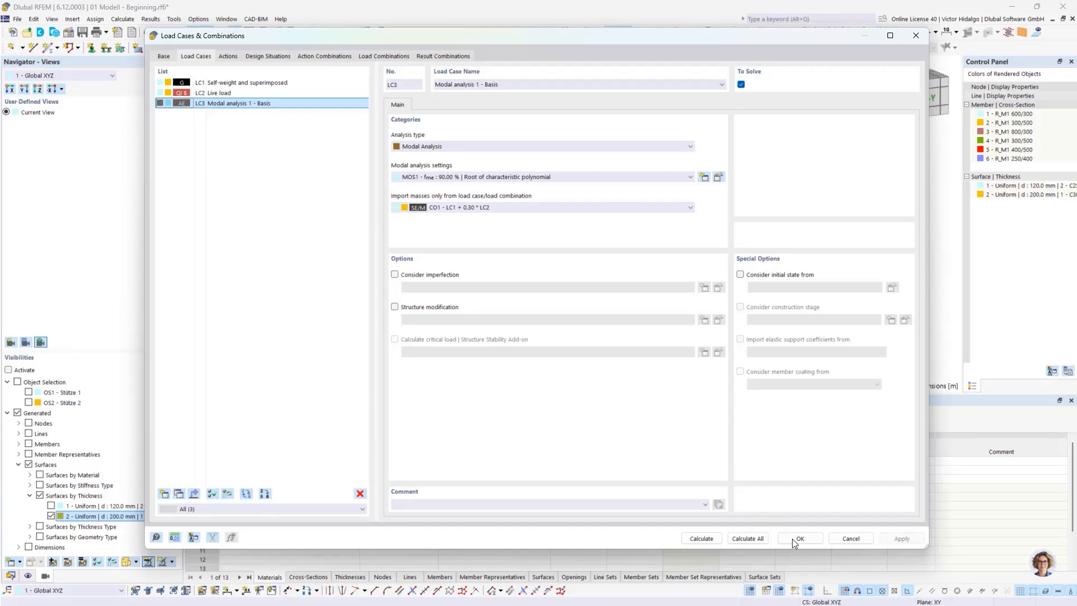
Step: Copy modal load case LC3 as LC4 and rename the copy "Modal analysis 2 -"
{"action": "left_click", "coordinate": [179, 494]}
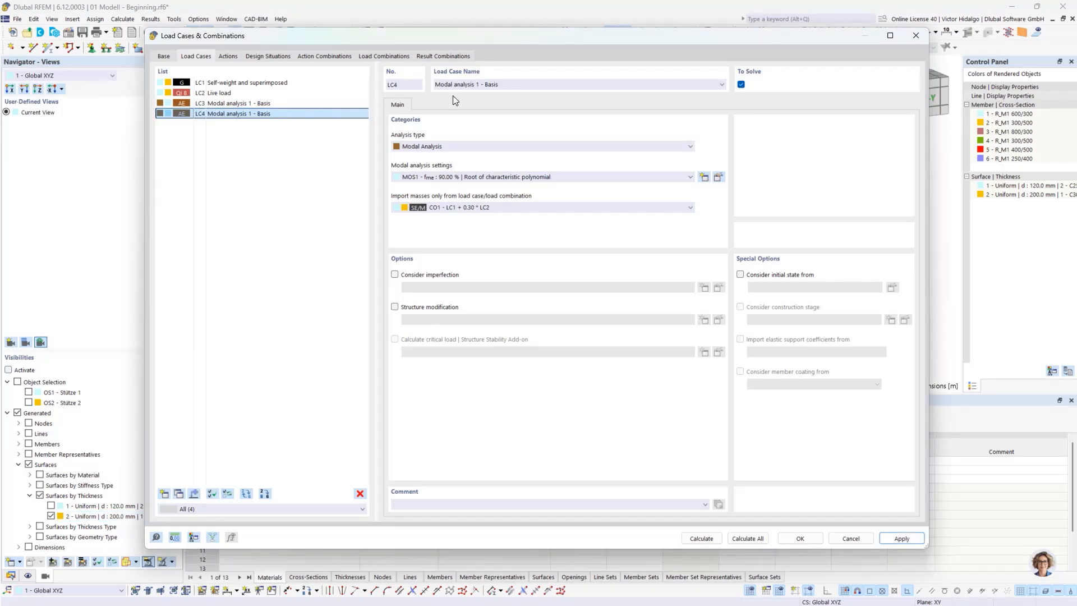
{"action": "left_click", "coordinate": [478, 85]}
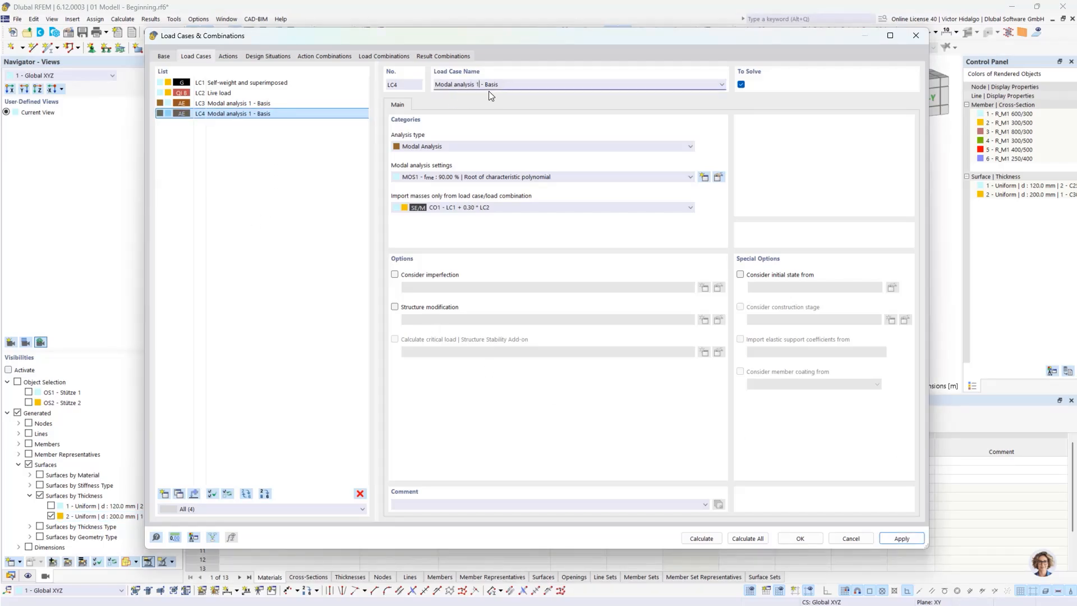
{"action": "left_click", "coordinate": [502, 84]}
{"action": "key", "text": "BackSpace"}
{"action": "key", "text": "BackSpace"}
{"action": "key", "text": "BackSpace"}
{"action": "key", "text": "BackSpace"}
{"action": "key", "text": "BackSpace"}
{"action": "left_click", "coordinate": [308, 230]}
Step: Enable structure modification for LC4 with Structure Modification 1 and look through both defined structure modifications
{"action": "left_click", "coordinate": [441, 308]}
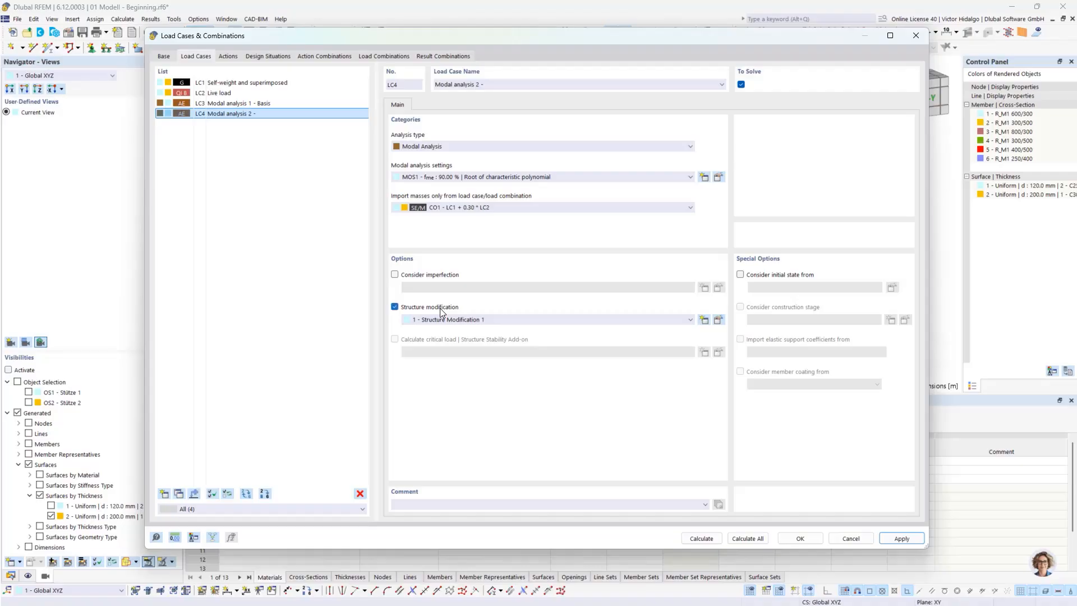
{"action": "left_click", "coordinate": [720, 320]}
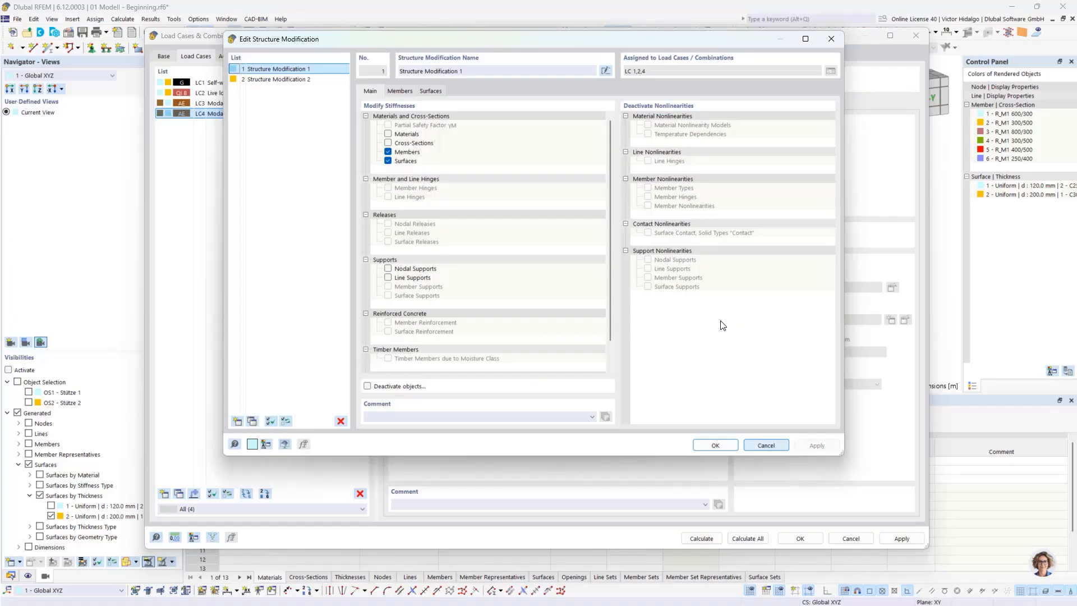
{"action": "left_click", "coordinate": [300, 79]}
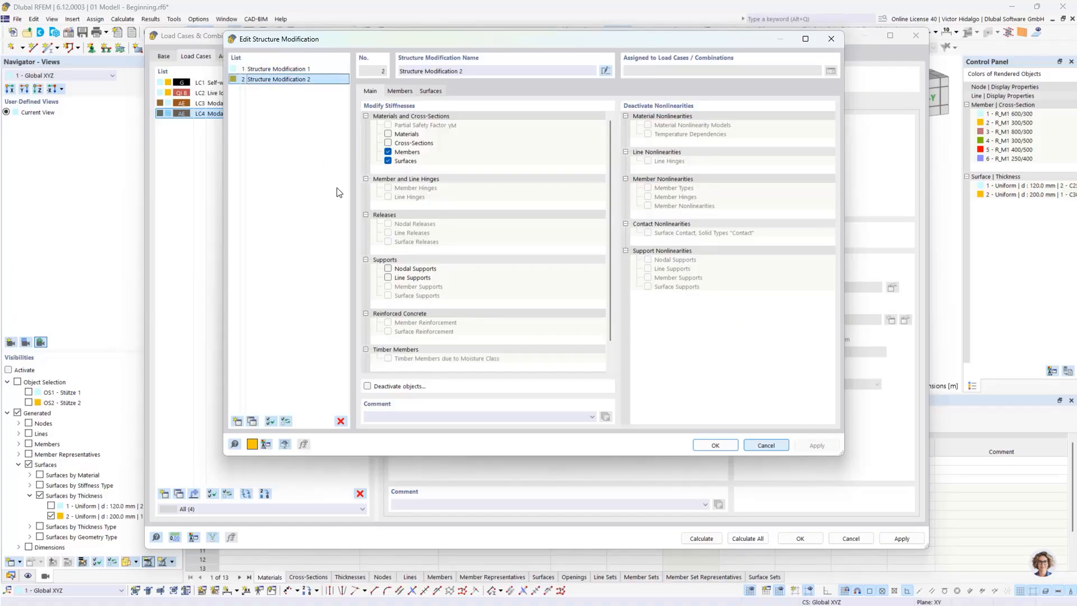
{"action": "left_click", "coordinate": [305, 69]}
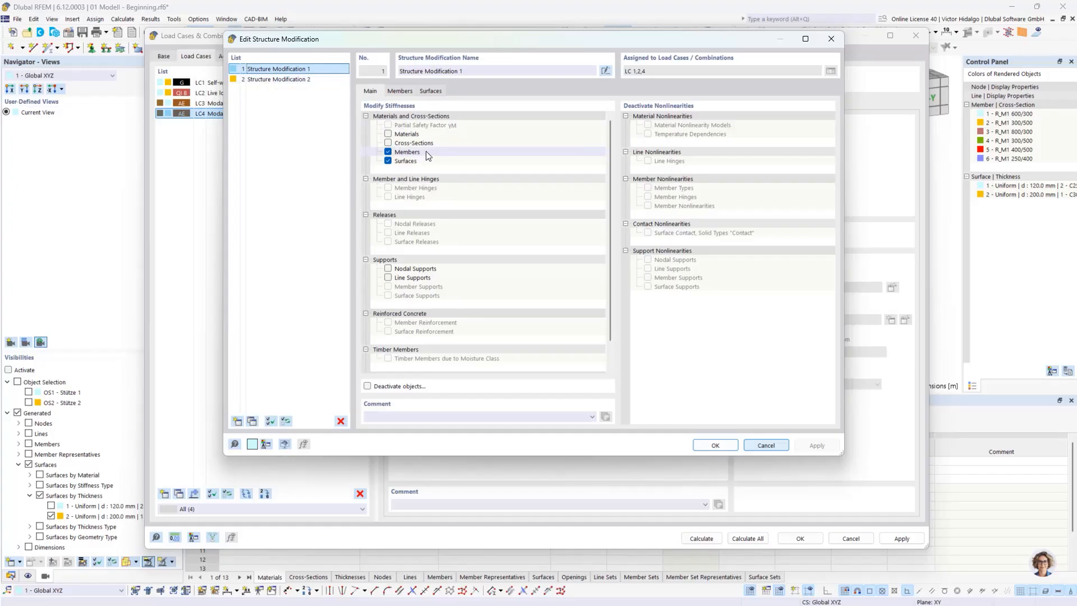
Step: Examine the member stiffness factors of Structure Modification 1 and the members assigned to it in the model
{"action": "left_click", "coordinate": [405, 91]}
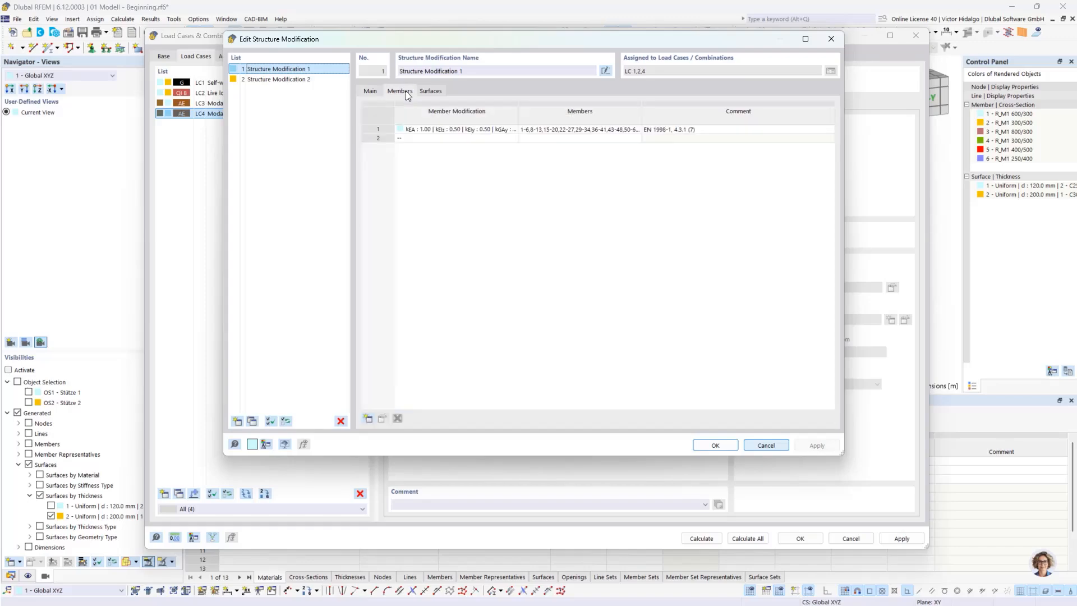
{"action": "left_click", "coordinate": [436, 127]}
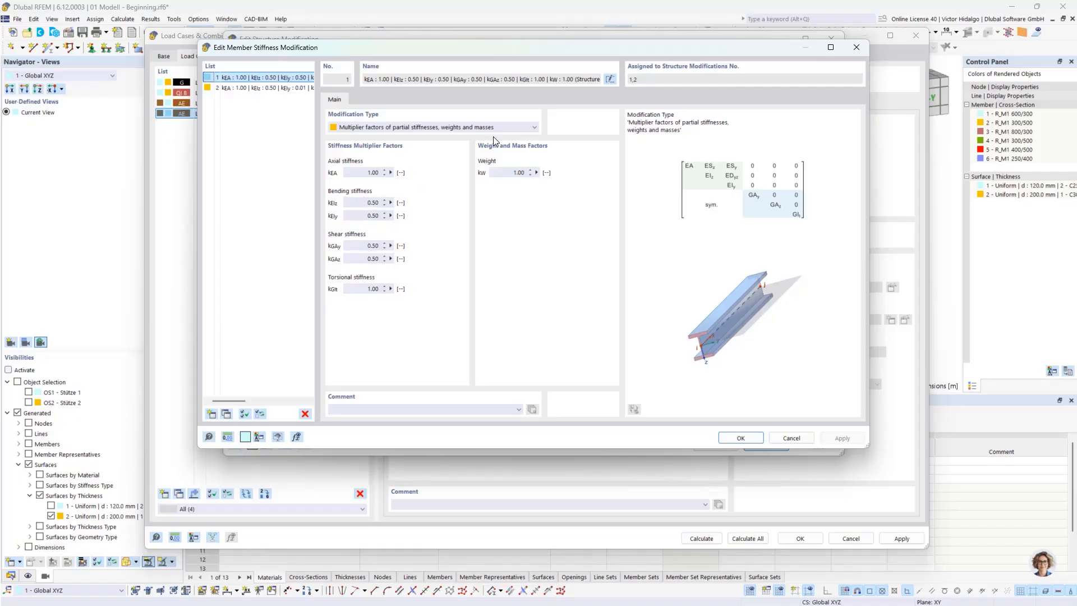
{"action": "left_click", "coordinate": [741, 439]}
{"action": "left_click", "coordinate": [634, 129]}
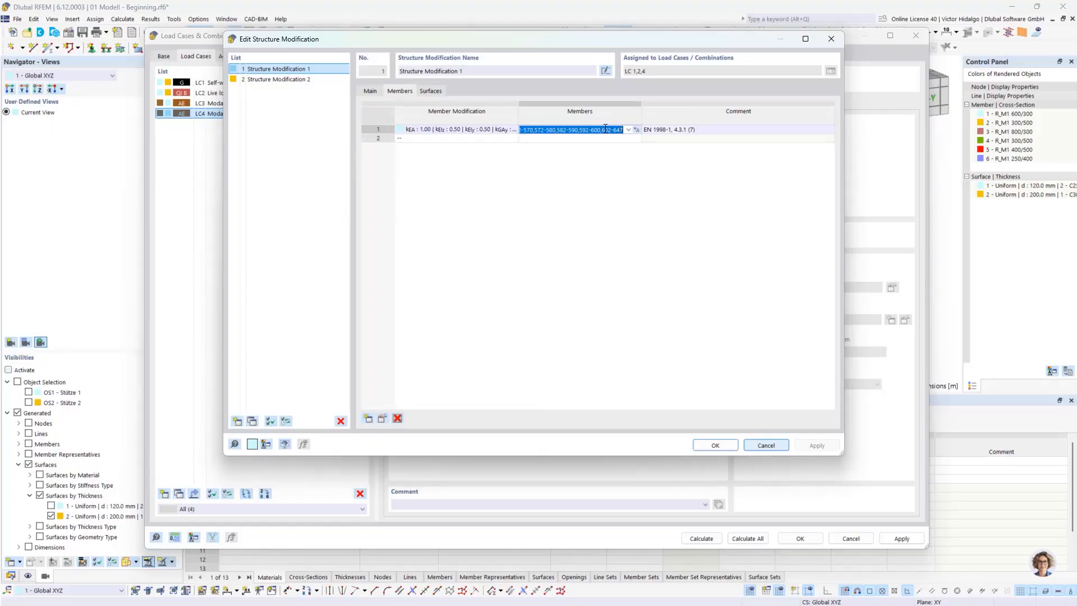
{"action": "left_click", "coordinate": [637, 129]}
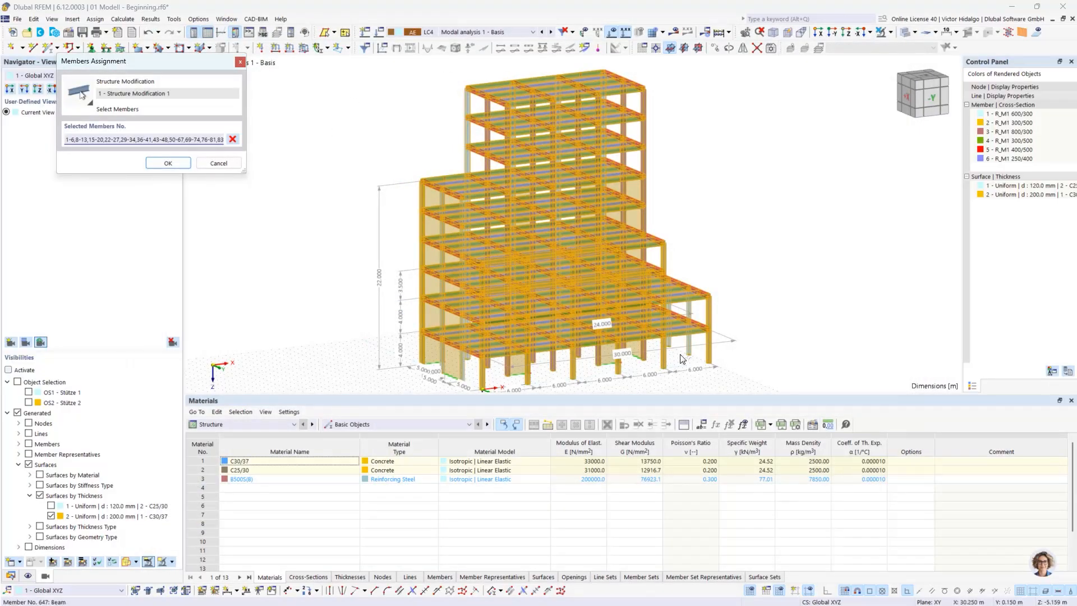
{"action": "left_click", "coordinate": [168, 163]}
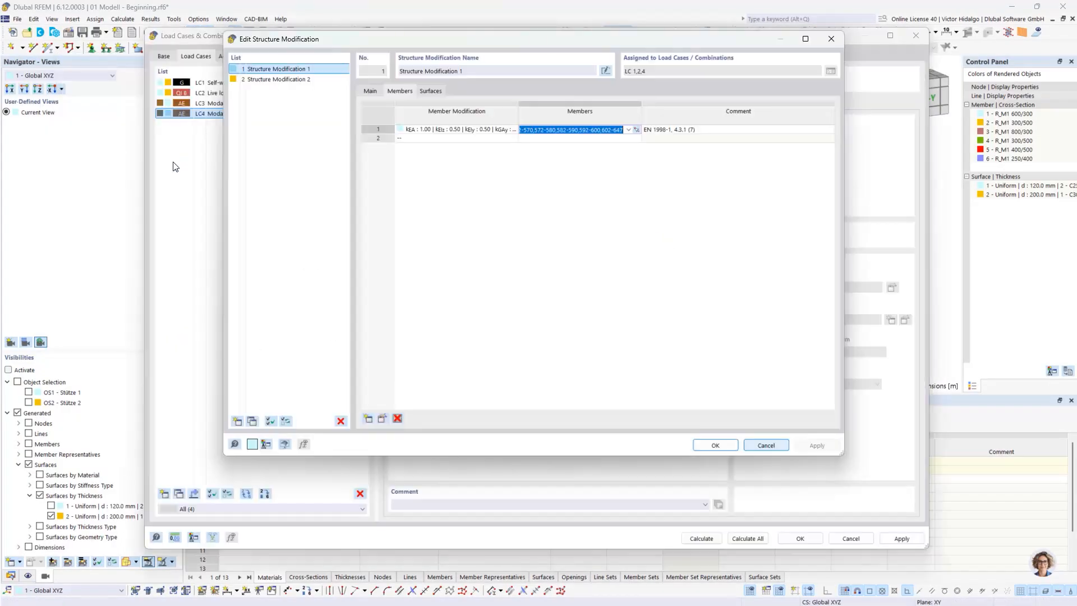
Step: Copy the clause reference from Structure Modification 1's member comment into LC4's name, making it "Modal analysis 2 - 4.3.1 (7)"
{"action": "left_click", "coordinate": [700, 129]}
{"action": "left_click", "coordinate": [692, 129]}
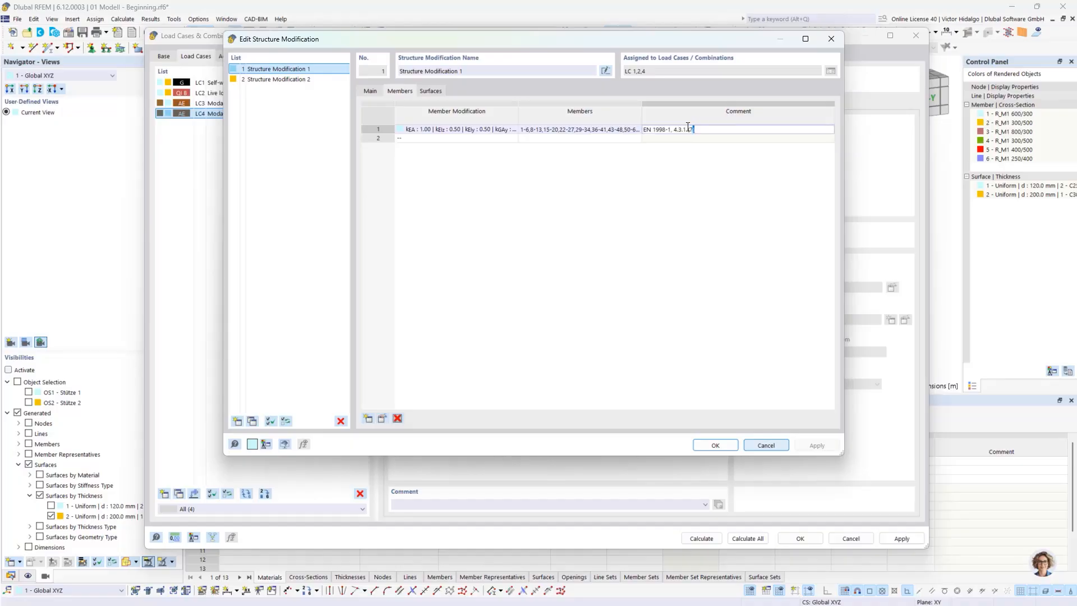
{"action": "left_click_drag", "start_coordinate": [695, 129], "coordinate": [675, 128]}
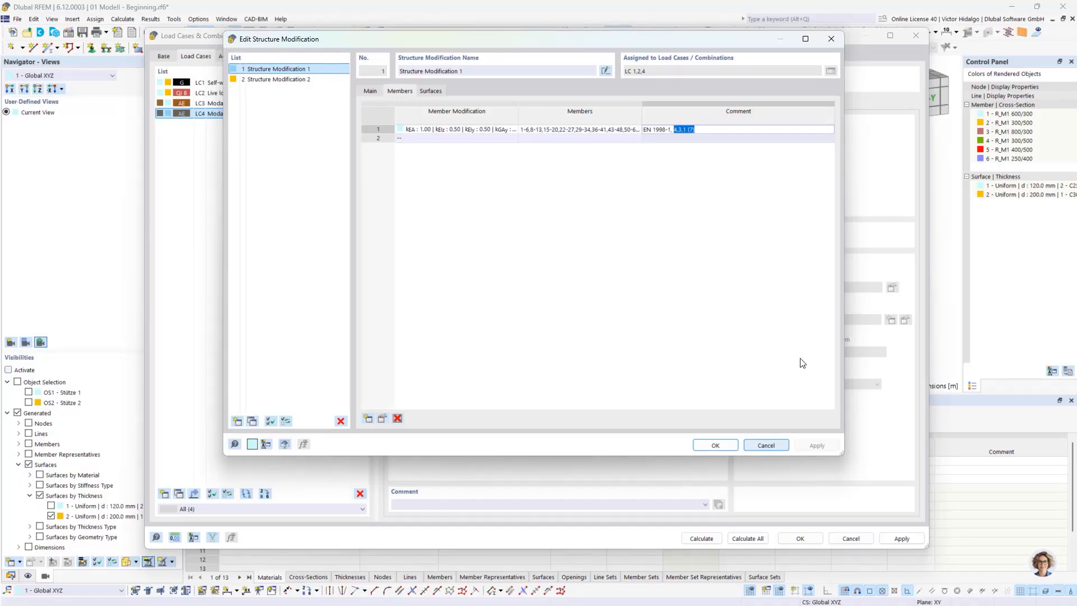
{"action": "left_click", "coordinate": [723, 446]}
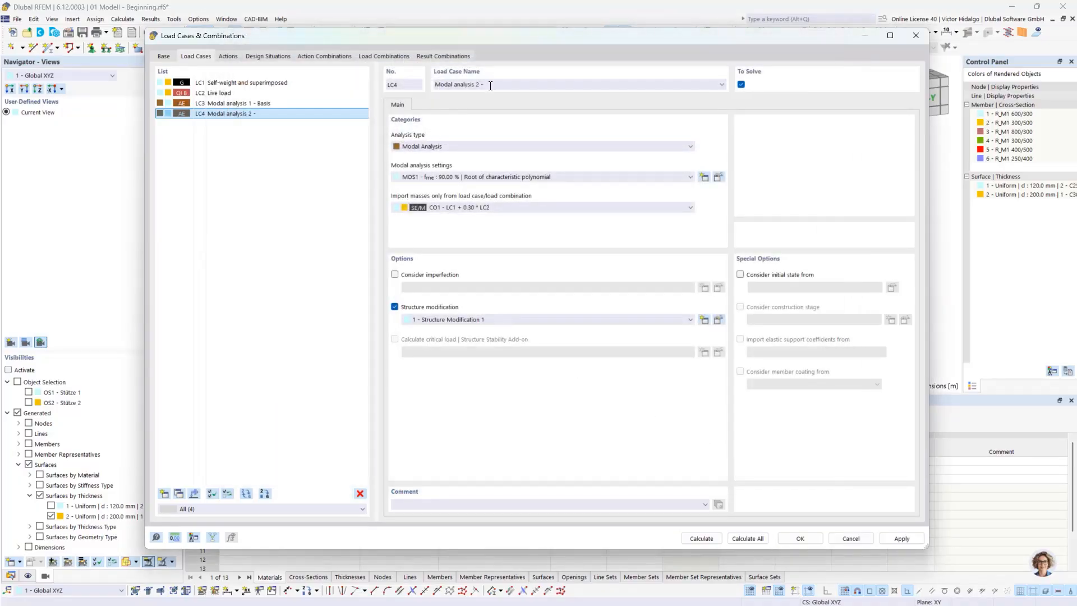
{"action": "left_click", "coordinate": [498, 85]}
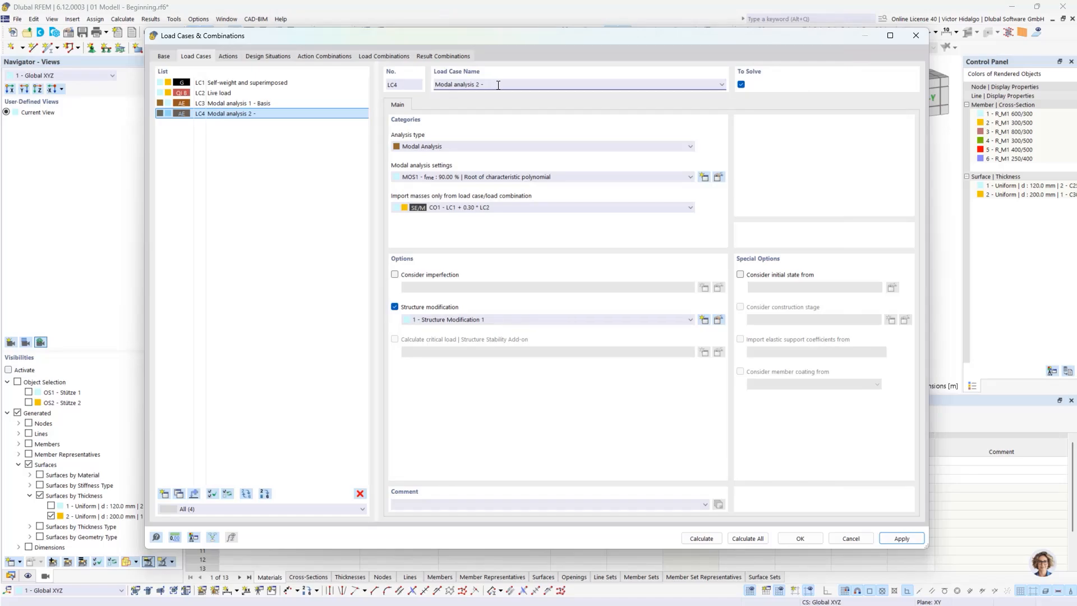
{"action": "key", "text": "ctrl+v"}
{"action": "left_click", "coordinate": [292, 162]}
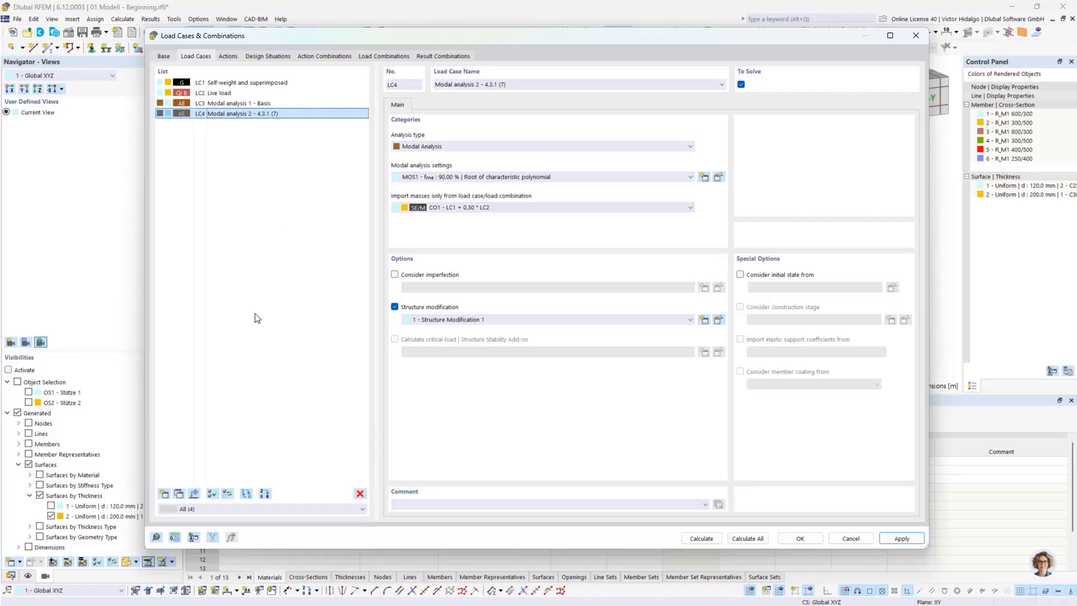
Step: Copy LC4 as load case LC5 and rename the copy "Modal analysis 3 - 4.3.1 (7)"
{"action": "left_click", "coordinate": [179, 493]}
{"action": "left_click", "coordinate": [476, 85]}
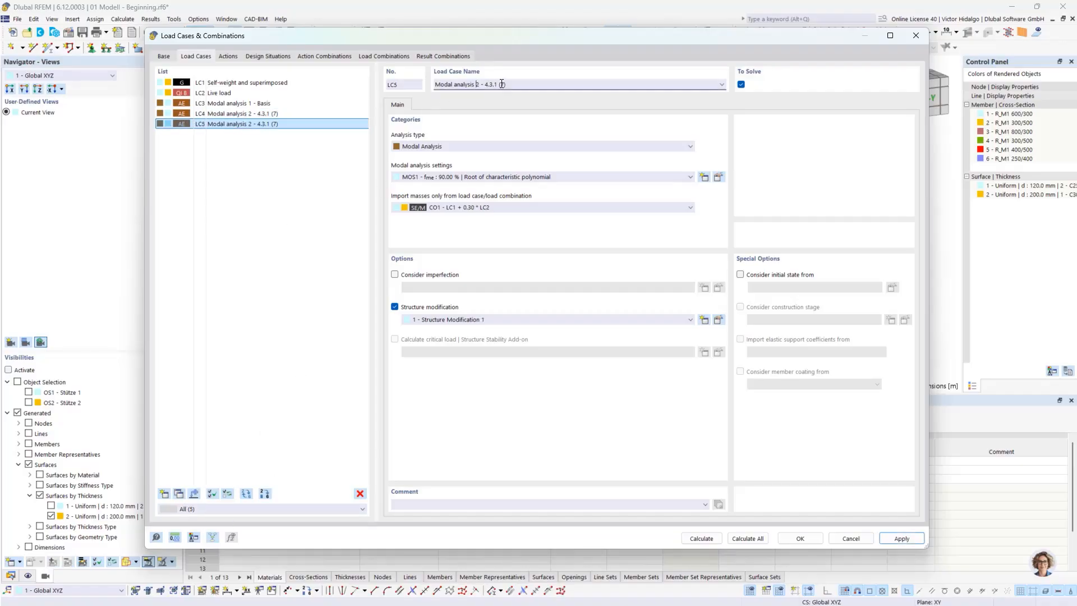
{"action": "left_click", "coordinate": [347, 251]}
Step: Assign Structure Modification 2 to LC5 and open its definition
{"action": "left_click", "coordinate": [690, 319]}
{"action": "left_click", "coordinate": [667, 339]}
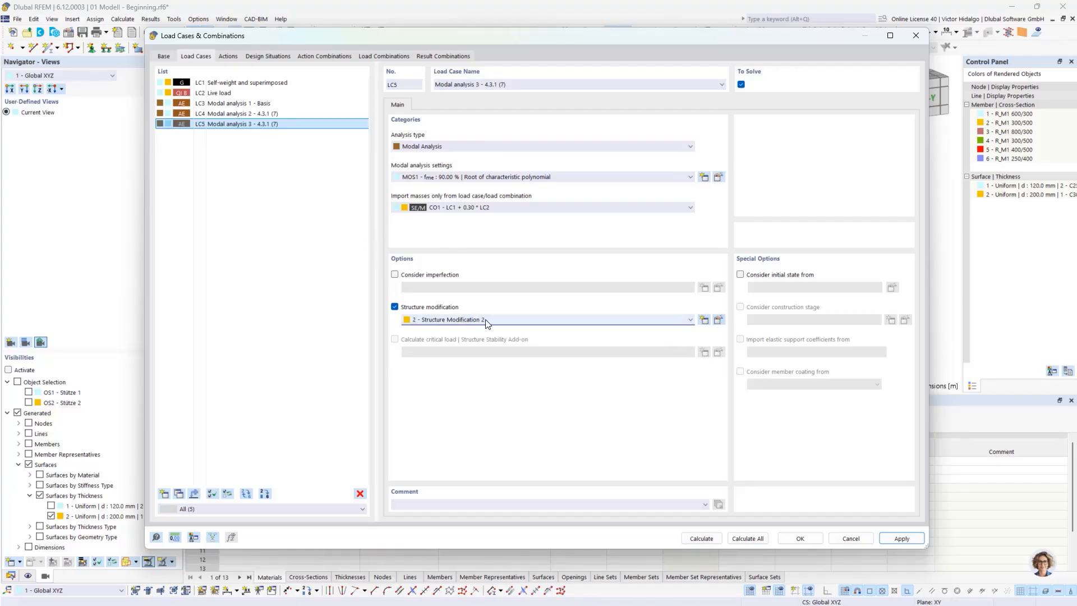
{"action": "left_click", "coordinate": [718, 320]}
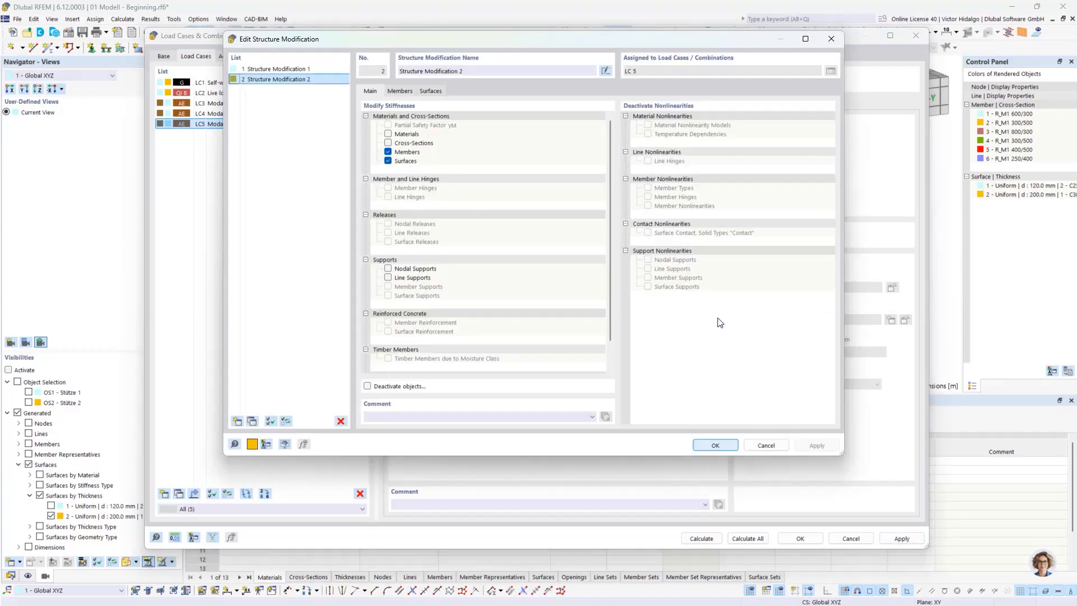
Step: Examine the surface stiffness multiplier factors used in Structure Modification 1 and leave them without changes
{"action": "left_click", "coordinate": [317, 70]}
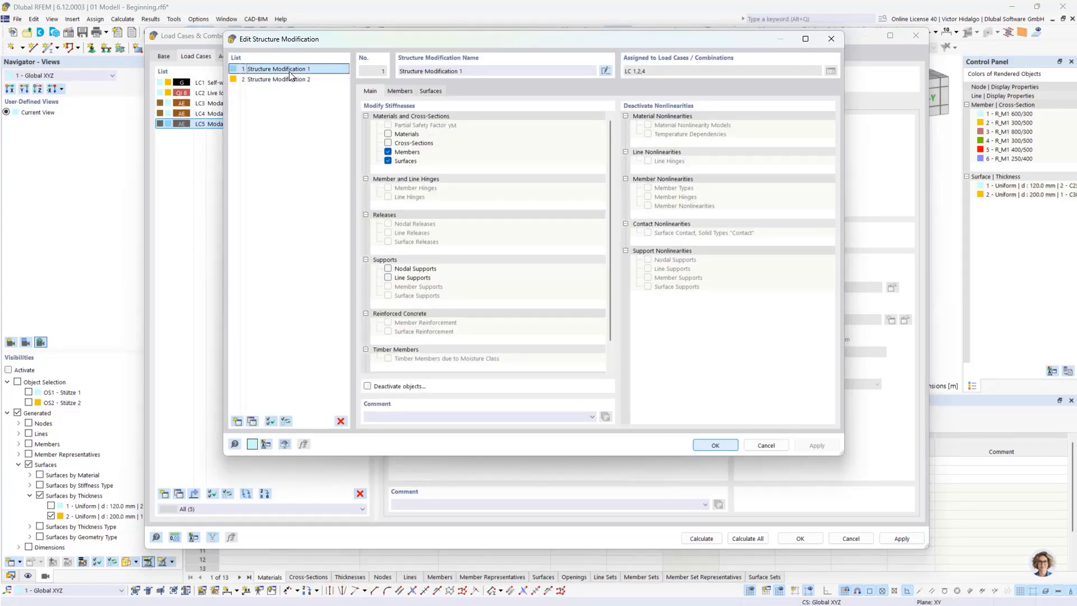
{"action": "left_click", "coordinate": [431, 92]}
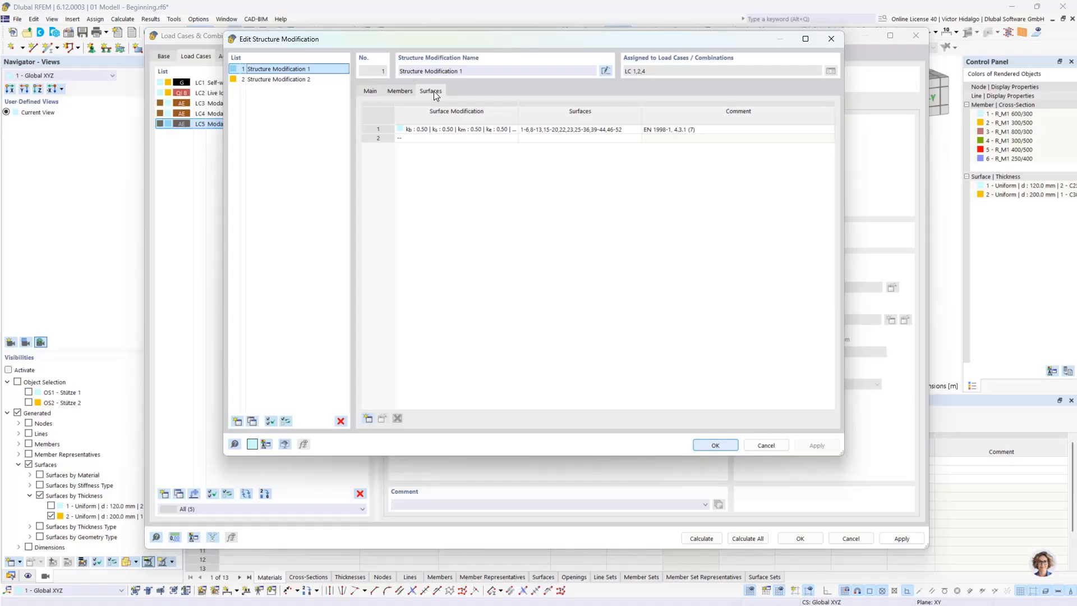
{"action": "left_click", "coordinate": [457, 129]}
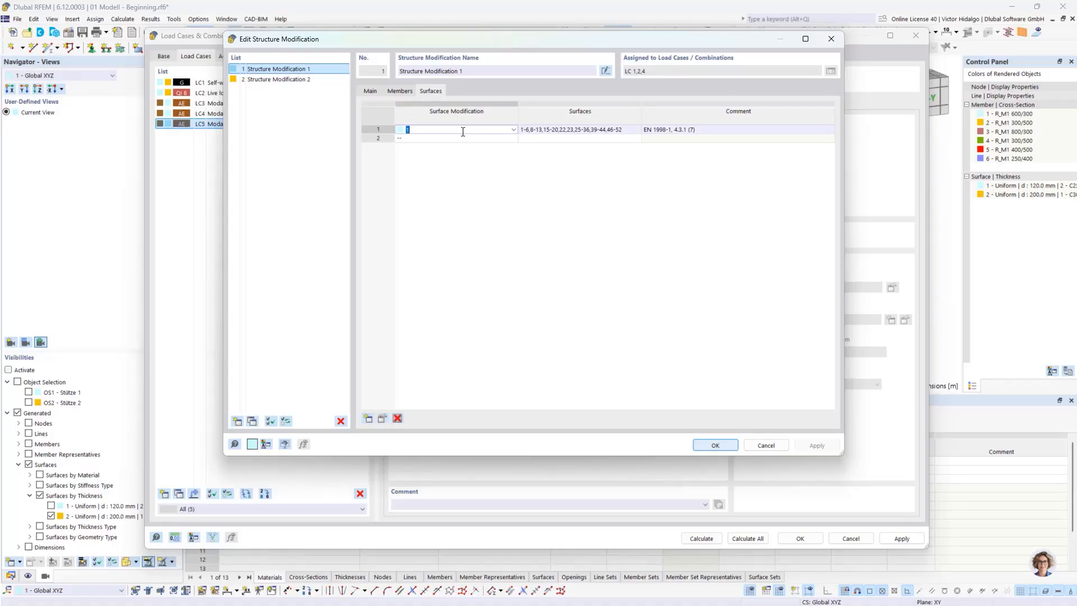
{"action": "left_click", "coordinate": [383, 419]}
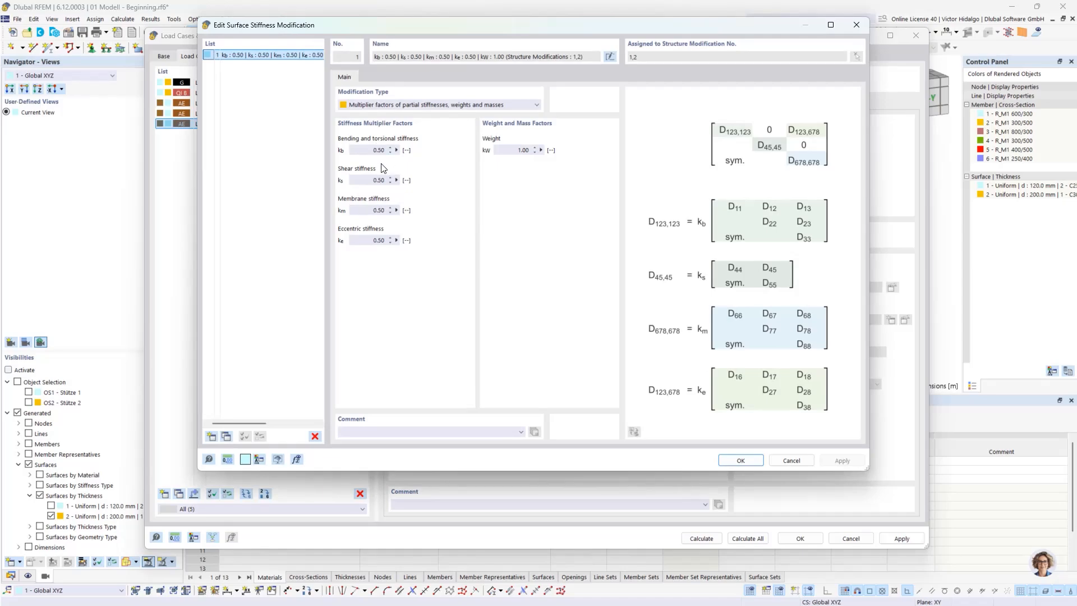
{"action": "left_click", "coordinate": [791, 460]}
Step: Compare the member modifications listed in Structure Modification 1 with those in Structure Modification 2
{"action": "left_click", "coordinate": [330, 80]}
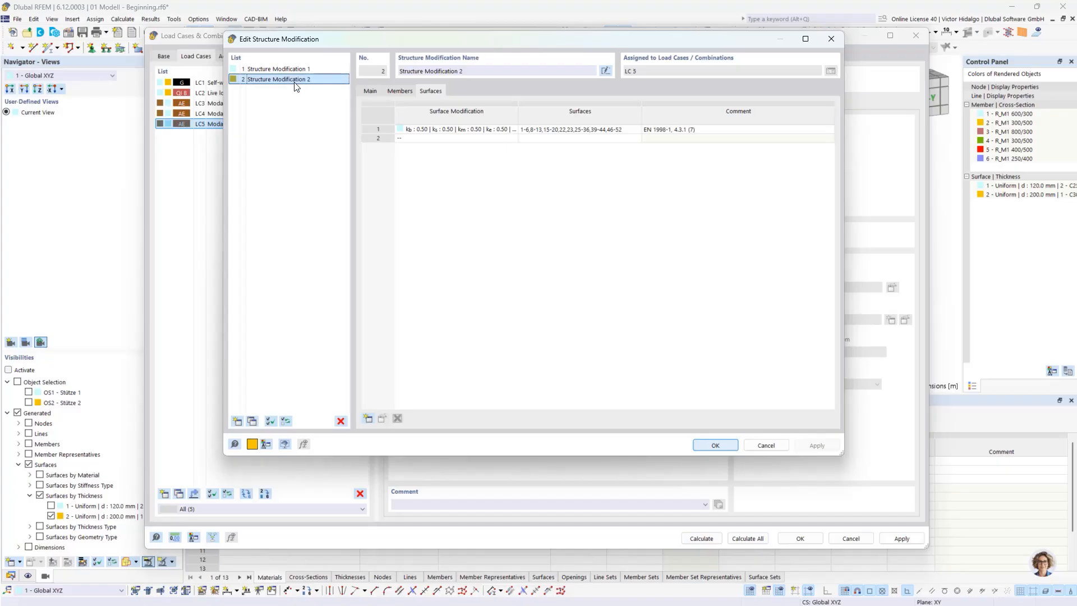
{"action": "left_click", "coordinate": [408, 91]}
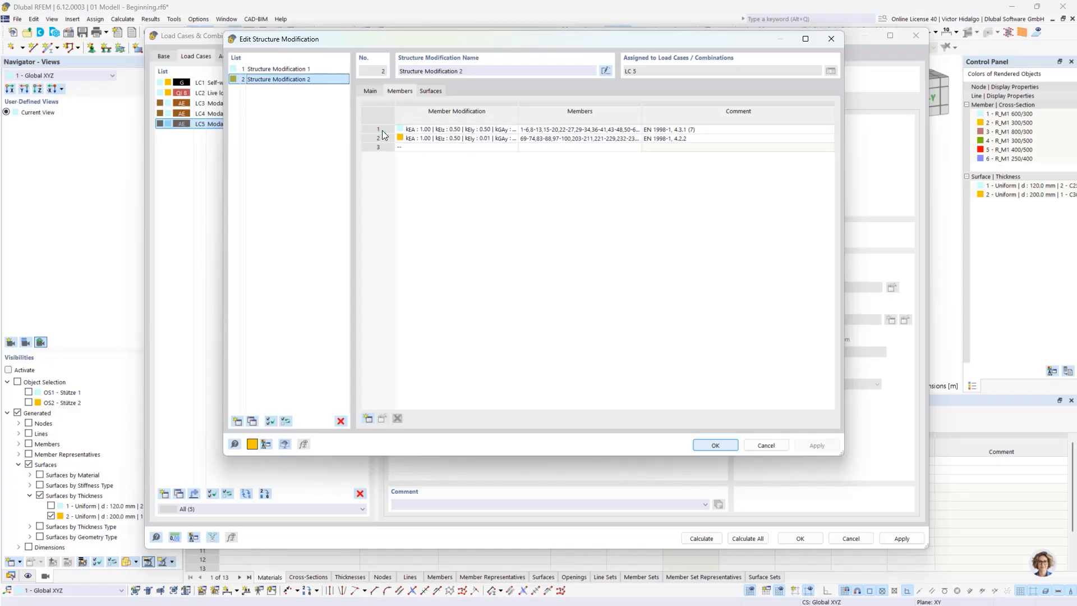
{"action": "left_click", "coordinate": [308, 69]}
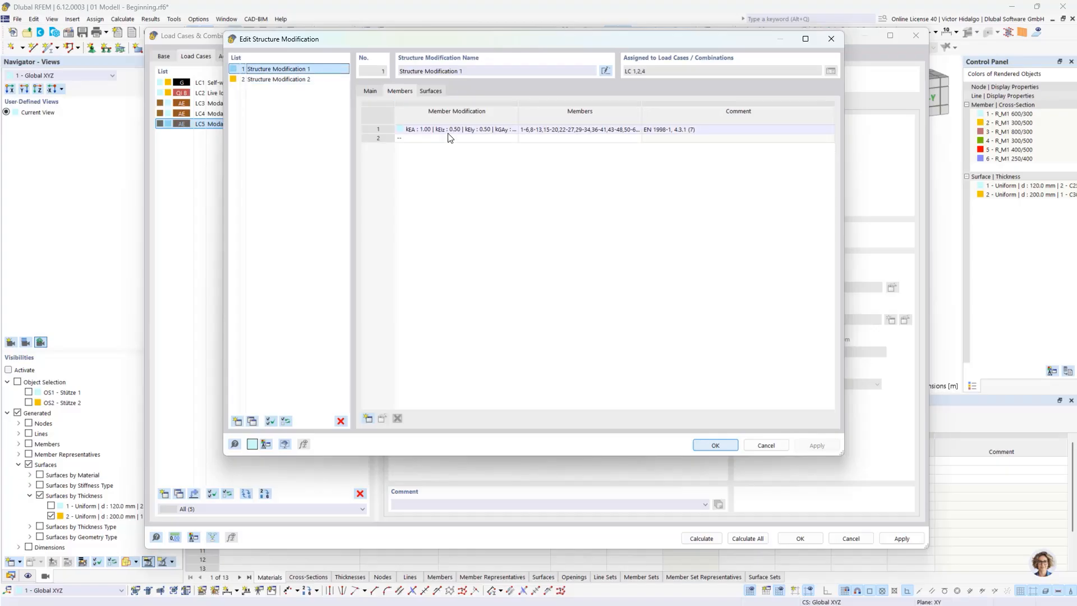
{"action": "left_click", "coordinate": [308, 79]}
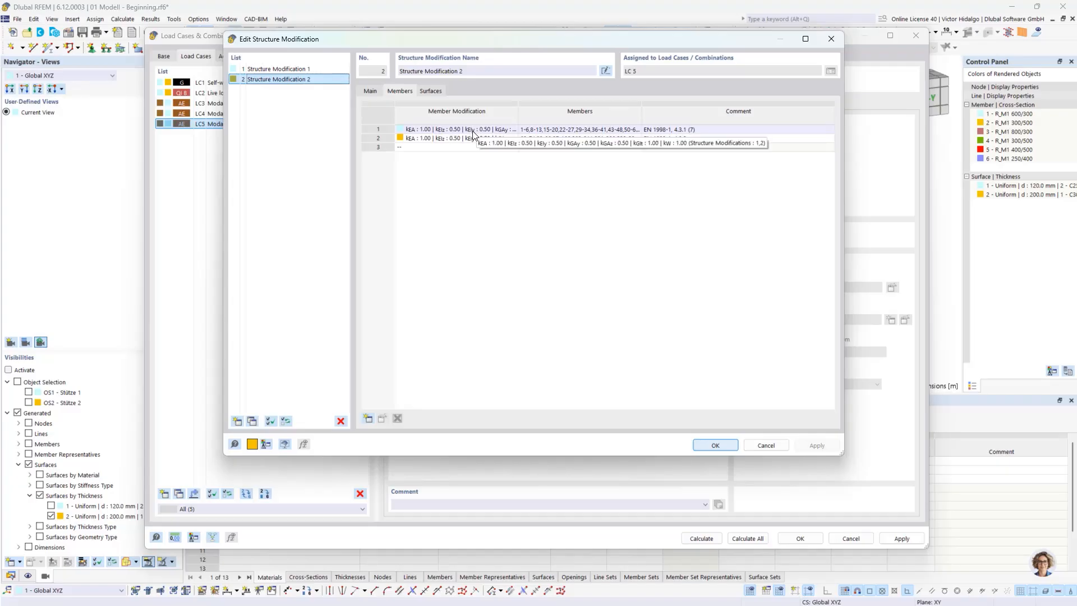
Step: Copy the clause reference "4.2.2" from the comment of the second member modification in Structure Modification 2
{"action": "left_click", "coordinate": [409, 138]}
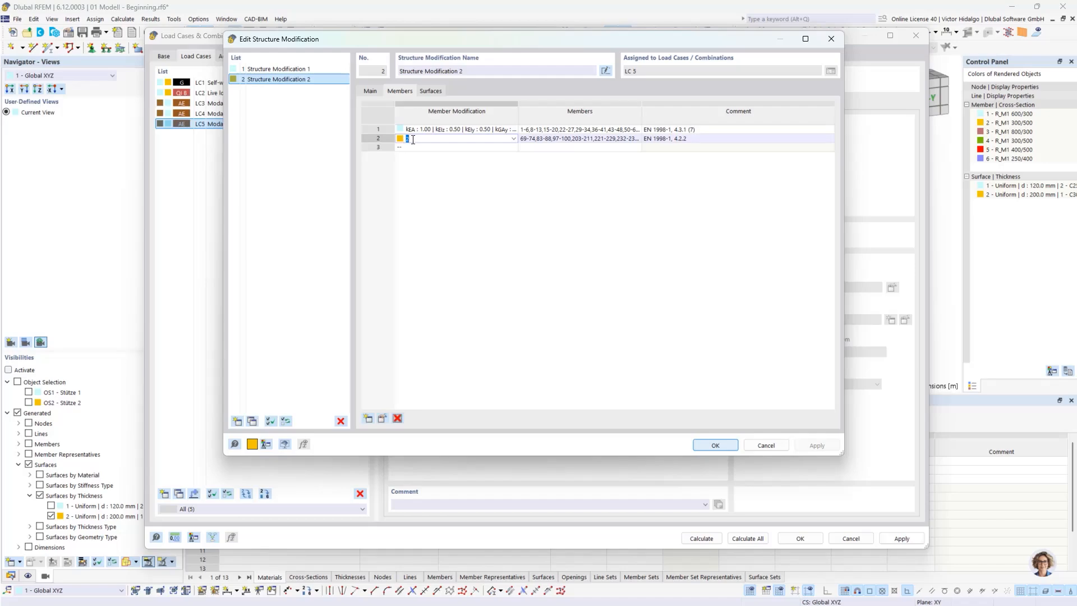
{"action": "left_click", "coordinate": [685, 140]}
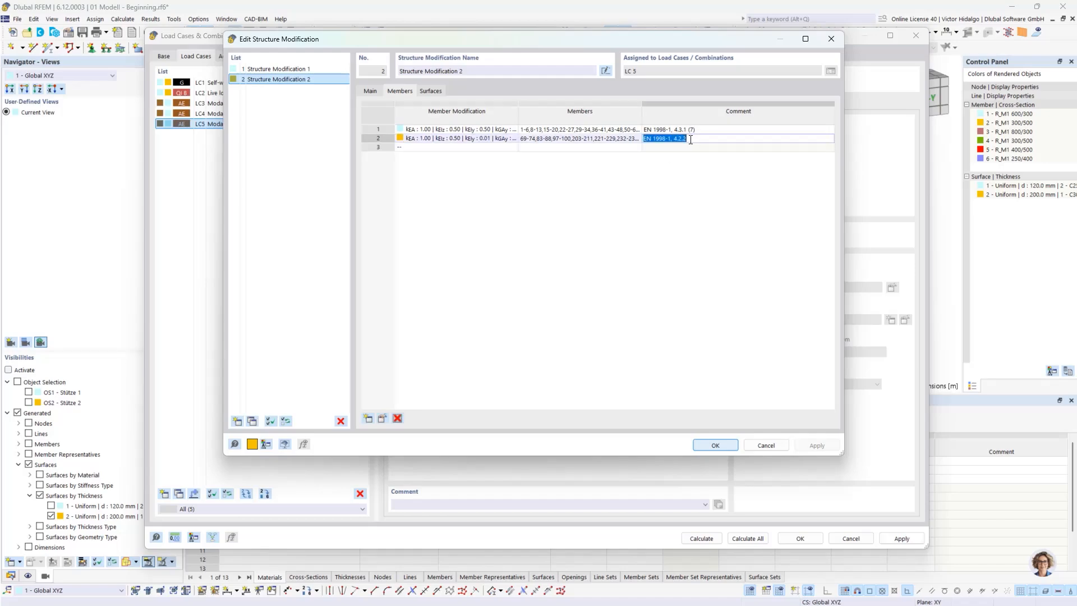
{"action": "left_click_drag", "start_coordinate": [690, 139], "coordinate": [673, 139]}
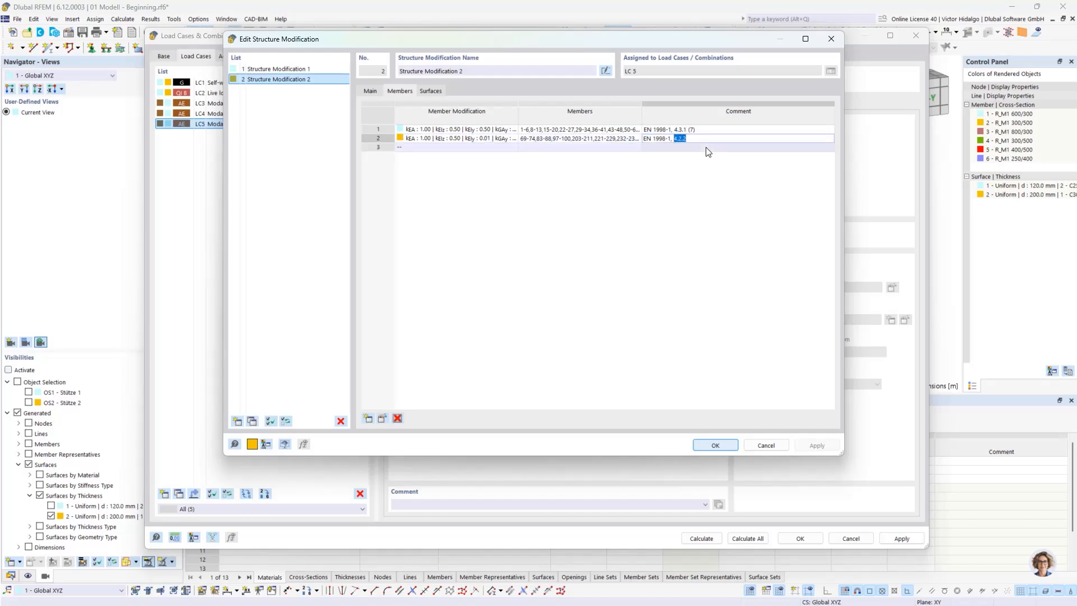
Step: Examine the stiffness multiplier factors of the second member modification in Structure Modification 2 and leave them without changes
{"action": "left_click", "coordinate": [441, 140]}
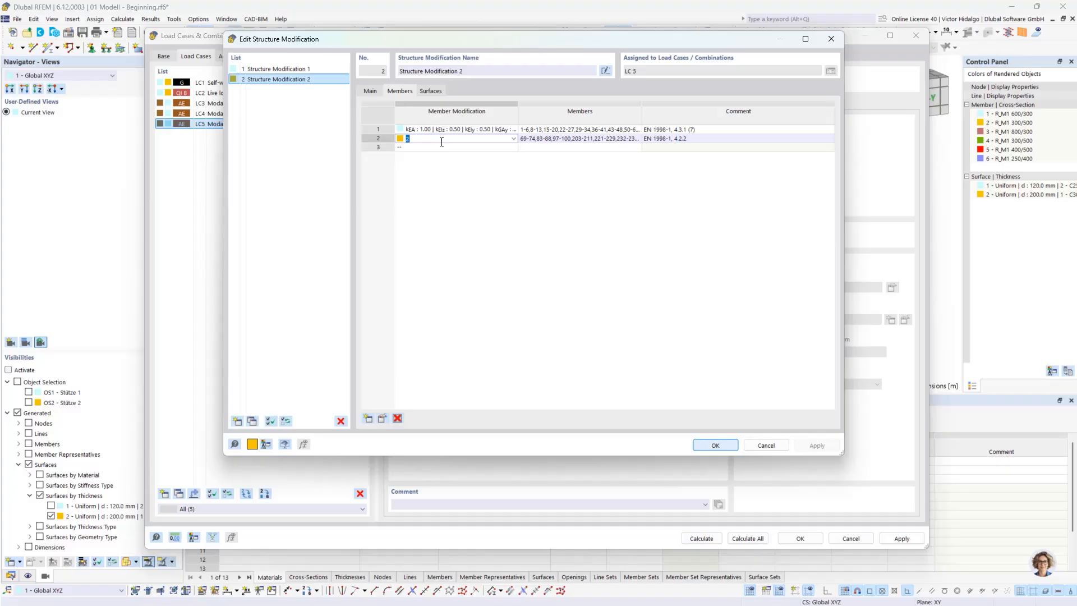
{"action": "left_click", "coordinate": [383, 419]}
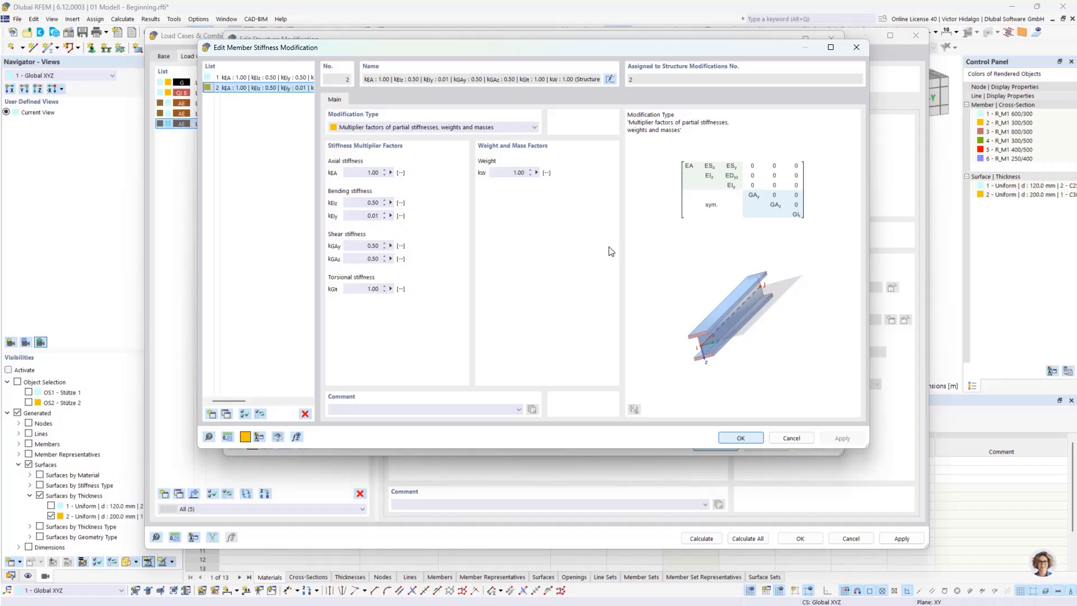
{"action": "left_click", "coordinate": [740, 438]}
Step: Inspect in the 3D model which members are assigned to the second member modification and keep the assignment
{"action": "left_click", "coordinate": [630, 139]}
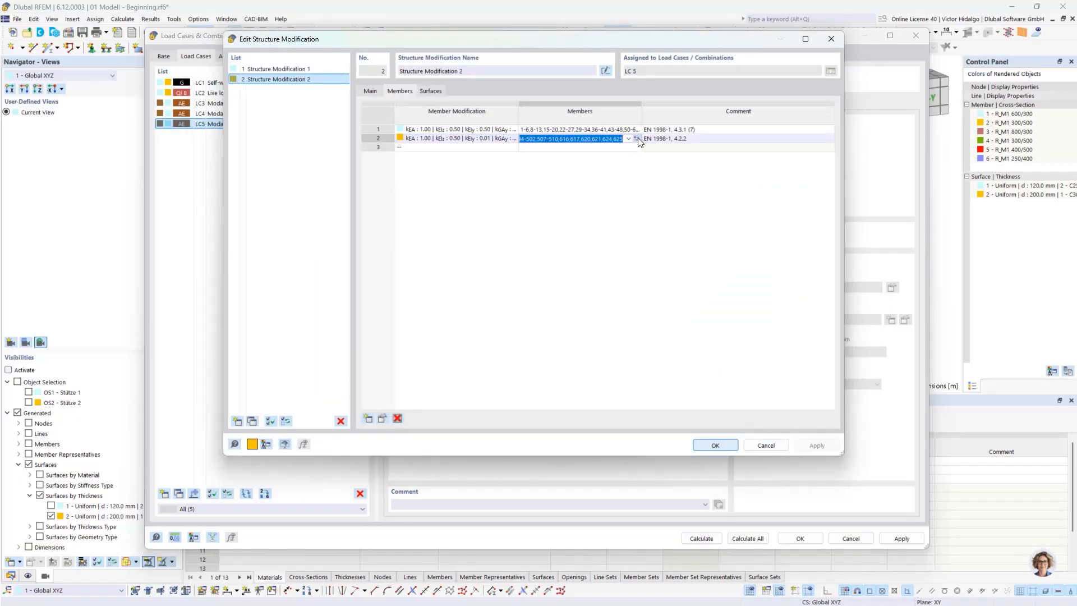
{"action": "left_click", "coordinate": [637, 139]}
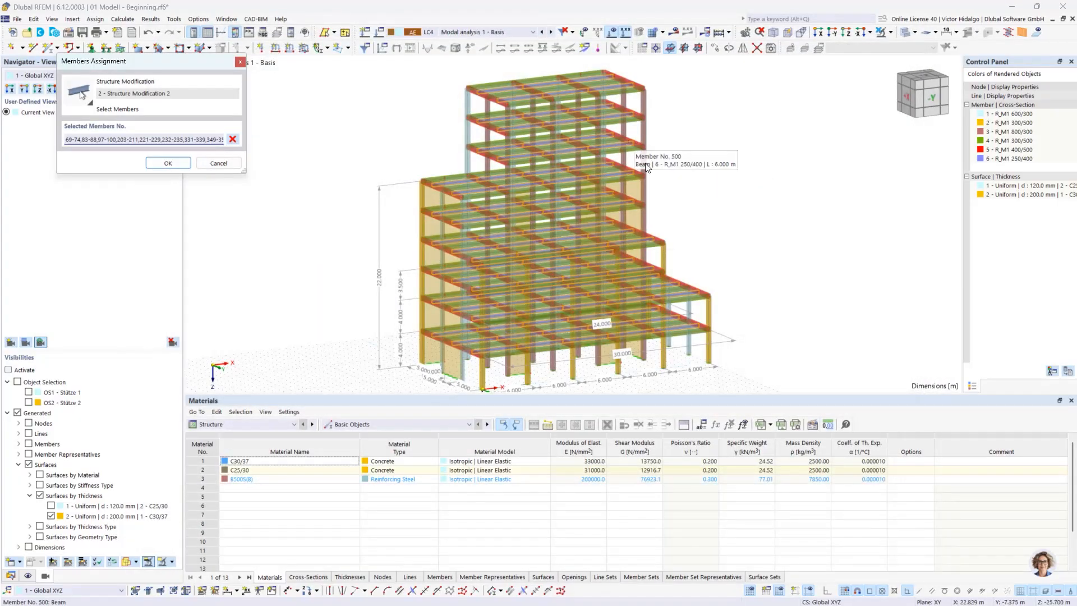
{"action": "middle_click_drag", "start_coordinate": [654, 229], "coordinate": [743, 252], "text": "ctrl"}
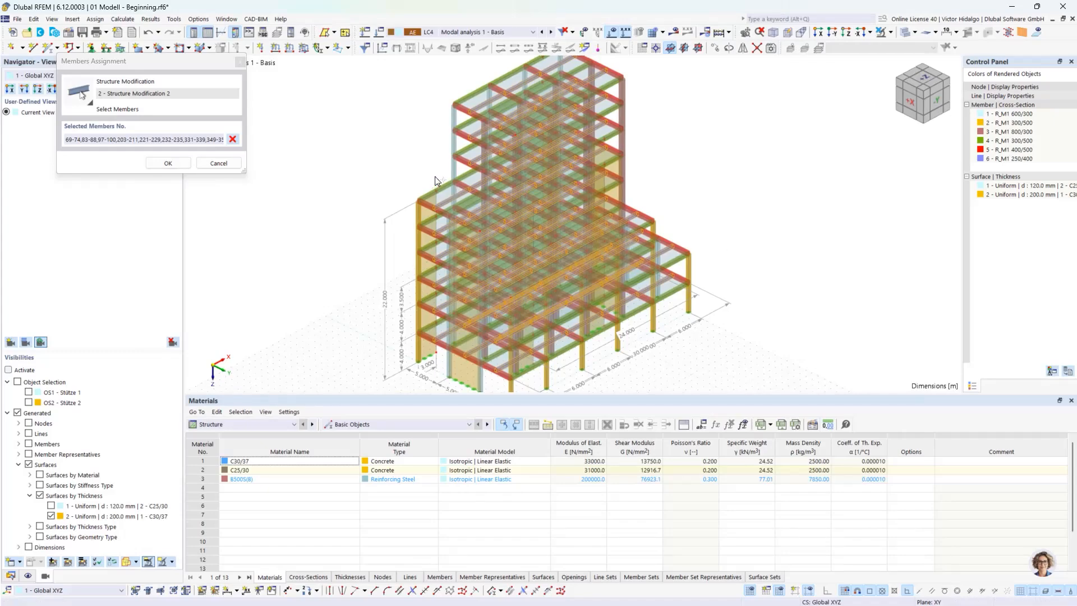
{"action": "scroll", "coordinate": [435, 176], "scroll_direction": "up", "scroll_amount": 2}
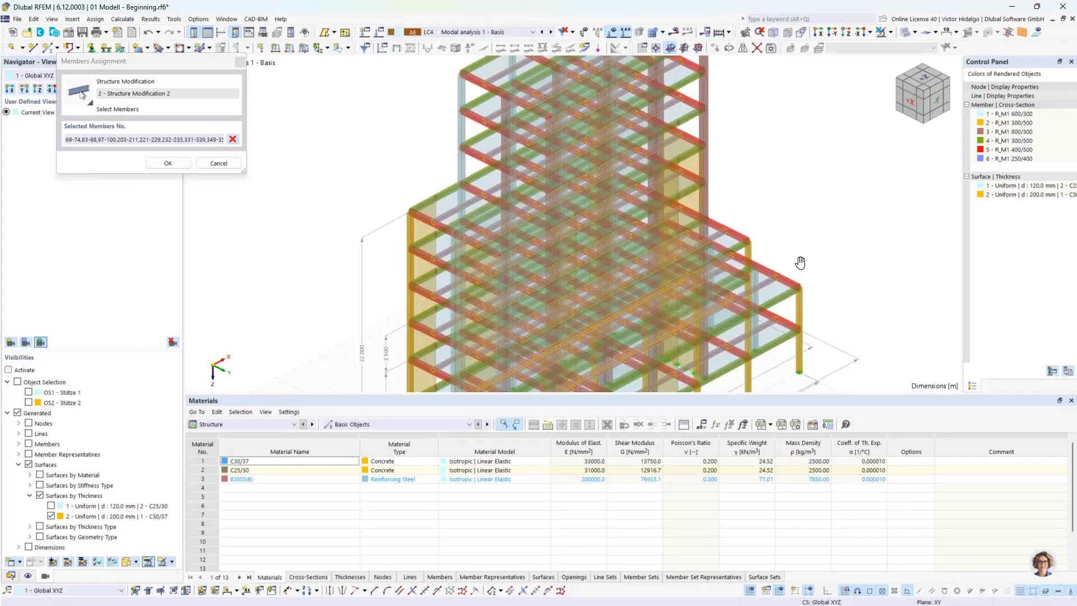
{"action": "middle_click_drag", "start_coordinate": [800, 263], "coordinate": [618, 185], "text": "ctrl"}
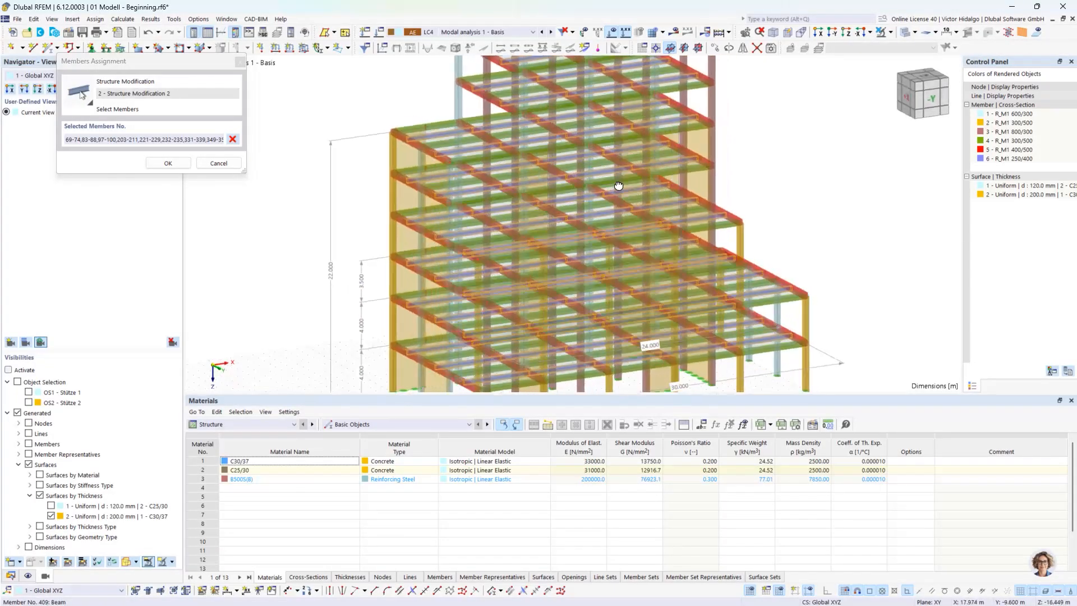
{"action": "middle_click_drag", "start_coordinate": [460, 131], "coordinate": [474, 159]}
{"action": "scroll", "coordinate": [455, 150], "scroll_direction": "up", "scroll_amount": 2}
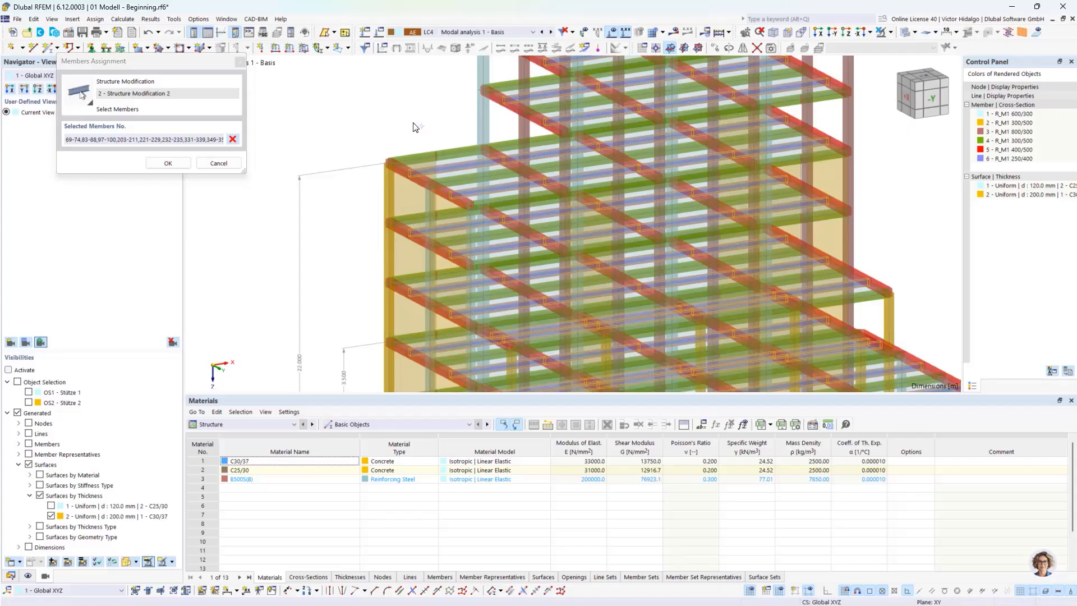
{"action": "left_click", "coordinate": [168, 163]}
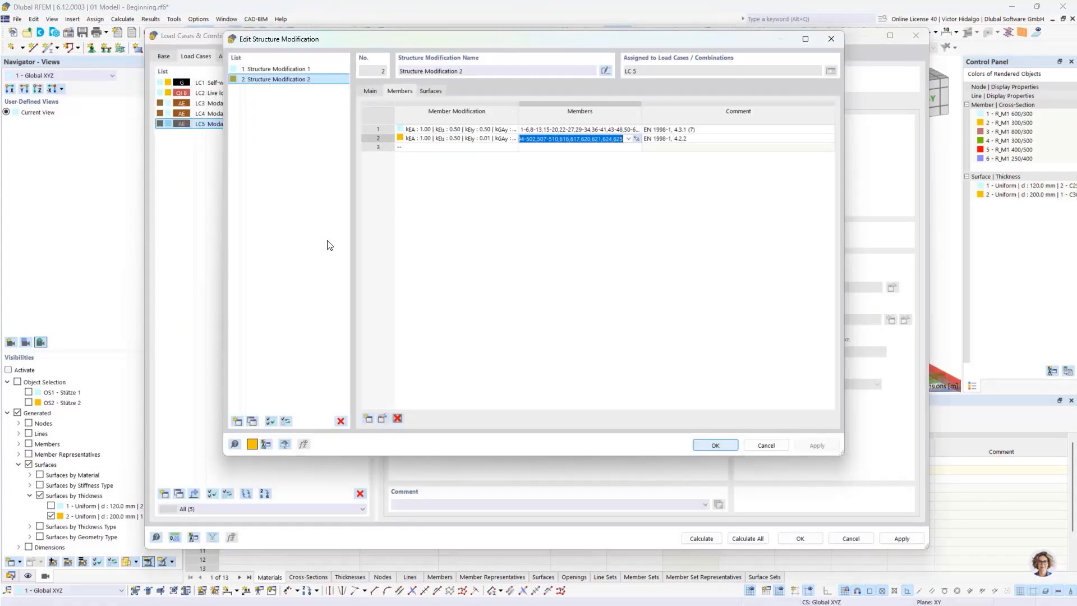
Step: Accept Structure Modification 2, rename LC5 as "Modal analysis 3 - 4.3.1 (7) and 4.2.2" and confirm the load cases
{"action": "left_click", "coordinate": [716, 446]}
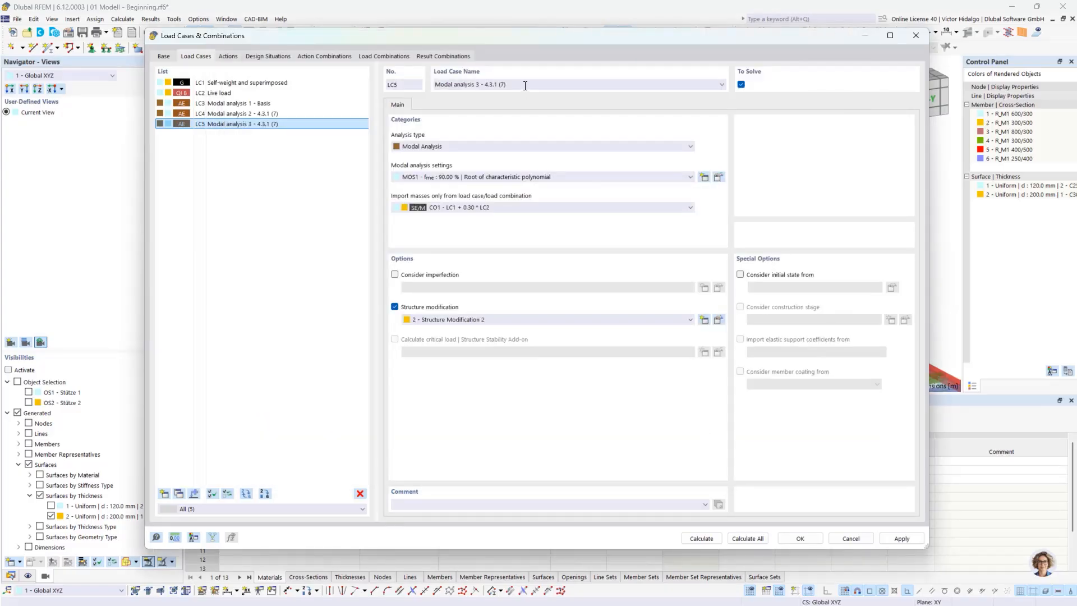
{"action": "left_click", "coordinate": [526, 85]}
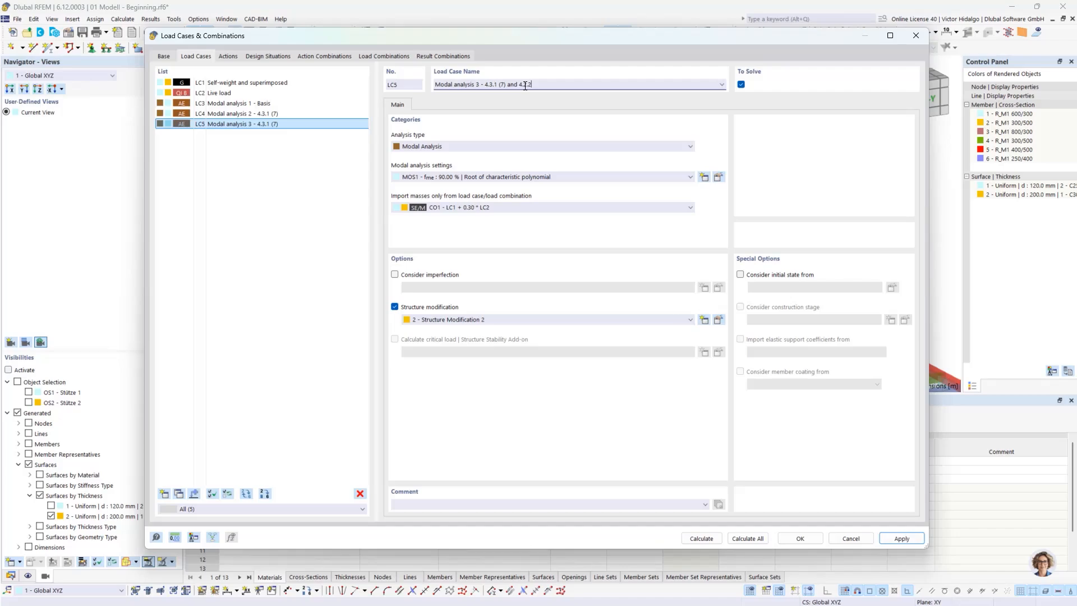
{"action": "left_click", "coordinate": [295, 180]}
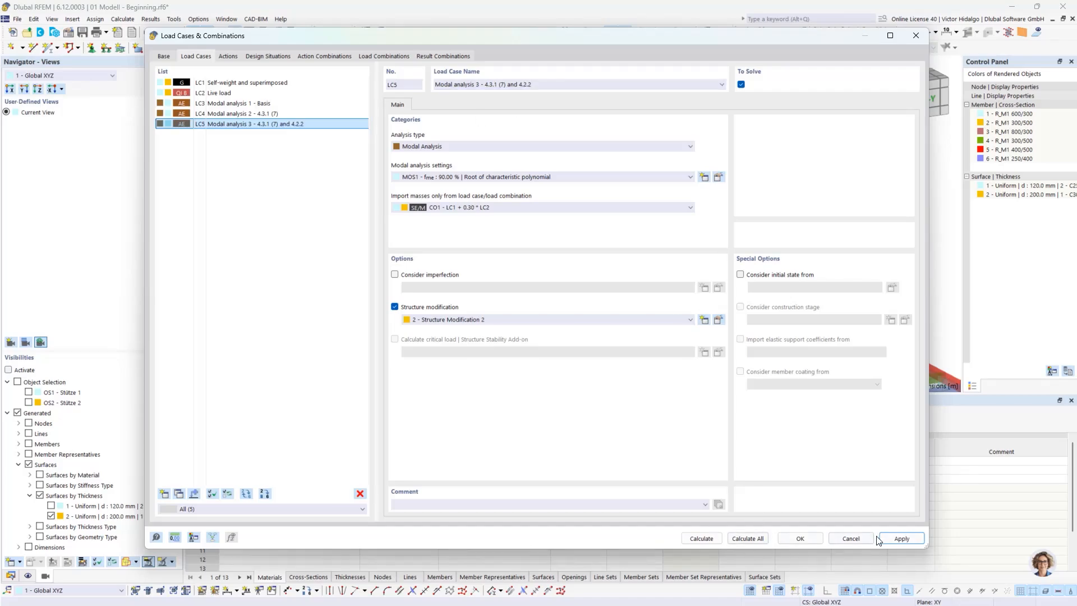
{"action": "left_click", "coordinate": [795, 536]}
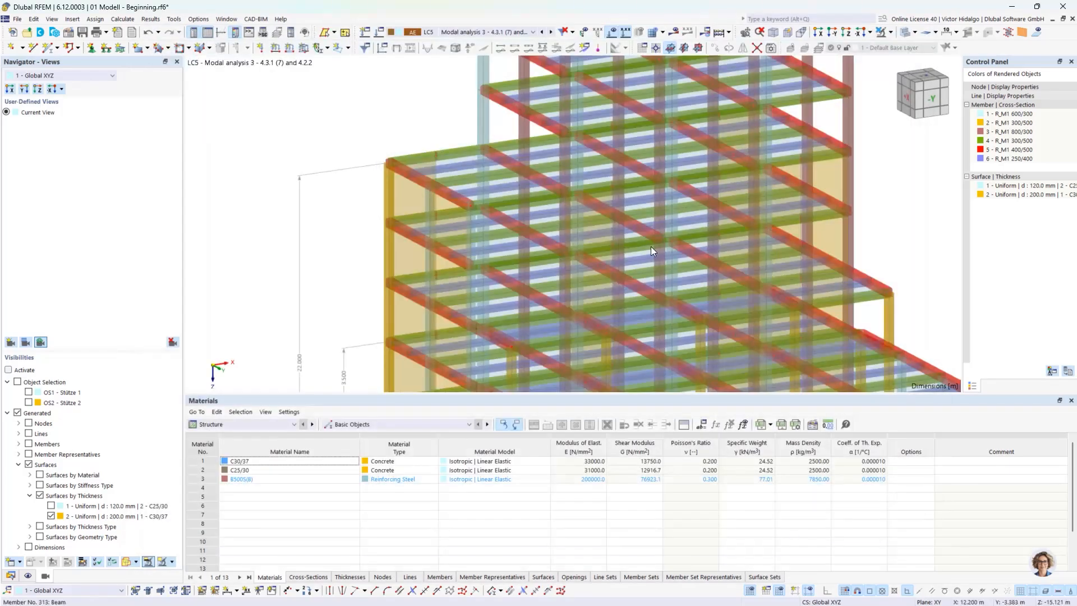
Step: Switch to the open model "02 Modell - Modal analysis.rf6" and expand its data tree
{"action": "left_click", "coordinate": [11, 577]}
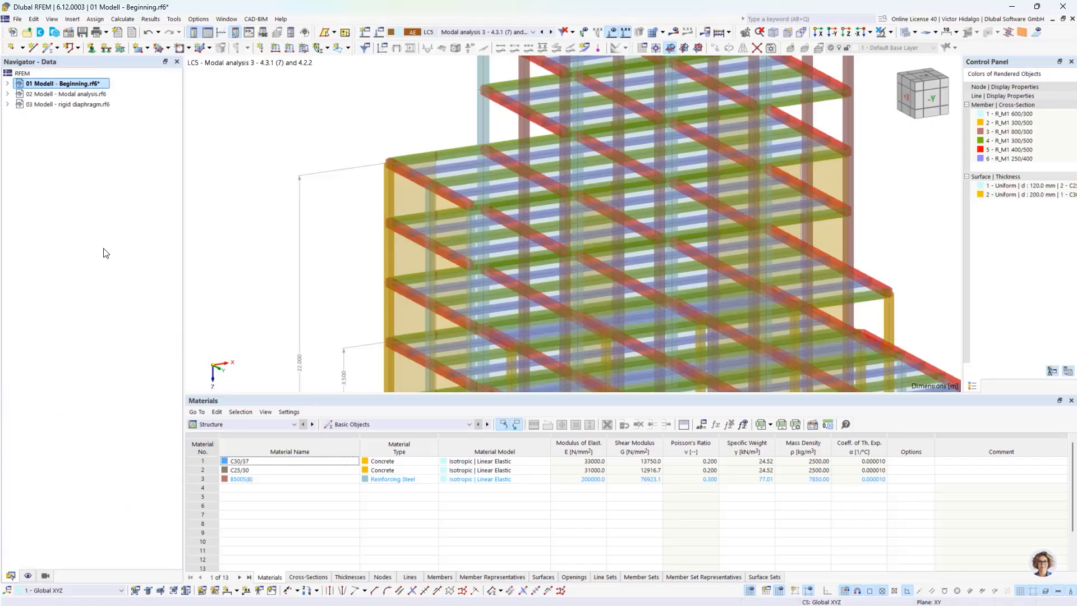
{"action": "left_click", "coordinate": [8, 95]}
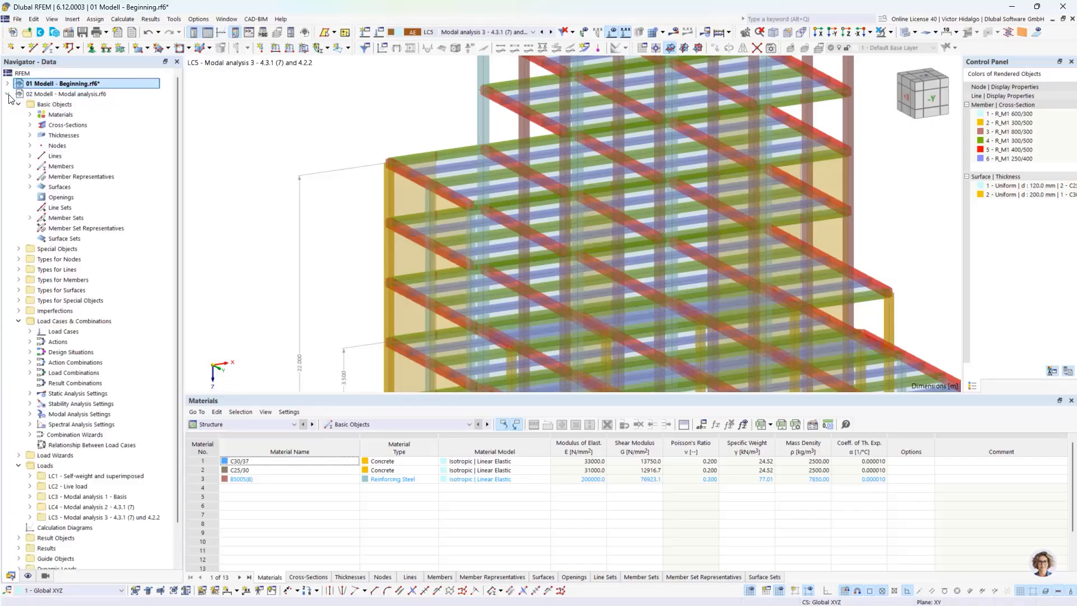
{"action": "left_click", "coordinate": [79, 96]}
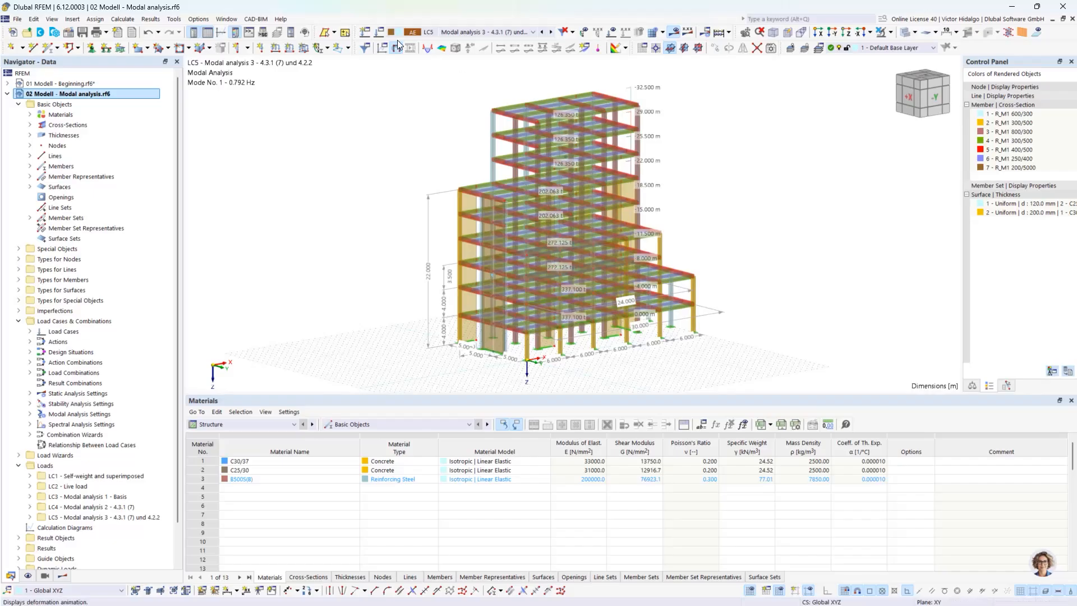
Step: Review the modal analysis settings and structure modifications of load cases LC4 and LC5 in this model
{"action": "left_click", "coordinate": [382, 32]}
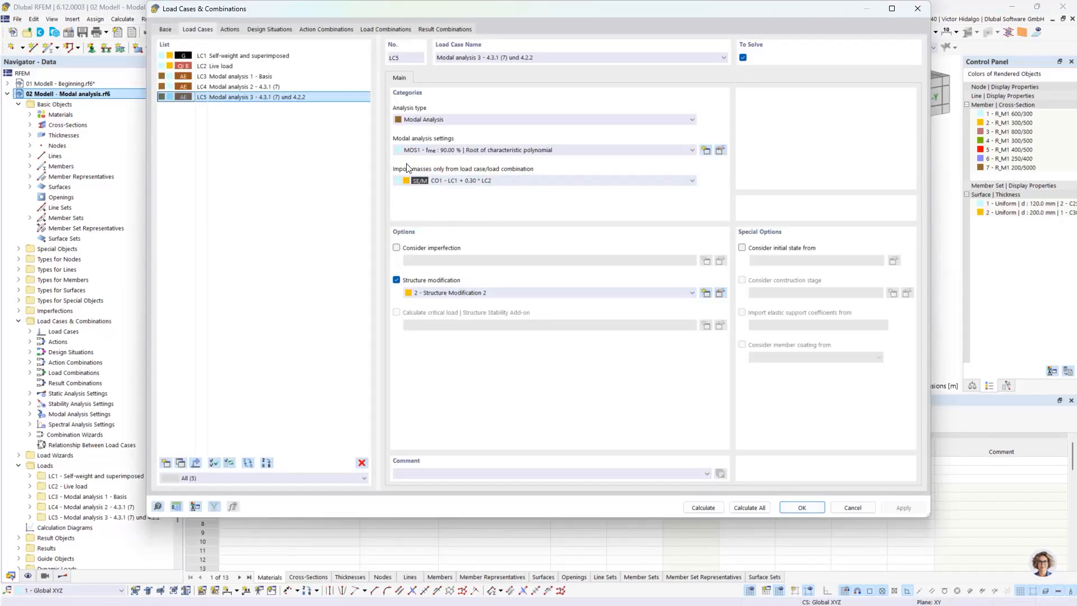
{"action": "left_click", "coordinate": [314, 86]}
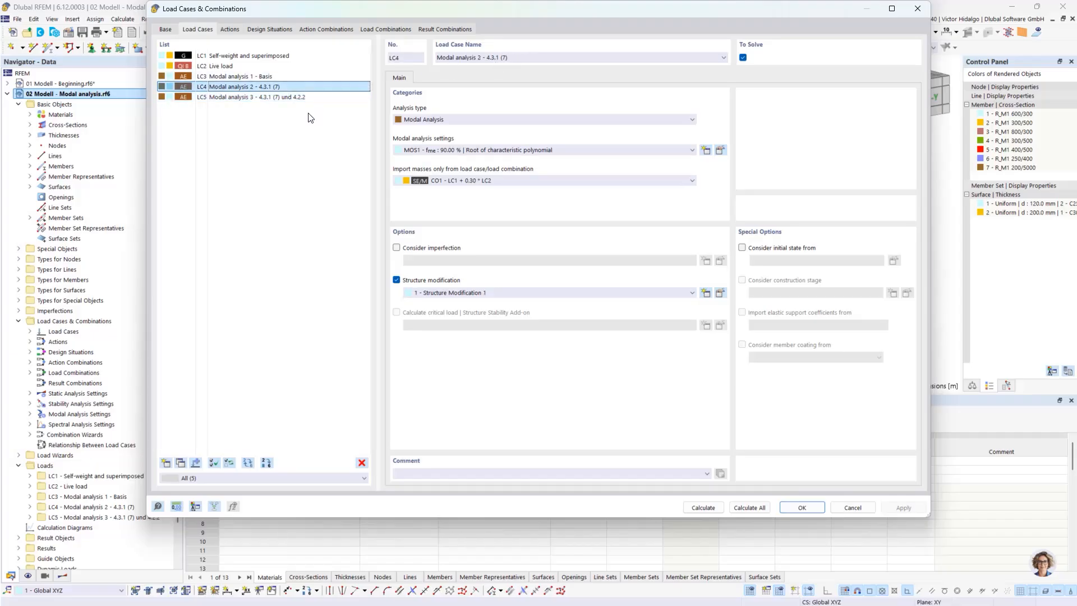
{"action": "left_click", "coordinate": [300, 99]}
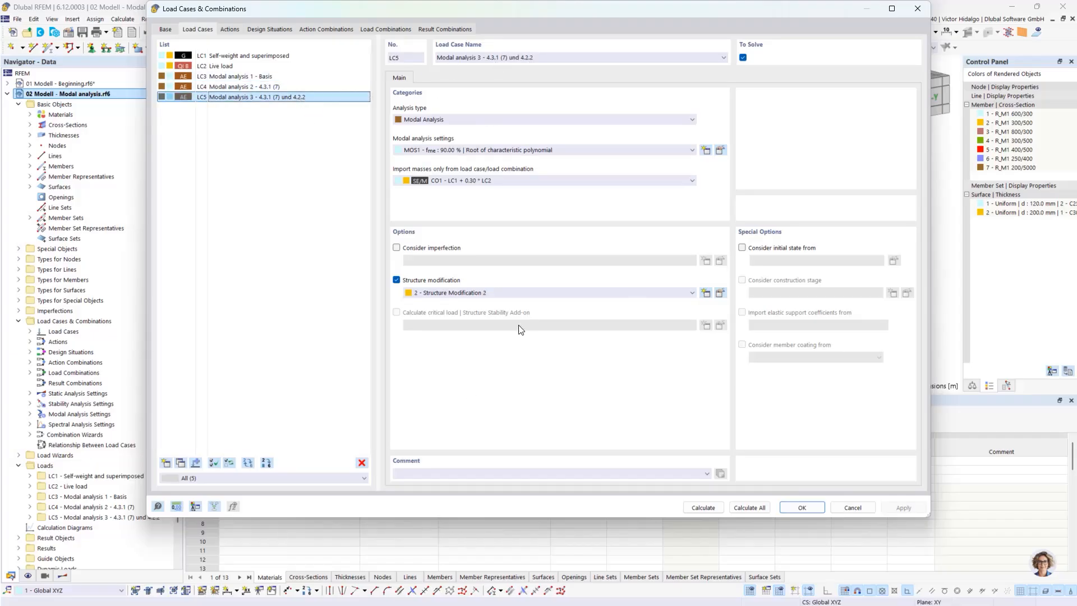
{"action": "left_click", "coordinate": [805, 503]}
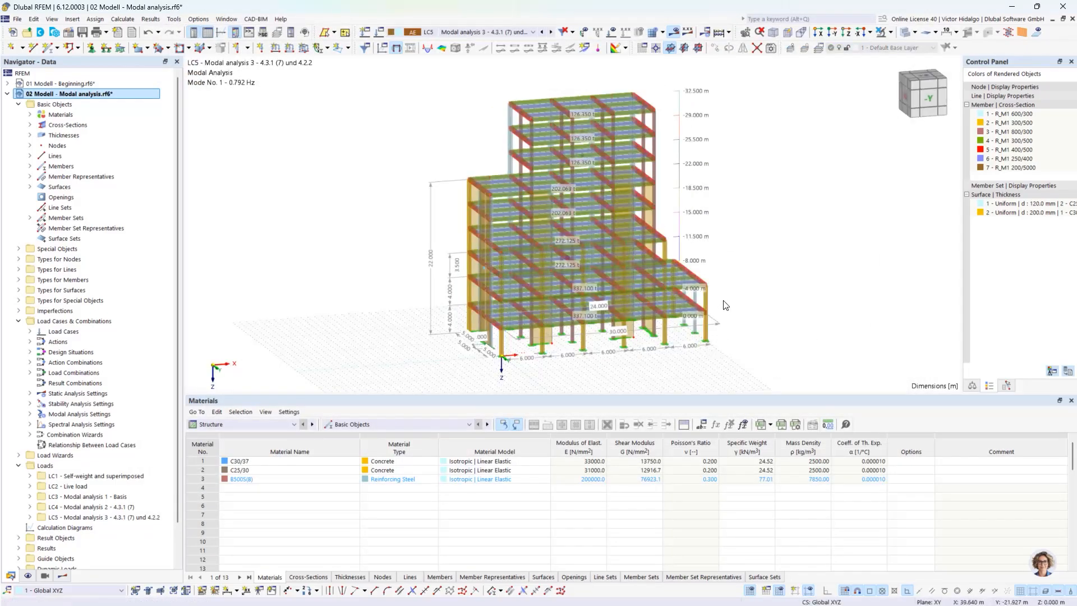
Step: Show the modal analysis natural frequencies table for LC3 and check the natural period of mode 2
{"action": "mouse_move", "coordinate": [722, 301]}
{"action": "middle_mouse_down"}
{"action": "mouse_move", "coordinate": [706, 306]}
{"action": "mouse_move", "coordinate": [727, 319]}
{"action": "middle_mouse_up"}
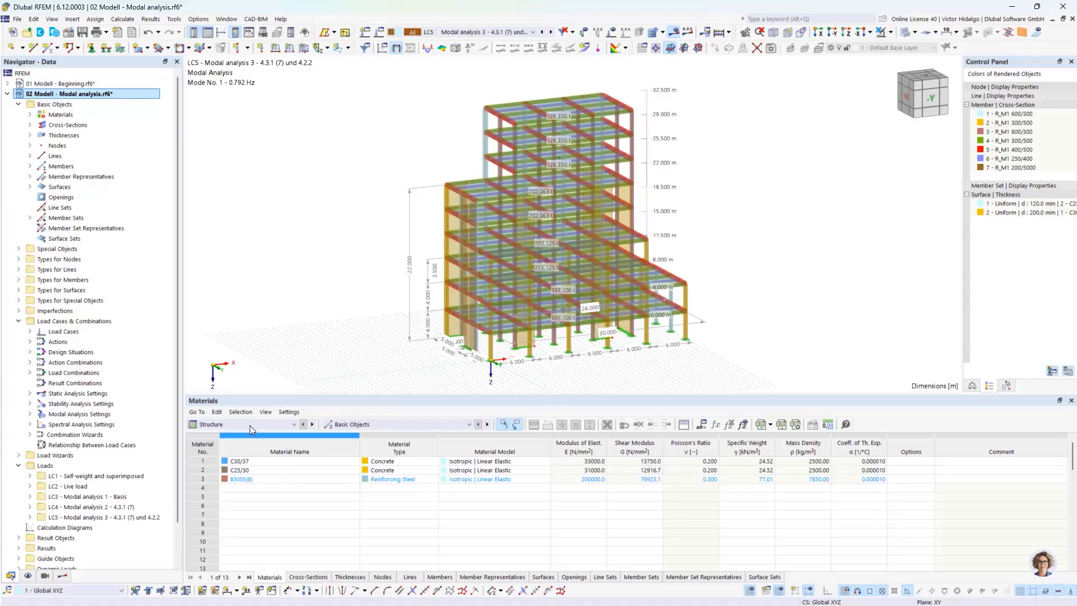
{"action": "left_click", "coordinate": [227, 425]}
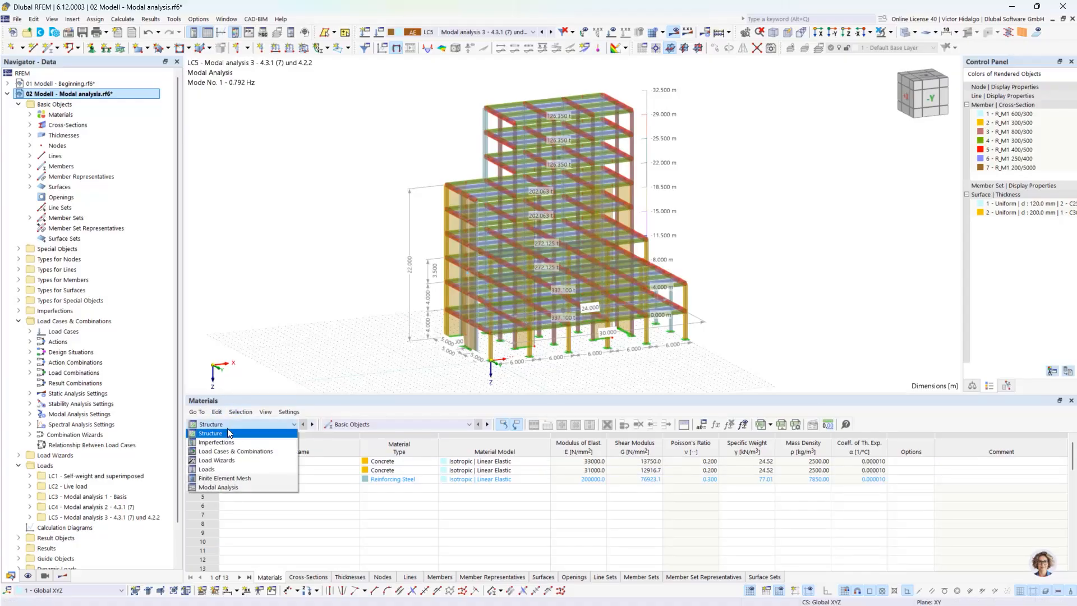
{"action": "left_click", "coordinate": [243, 486]}
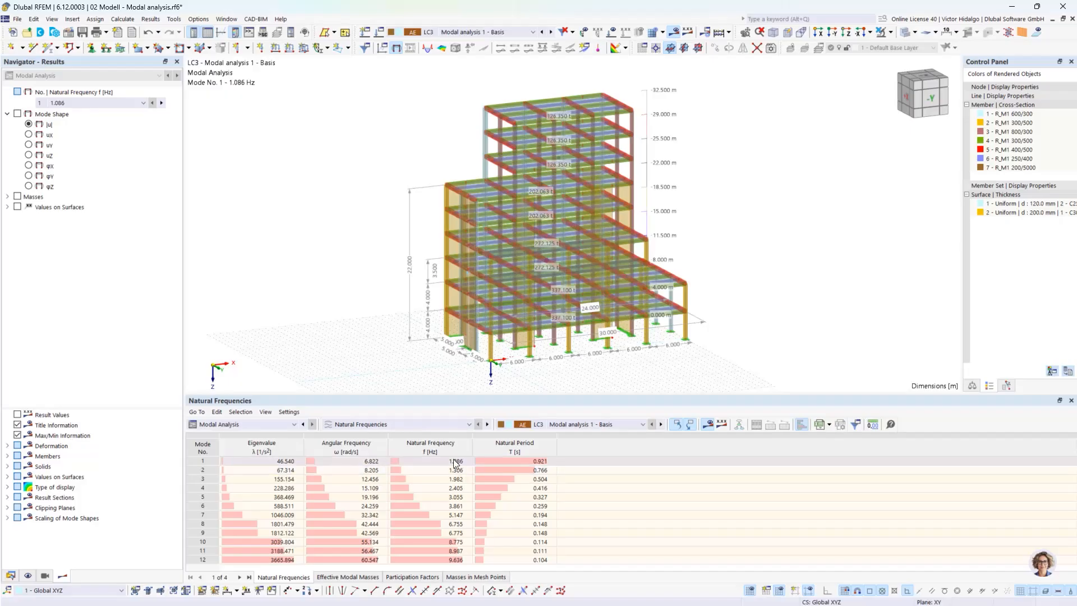
{"action": "left_click", "coordinate": [542, 472]}
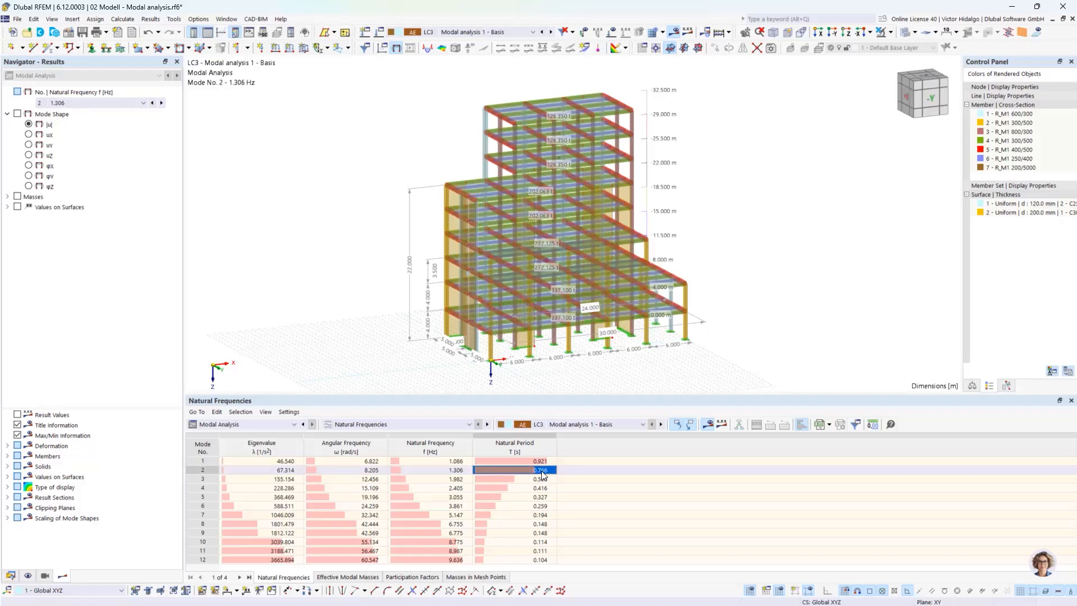
Step: Compare the natural frequencies and periods of LC3, LC4 and LC5 in the results table
{"action": "left_click", "coordinate": [619, 425]}
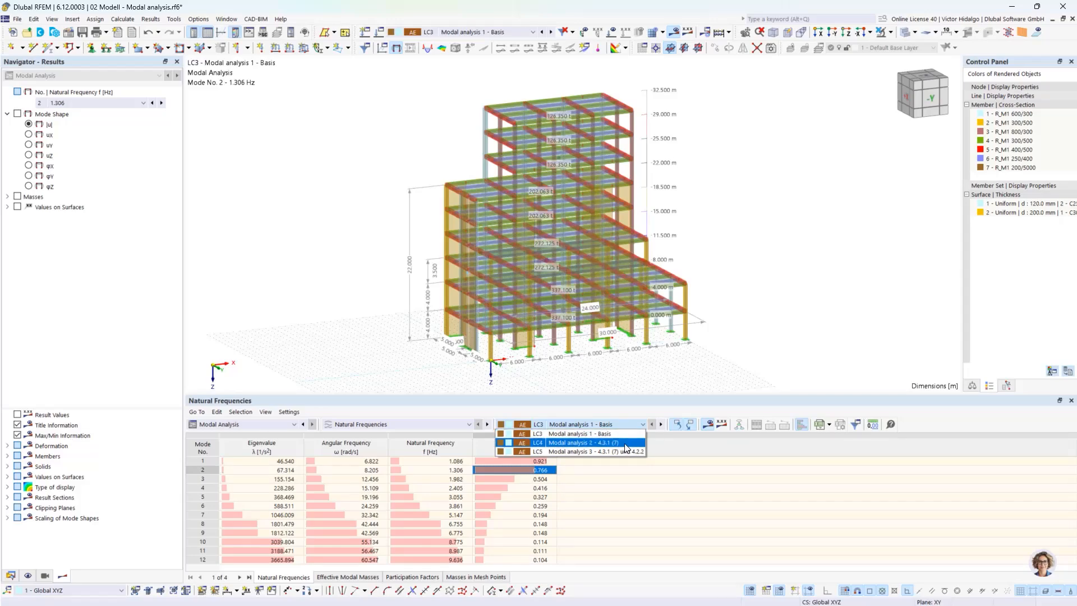
{"action": "left_click", "coordinate": [627, 444]}
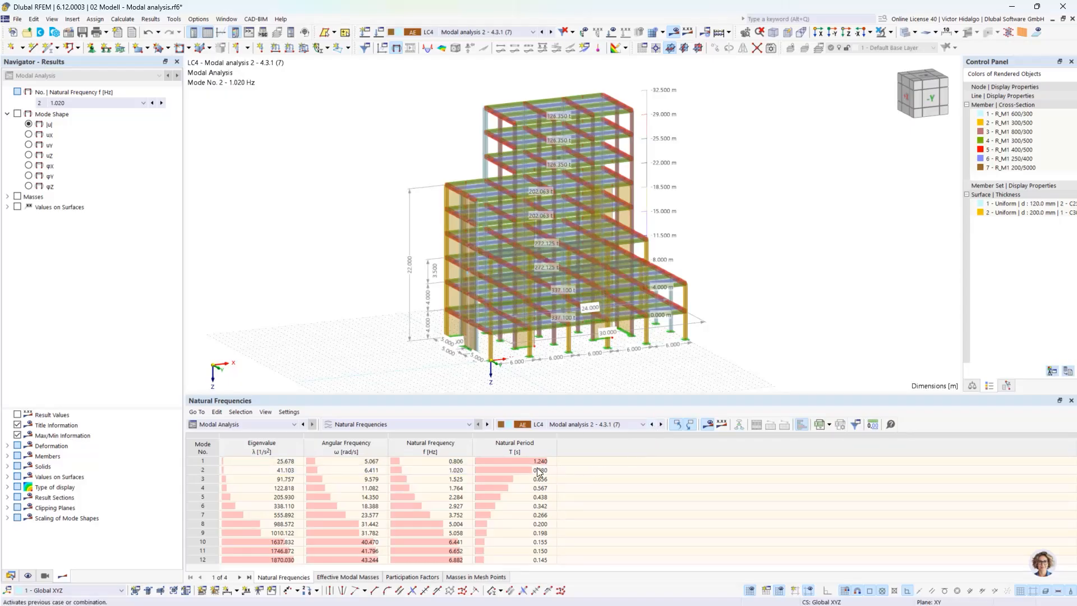
{"action": "left_click", "coordinate": [662, 425]}
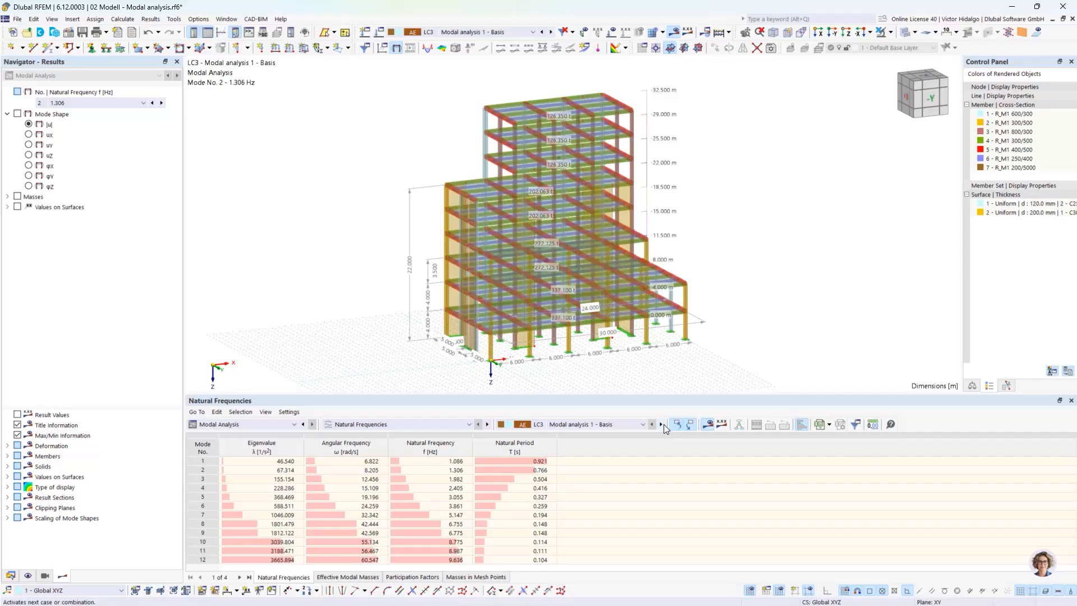
{"action": "left_click", "coordinate": [662, 424]}
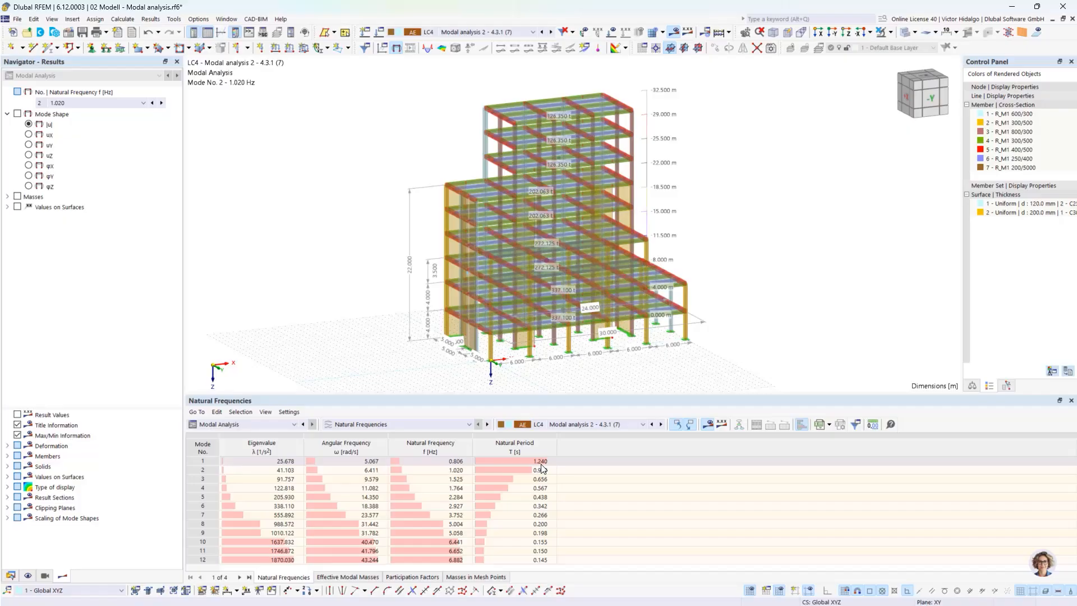
{"action": "left_click", "coordinate": [662, 425]}
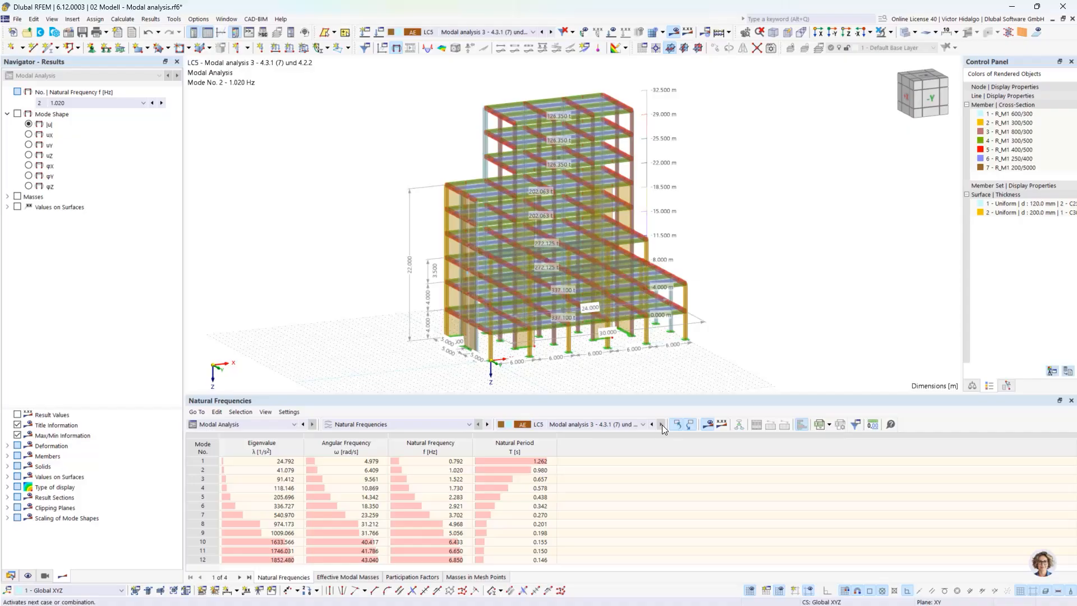
{"action": "left_click", "coordinate": [632, 425]}
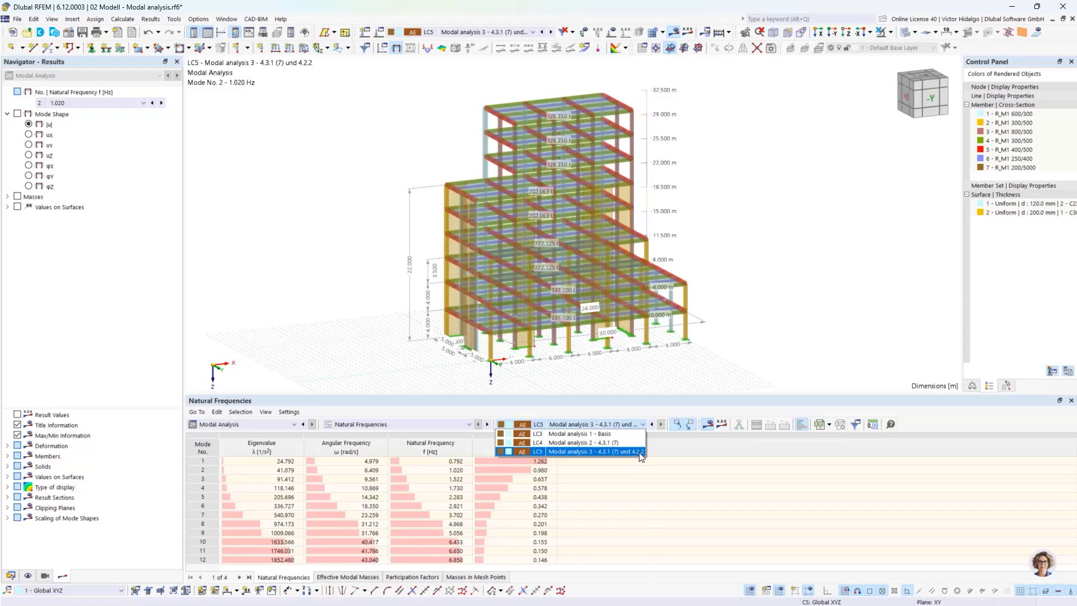
{"action": "left_click", "coordinate": [534, 195]}
Step: Isolate the members with cross-section 6 - R_M1 250/400 using the generated visibilities by cross-section
{"action": "scroll", "coordinate": [534, 195], "scroll_direction": "up", "scroll_amount": 3}
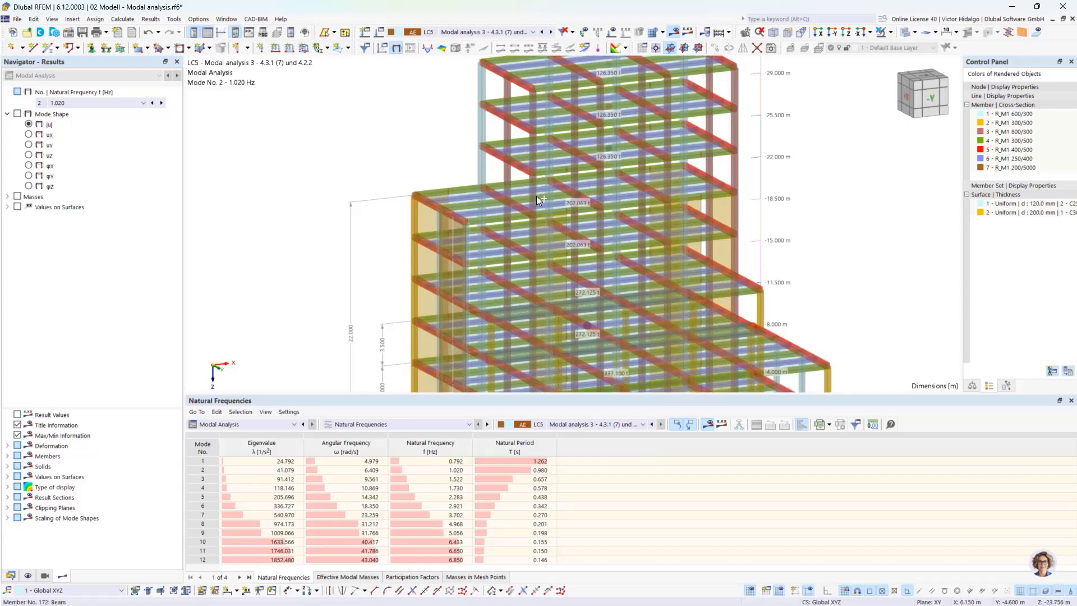
{"action": "middle_click_drag", "start_coordinate": [536, 196], "coordinate": [546, 211], "text": "ctrl"}
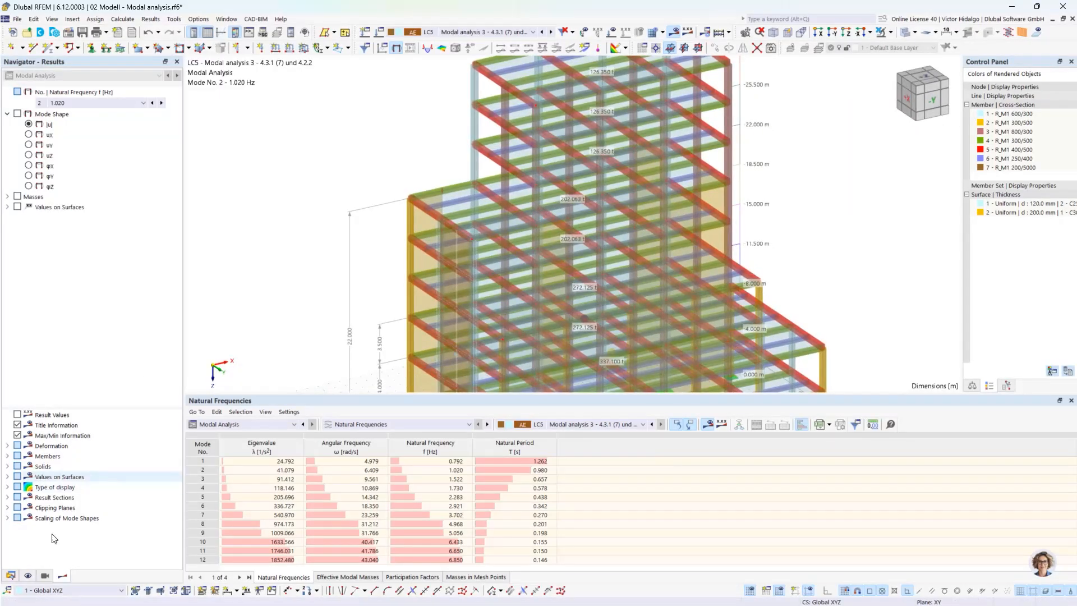
{"action": "left_click", "coordinate": [44, 576]}
{"action": "scroll", "coordinate": [42, 452], "scroll_direction": "down", "scroll_amount": 1}
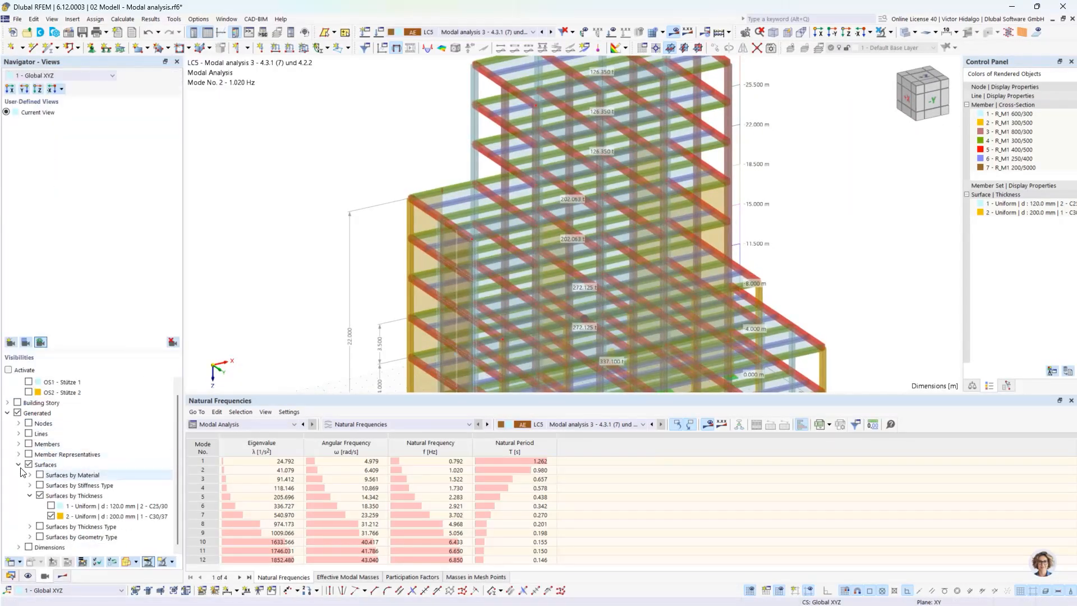
{"action": "left_click", "coordinate": [19, 465]}
{"action": "left_click", "coordinate": [29, 474]}
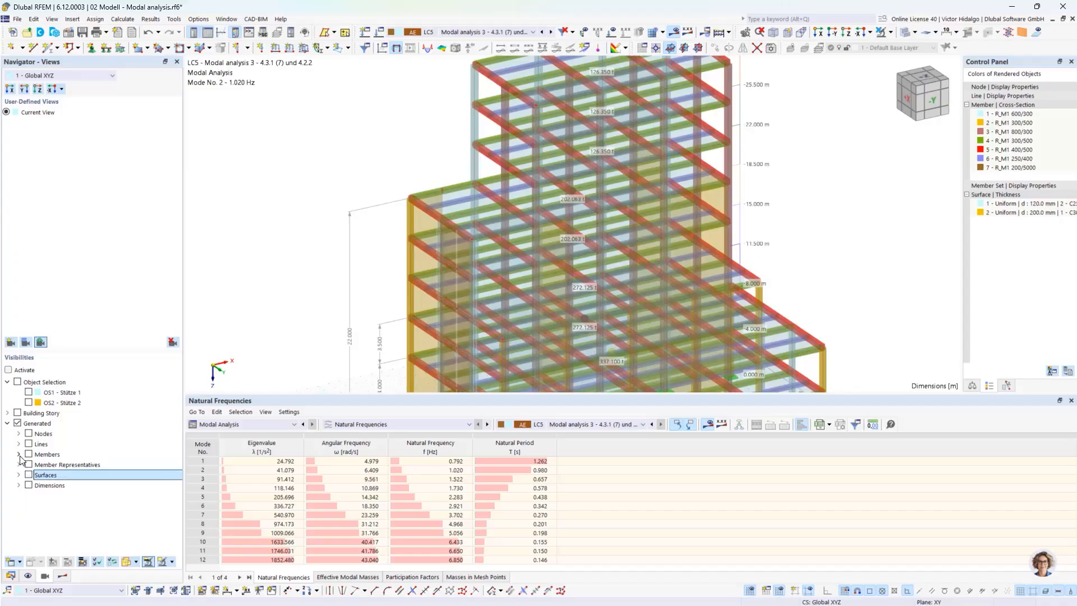
{"action": "left_click", "coordinate": [19, 455]}
{"action": "left_click", "coordinate": [30, 475]}
{"action": "scroll", "coordinate": [50, 489], "scroll_direction": "down", "scroll_amount": 1}
{"action": "left_click", "coordinate": [51, 495]}
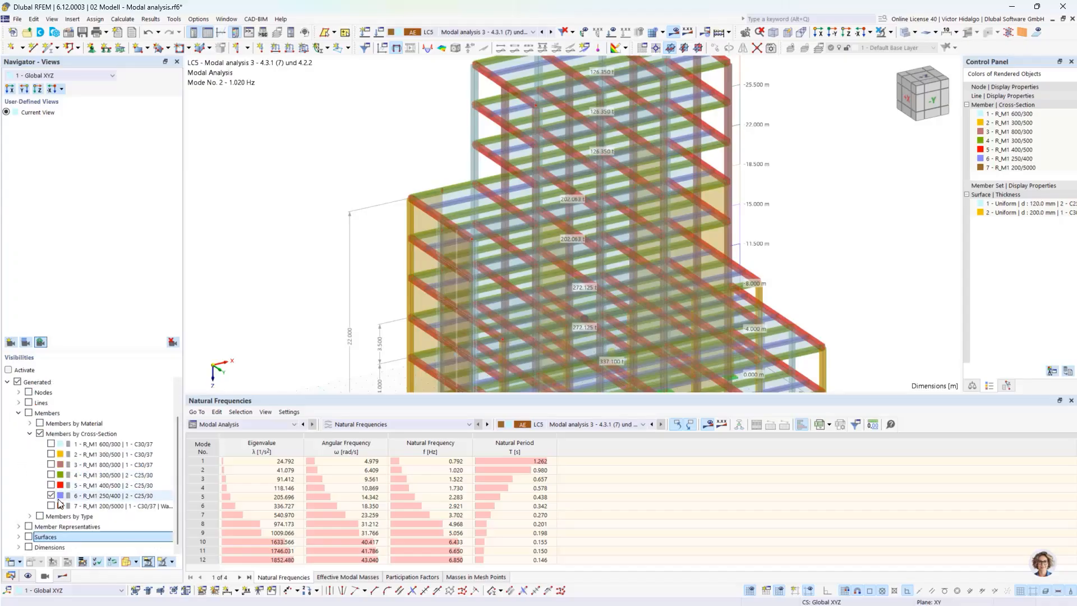
{"action": "left_click", "coordinate": [51, 495]}
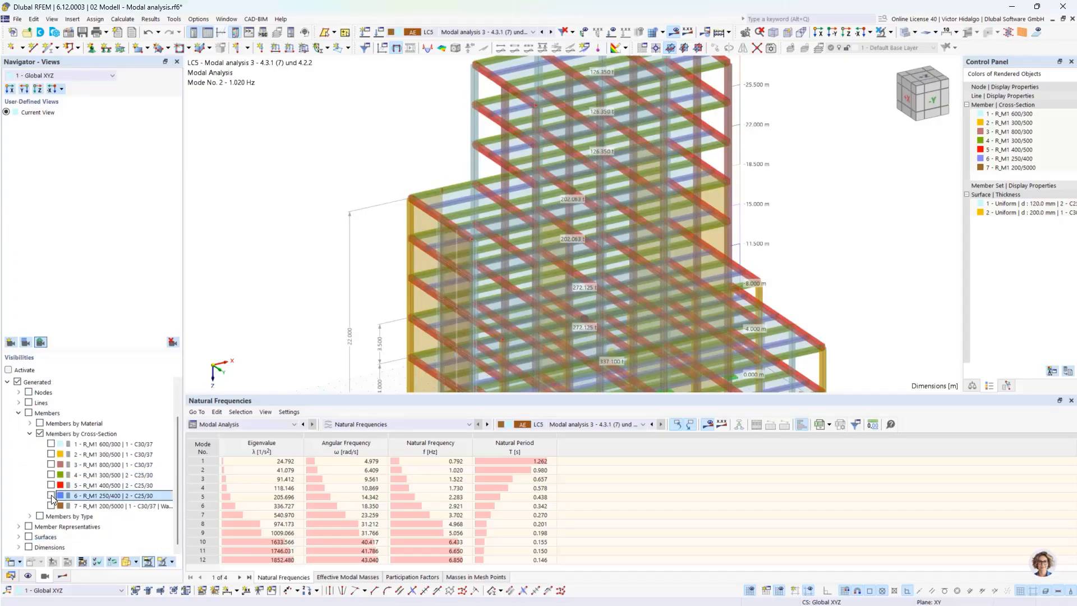
{"action": "left_click", "coordinate": [51, 496]}
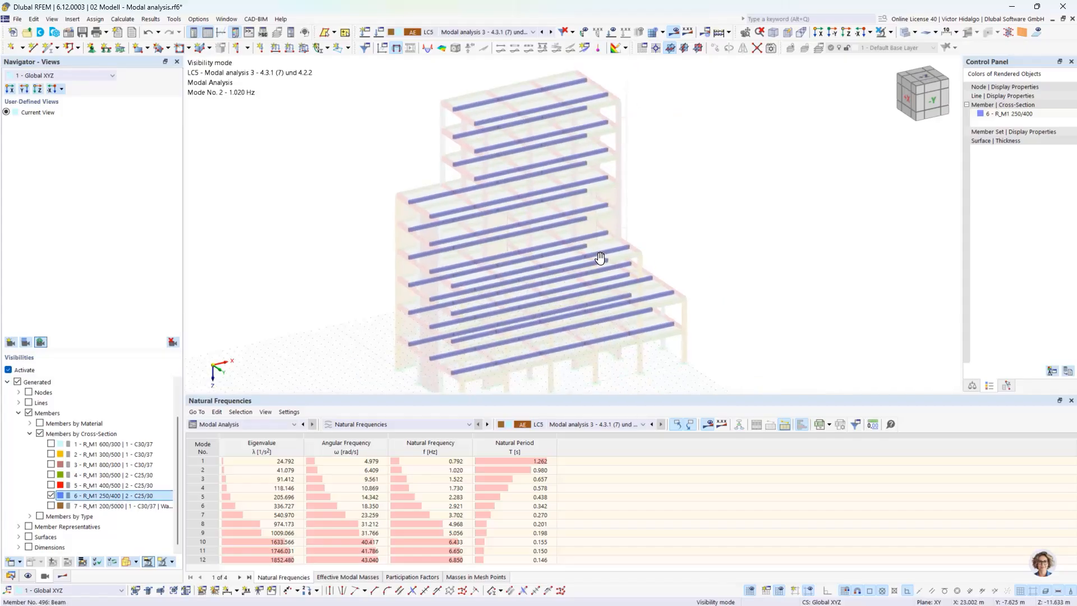
Step: Examine the isolated R_M1 250/400 beams across the building's storeys and up close at the lower floors
{"action": "middle_click_drag", "start_coordinate": [601, 258], "coordinate": [564, 146], "text": "ctrl"}
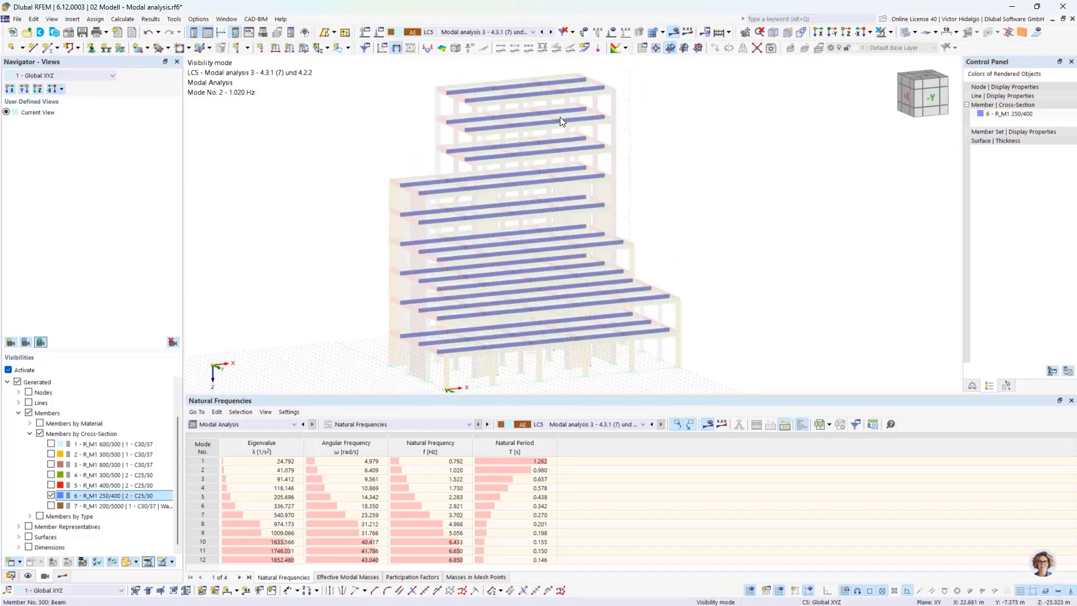
{"action": "scroll", "coordinate": [553, 80], "scroll_direction": "up", "scroll_amount": 2}
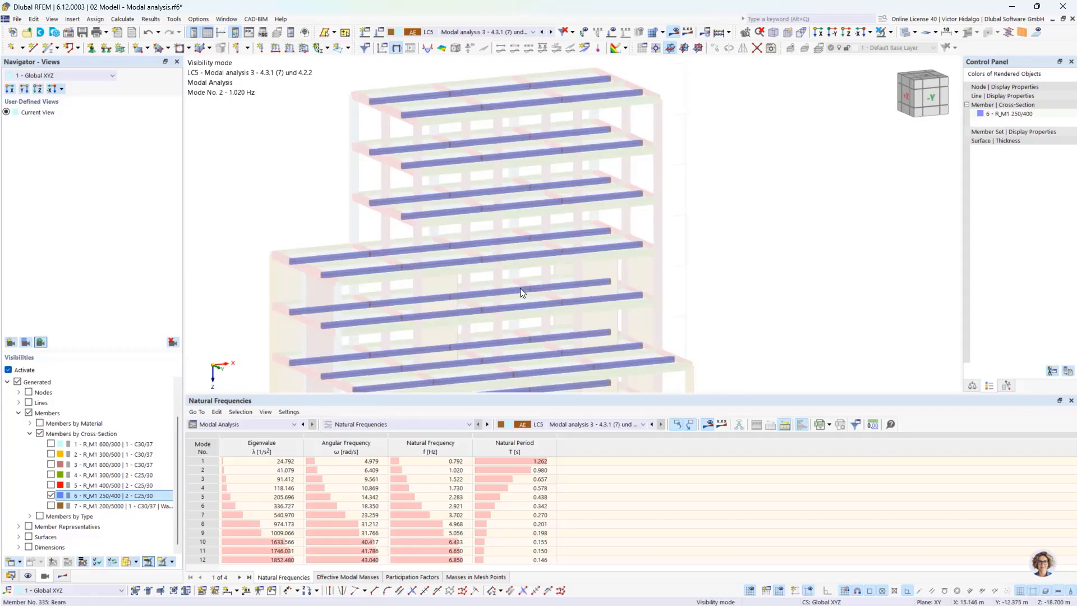
{"action": "middle_click_drag", "start_coordinate": [627, 242], "coordinate": [659, 182]}
{"action": "scroll", "coordinate": [513, 275], "scroll_direction": "down", "scroll_amount": 2}
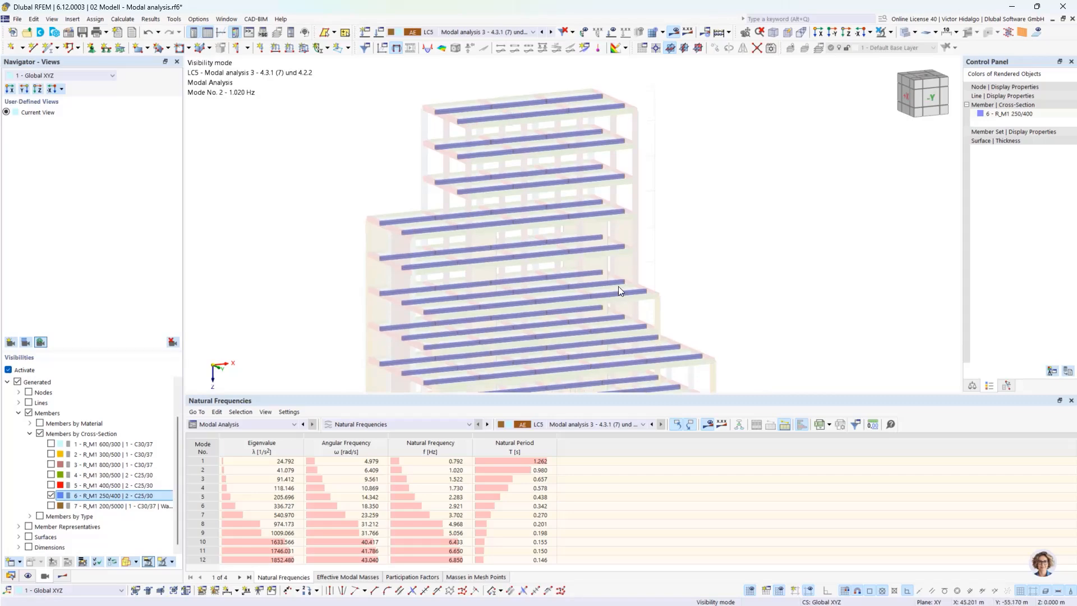
{"action": "middle_click_drag", "start_coordinate": [618, 286], "coordinate": [628, 245]}
{"action": "scroll", "coordinate": [622, 282], "scroll_direction": "down", "scroll_amount": 1}
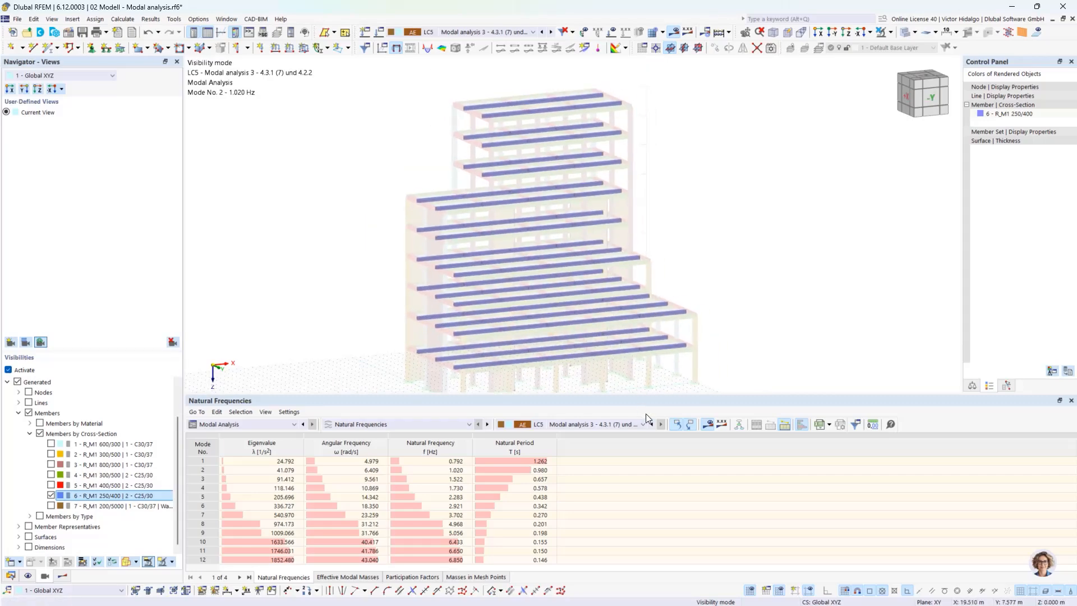
{"action": "scroll", "coordinate": [699, 345], "scroll_direction": "up", "scroll_amount": 4}
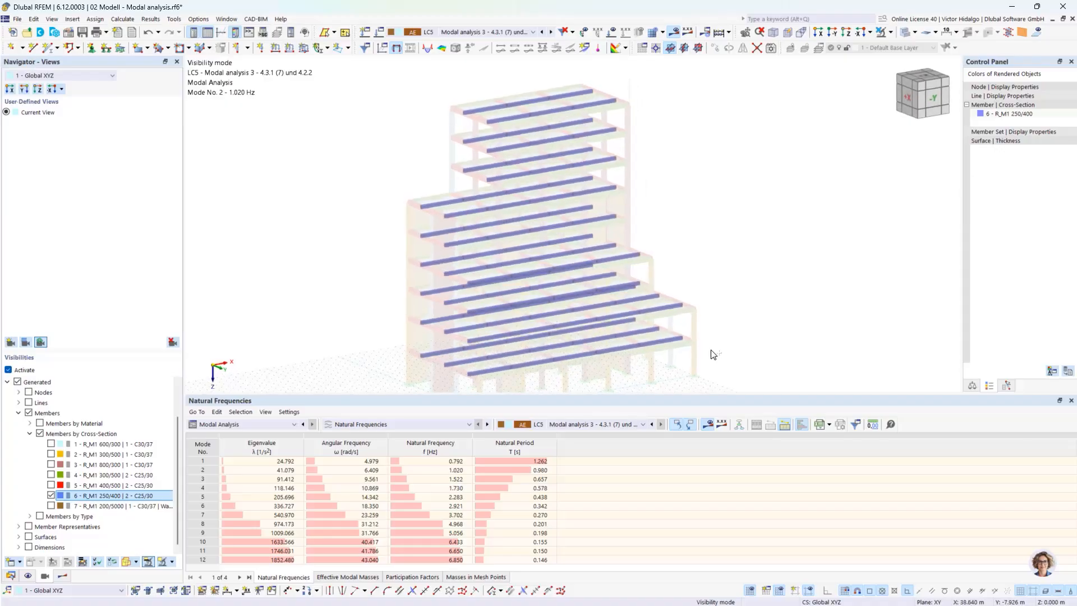
{"action": "scroll", "coordinate": [694, 349], "scroll_direction": "up", "scroll_amount": 3}
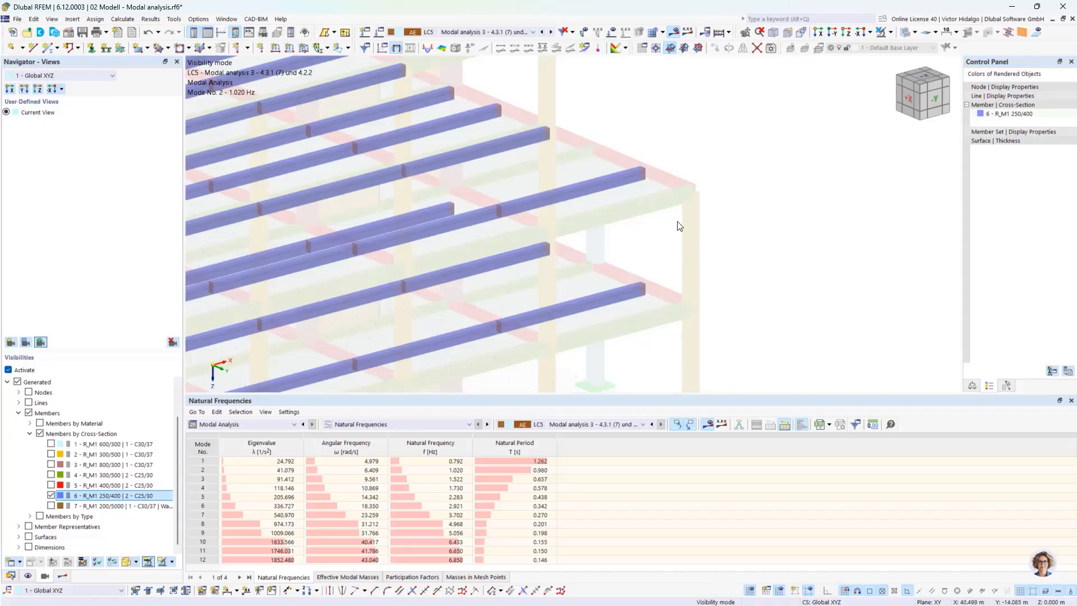
{"action": "scroll", "coordinate": [638, 297], "scroll_direction": "down", "scroll_amount": 1}
{"action": "middle_click_drag", "start_coordinate": [613, 312], "coordinate": [638, 263]}
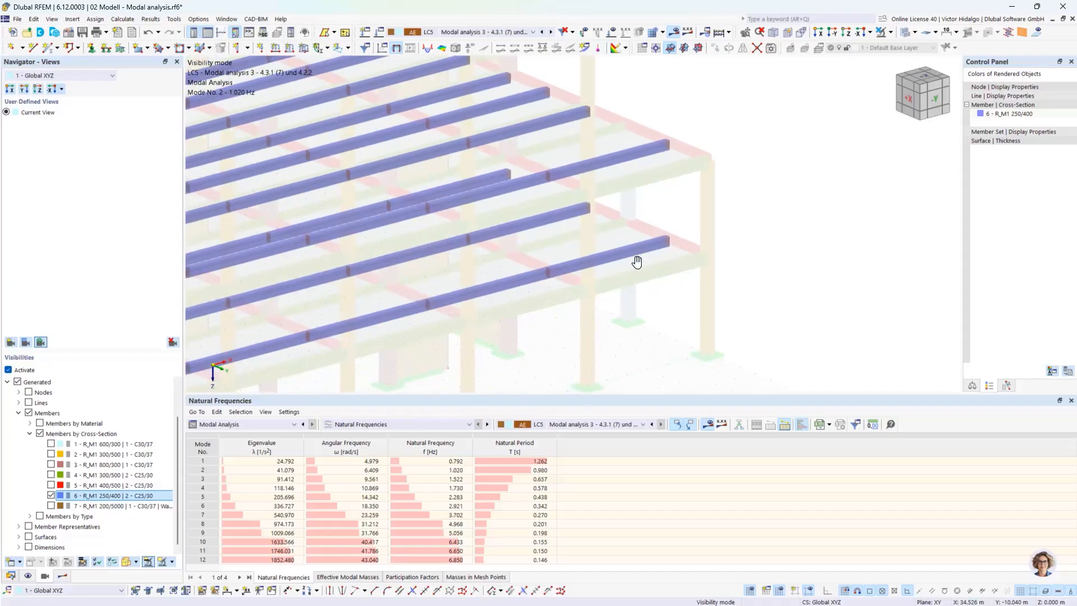
{"action": "scroll", "coordinate": [638, 262], "scroll_direction": "down", "scroll_amount": 2}
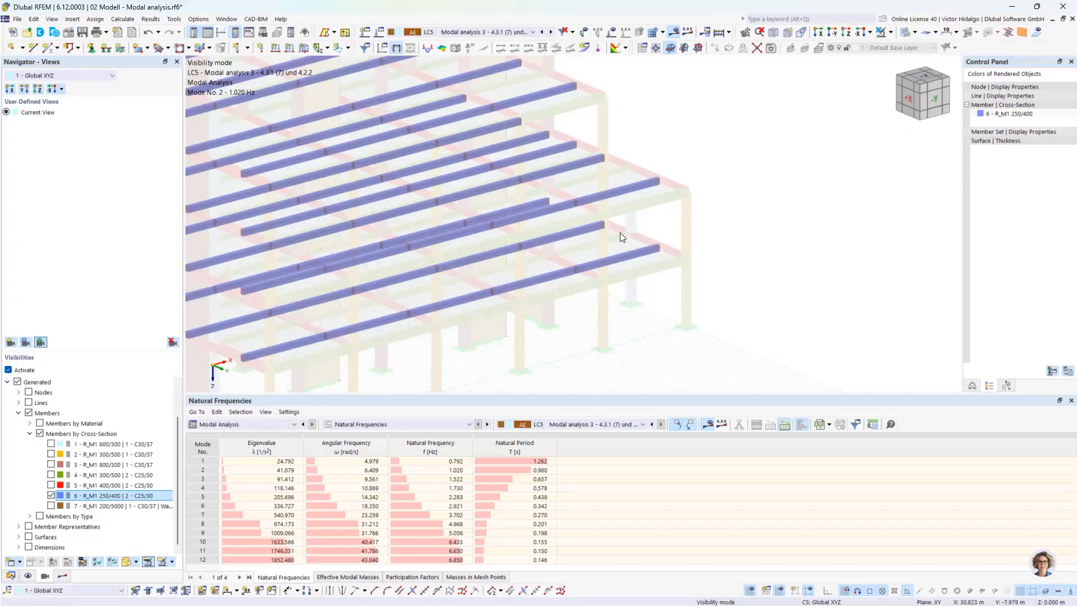
Step: Check the natural frequencies and periods of LC5 in the results table
{"action": "left_click", "coordinate": [635, 425]}
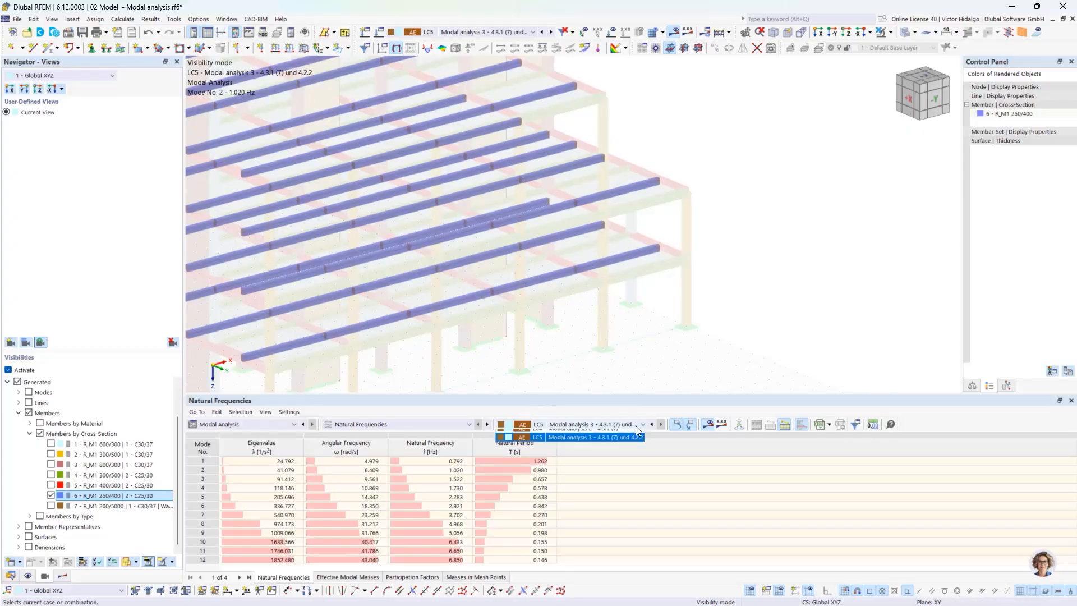
{"action": "left_click", "coordinate": [634, 443]}
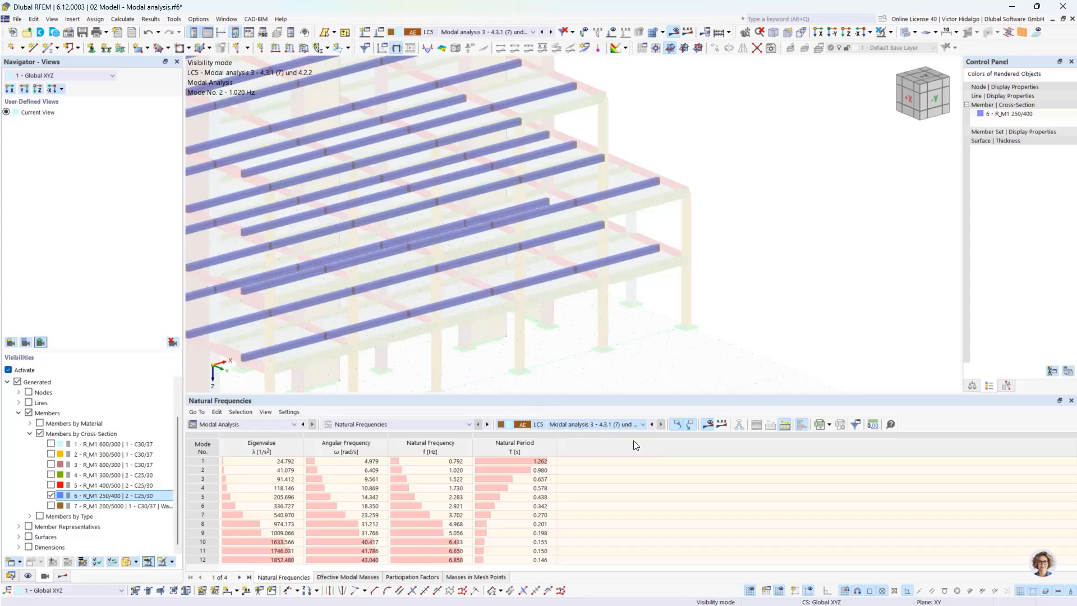
{"action": "left_click", "coordinate": [661, 425]}
{"action": "scroll", "coordinate": [690, 296], "scroll_direction": "down", "scroll_amount": 3}
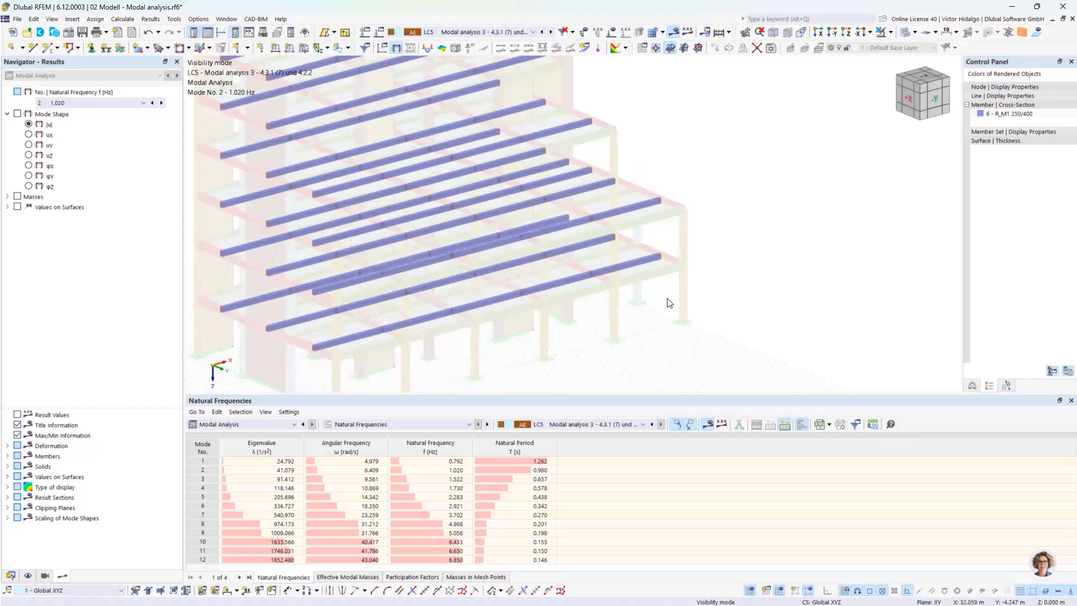
Step: Cancel the visibility mode to show the complete building model
{"action": "scroll", "coordinate": [687, 275], "scroll_direction": "down", "scroll_amount": 4}
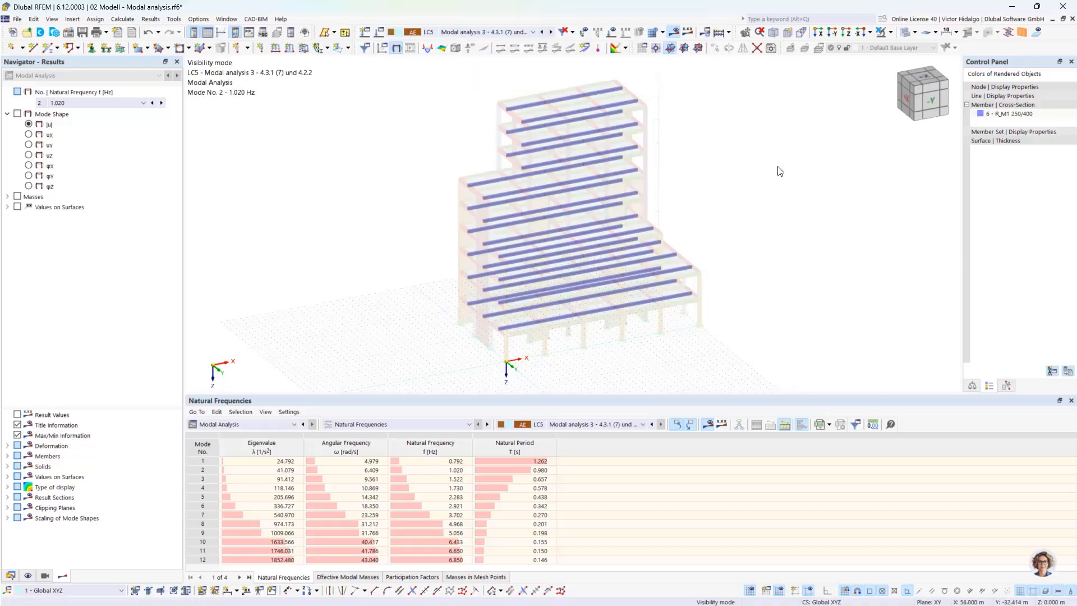
{"action": "left_click", "coordinate": [893, 33]}
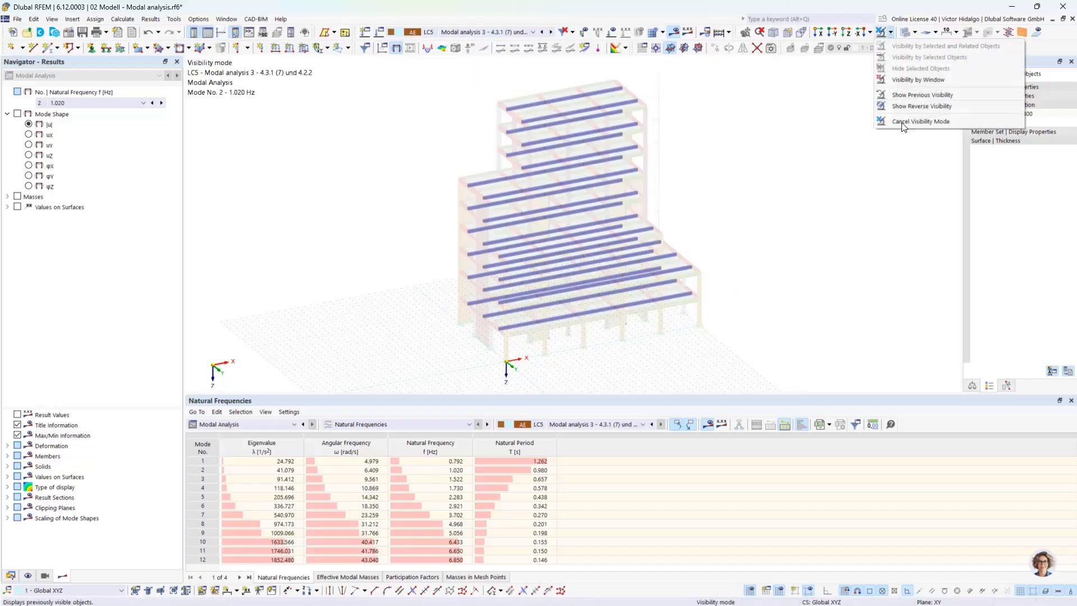
{"action": "left_click", "coordinate": [904, 122]}
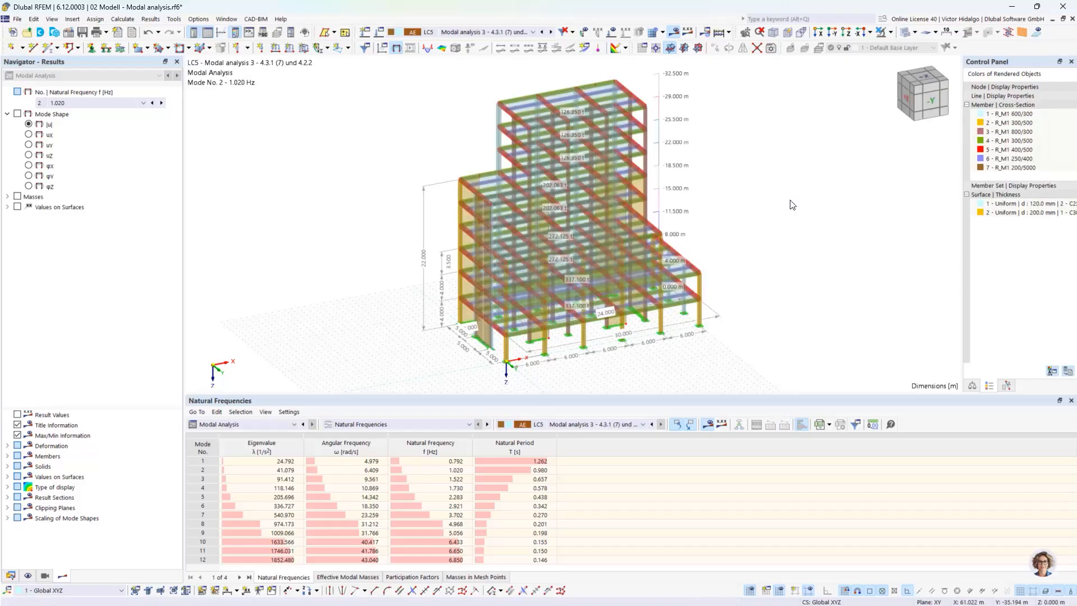
Step: Show the effective modal masses table for LC5 and display the mode 1 shape as |u|
{"action": "left_click", "coordinate": [335, 578]}
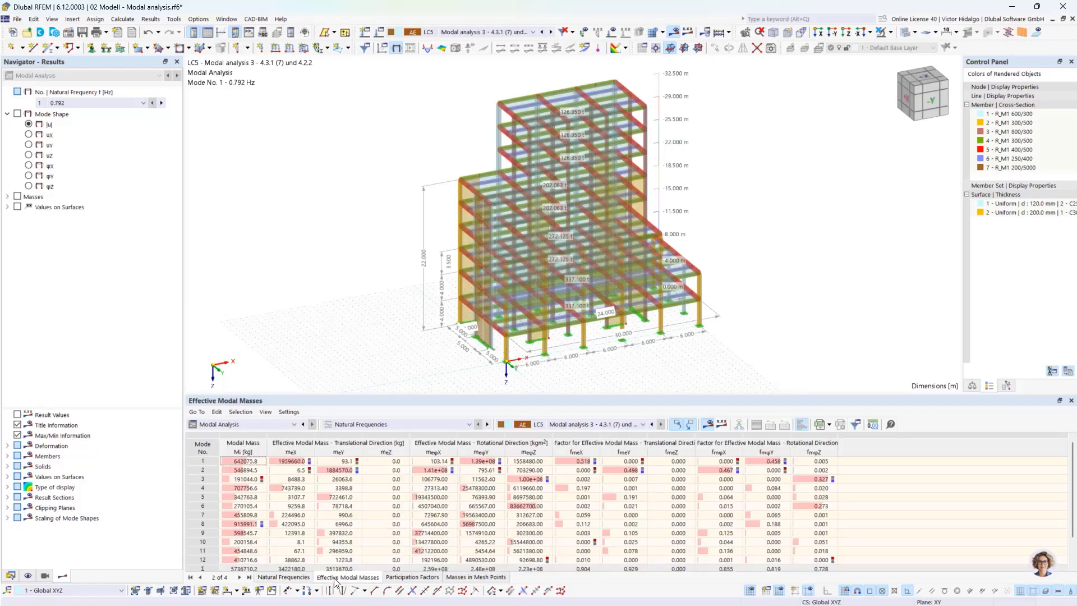
{"action": "left_click", "coordinate": [201, 462]}
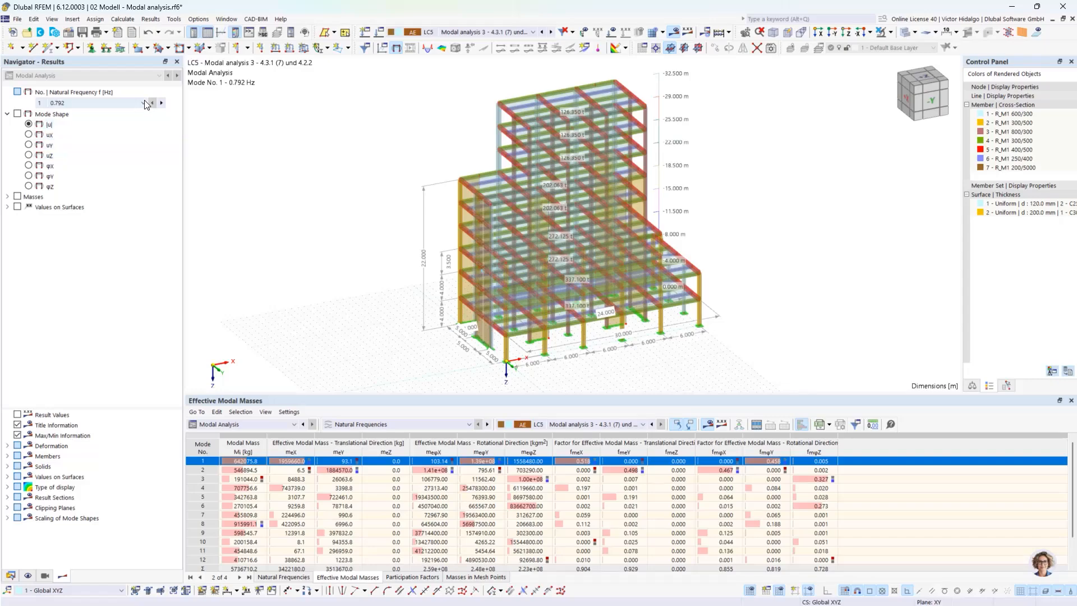
{"action": "left_click", "coordinate": [28, 125]}
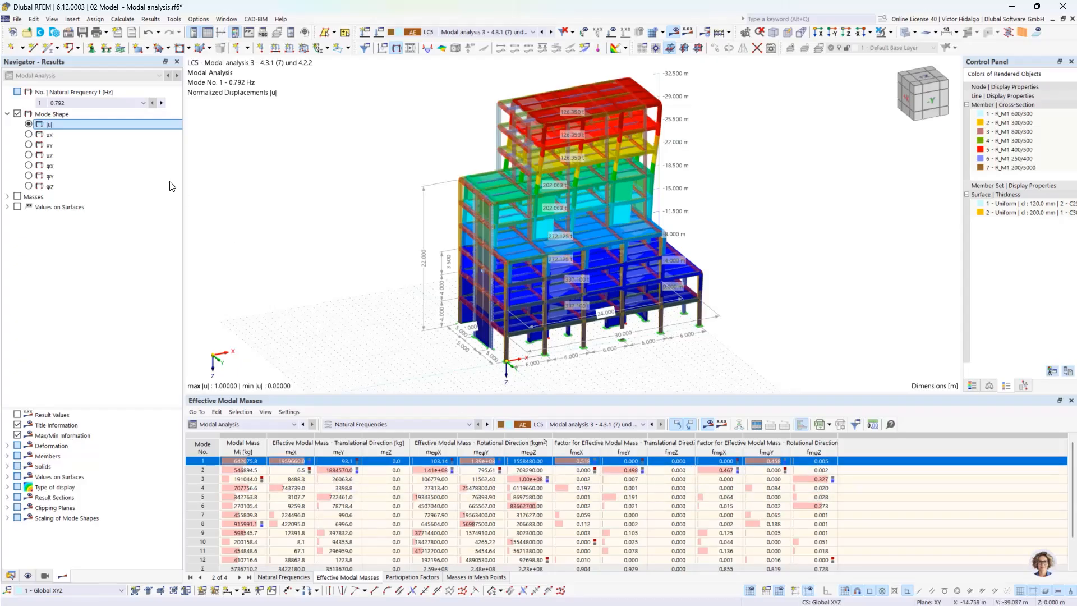
Step: Display the mode 2 shape of LC5 and check the mode 1 effective modal mass factor in X
{"action": "left_click", "coordinate": [101, 103]}
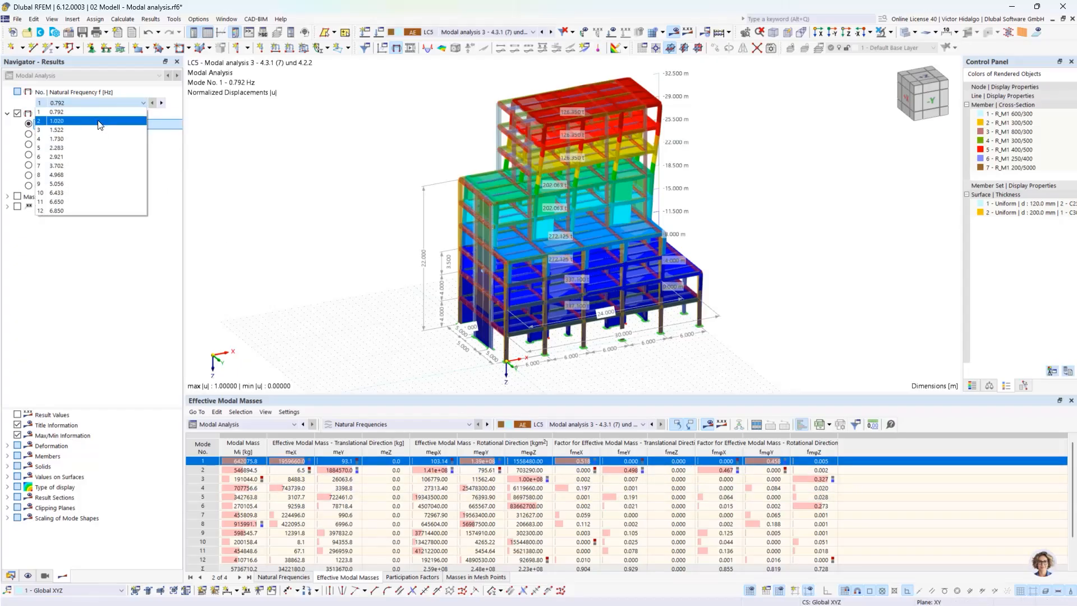
{"action": "left_click", "coordinate": [100, 122]}
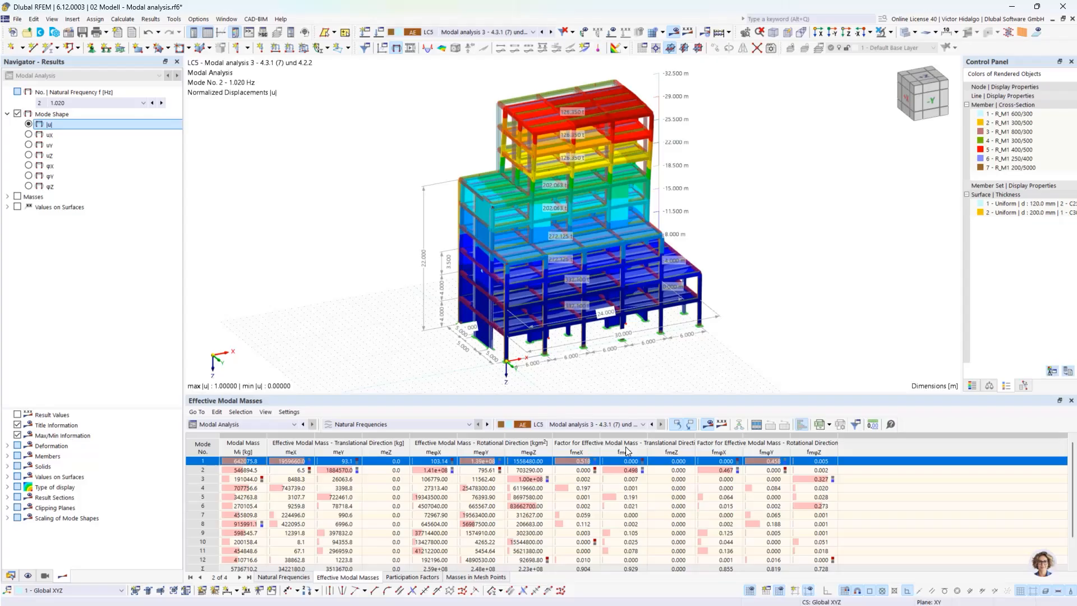
{"action": "left_click", "coordinate": [576, 461]}
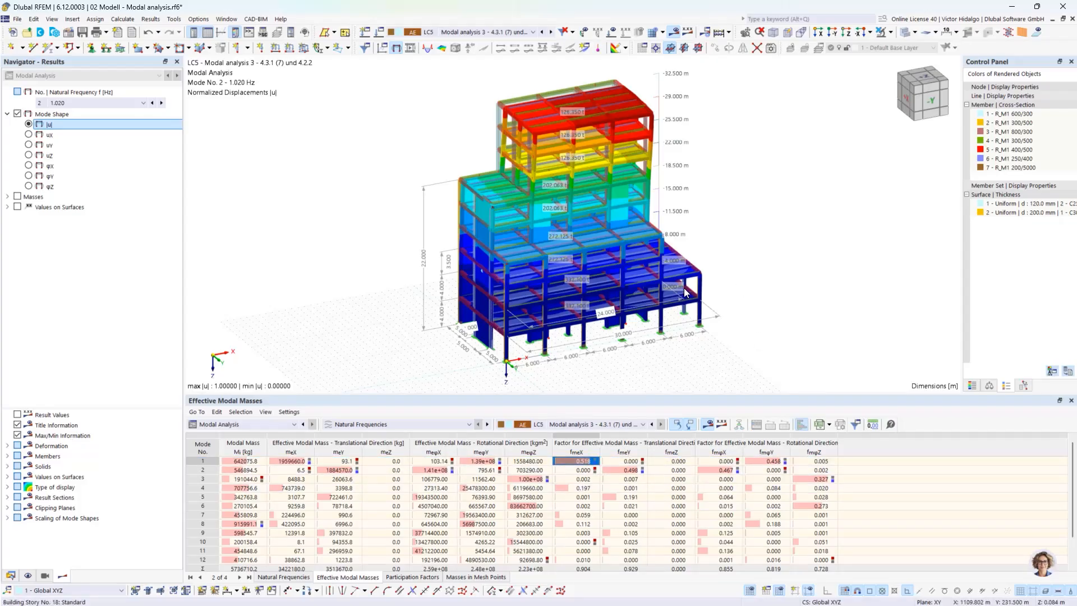
{"action": "middle_click_drag", "start_coordinate": [707, 321], "coordinate": [769, 298], "text": "ctrl"}
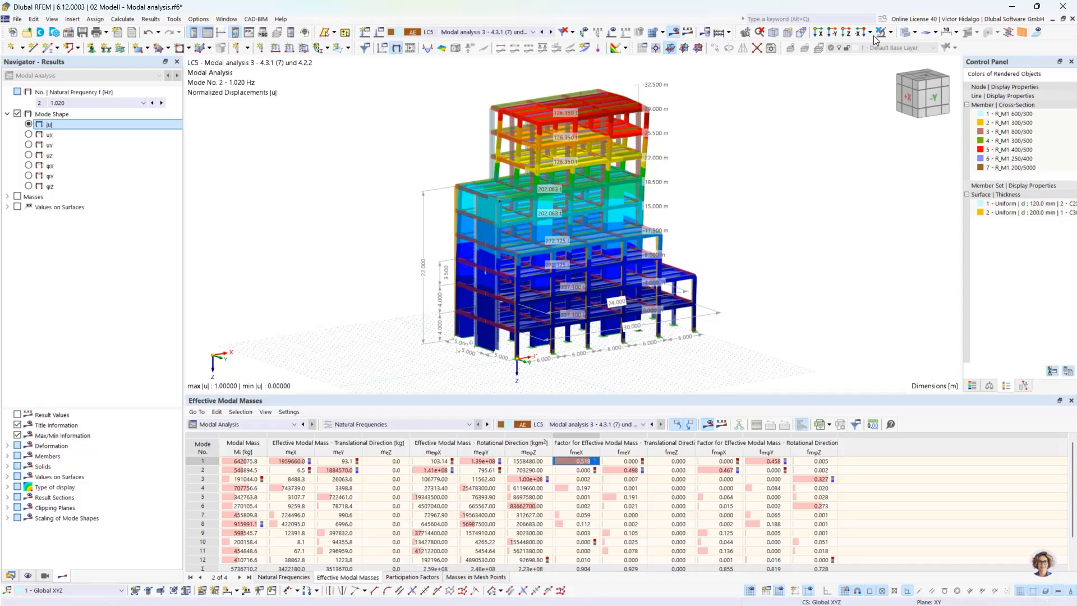
Step: Hide the results on the model and check the fmeX factors of modes 4 and 8 and the fmeY factors of modes 2 and 5
{"action": "left_click", "coordinate": [677, 33]}
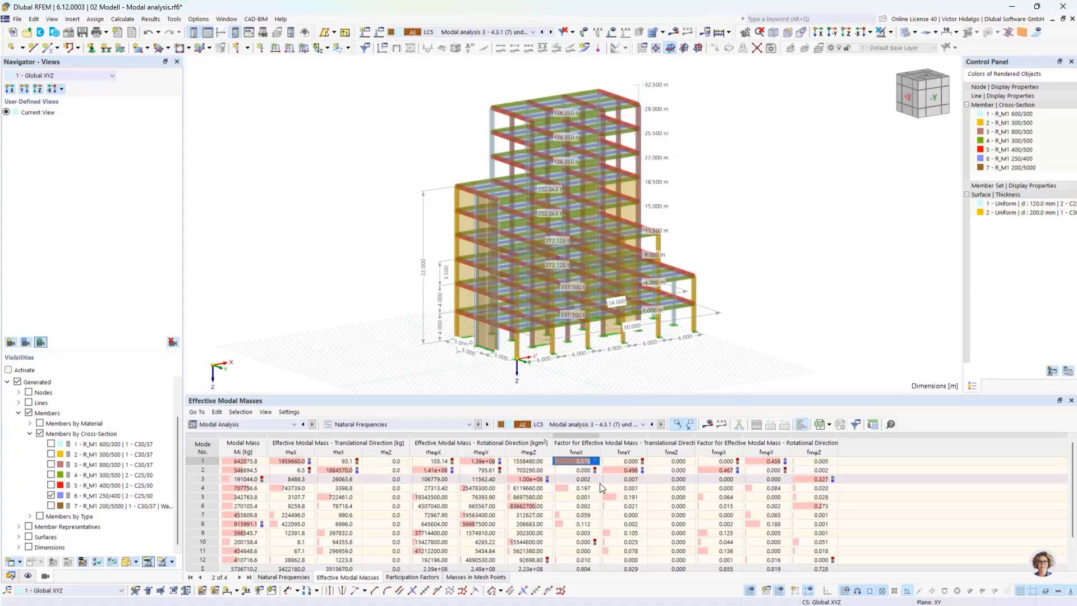
{"action": "left_click", "coordinate": [631, 471]}
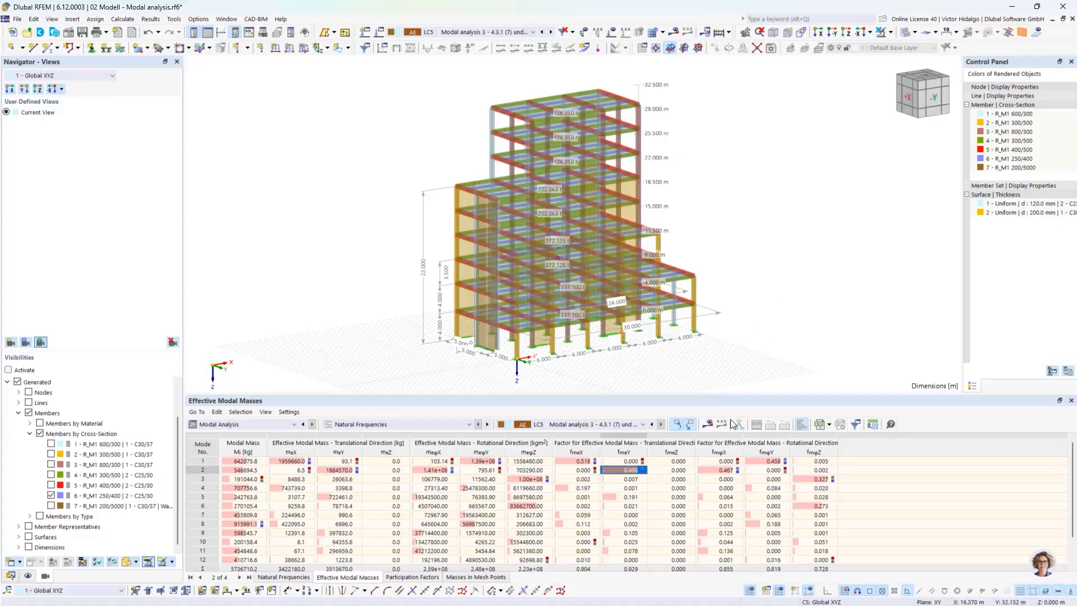
{"action": "left_click", "coordinate": [579, 488]}
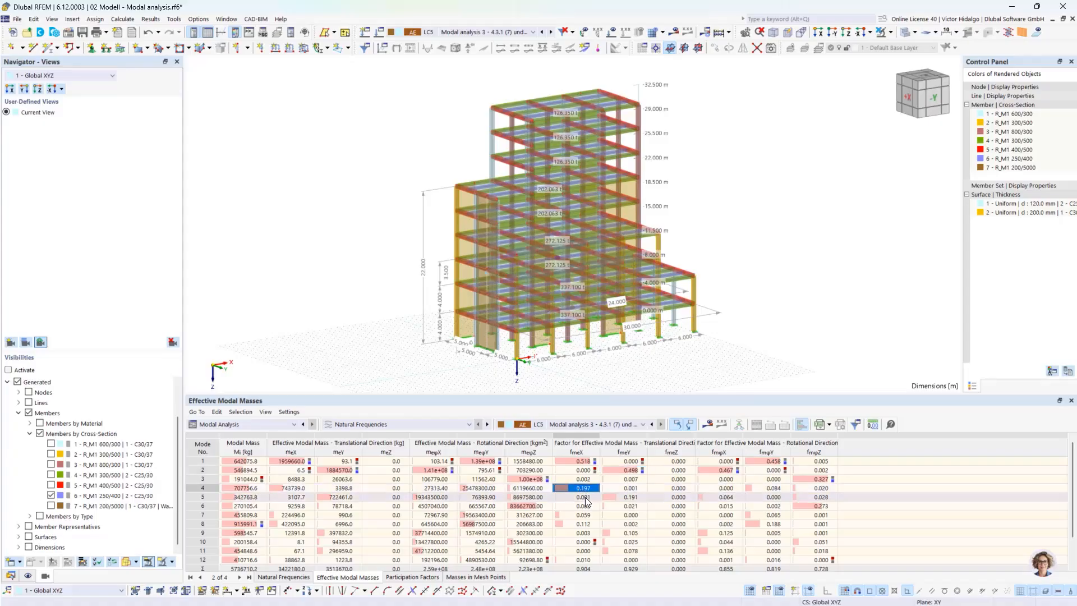
{"action": "left_click", "coordinate": [574, 525], "text": "ctrl"}
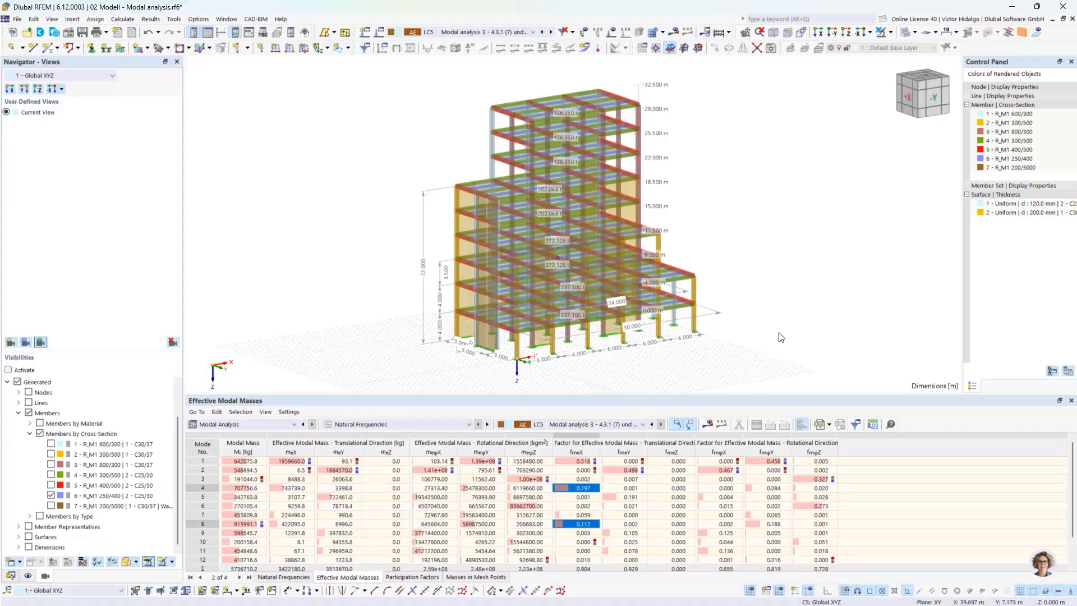
{"action": "middle_click_drag", "start_coordinate": [769, 304], "coordinate": [675, 322], "text": "ctrl"}
{"action": "left_click", "coordinate": [629, 499]}
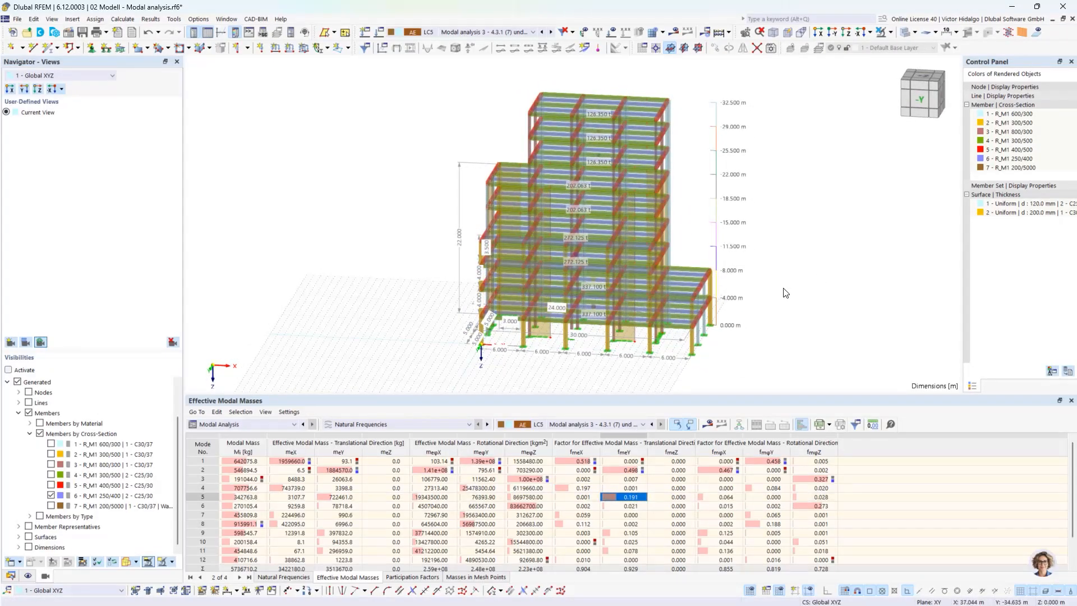
Step: Open the load cases and combinations data at LC5 and switch to the presentation slide on the EN 1998-1 procedure
{"action": "left_click", "coordinate": [380, 33]}
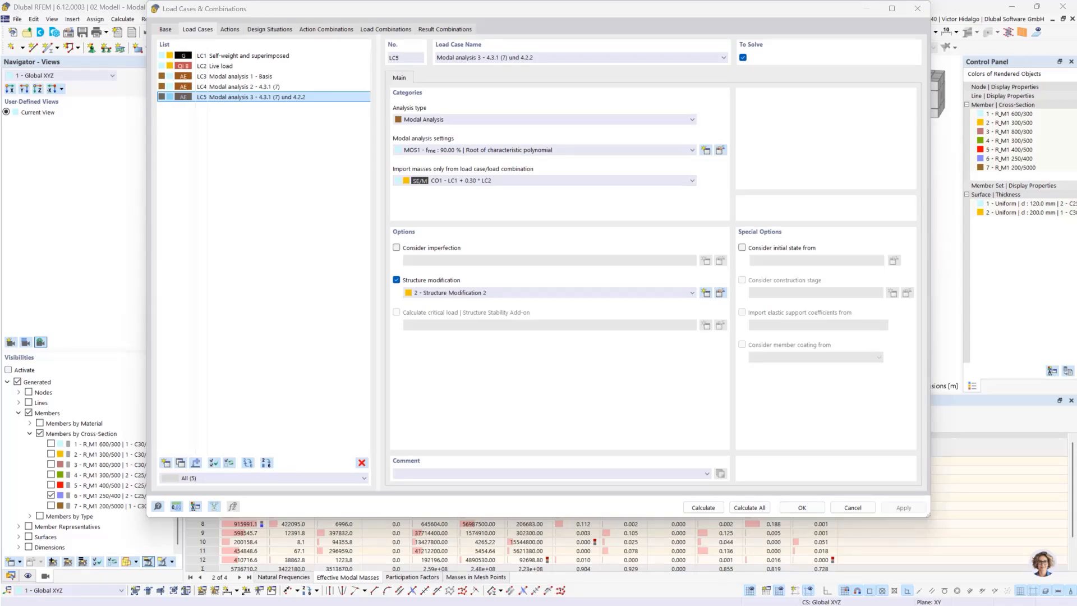
{"action": "key", "text": "alt+Tab"}
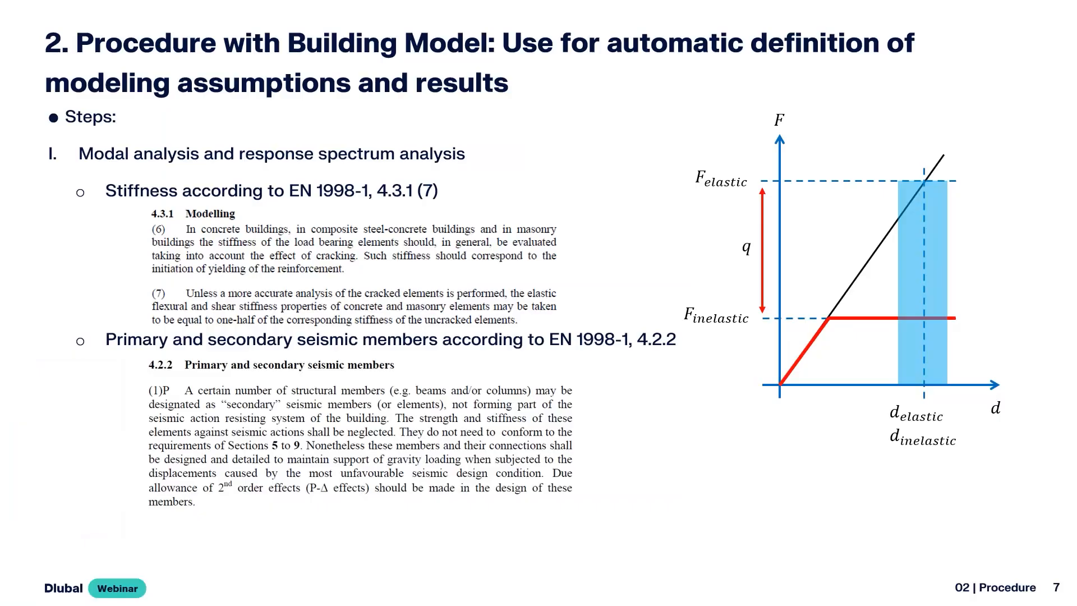
Step: Return from the slide, confirm LC6's name as RSA q=2.88 and set its spectral directional combination to Absolute Sum with SRSS modal combination
{"action": "left_click", "coordinate": [193, 461]}
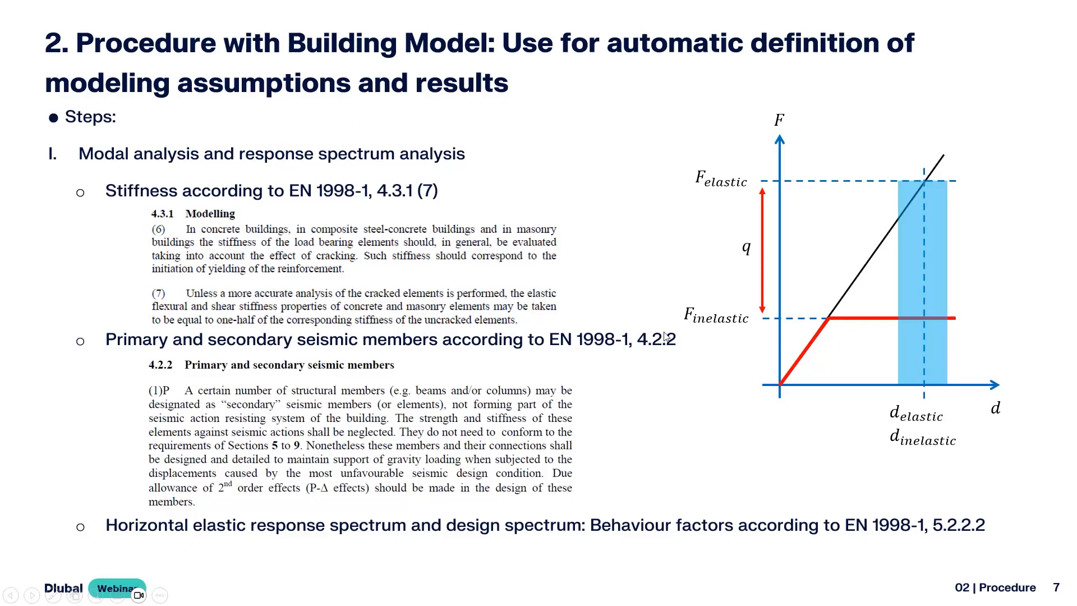
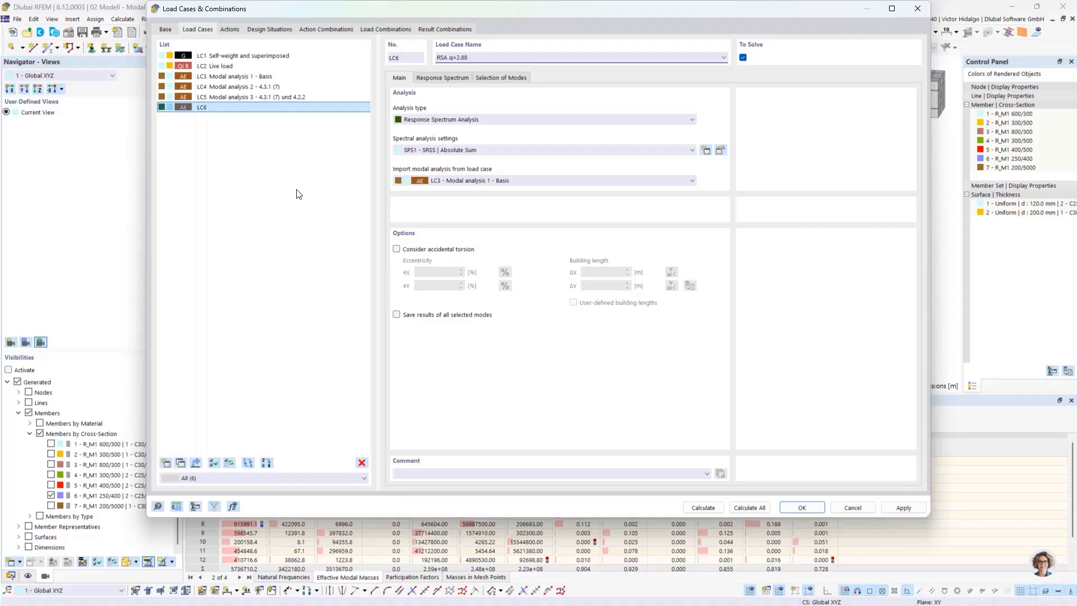
{"action": "left_click", "coordinate": [302, 193]}
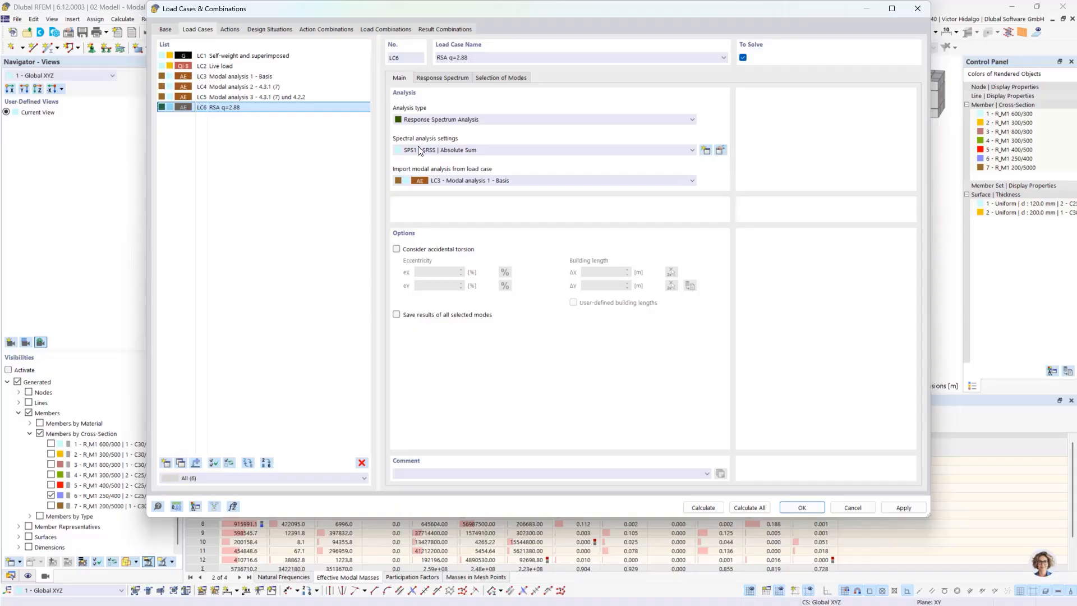
{"action": "left_click", "coordinate": [721, 150]}
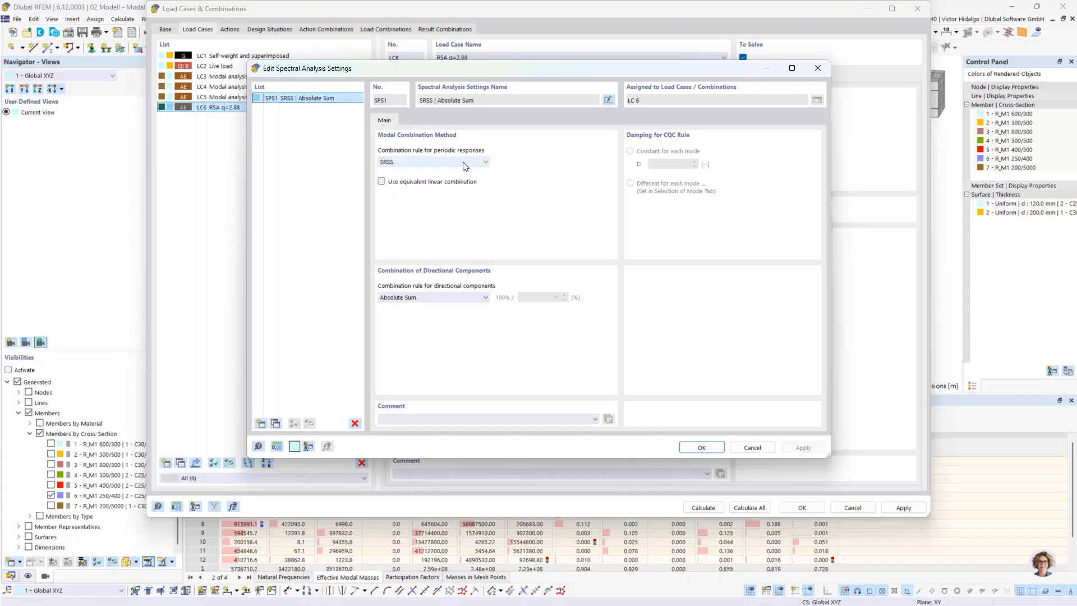
{"action": "left_click", "coordinate": [477, 298]}
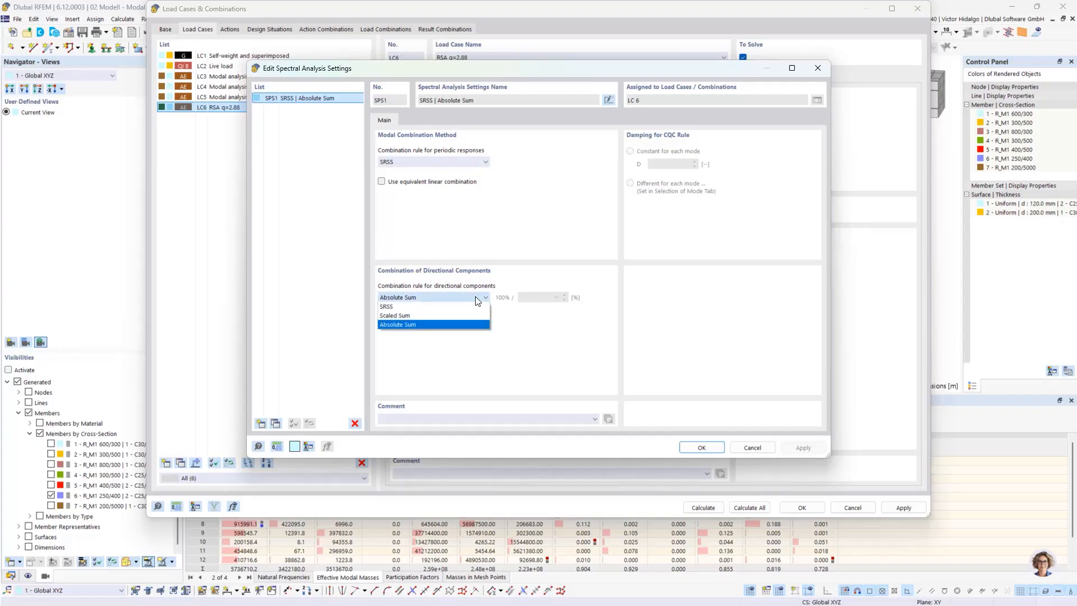
{"action": "left_click", "coordinate": [473, 323]}
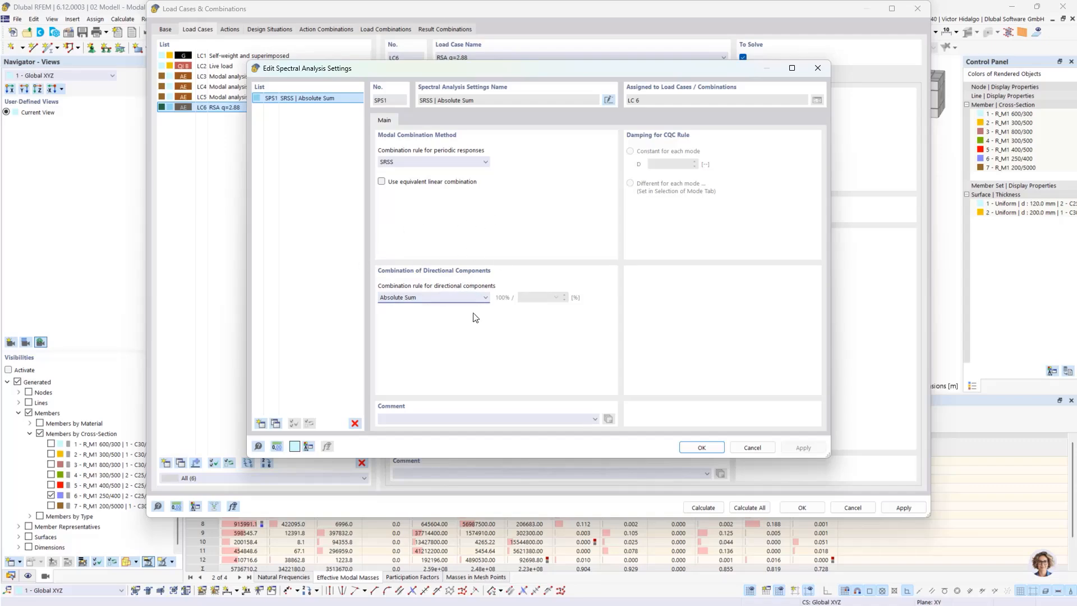
{"action": "left_click", "coordinate": [706, 448]}
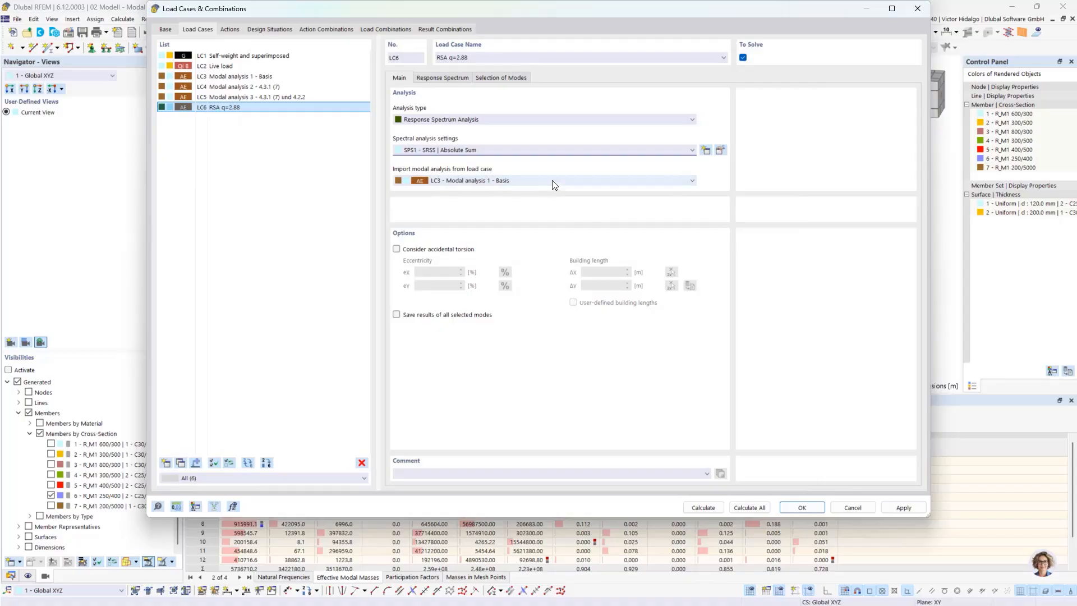
Step: Import the modal analysis from LC5 into LC6 and consider accidental torsion with 5 % eccentricities and user-defined building lengths
{"action": "left_click", "coordinate": [486, 181]}
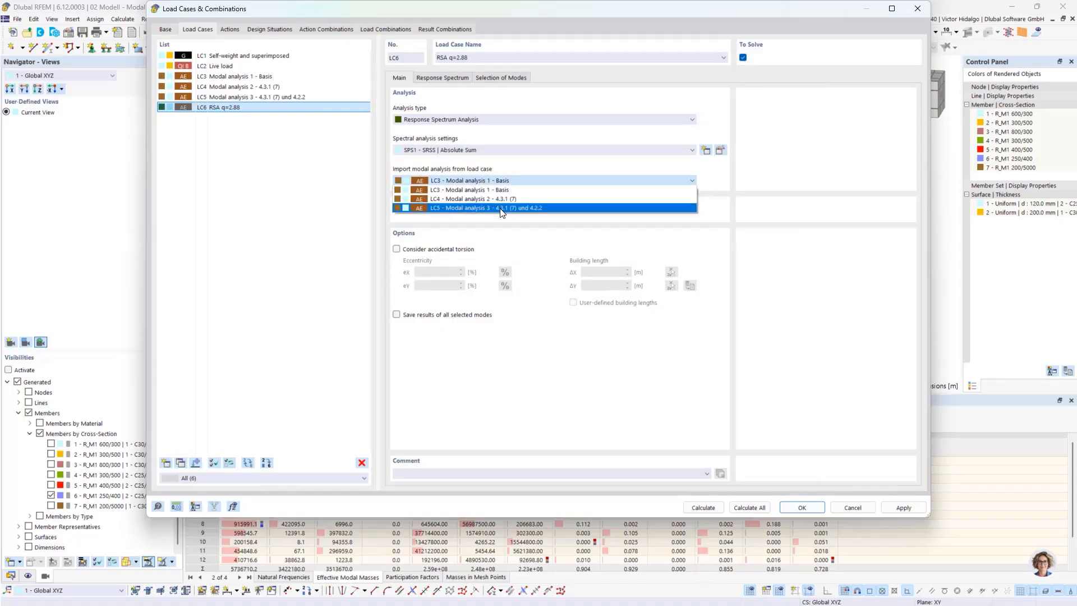
{"action": "left_click", "coordinate": [439, 209]}
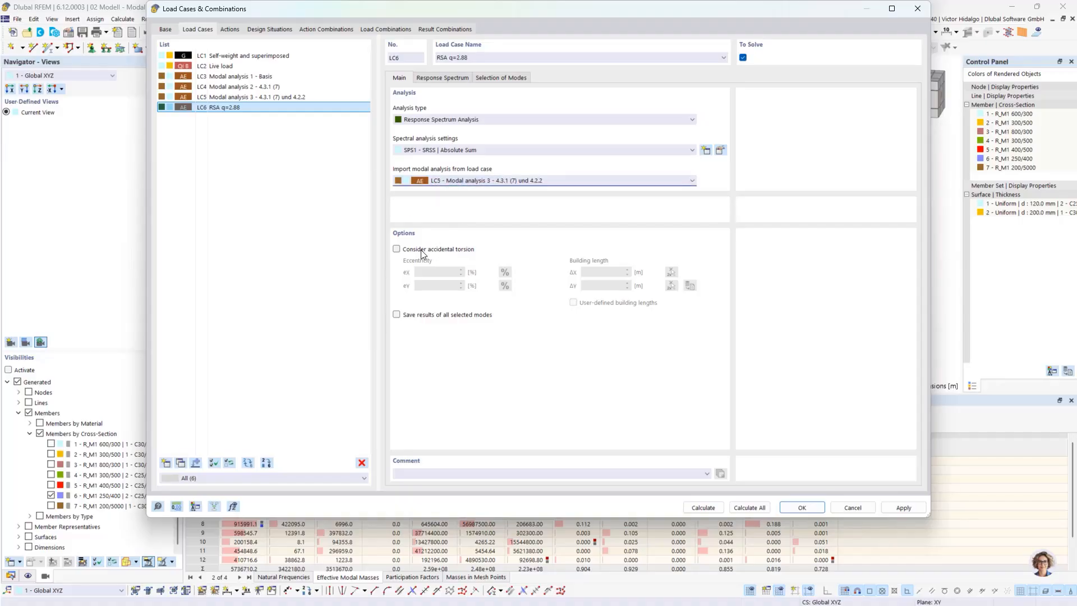
{"action": "left_click", "coordinate": [396, 249]}
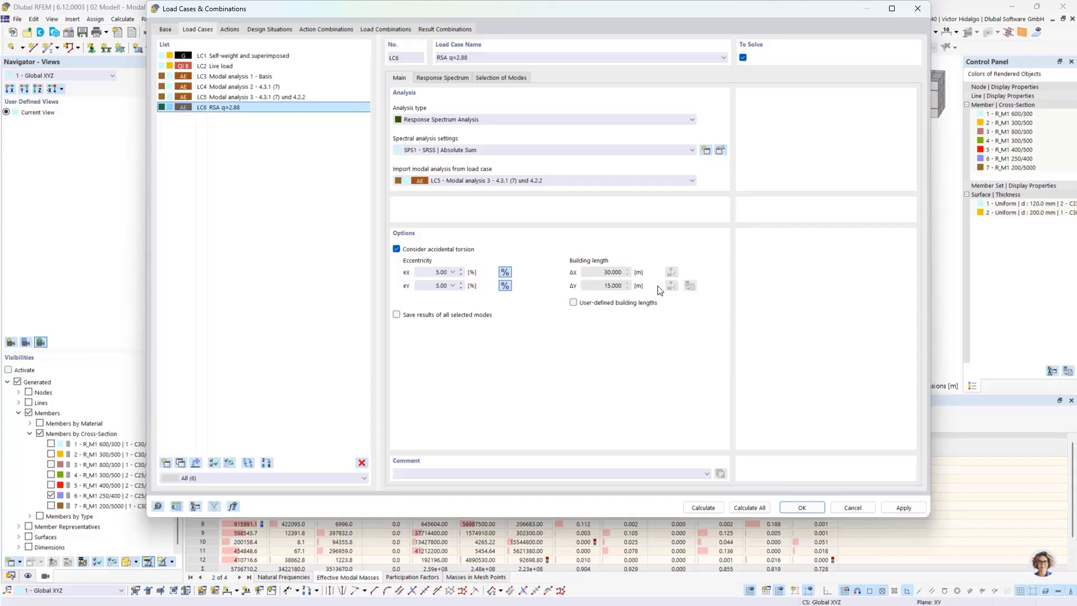
{"action": "left_click", "coordinate": [620, 306]}
{"action": "left_click", "coordinate": [672, 273]}
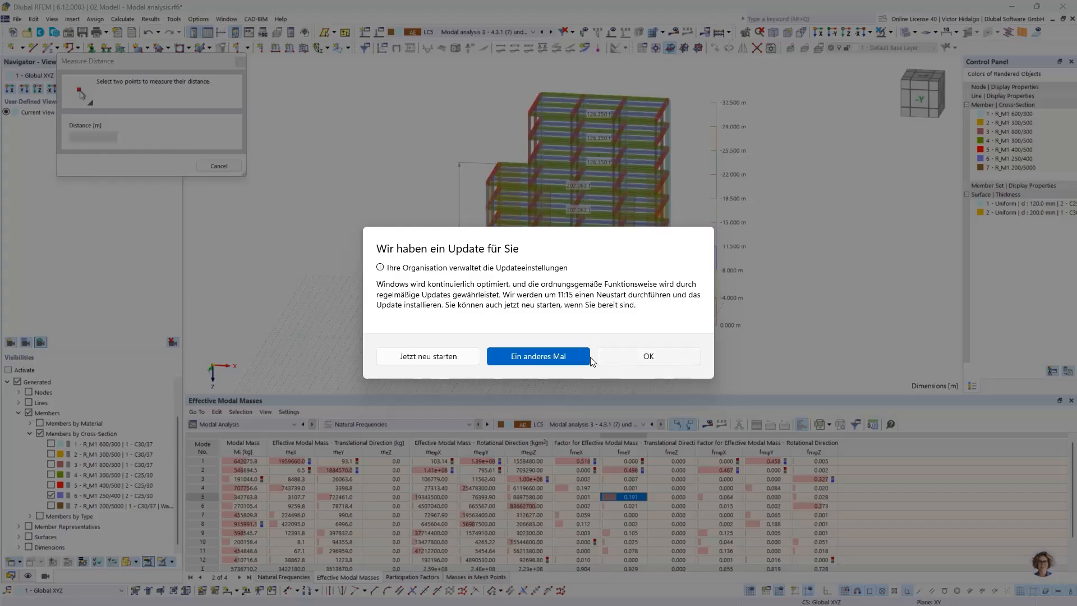
{"action": "left_click", "coordinate": [538, 357]}
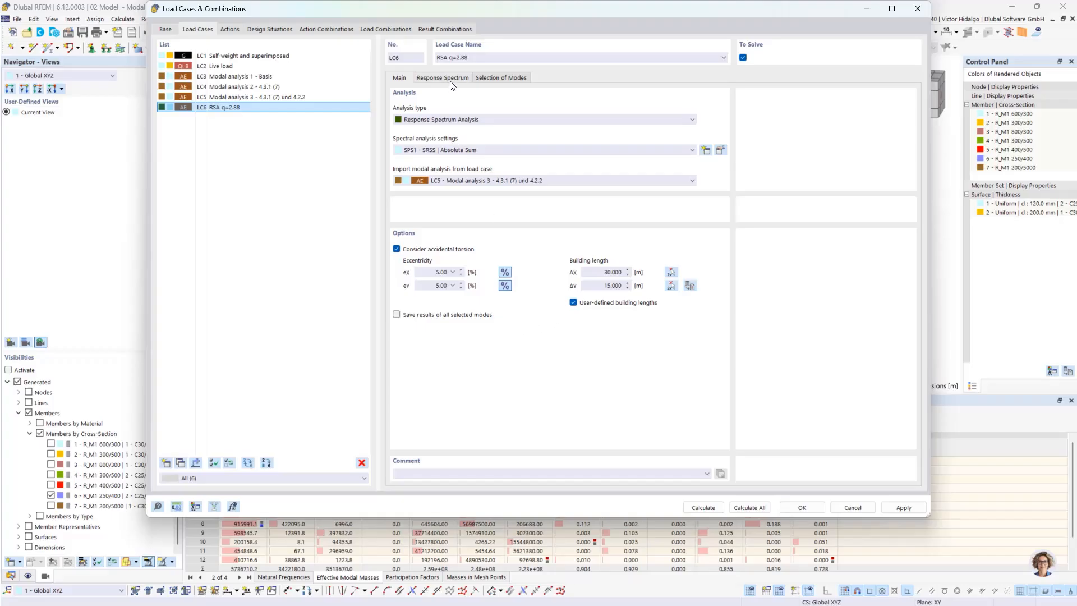
{"action": "left_click", "coordinate": [574, 303]}
{"action": "left_click", "coordinate": [573, 303]}
{"action": "left_click", "coordinate": [672, 272]}
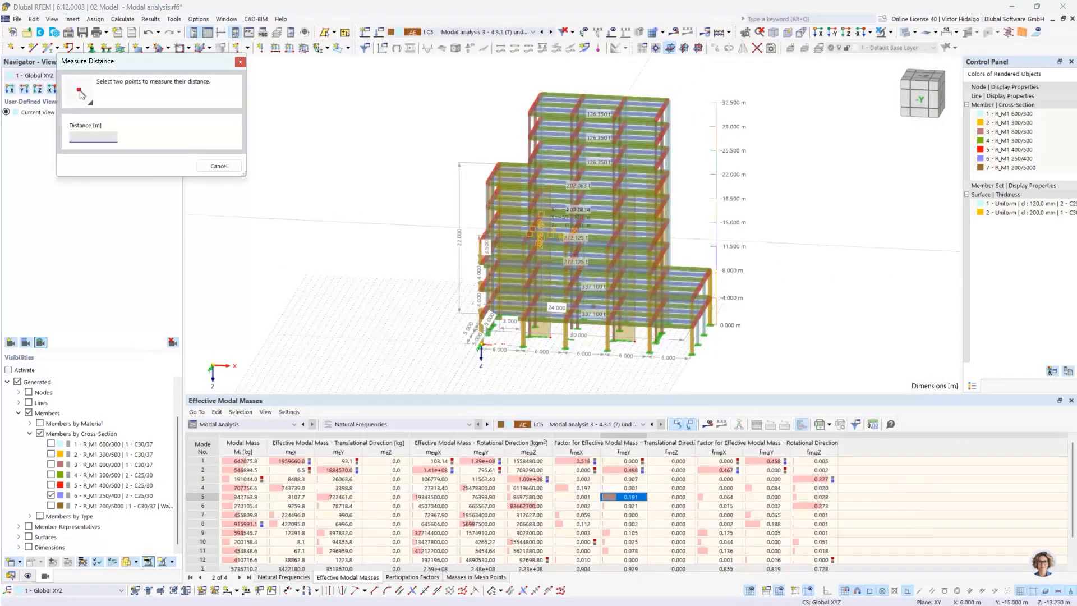
{"action": "left_click", "coordinate": [236, 165]}
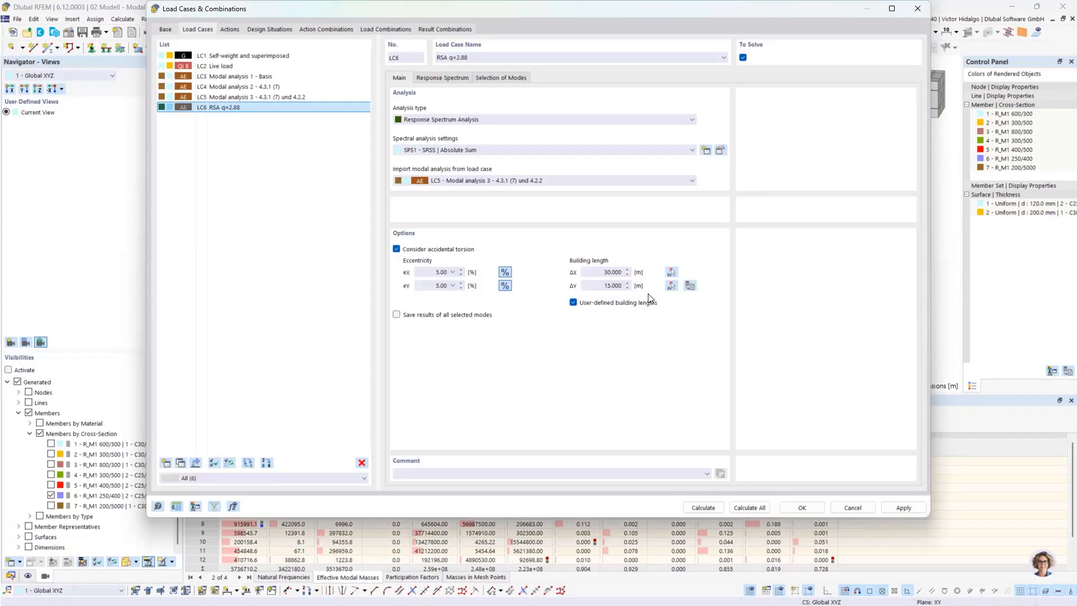
Step: Assign the EN 1998-1 response spectrum RS1 to the X and Y directions of LC6
{"action": "left_click", "coordinate": [458, 80]}
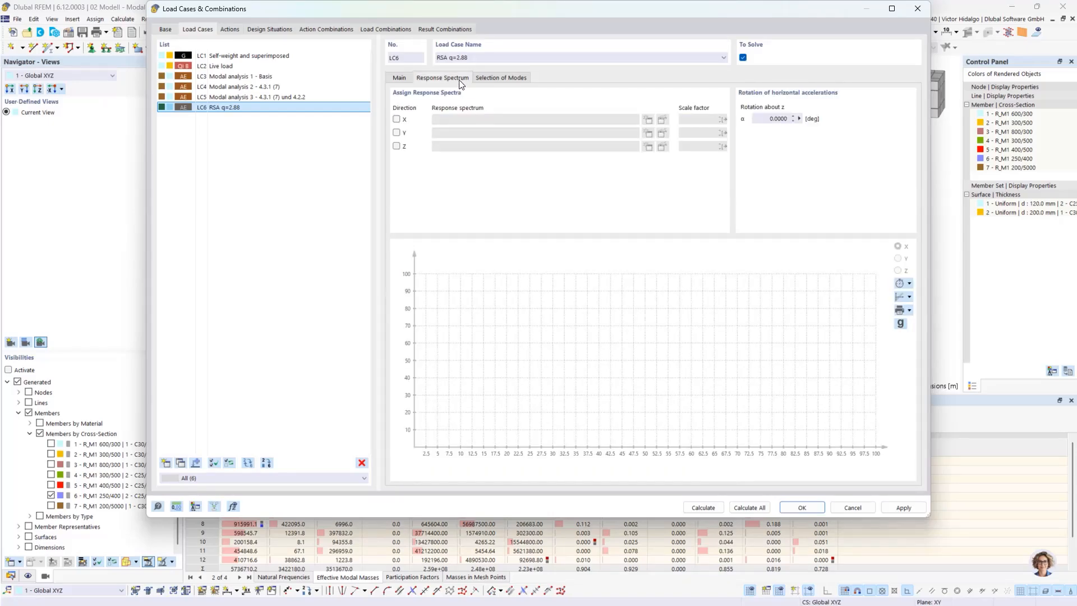
{"action": "left_click", "coordinate": [399, 119]}
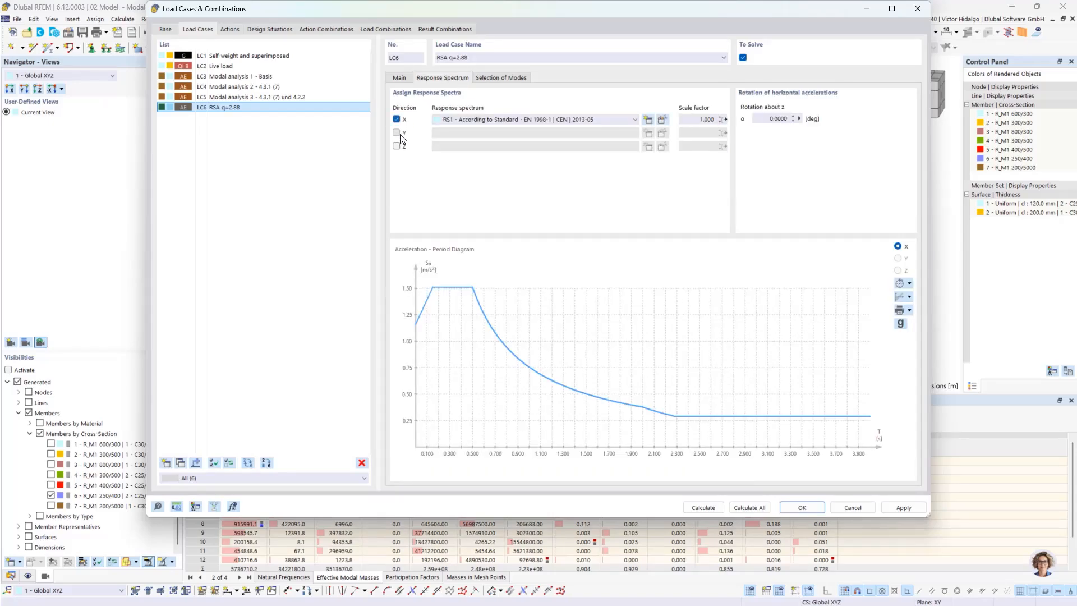
{"action": "left_click", "coordinate": [399, 133]}
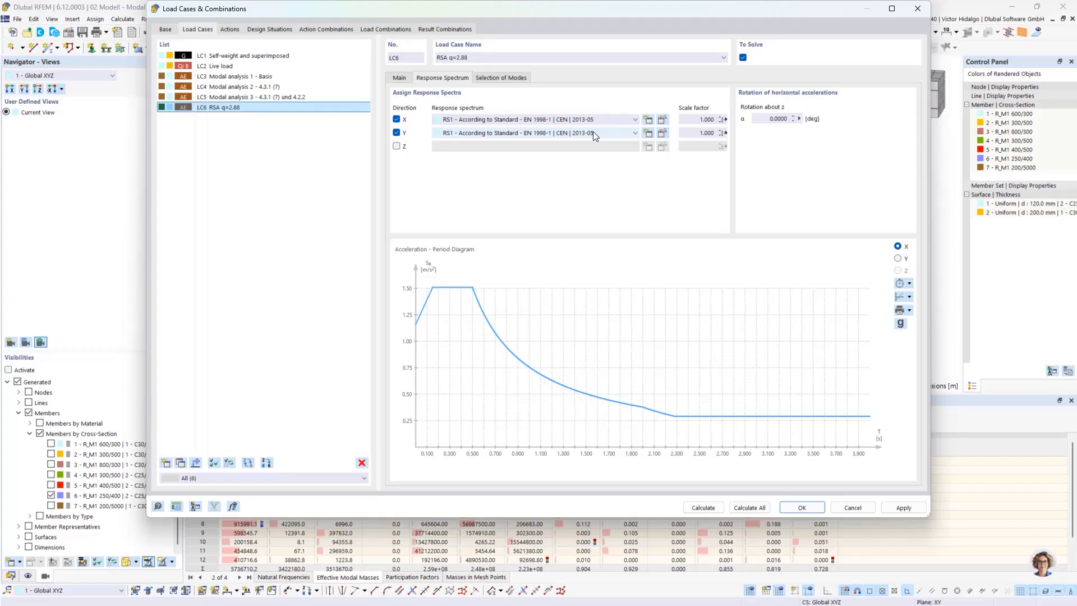
Step: Examine the behaviour factor, reference peak ground acceleration and ground type options of response spectrum RS1
{"action": "left_click", "coordinate": [662, 120]}
{"action": "double_click", "coordinate": [530, 265]}
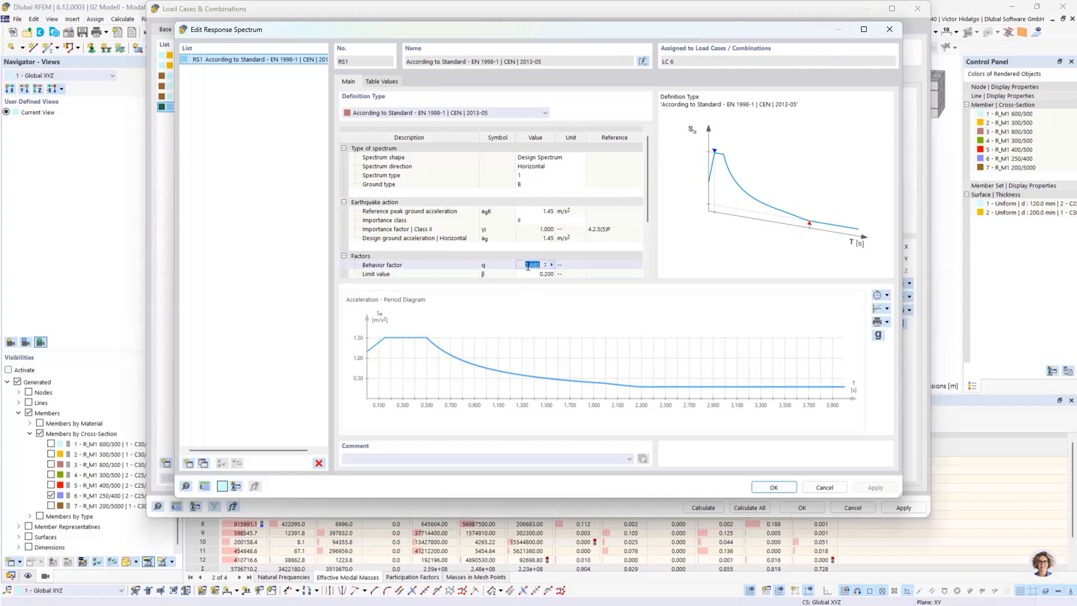
{"action": "left_click", "coordinate": [526, 266]}
{"action": "left_click", "coordinate": [536, 211]}
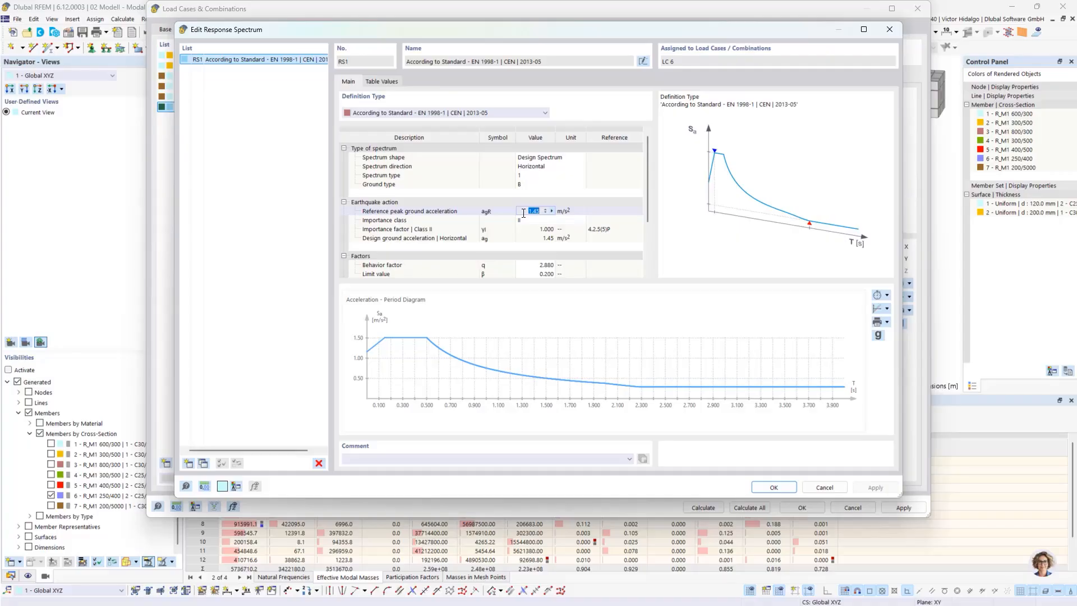
{"action": "left_click", "coordinate": [538, 184]}
{"action": "left_click", "coordinate": [558, 185]}
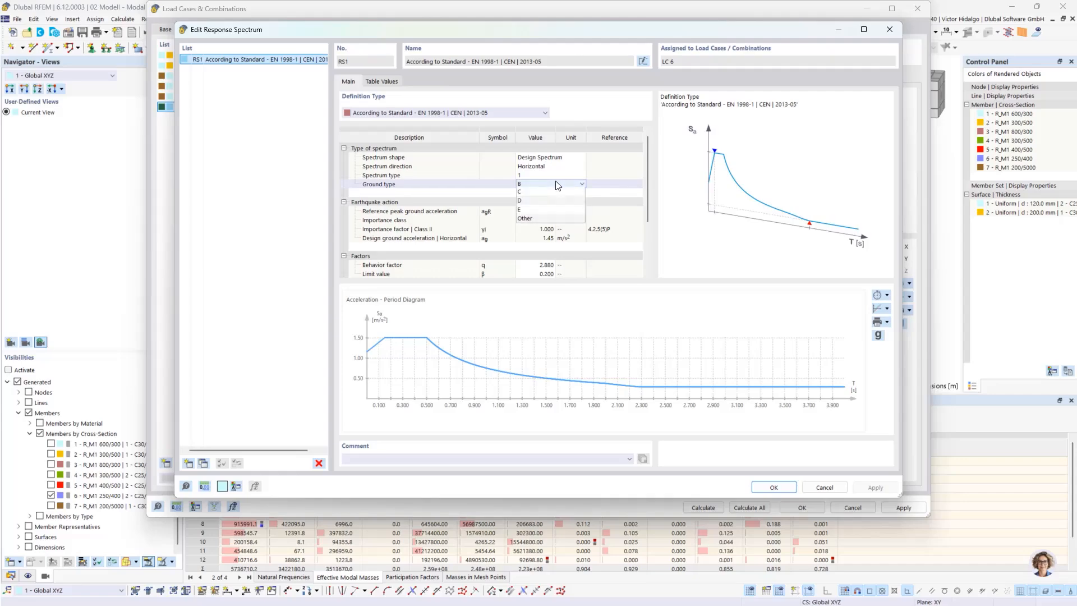
{"action": "left_click", "coordinate": [557, 185]}
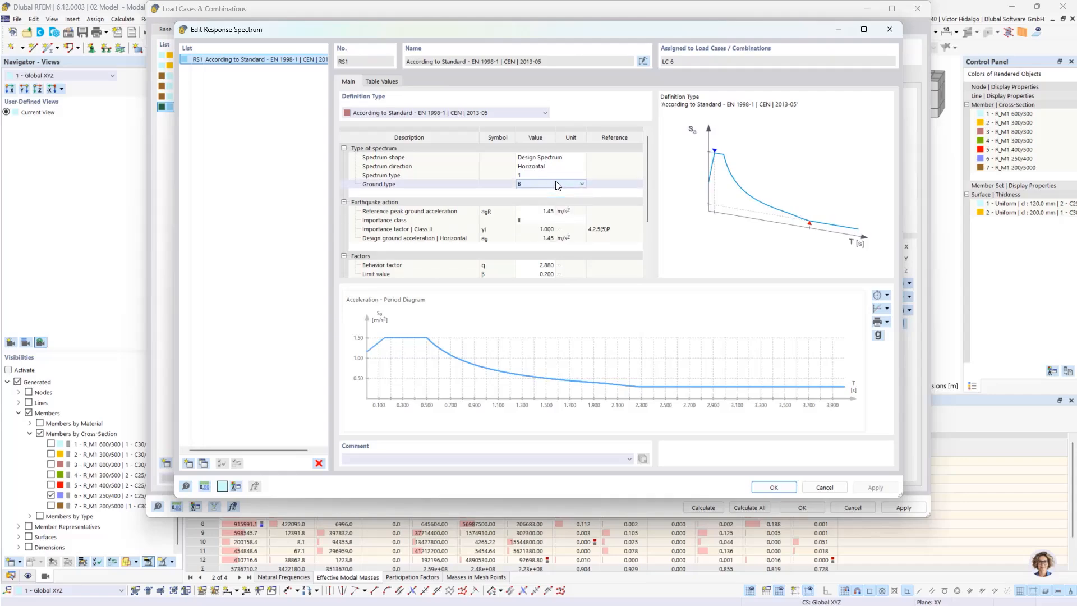
{"action": "left_click", "coordinate": [537, 212]}
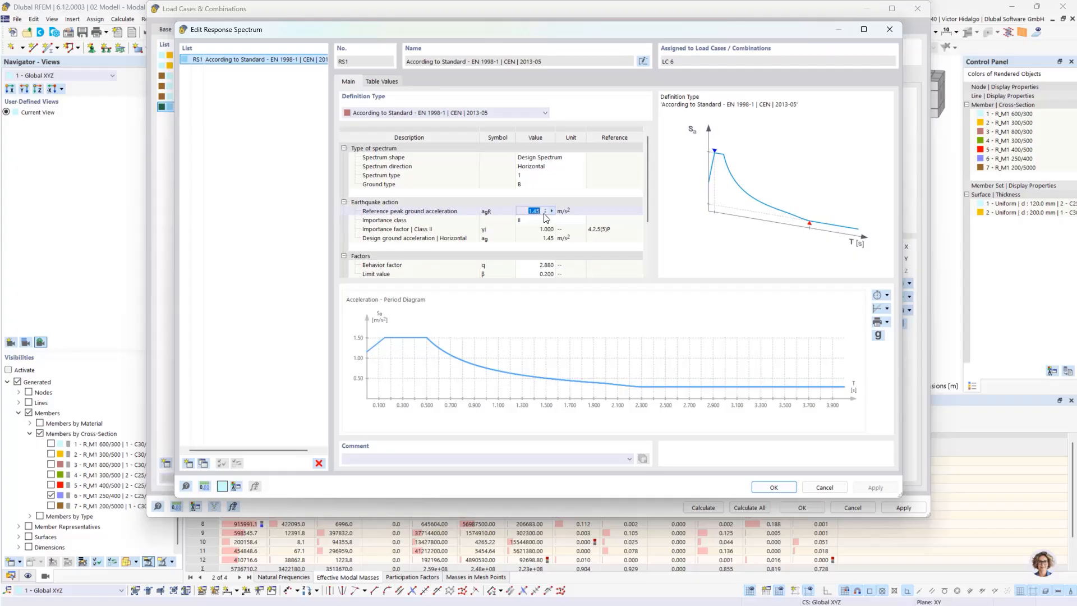
{"action": "left_click", "coordinate": [530, 211]}
{"action": "left_click", "coordinate": [783, 489]}
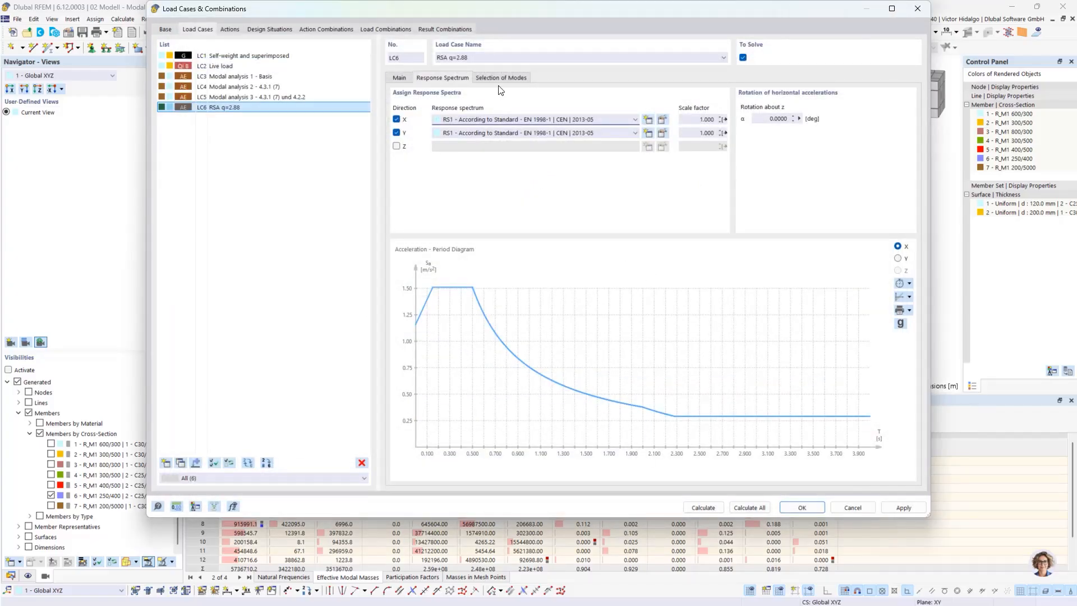
Step: Duplicate load case LC6 and review the response spectrum definition assigned to the original in the X direction
{"action": "left_click", "coordinate": [407, 81]}
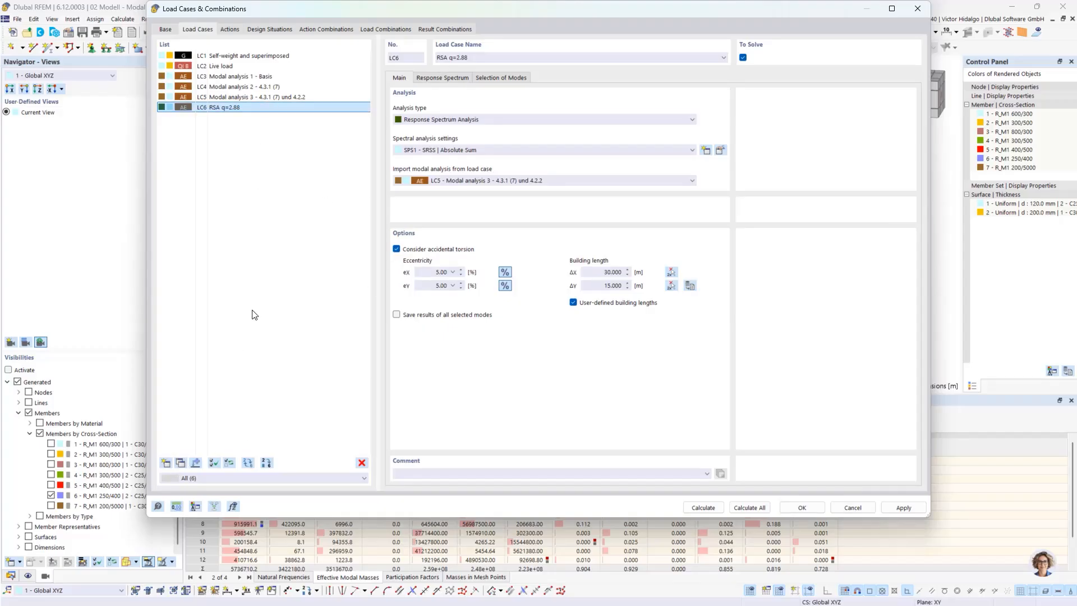
{"action": "left_click", "coordinate": [182, 463]}
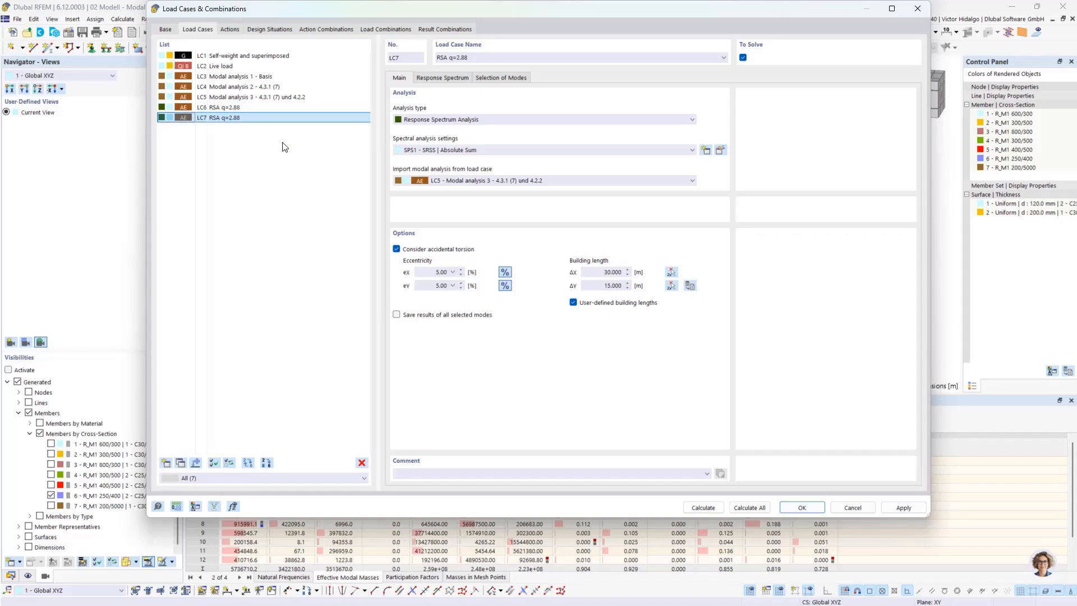
{"action": "left_click", "coordinate": [277, 106]}
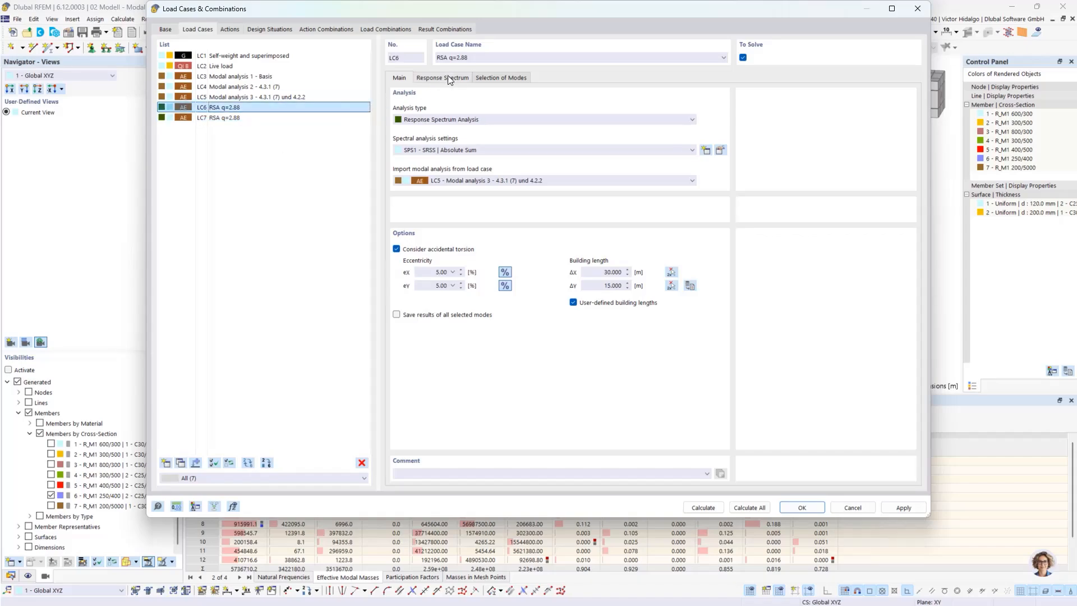
{"action": "left_click", "coordinate": [448, 76]}
{"action": "left_click", "coordinate": [662, 120]}
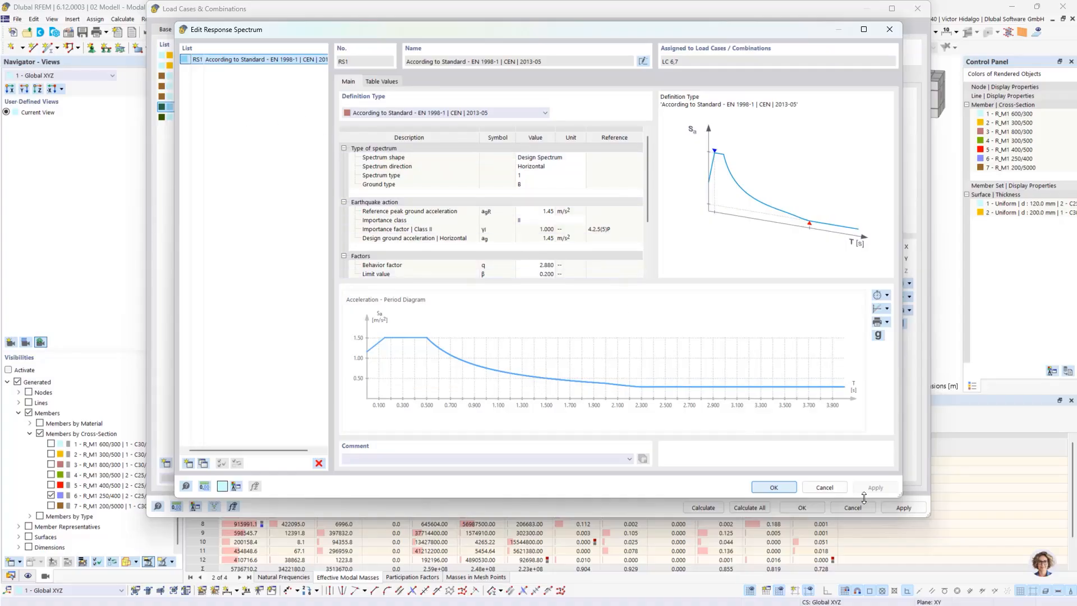
{"action": "left_click", "coordinate": [824, 488]}
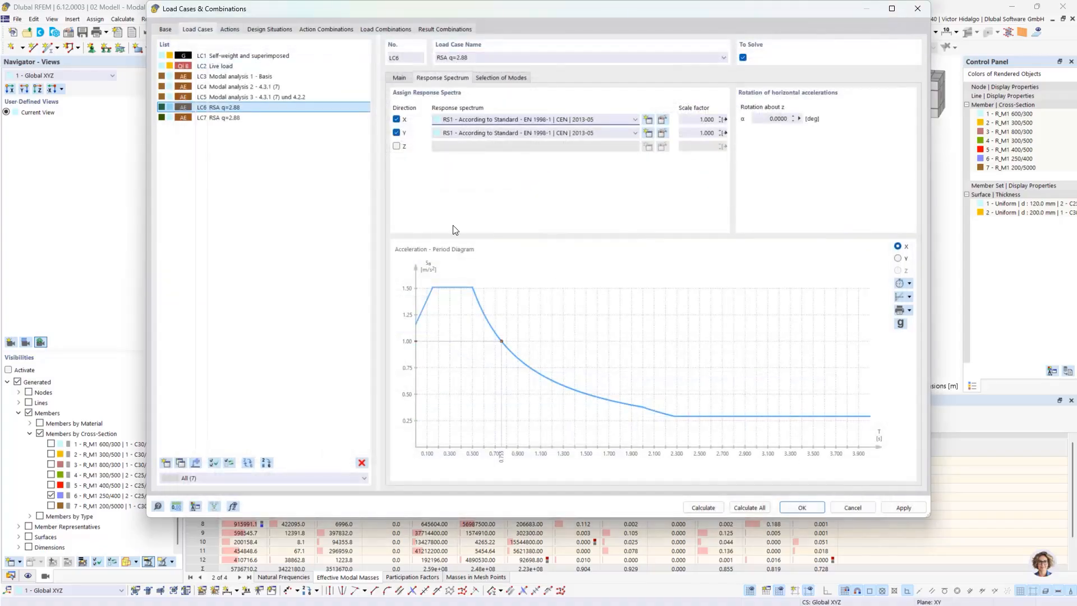
Step: Rename the copied response spectrum load case LC7 to RSA q=1.00
{"action": "left_click", "coordinate": [309, 119]}
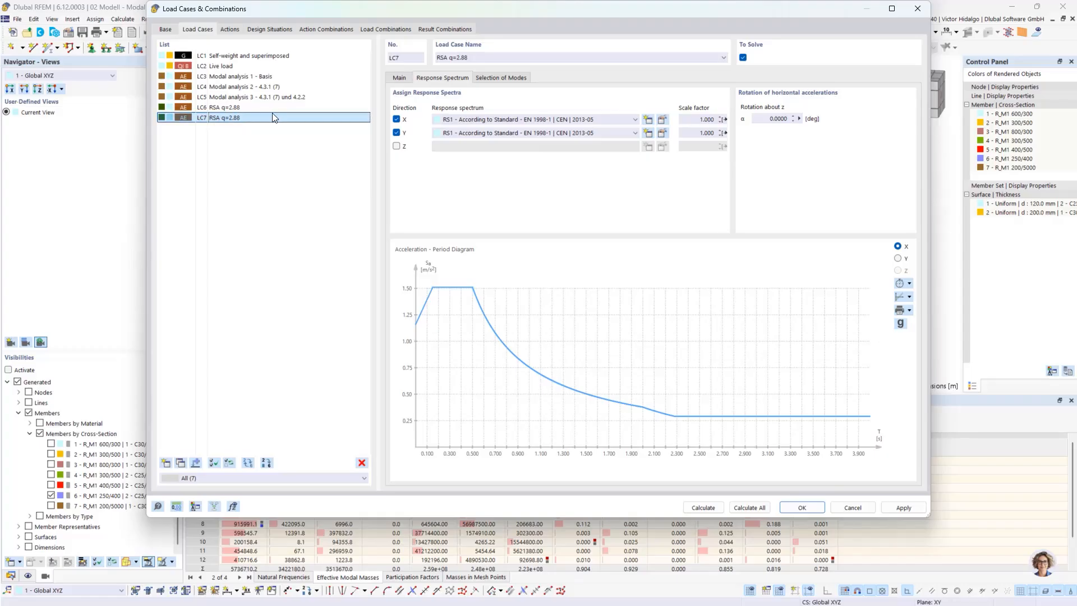
{"action": "left_click_drag", "start_coordinate": [470, 58], "coordinate": [461, 58]}
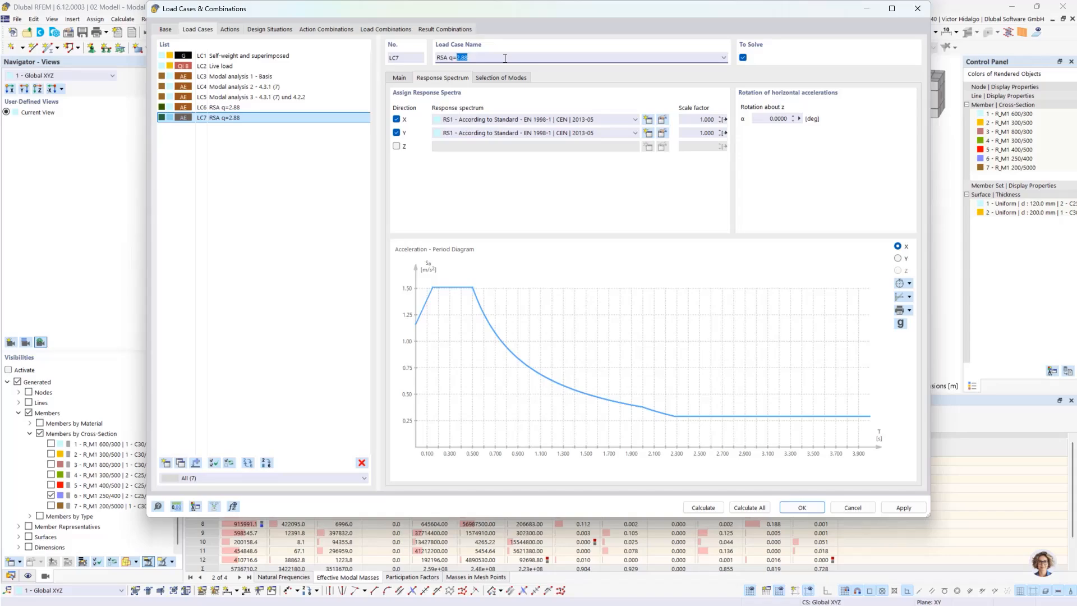
{"action": "type", "text": "1.00"}
{"action": "left_click", "coordinate": [331, 193]}
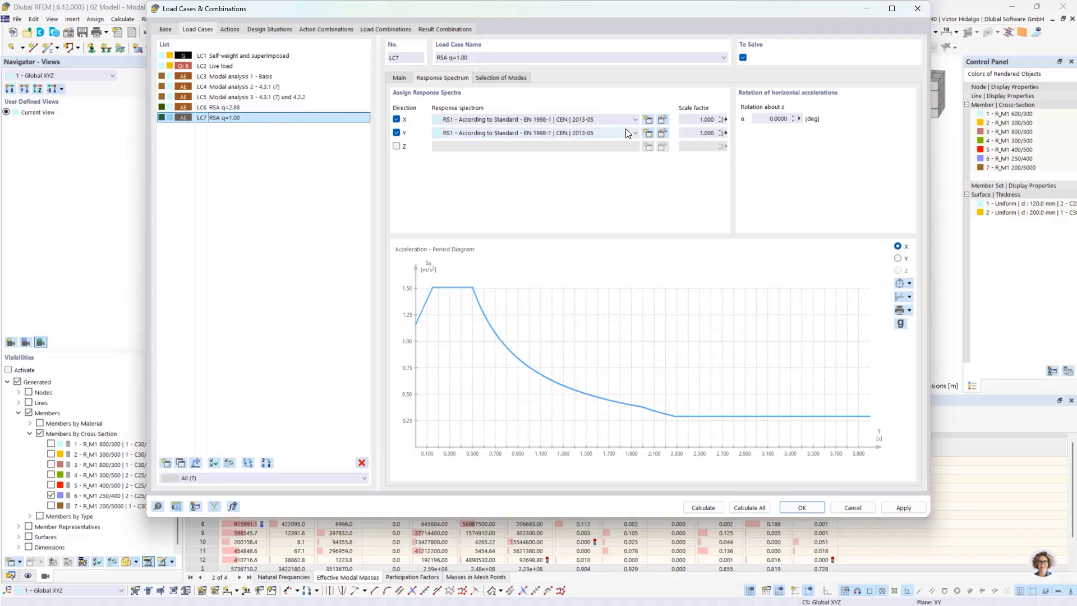
Step: Set the response spectrum scale factors of LC7 to 2.88 in both the X and Y directions
{"action": "left_click", "coordinate": [689, 119]}
{"action": "left_click_drag", "start_coordinate": [700, 120], "coordinate": [734, 120]}
{"action": "type", "text": "2.88"}
{"action": "left_click_drag", "start_coordinate": [696, 135], "coordinate": [719, 133]}
{"action": "type", "text": "2.88"}
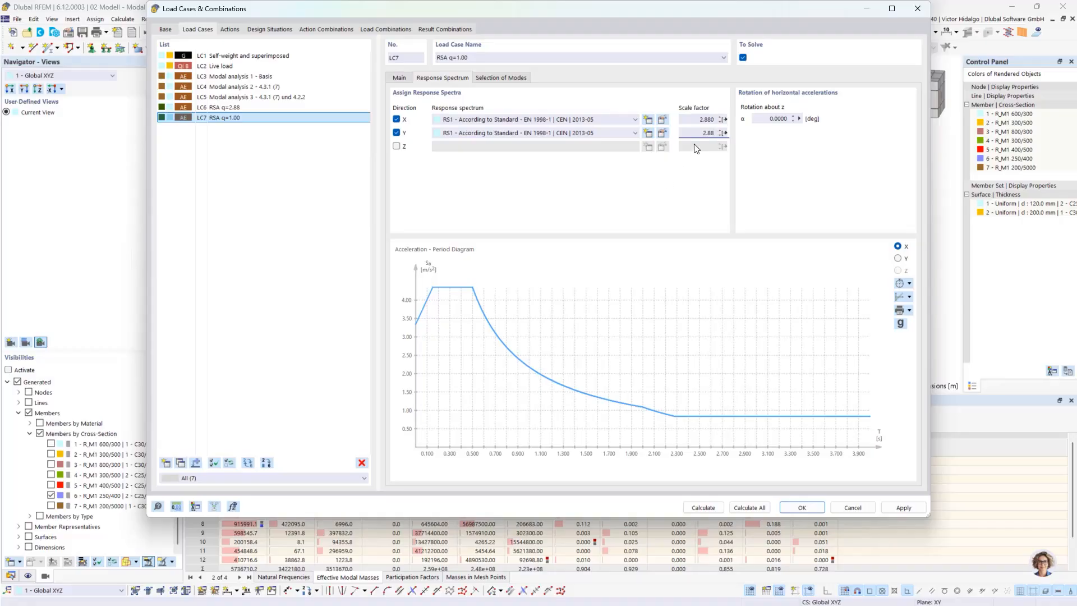
{"action": "key", "text": "Return"}
Step: Apply the load case definitions, close the dialog and make LC6 RSA q=2.88 the current load case
{"action": "left_click", "coordinate": [911, 510]}
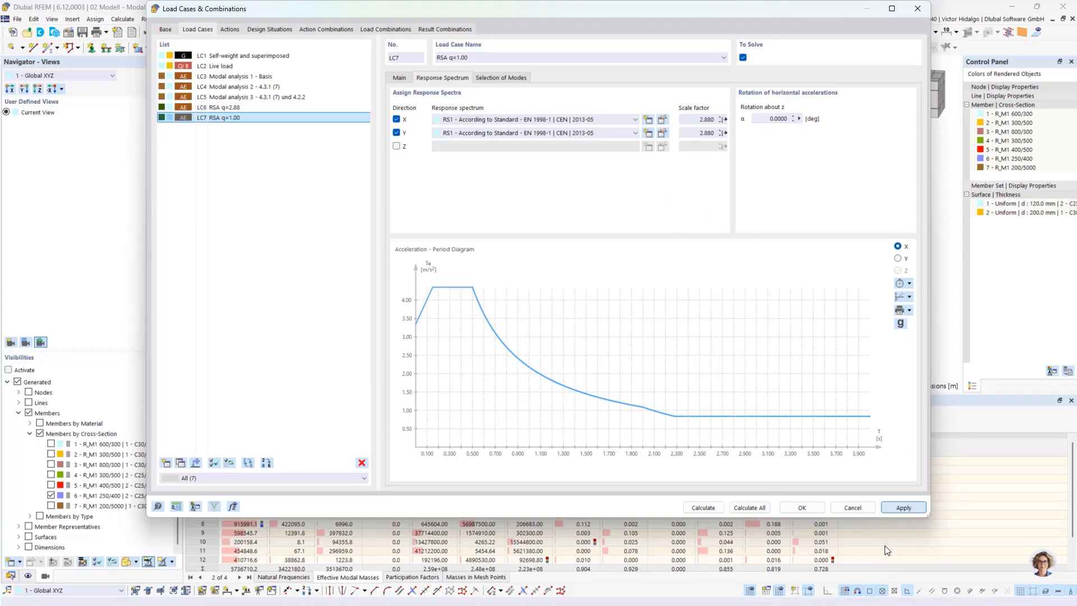
{"action": "left_click", "coordinate": [802, 507]}
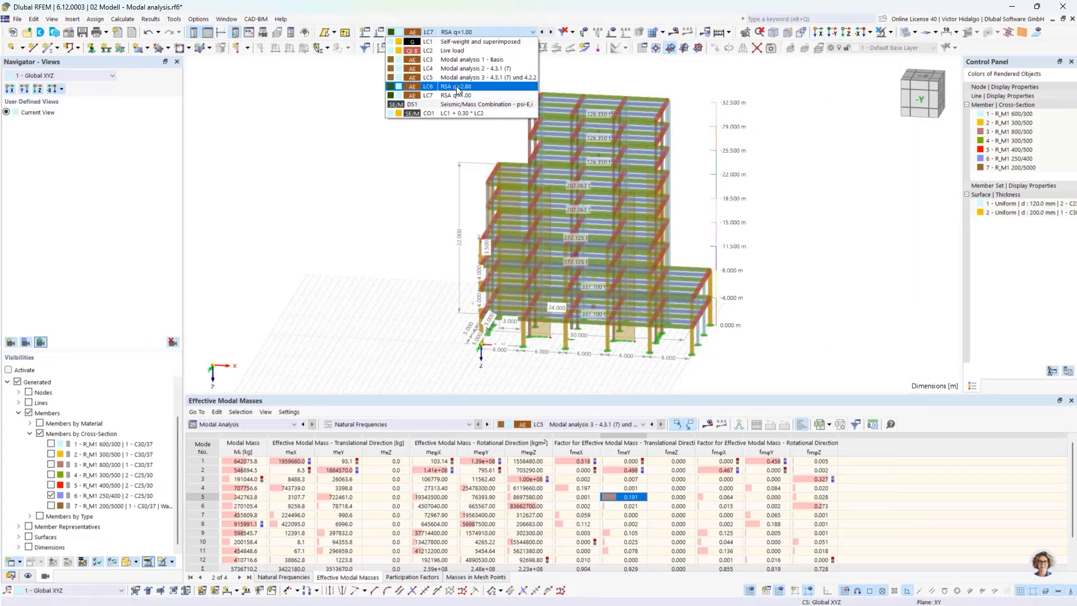
{"action": "left_click", "coordinate": [458, 88]}
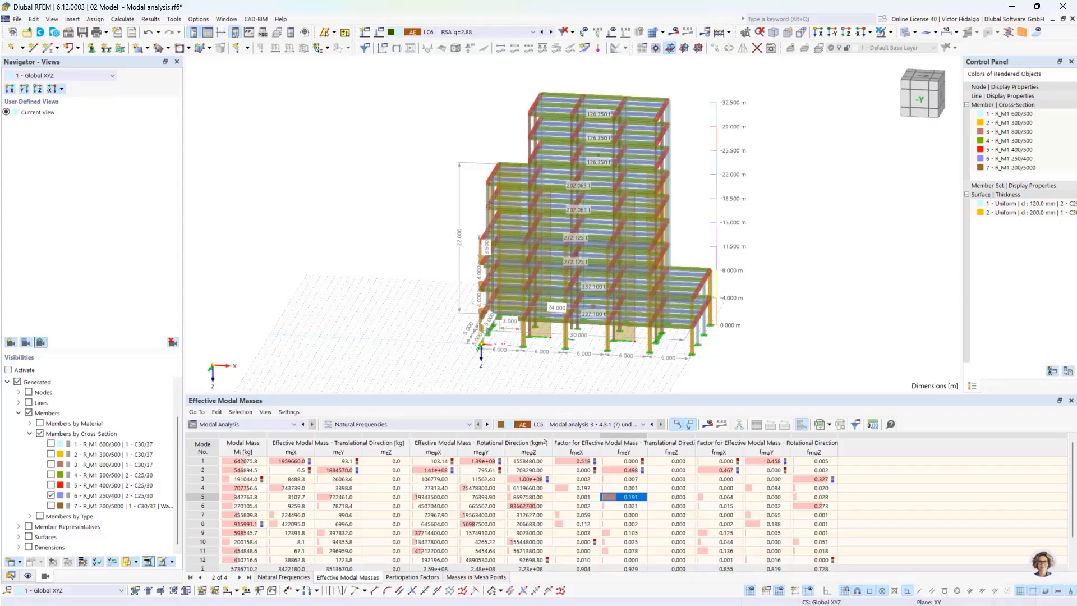
{"action": "key", "text": "alt+Tab"}
{"action": "left_click", "coordinate": [623, 373]}
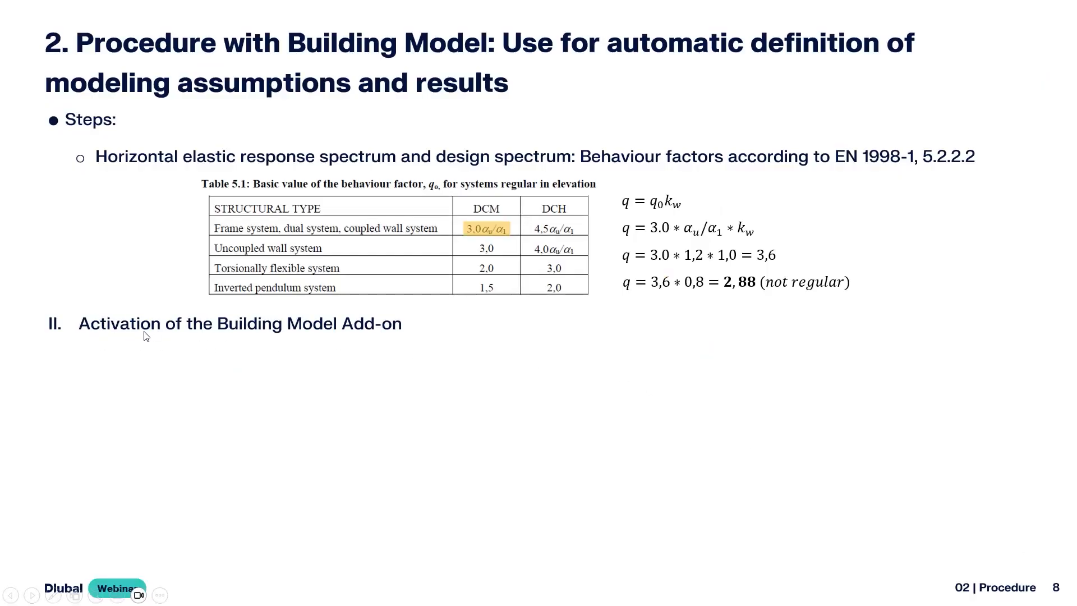
{"action": "left_click", "coordinate": [391, 328]}
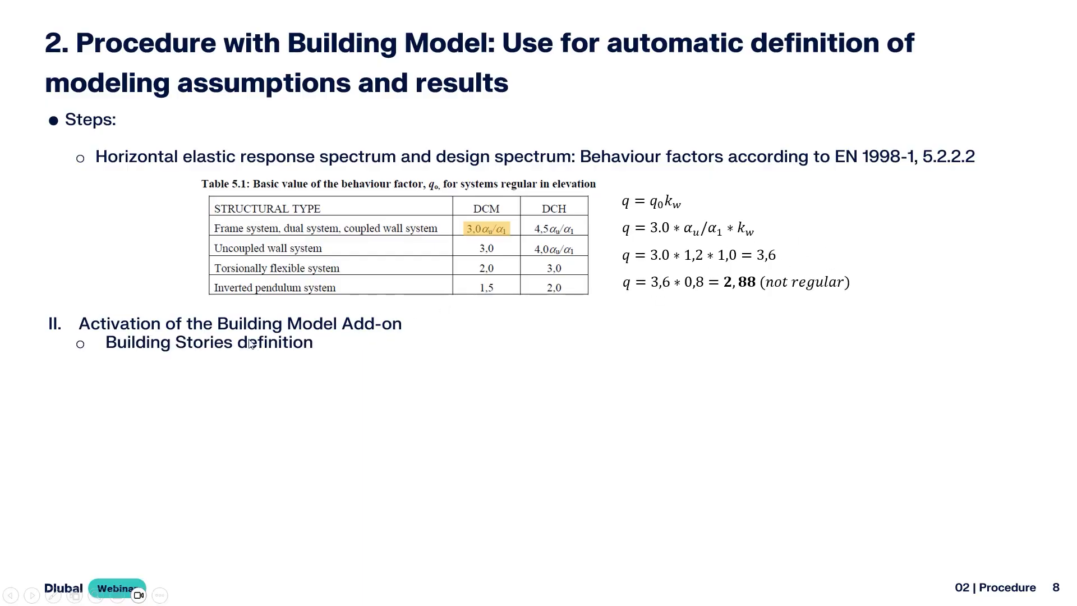
{"action": "left_click", "coordinate": [301, 360]}
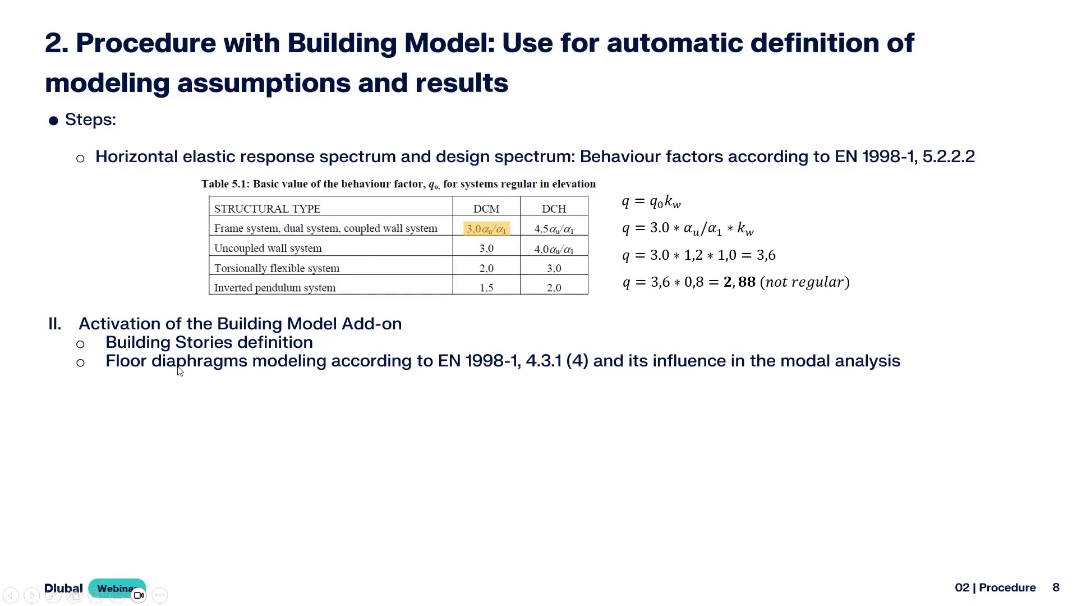
{"action": "left_click", "coordinate": [298, 378]}
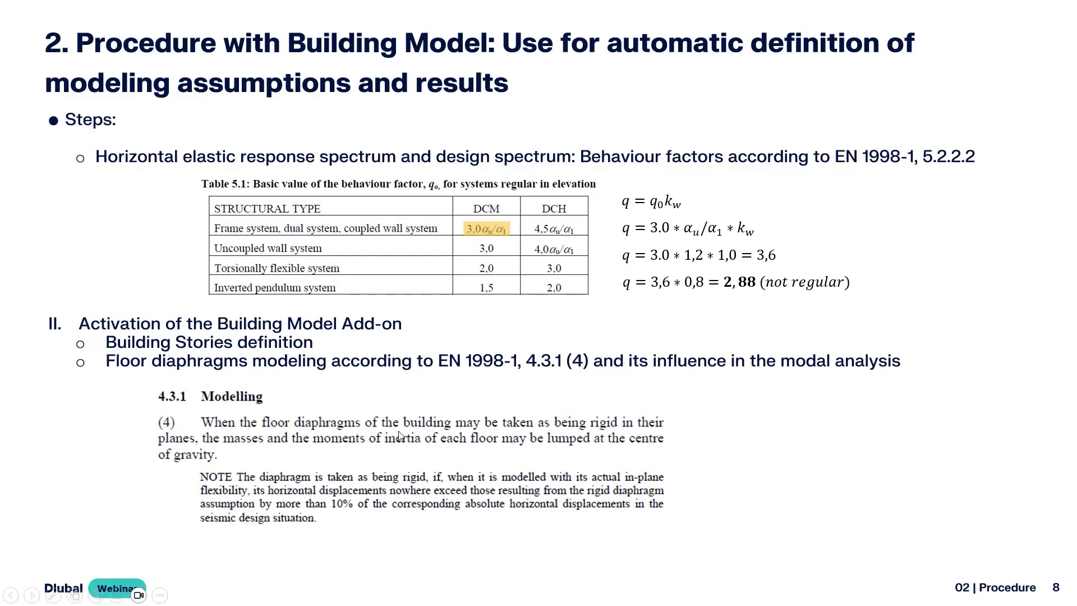
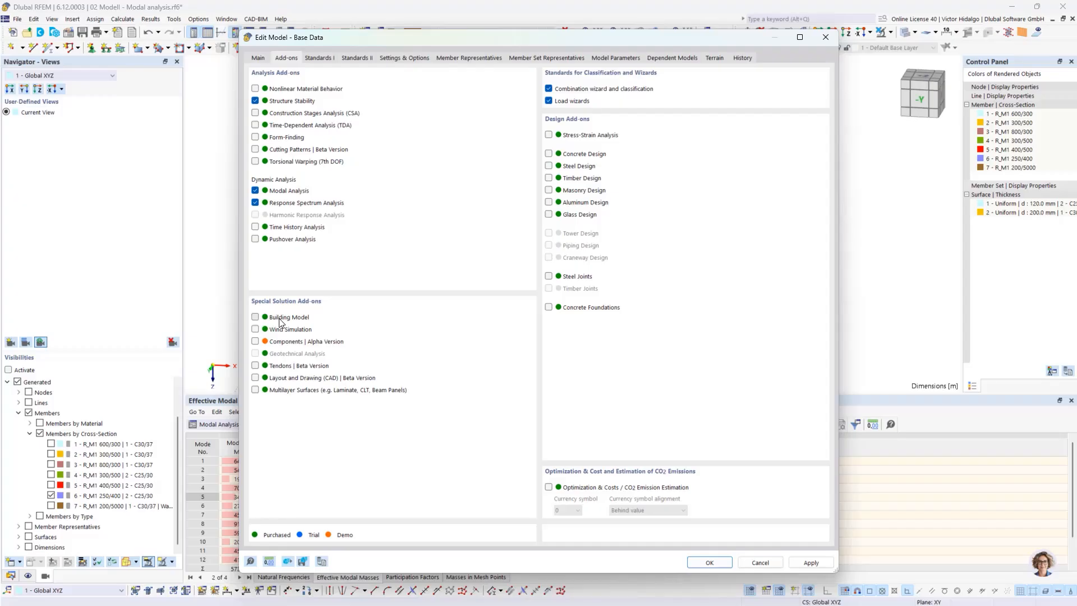
Step: Activate the Building Model add-on in the model's base data and expand the Building Model category to inspect its building stories
{"action": "left_click", "coordinate": [279, 318]}
{"action": "left_click", "coordinate": [709, 563]}
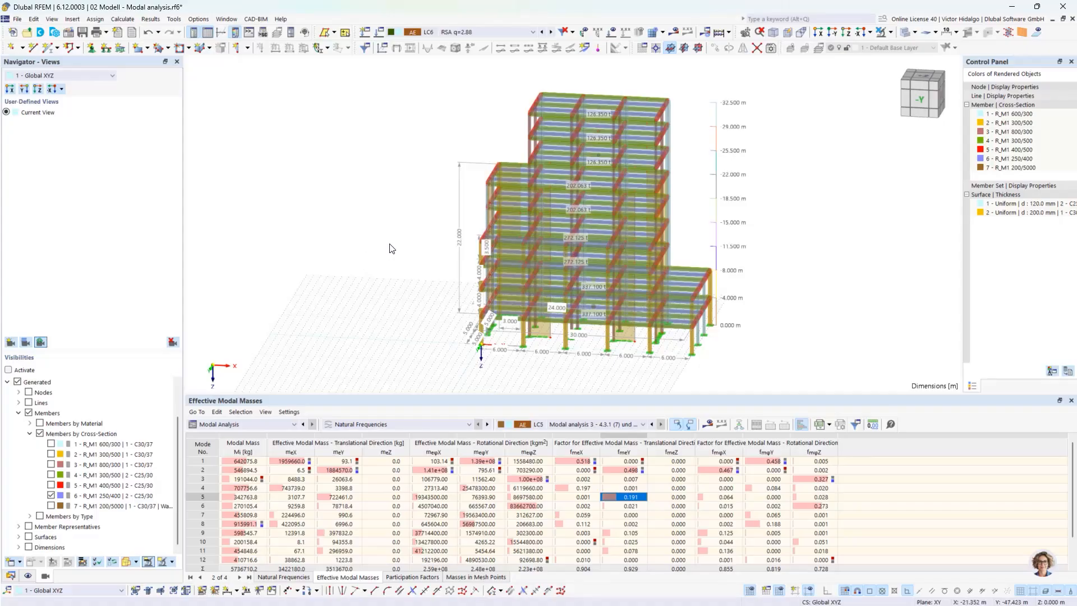
{"action": "left_click", "coordinate": [13, 579]}
{"action": "scroll", "coordinate": [25, 310], "scroll_direction": "down", "scroll_amount": 2}
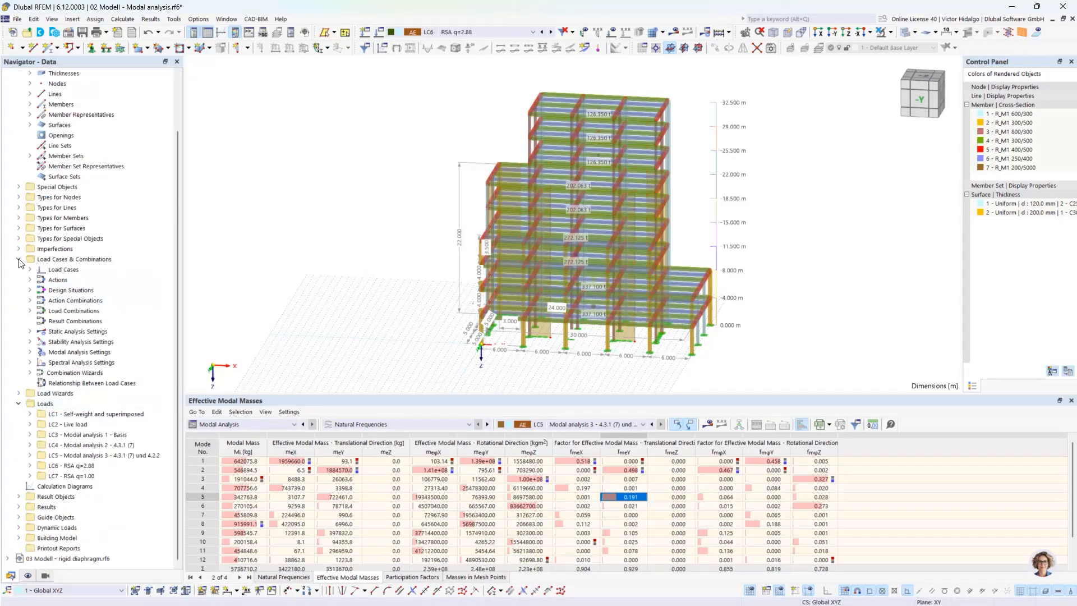
{"action": "left_click", "coordinate": [19, 259]}
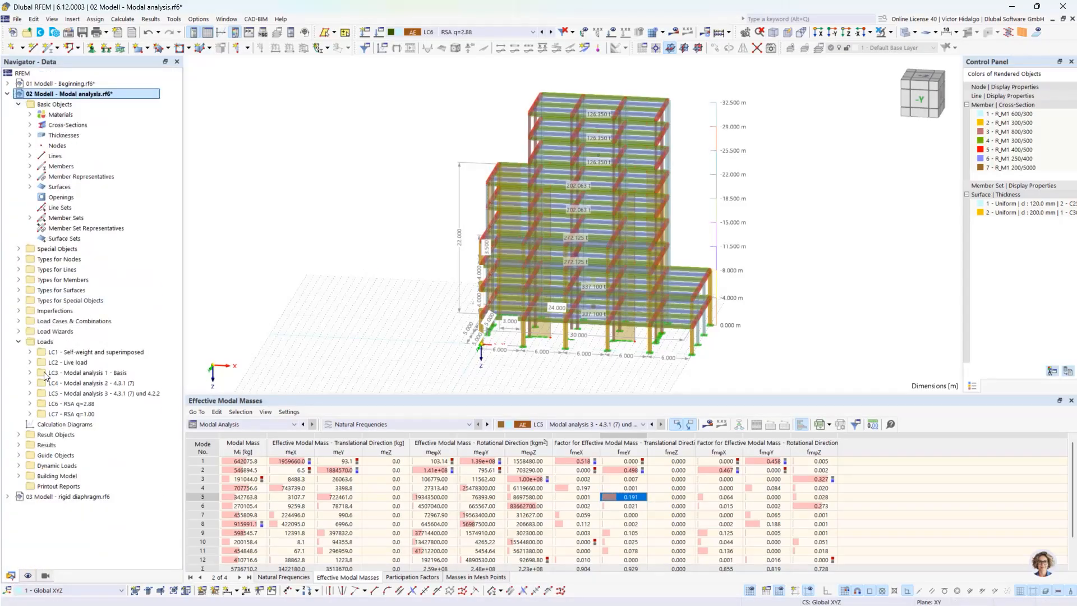
{"action": "left_click", "coordinate": [19, 476]}
{"action": "left_click", "coordinate": [29, 487]}
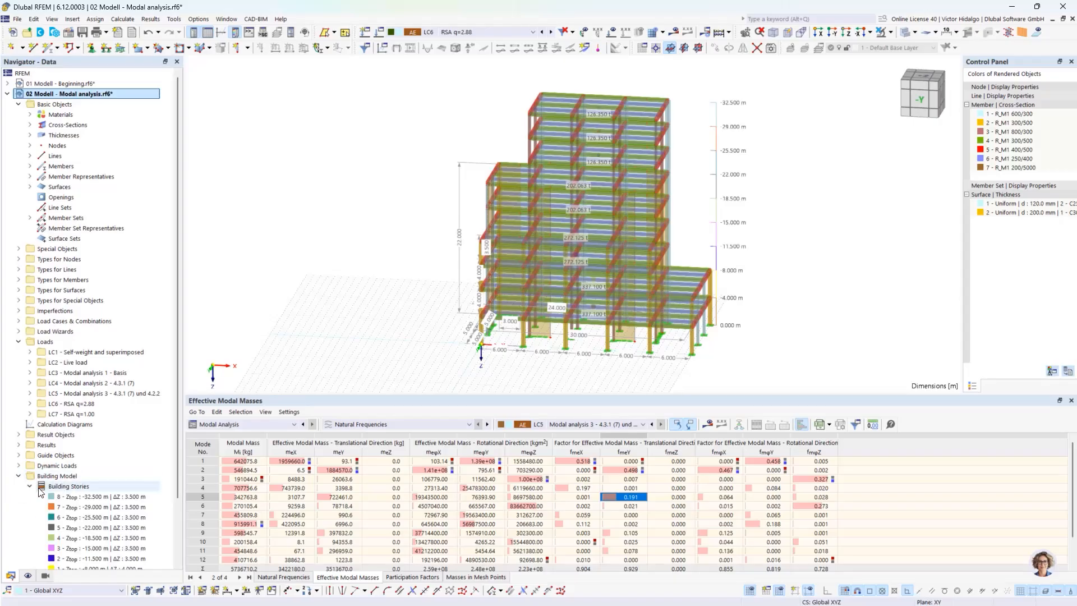
{"action": "left_click", "coordinate": [29, 486]}
{"action": "left_click", "coordinate": [56, 476]}
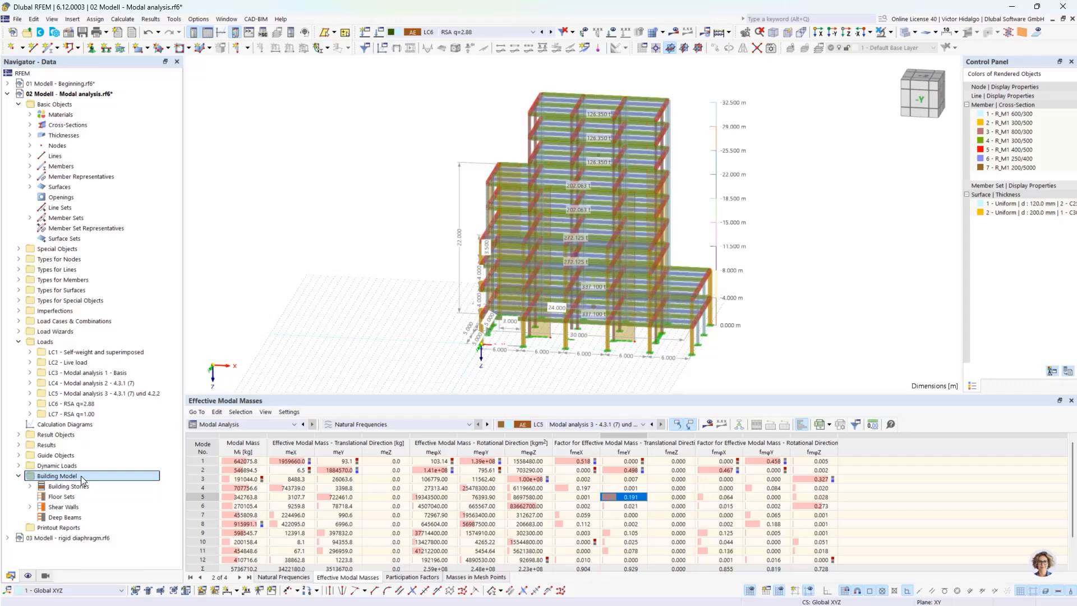
Step: Open the building stories for editing, delete all existing stories from 0 to 8 and accept the emptied list
{"action": "left_click", "coordinate": [81, 485]}
{"action": "right_click", "coordinate": [81, 485]}
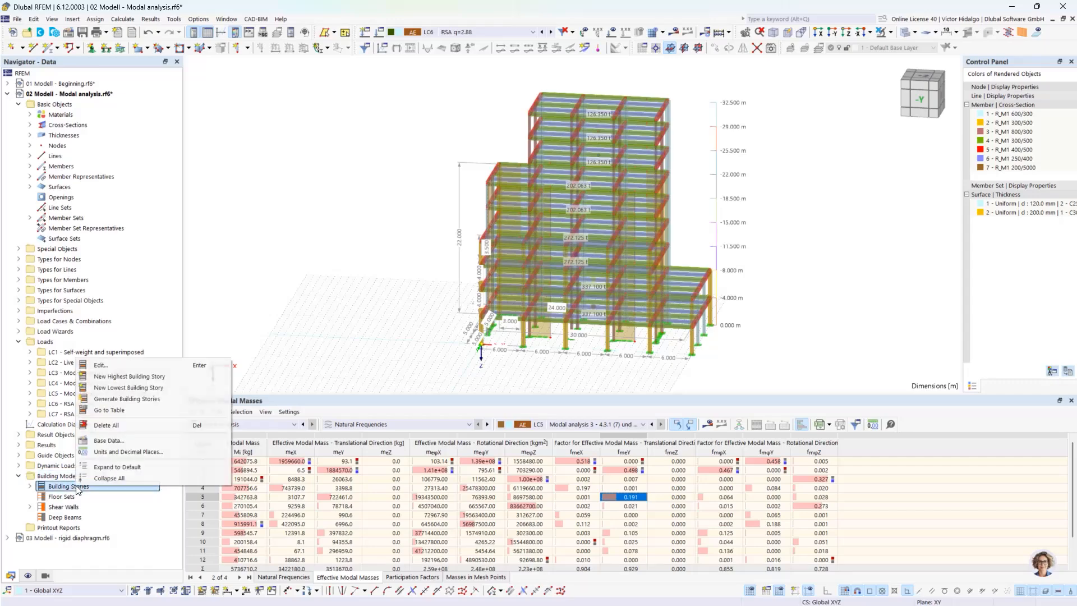
{"action": "left_click", "coordinate": [130, 366]}
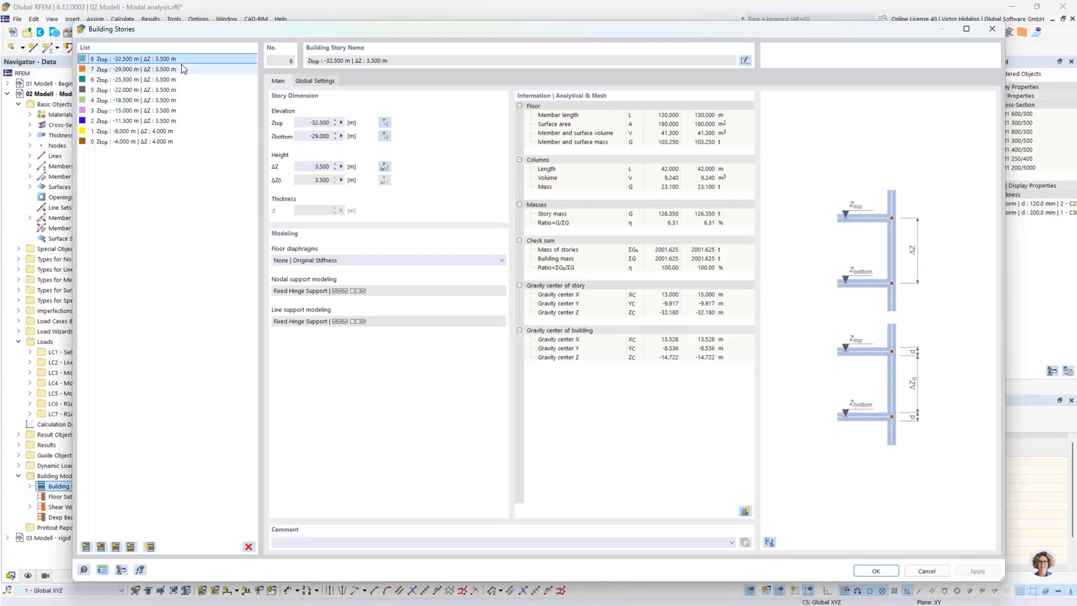
{"action": "left_click", "coordinate": [176, 142]}
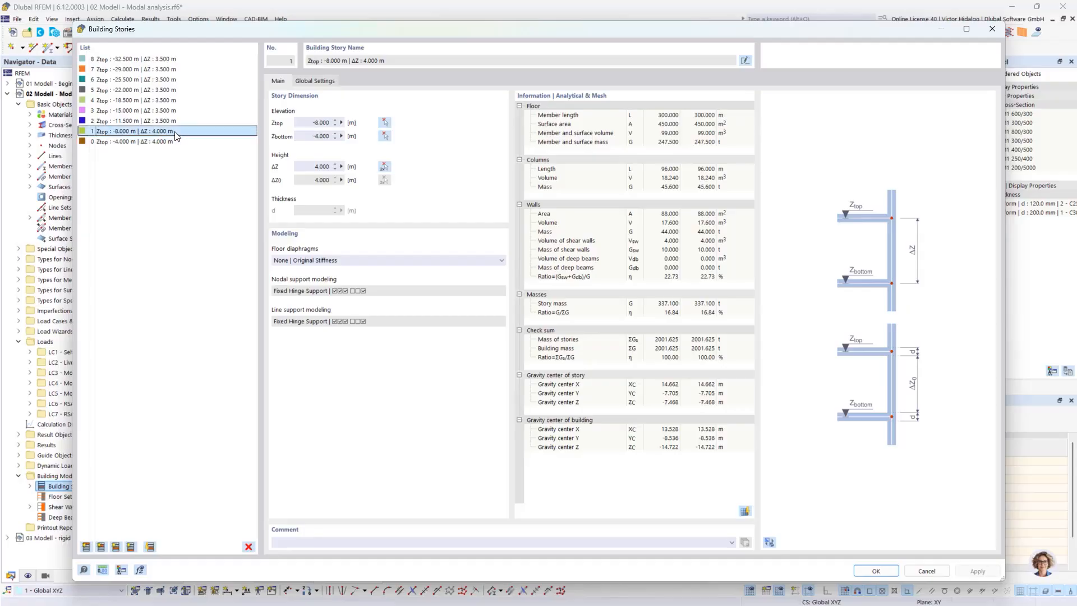
{"action": "left_click", "coordinate": [191, 59], "text": "shift"}
{"action": "left_click", "coordinate": [248, 547]}
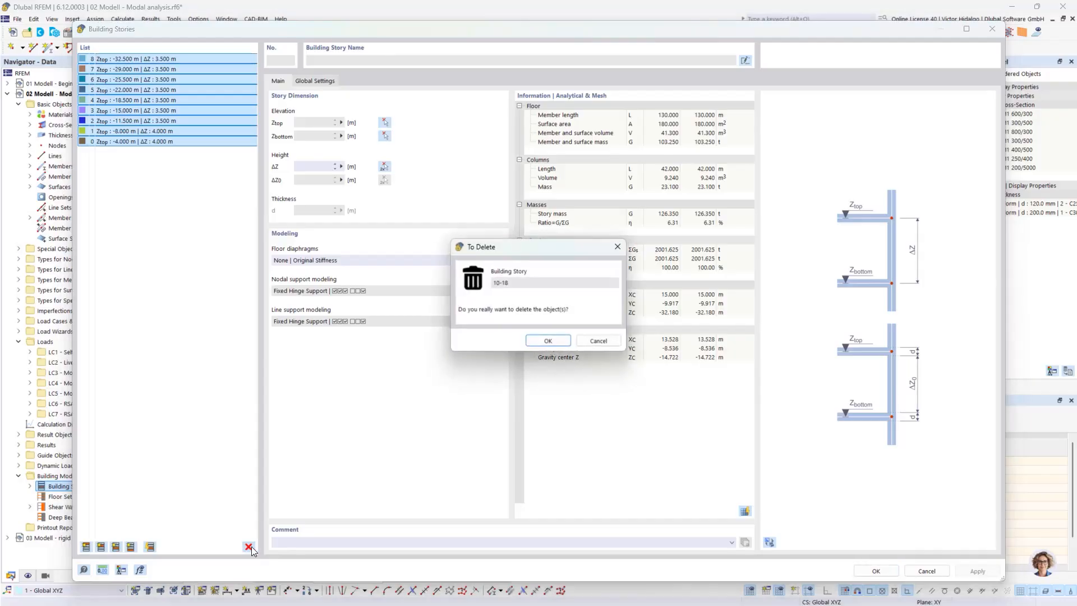
{"action": "left_click", "coordinate": [559, 341]}
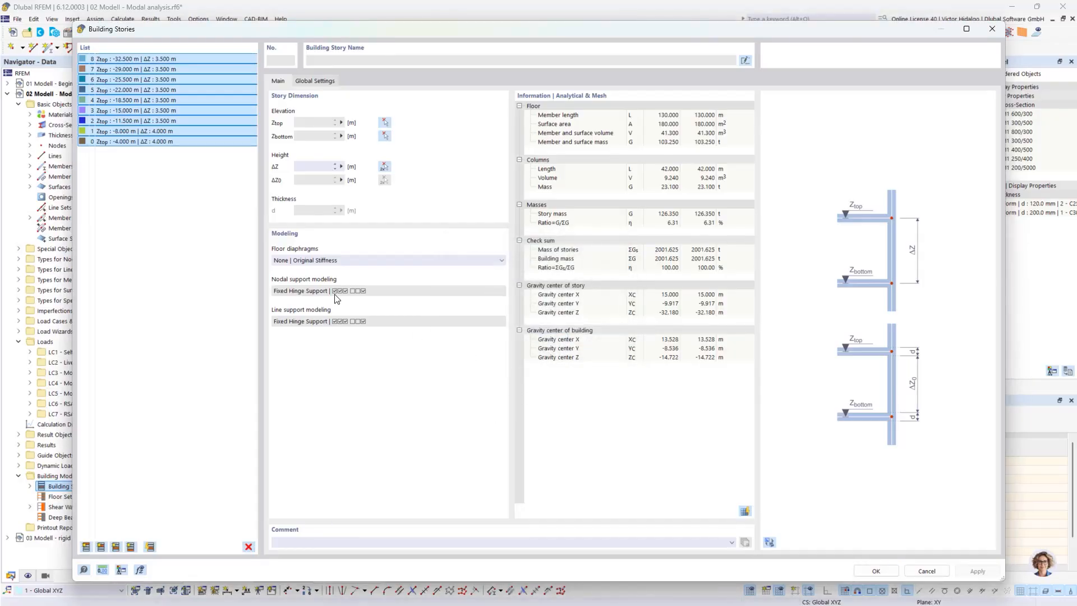
{"action": "left_click", "coordinate": [876, 571]}
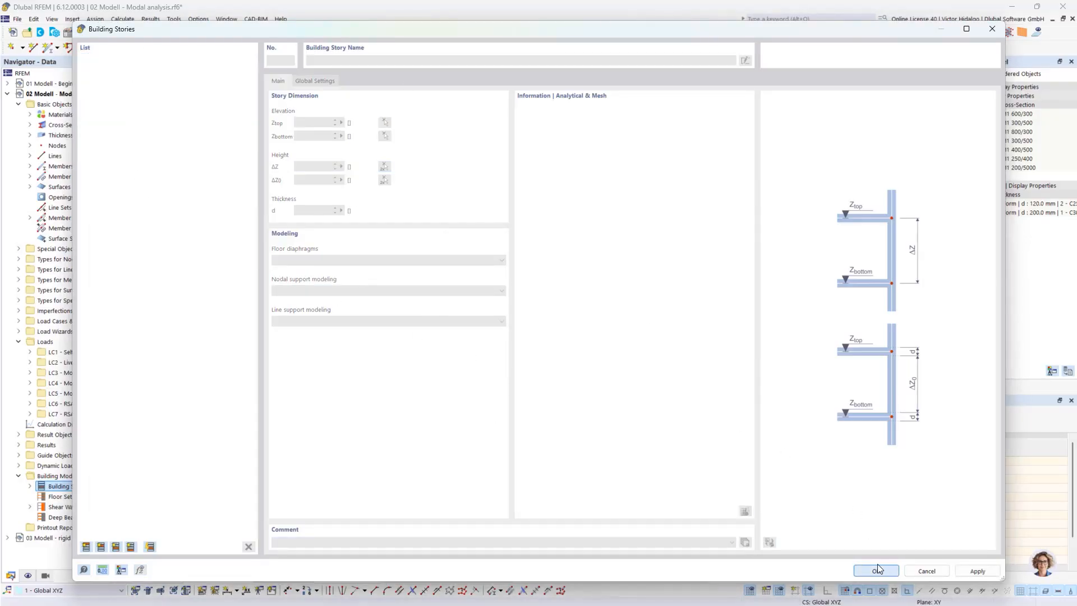
Step: Generate the building stories automatically for the whole model and expand their list
{"action": "scroll", "coordinate": [721, 321], "scroll_direction": "up", "scroll_amount": 5}
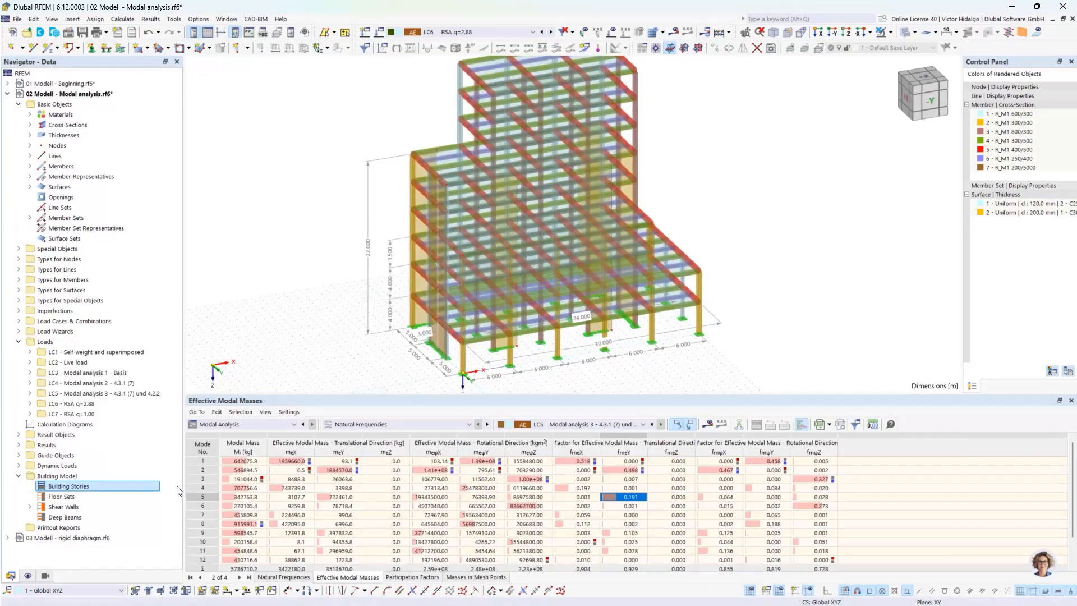
{"action": "right_click", "coordinate": [130, 488]}
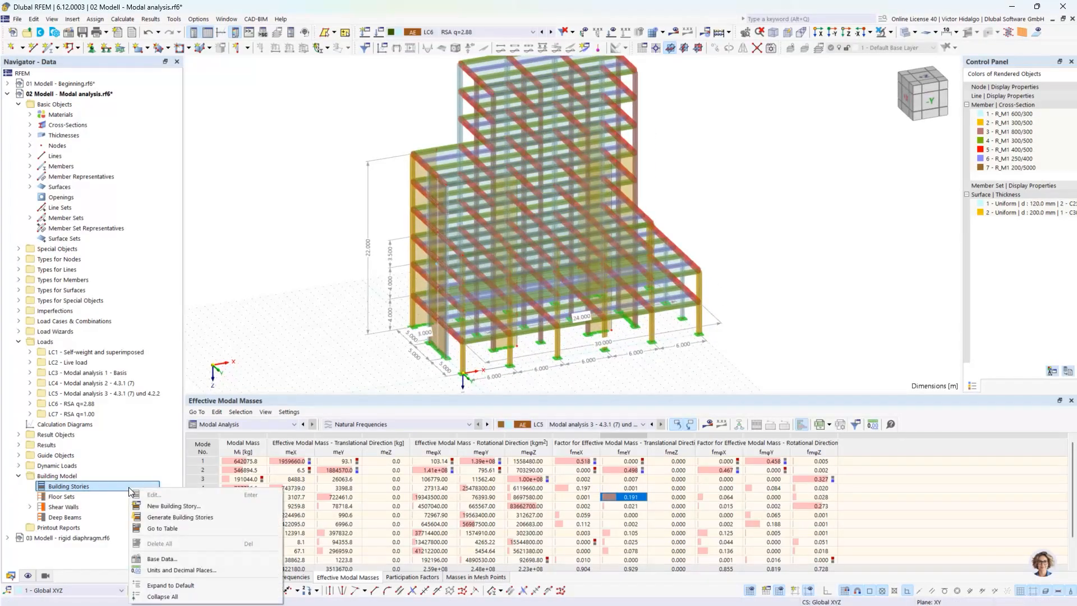
{"action": "left_click", "coordinate": [207, 517]}
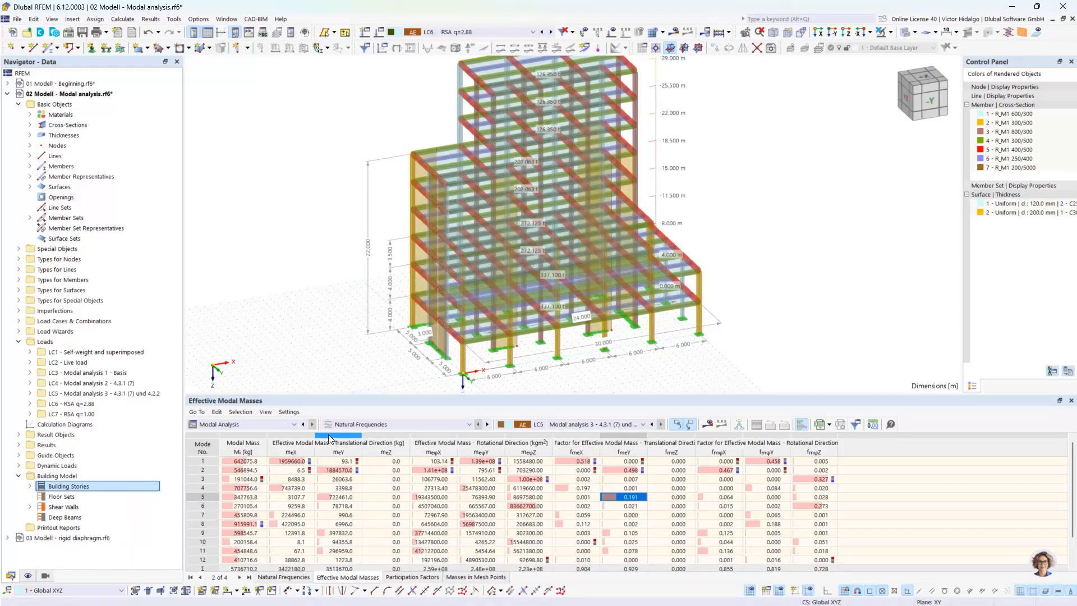
{"action": "left_click", "coordinate": [30, 486]}
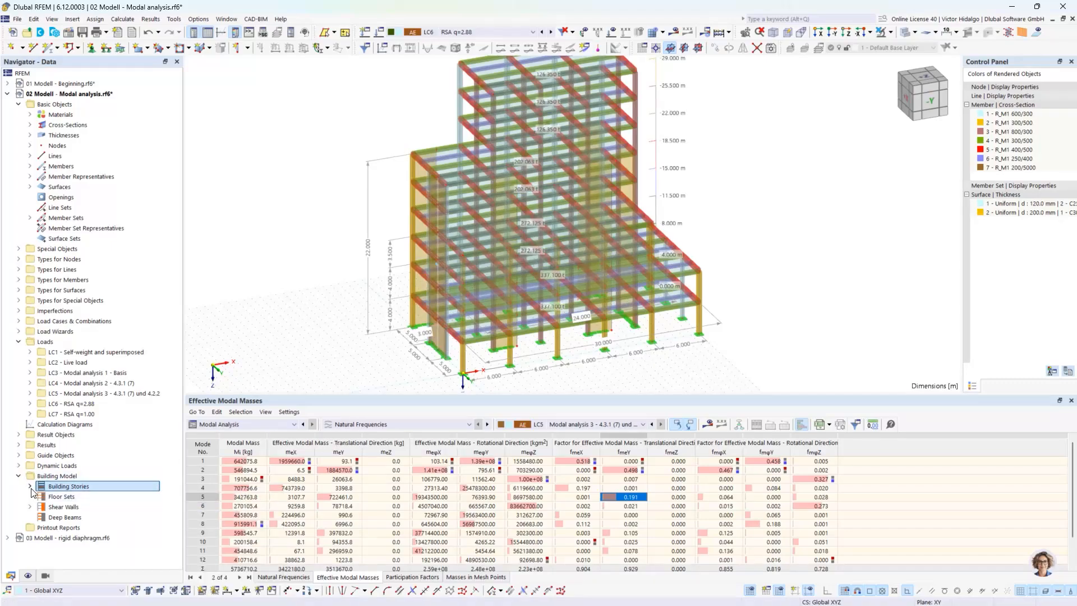
Step: Open the generated building stories for editing and examine the dimensions, masses and gravity centres of stories 0, 1 and 2
{"action": "right_click", "coordinate": [65, 488]}
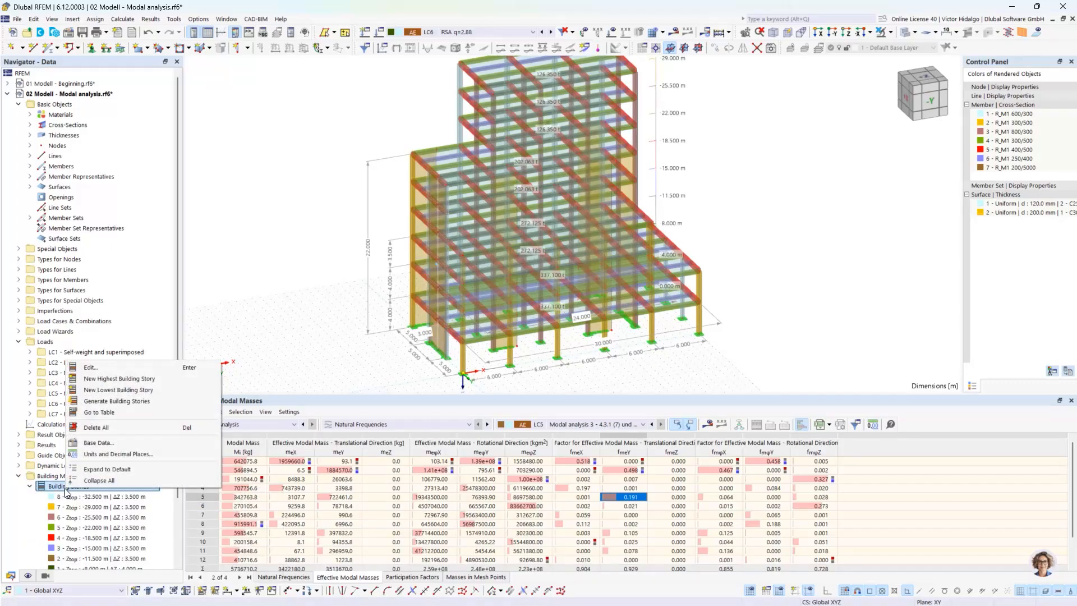
{"action": "left_click", "coordinate": [129, 369]}
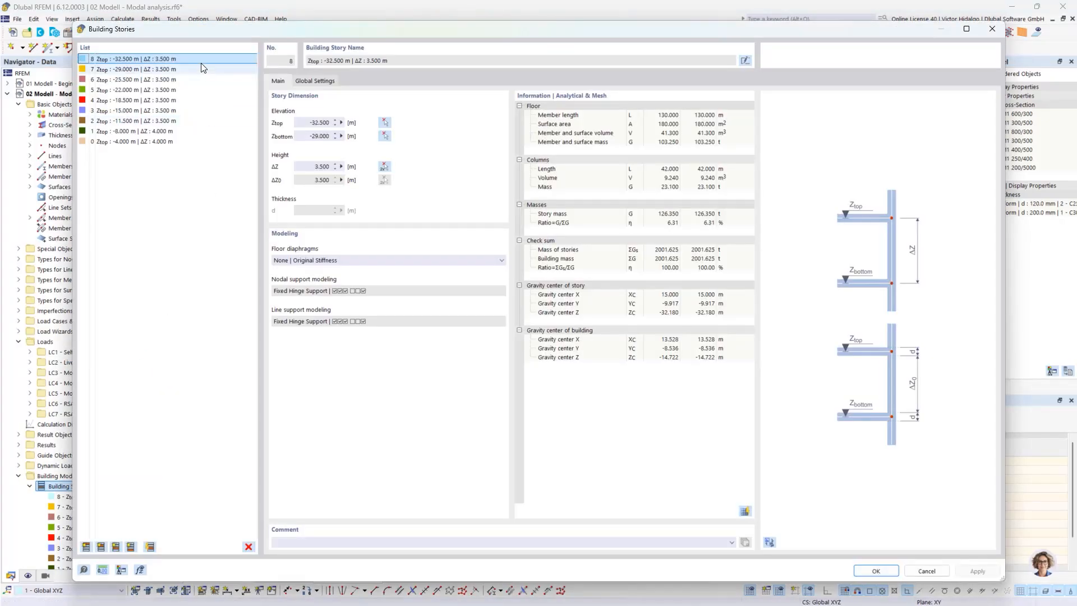
{"action": "left_click", "coordinate": [183, 142]}
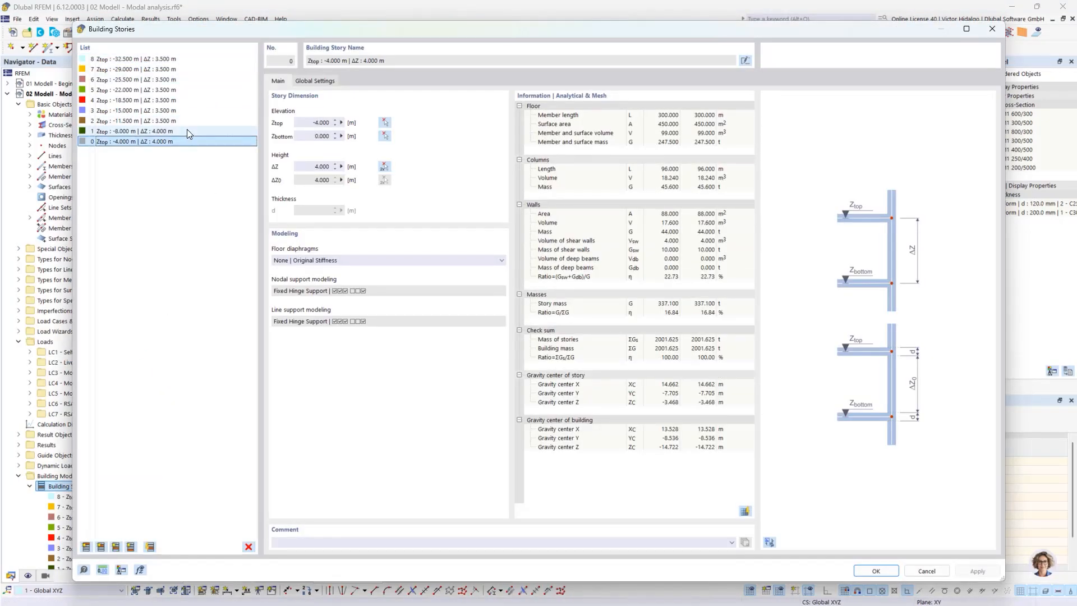
{"action": "left_click", "coordinate": [187, 130]}
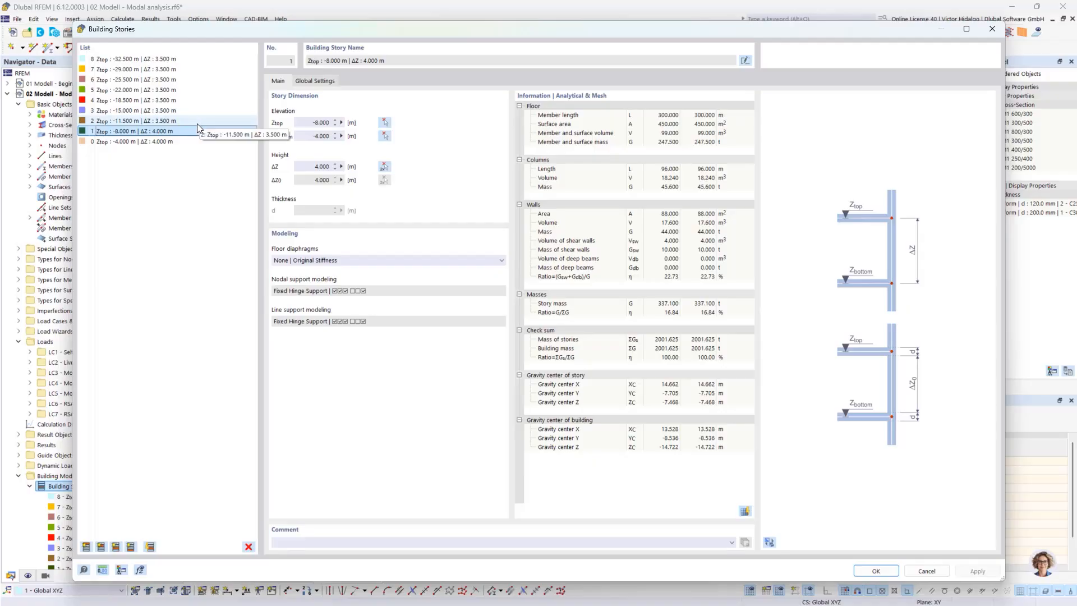
{"action": "left_click", "coordinate": [197, 122]}
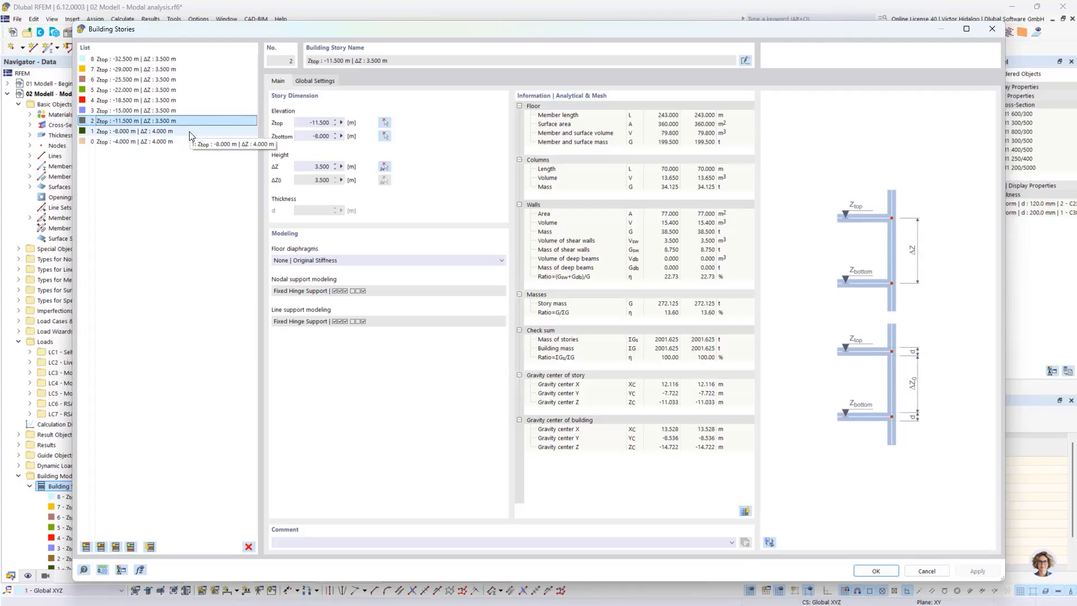
Step: Select all building stories from 8 to 0 and apply None | Original Stiffness as their floor diaphragm option
{"action": "left_click", "coordinate": [189, 110]}
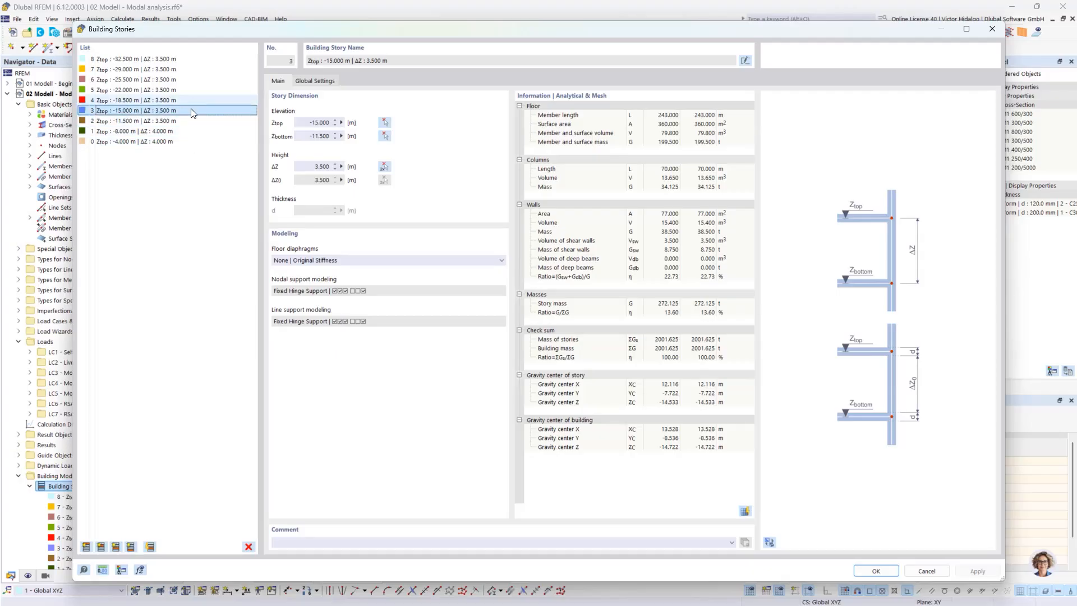
{"action": "left_click", "coordinate": [192, 62]}
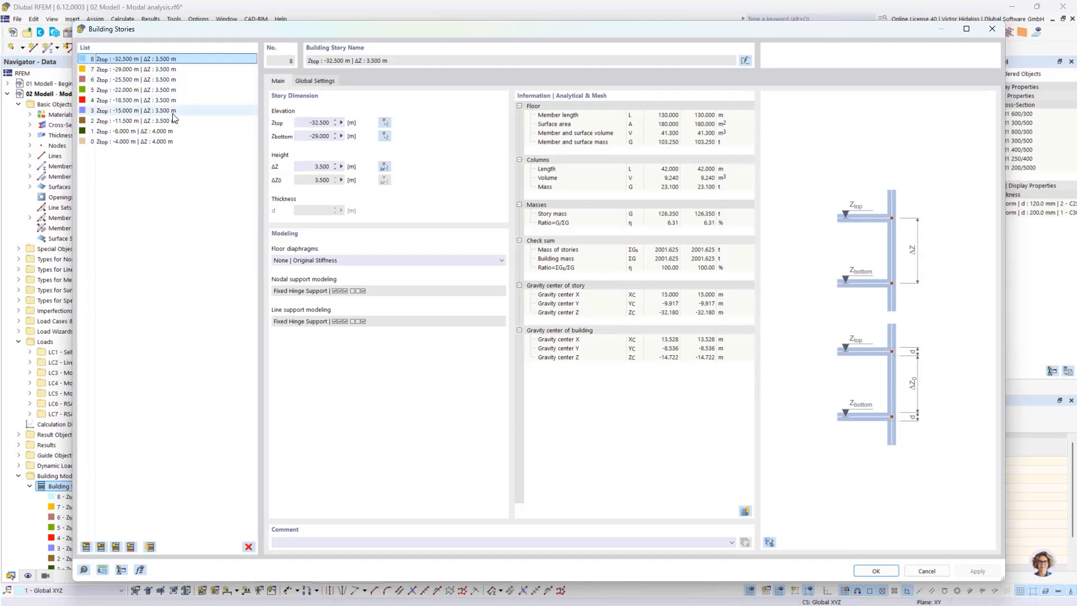
{"action": "left_click", "coordinate": [191, 144], "text": "shift"}
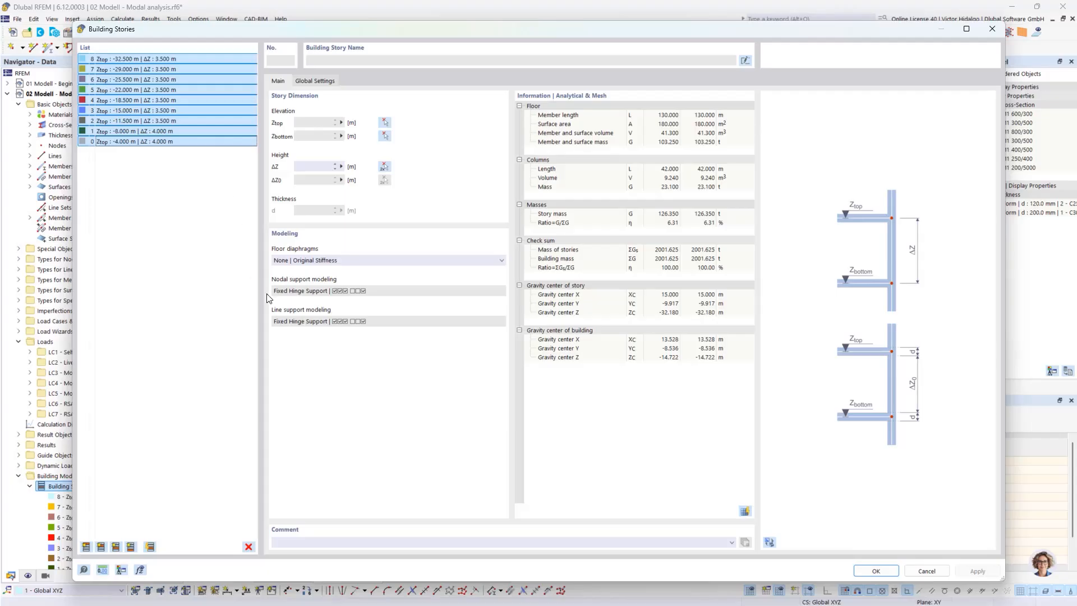
{"action": "left_click", "coordinate": [351, 260]}
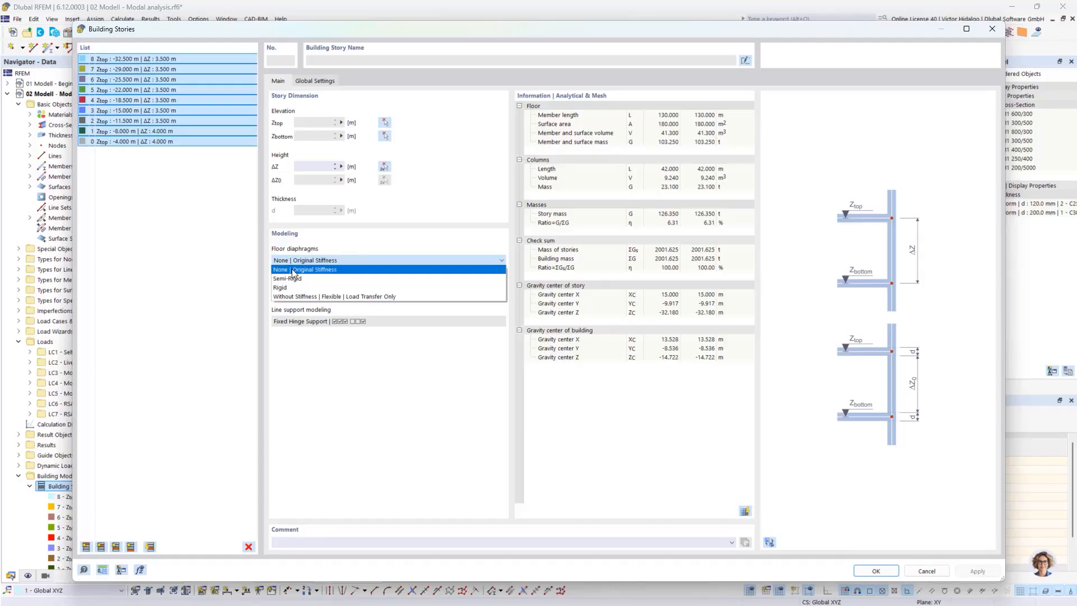
{"action": "left_click", "coordinate": [330, 270]}
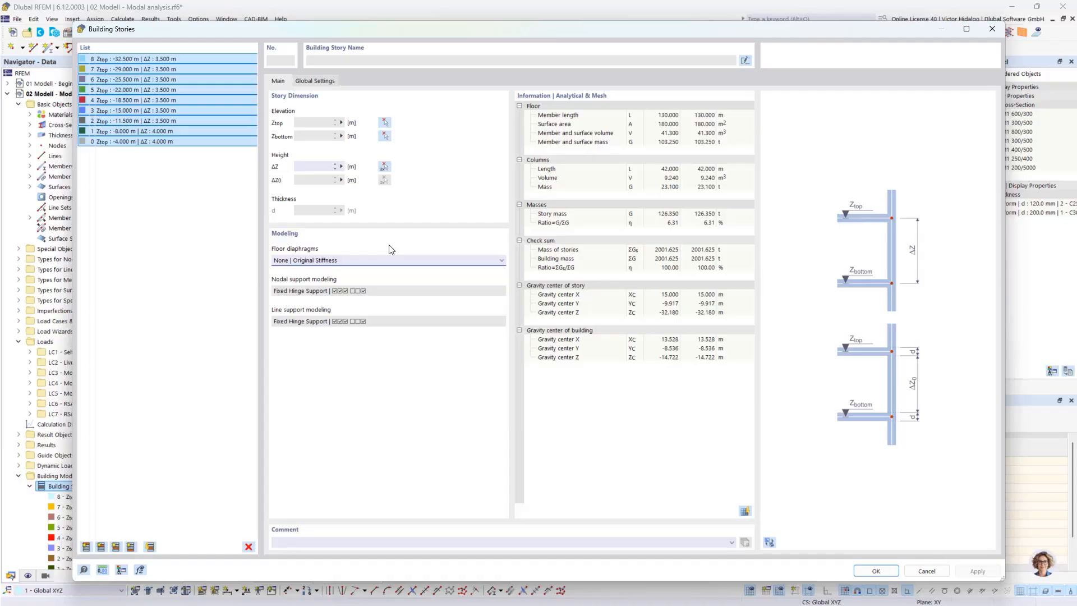
{"action": "left_click", "coordinate": [385, 260]}
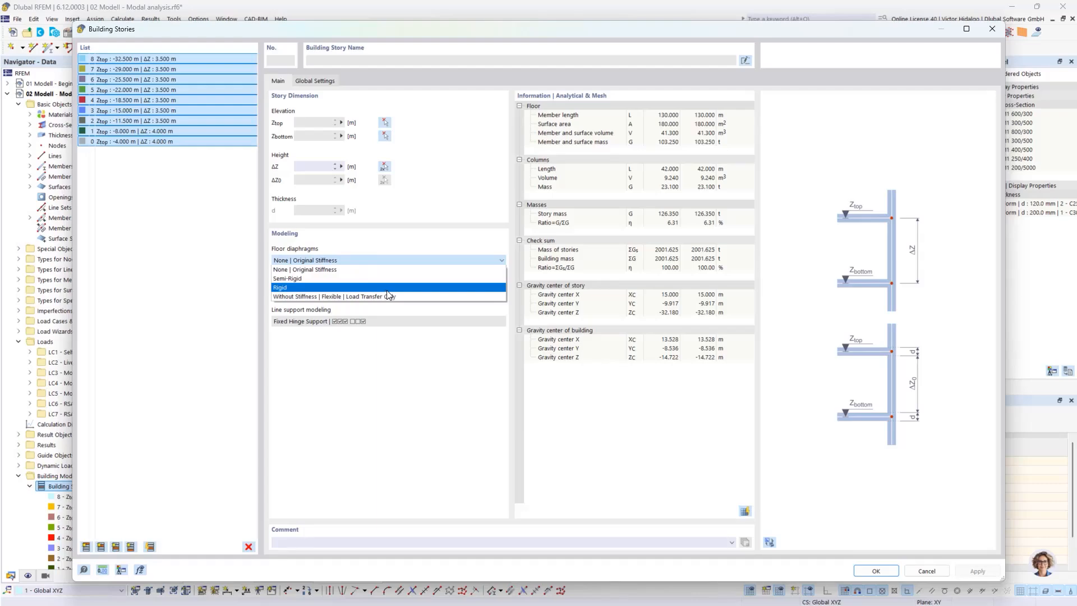
{"action": "left_click", "coordinate": [409, 270]}
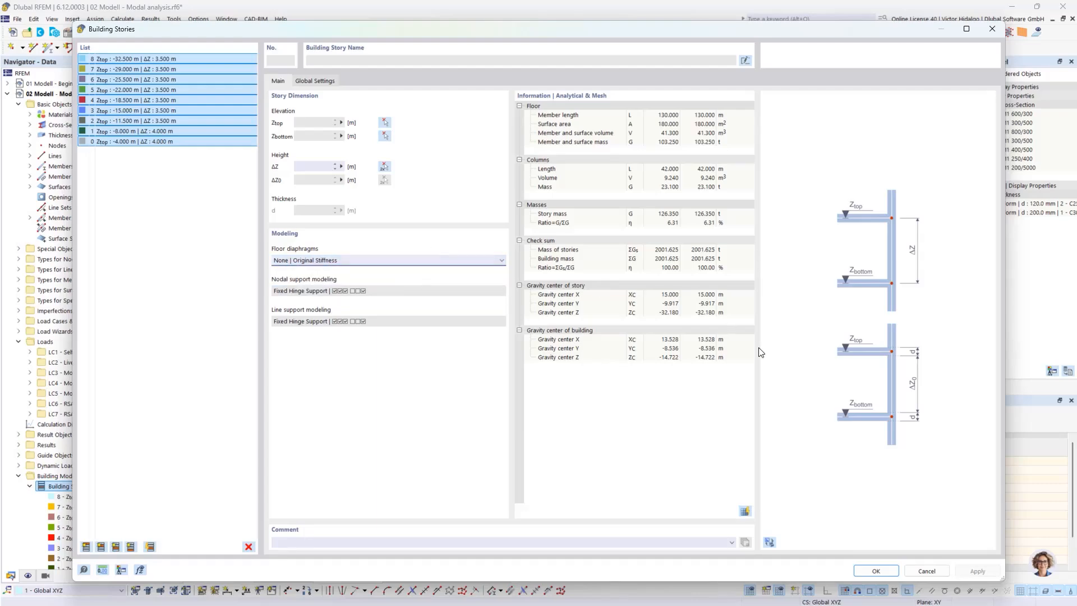
{"action": "left_click", "coordinate": [876, 571]}
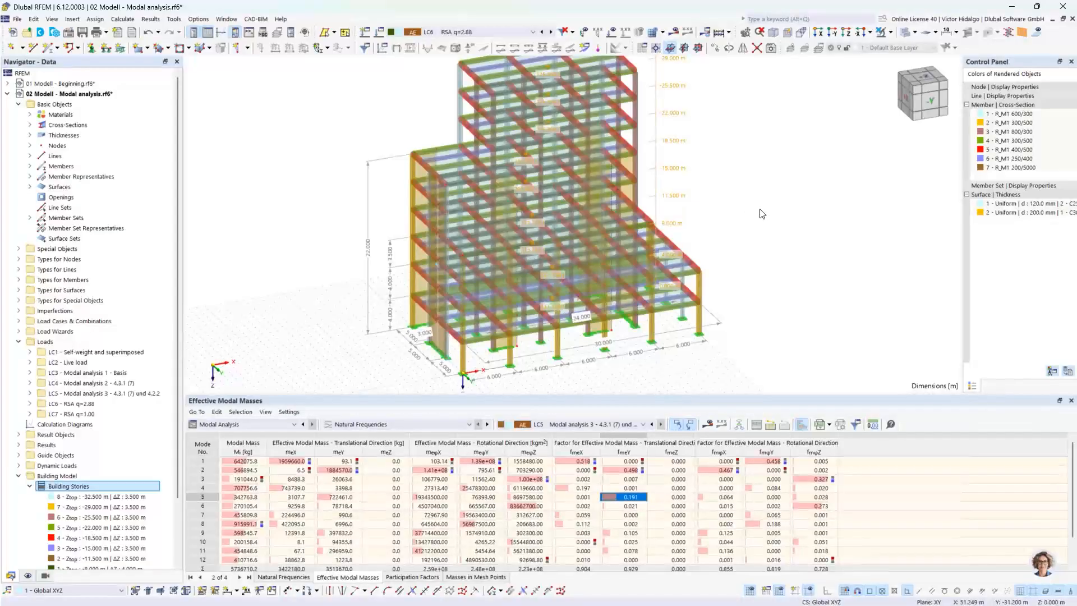
Step: Show the calculated displacement results of load case LC6 - RSA q=2.88 on the model
{"action": "left_click", "coordinate": [475, 33]}
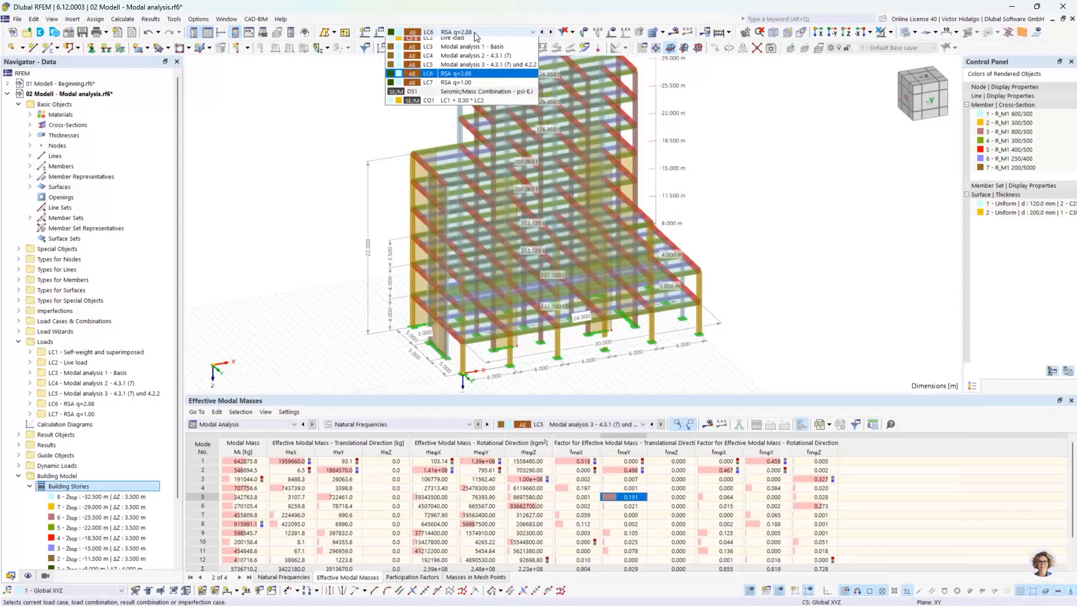
{"action": "left_click", "coordinate": [472, 86]}
{"action": "middle_click_drag", "start_coordinate": [764, 193], "coordinate": [753, 211]}
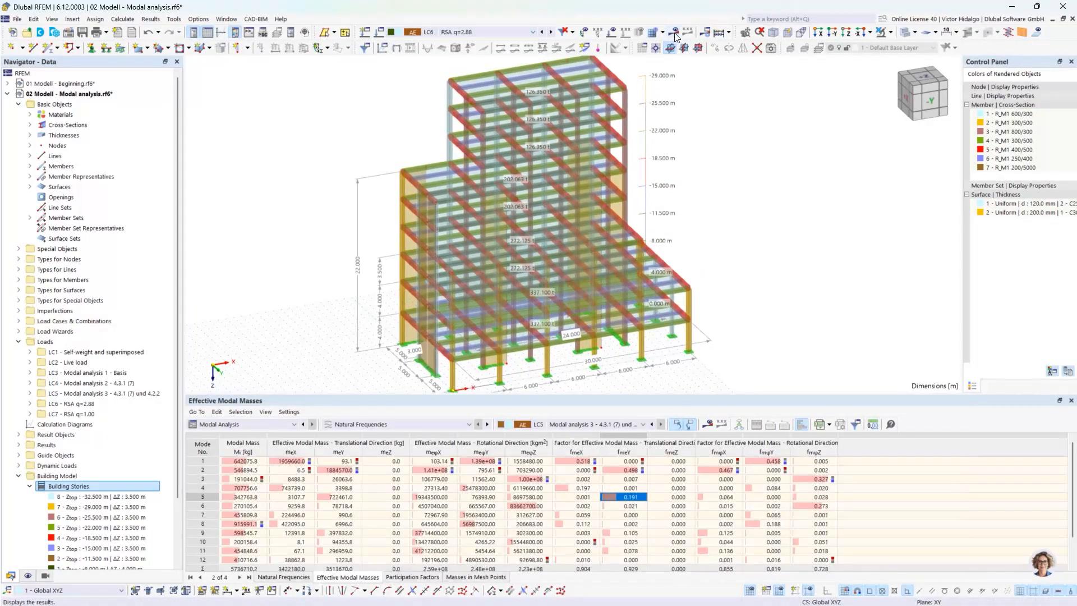
{"action": "left_click", "coordinate": [676, 34]}
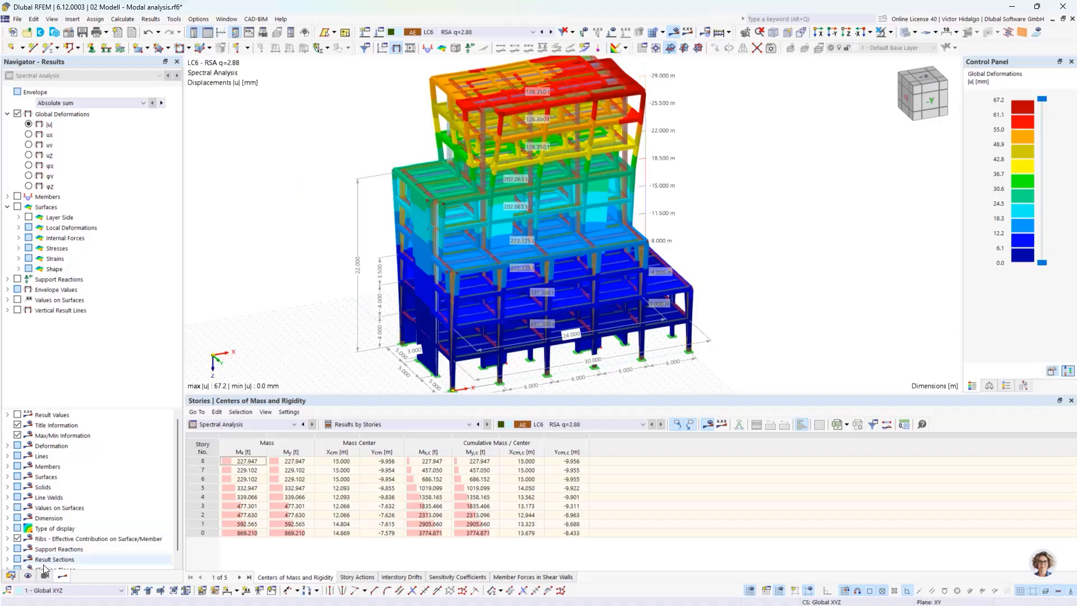
Step: Collapse the 02 Modell - Modal analysis tree in the data navigator and tile the open model windows vertically
{"action": "left_click", "coordinate": [10, 575]}
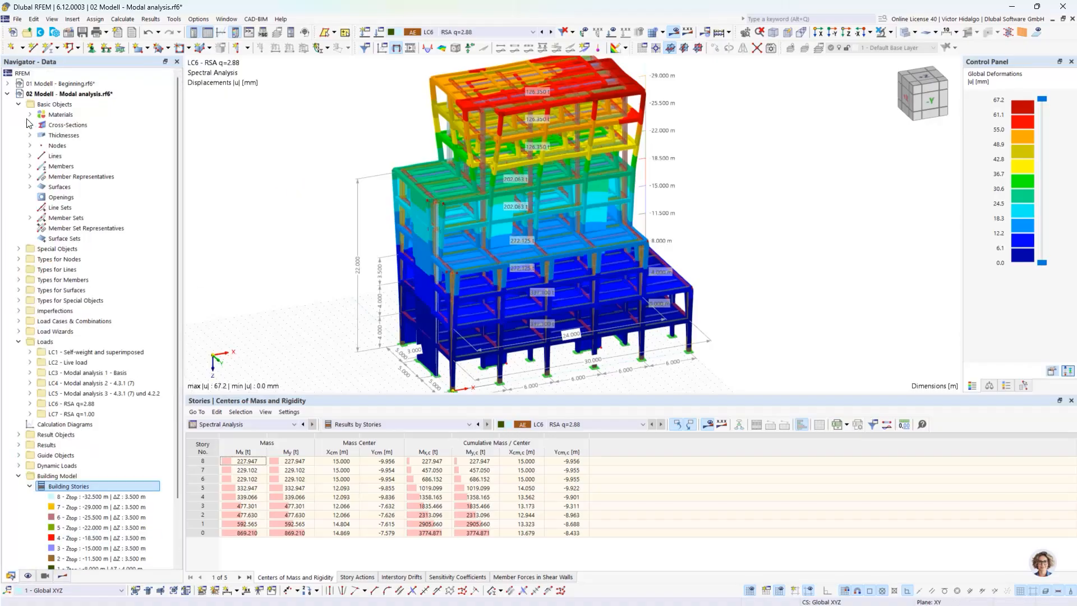
{"action": "left_click", "coordinate": [7, 94]}
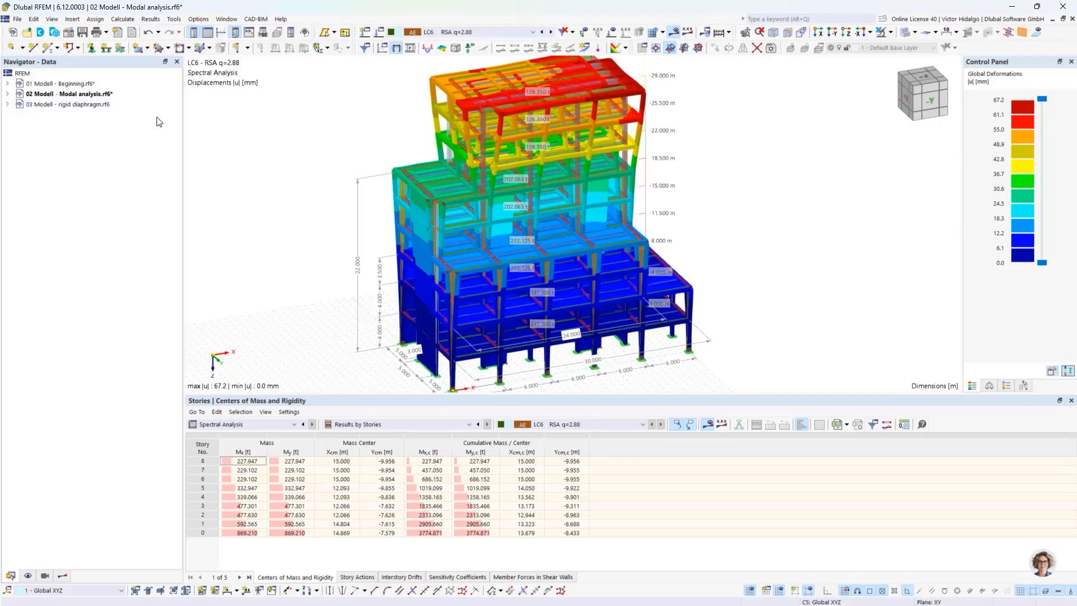
{"action": "left_click", "coordinate": [229, 19]}
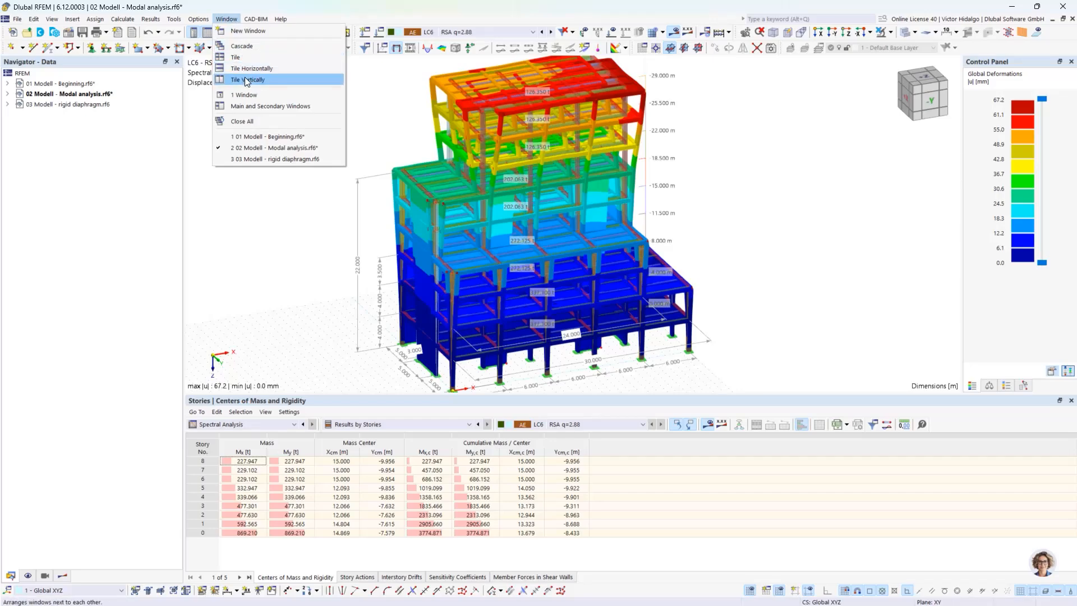
{"action": "left_click", "coordinate": [250, 80]}
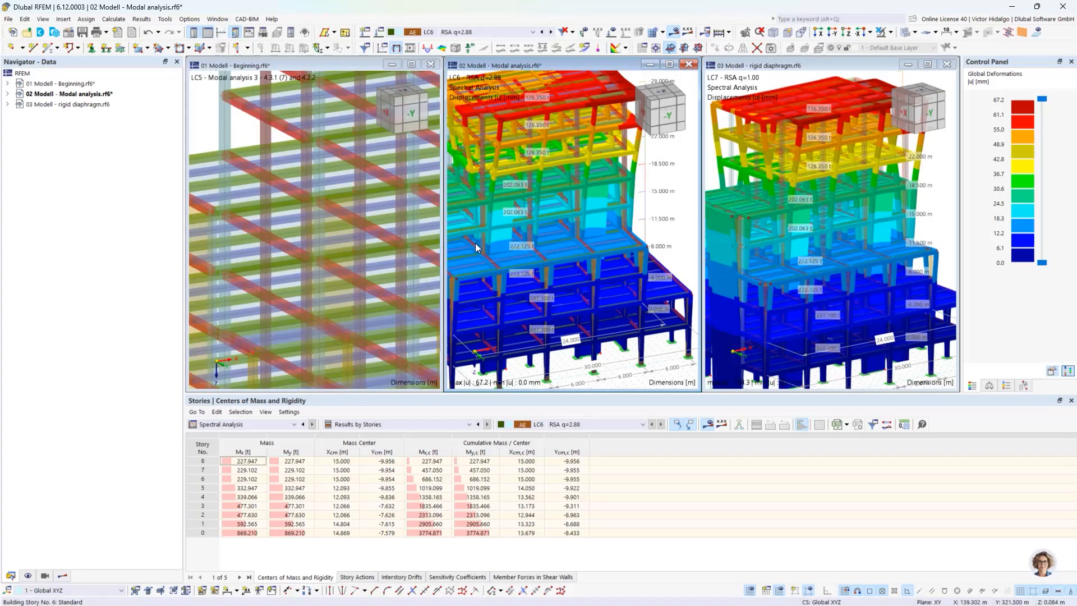
Step: Close 01 Modell - Beginning without saving its changes and tile the two remaining model windows vertically
{"action": "left_click", "coordinate": [365, 86]}
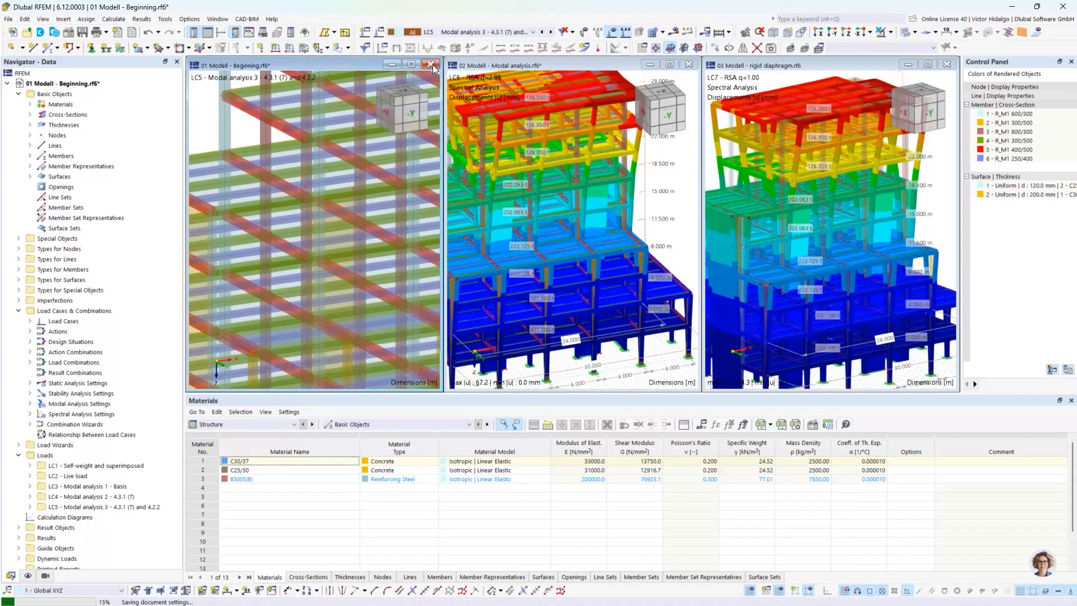
{"action": "left_click", "coordinate": [431, 64]}
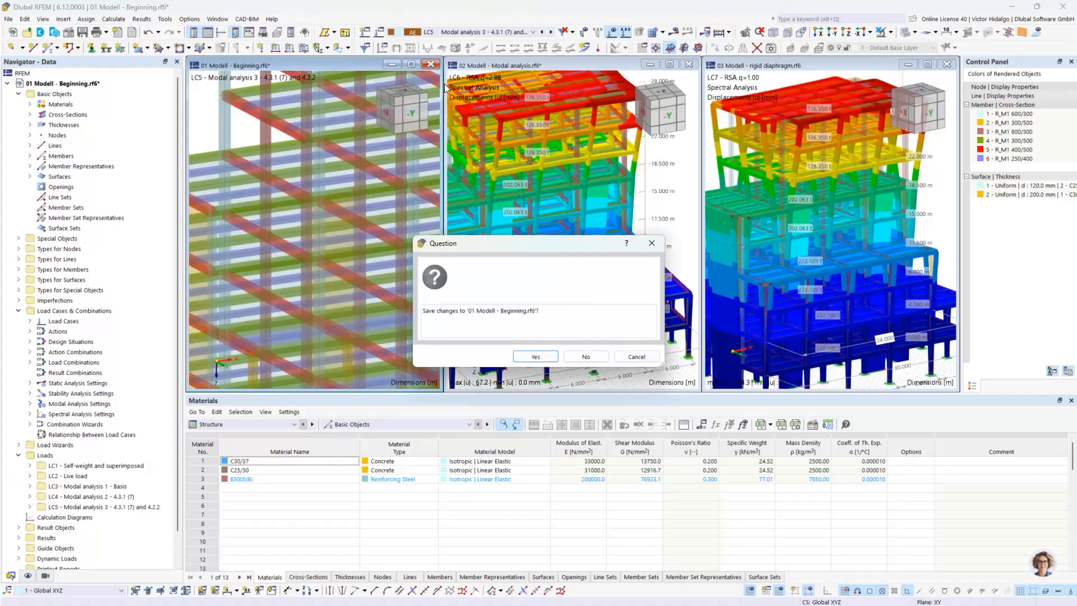
{"action": "left_click", "coordinate": [576, 357]}
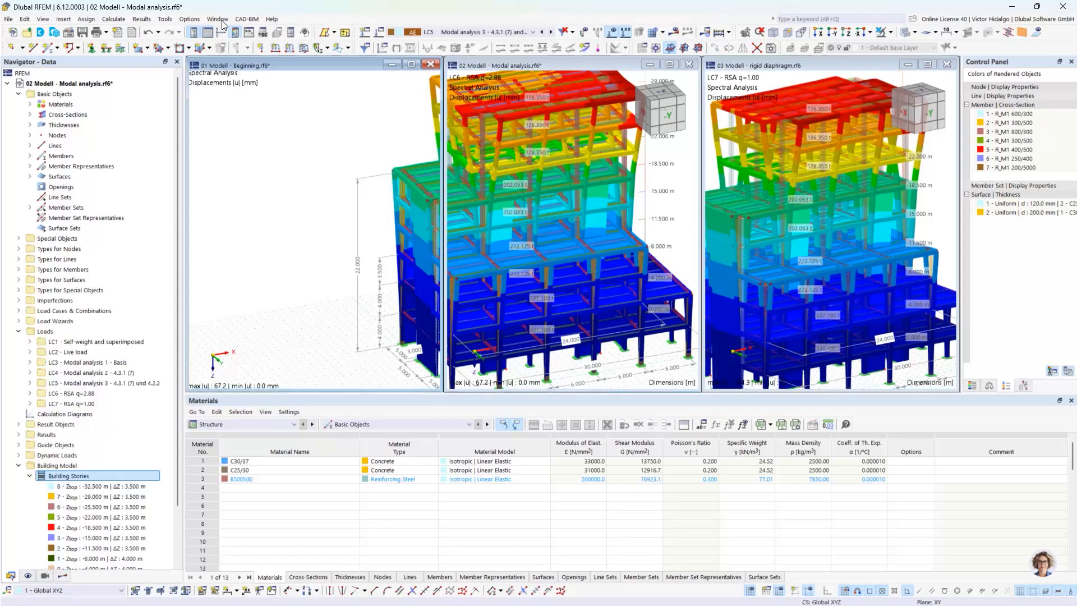
{"action": "left_click", "coordinate": [221, 21]}
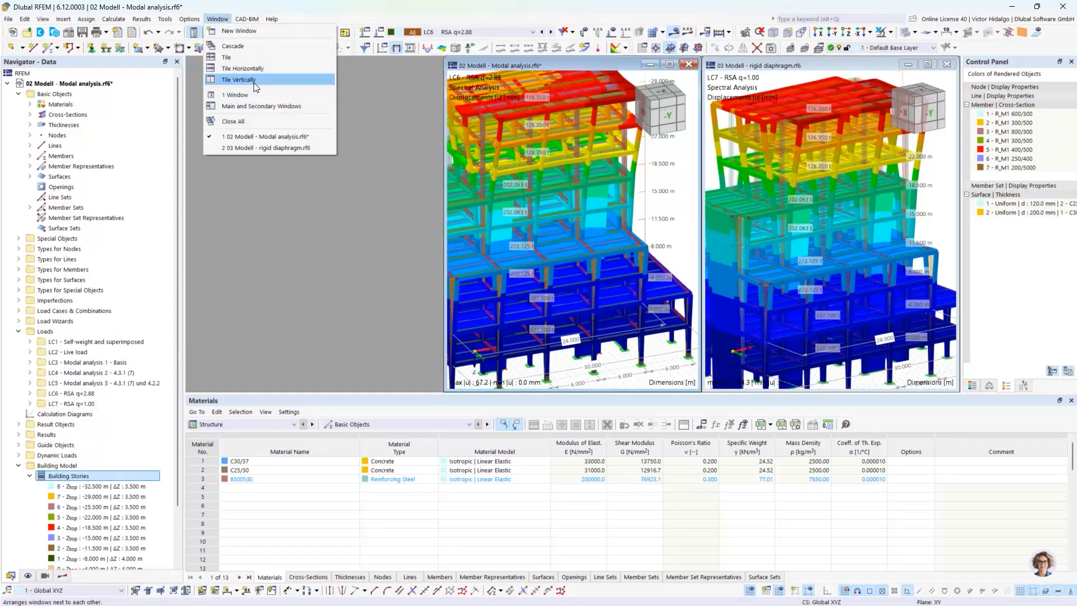
{"action": "left_click", "coordinate": [253, 81]}
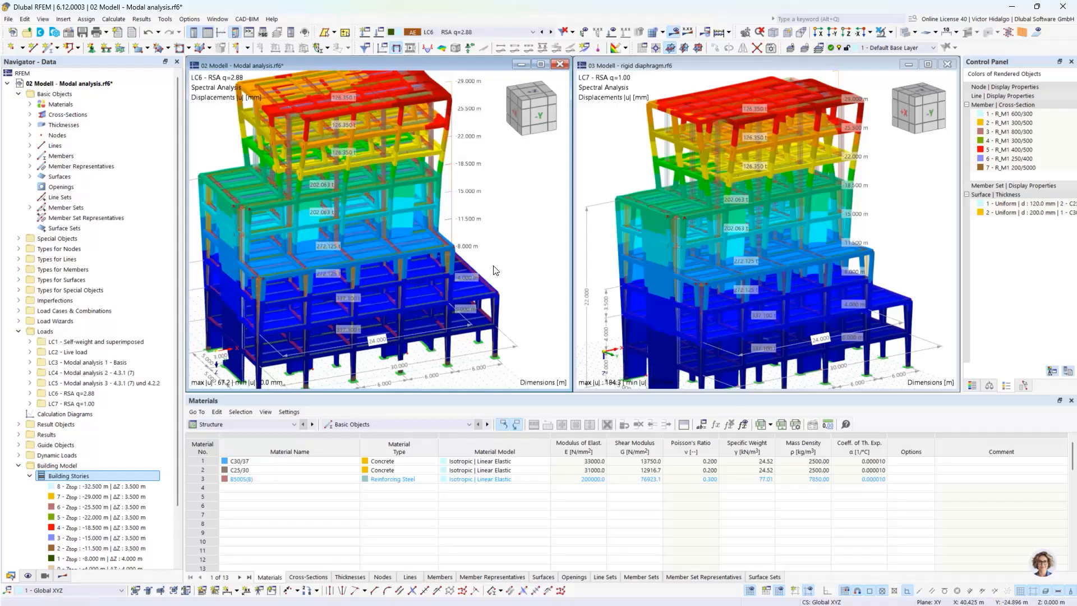
Step: Display the translational masses mX of load case LC5 - Modal analysis 3 in the 02 Modell window
{"action": "scroll", "coordinate": [556, 259], "scroll_direction": "down", "scroll_amount": 1}
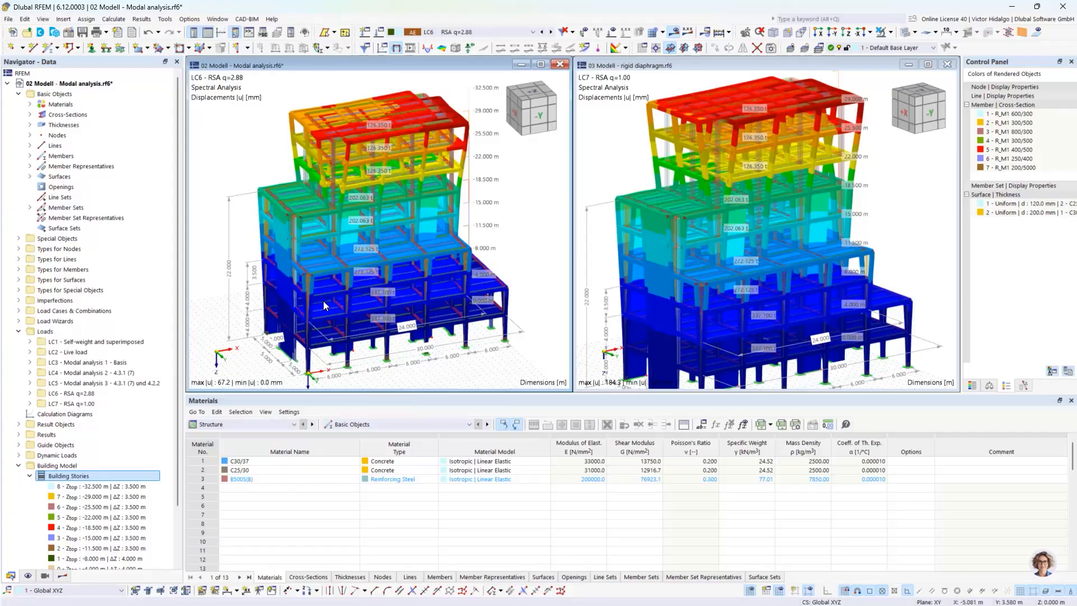
{"action": "left_click", "coordinate": [466, 32]}
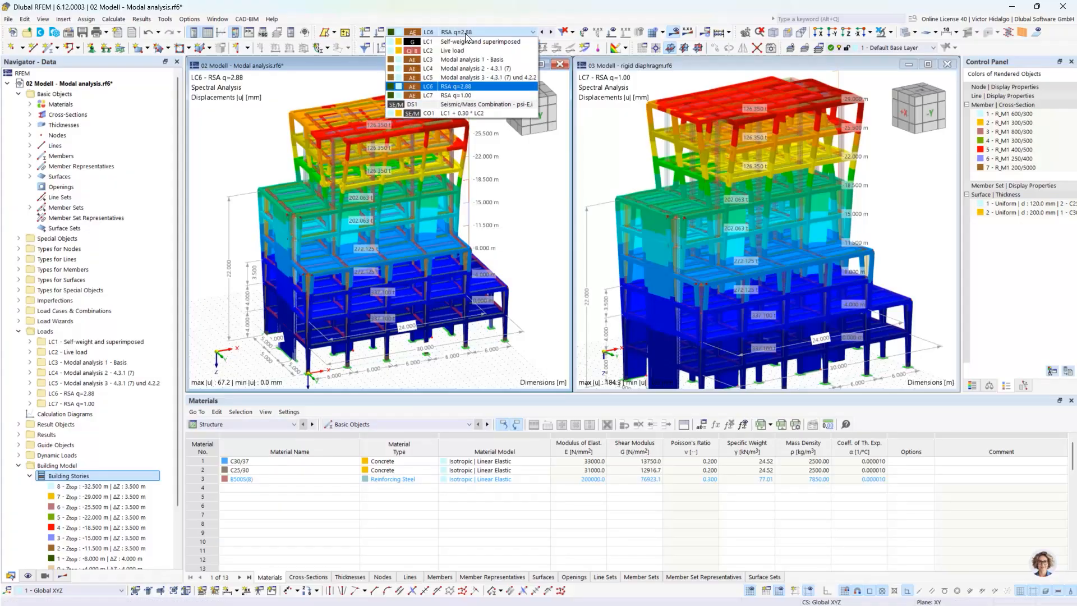
{"action": "left_click", "coordinate": [475, 79]}
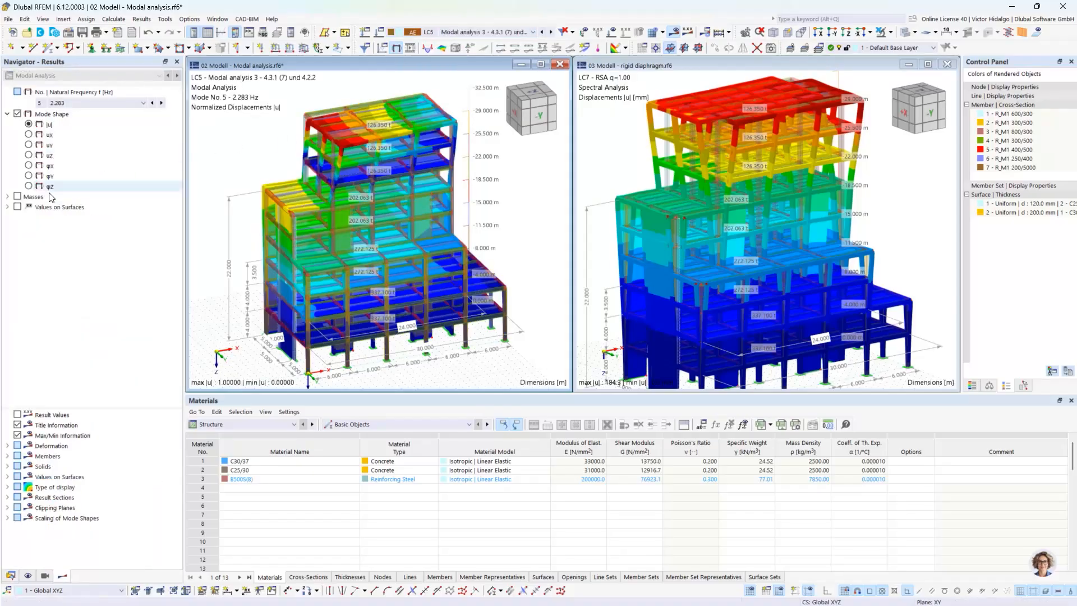
{"action": "left_click", "coordinate": [7, 196]}
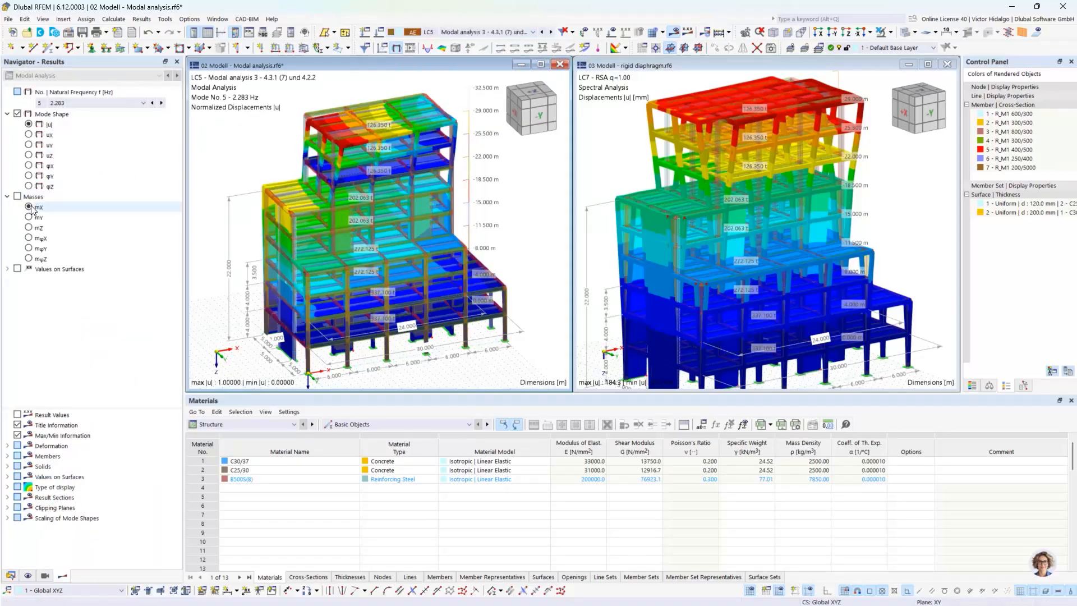
{"action": "left_click", "coordinate": [29, 207]}
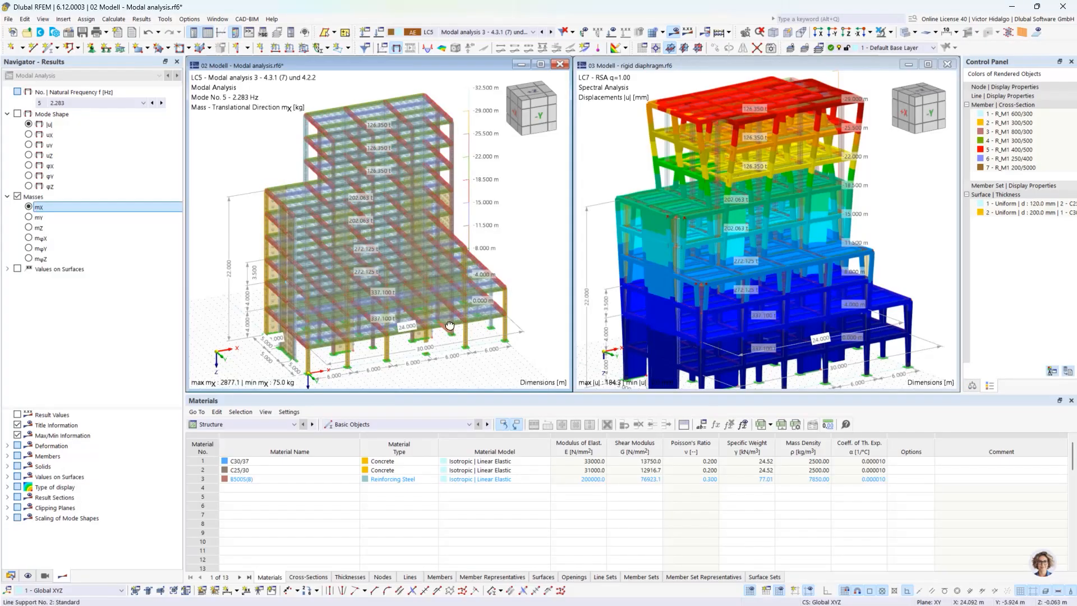
{"action": "middle_click_drag", "start_coordinate": [448, 328], "coordinate": [447, 303], "text": "ctrl"}
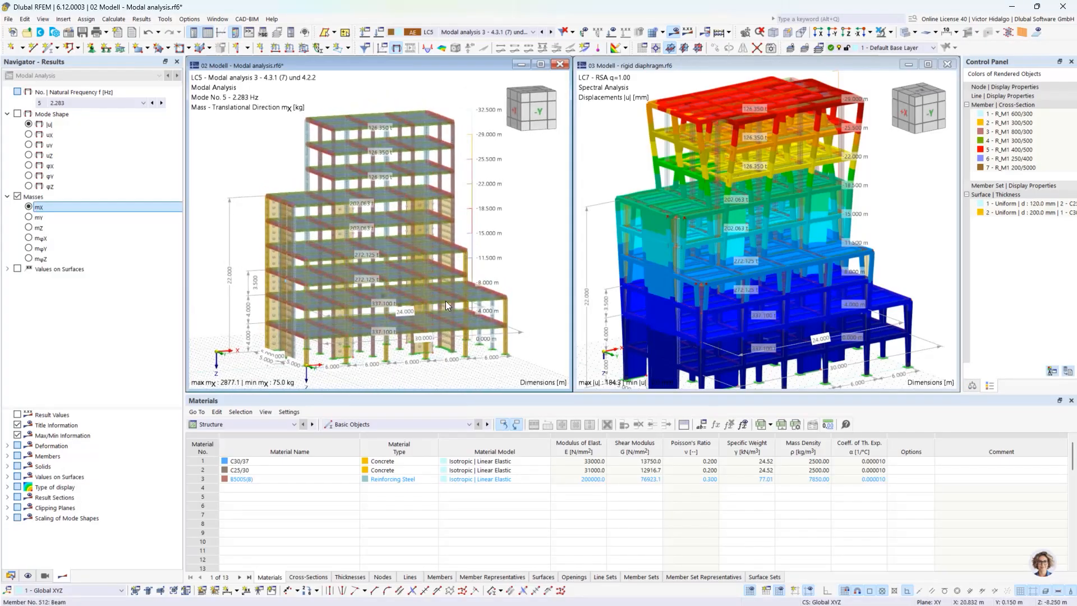
Step: Review the general and member mesh settings, including the target finite element length, and accept them as they are
{"action": "left_click", "coordinate": [662, 32]}
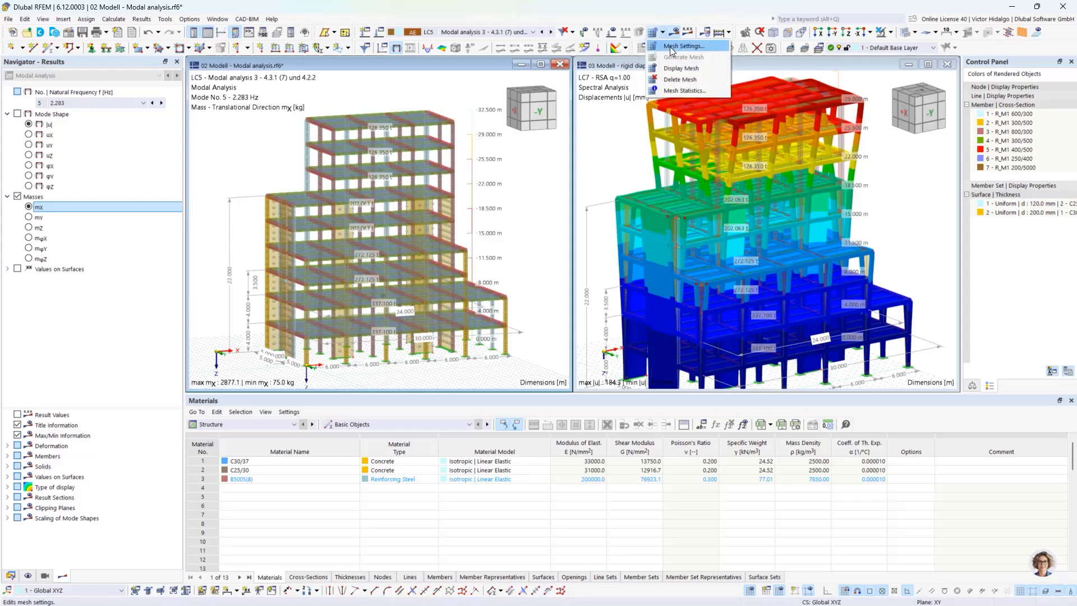
{"action": "left_click", "coordinate": [672, 46]}
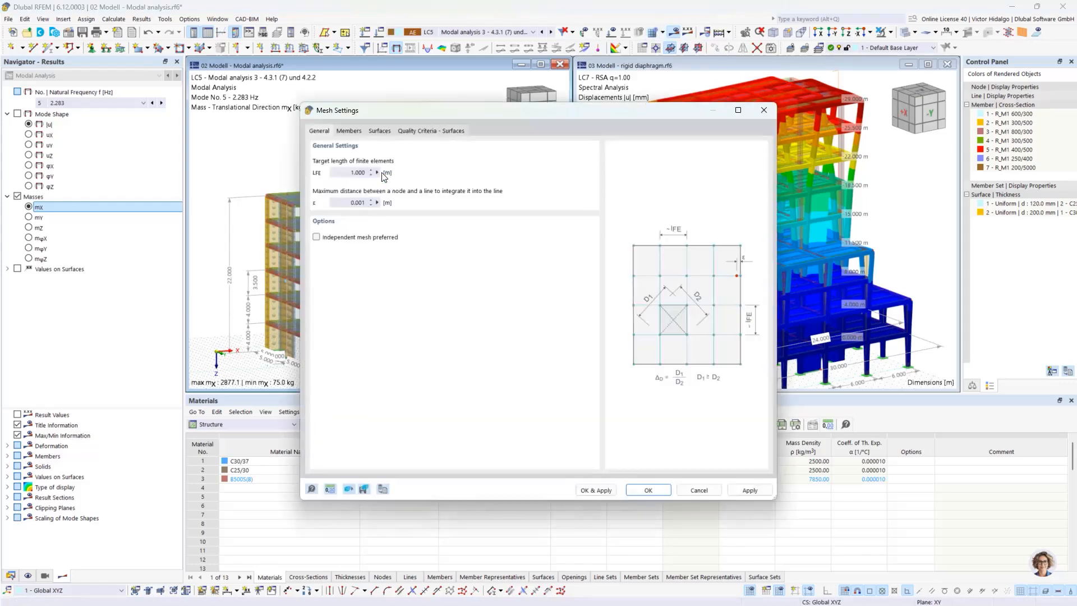
{"action": "left_click", "coordinate": [349, 132]}
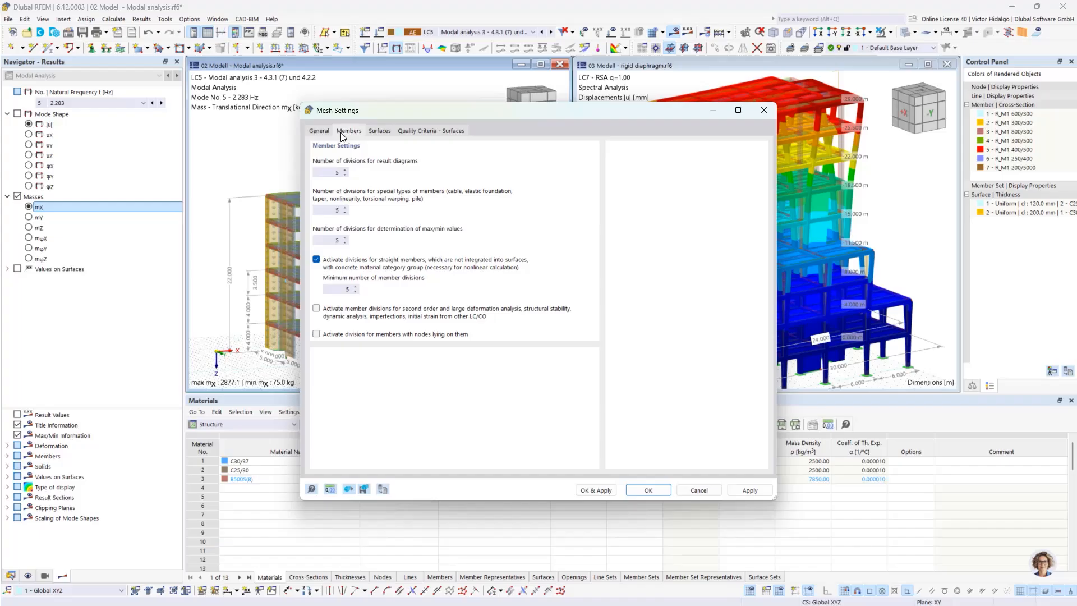
{"action": "left_click", "coordinate": [319, 132]}
{"action": "left_click", "coordinate": [648, 489]}
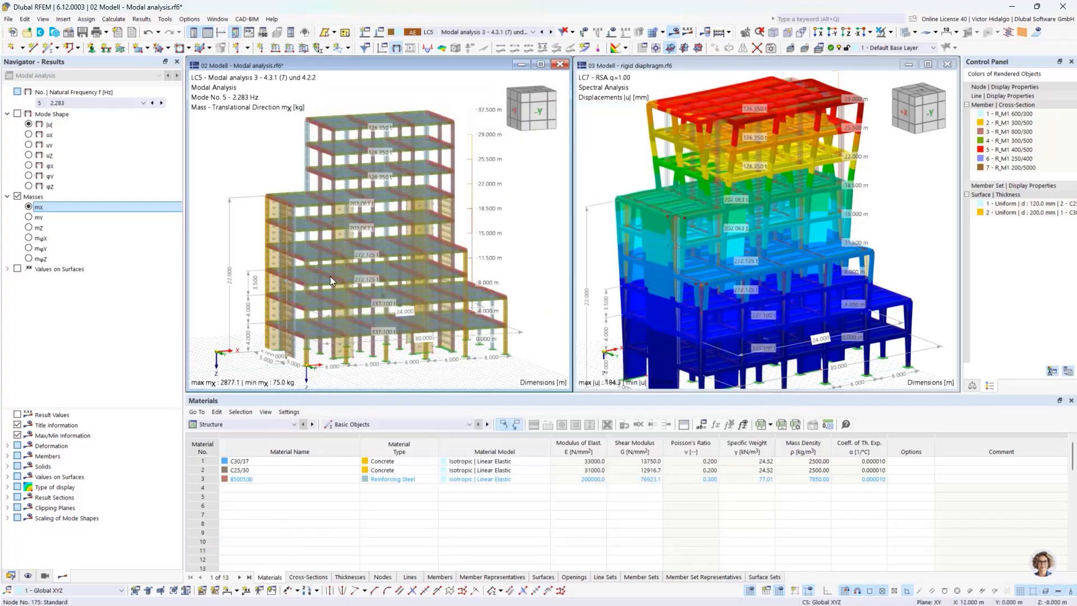
Step: Examine the distribution of mX masses on the shear walls, columns and floors in the lower stories of 02 Modell
{"action": "mouse_move", "coordinate": [329, 278]}
{"action": "middle_mouse_down"}
{"action": "mouse_move", "coordinate": [344, 280]}
{"action": "mouse_move", "coordinate": [330, 285]}
{"action": "middle_mouse_up"}
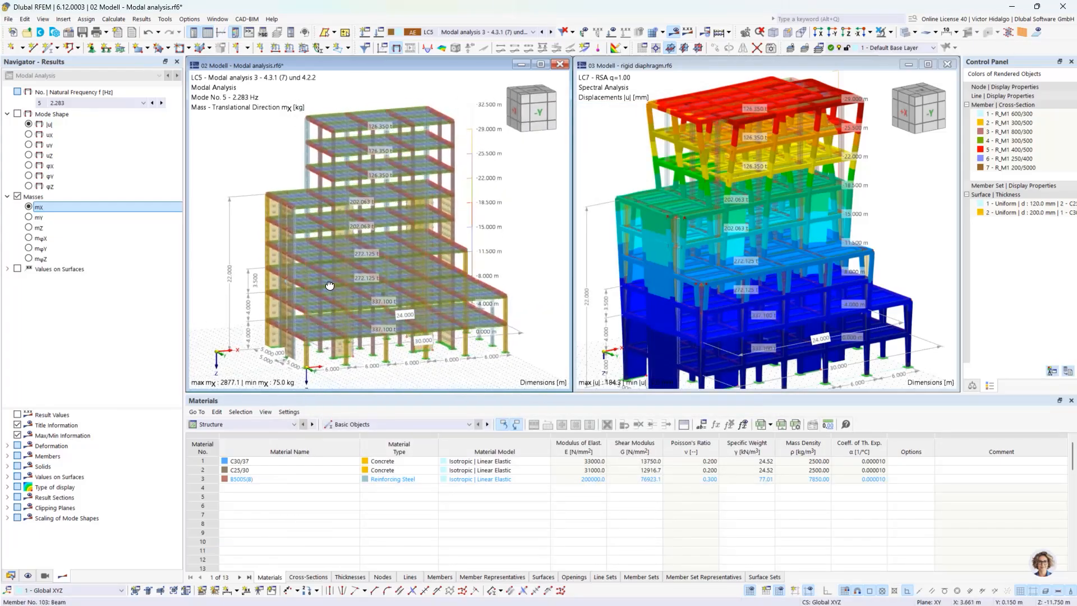
{"action": "scroll", "coordinate": [396, 352], "scroll_direction": "up", "scroll_amount": 5}
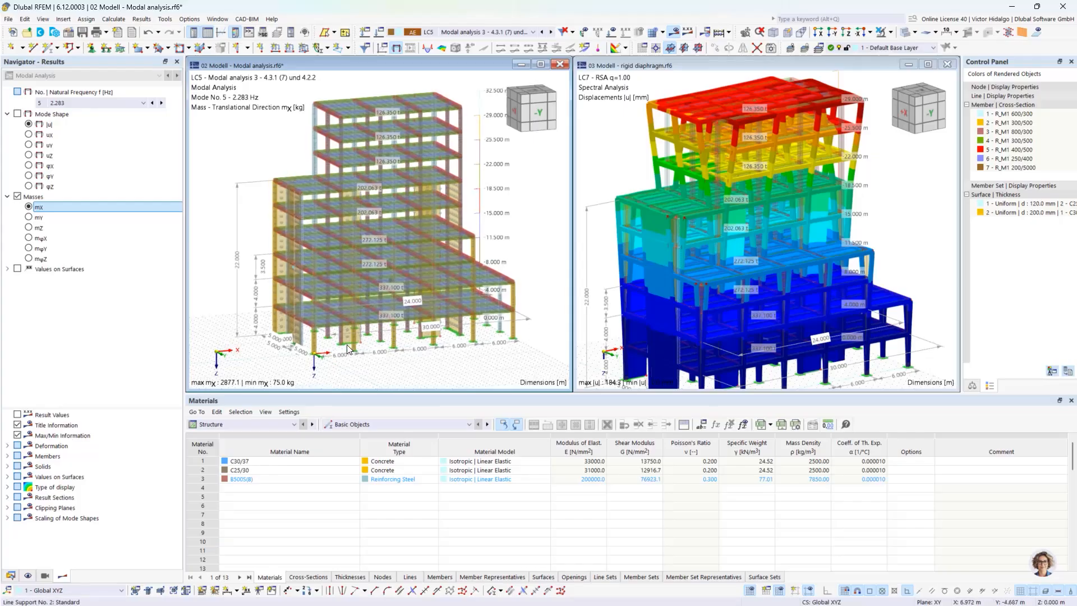
{"action": "middle_click_drag", "start_coordinate": [320, 332], "coordinate": [298, 332]}
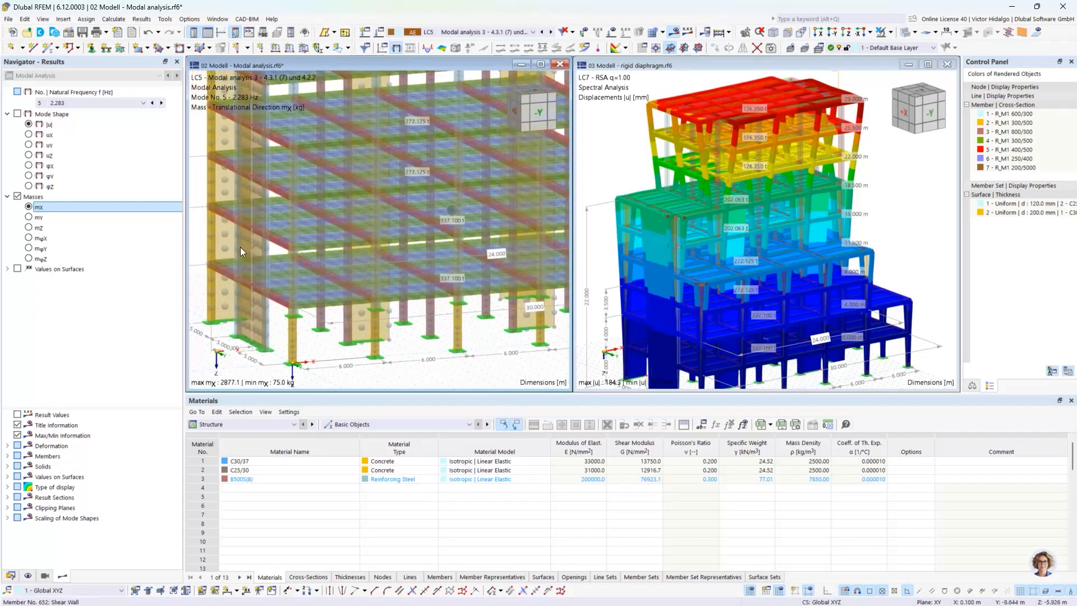
{"action": "middle_click_drag", "start_coordinate": [240, 247], "coordinate": [271, 287]}
{"action": "scroll", "coordinate": [272, 286], "scroll_direction": "down", "scroll_amount": 3}
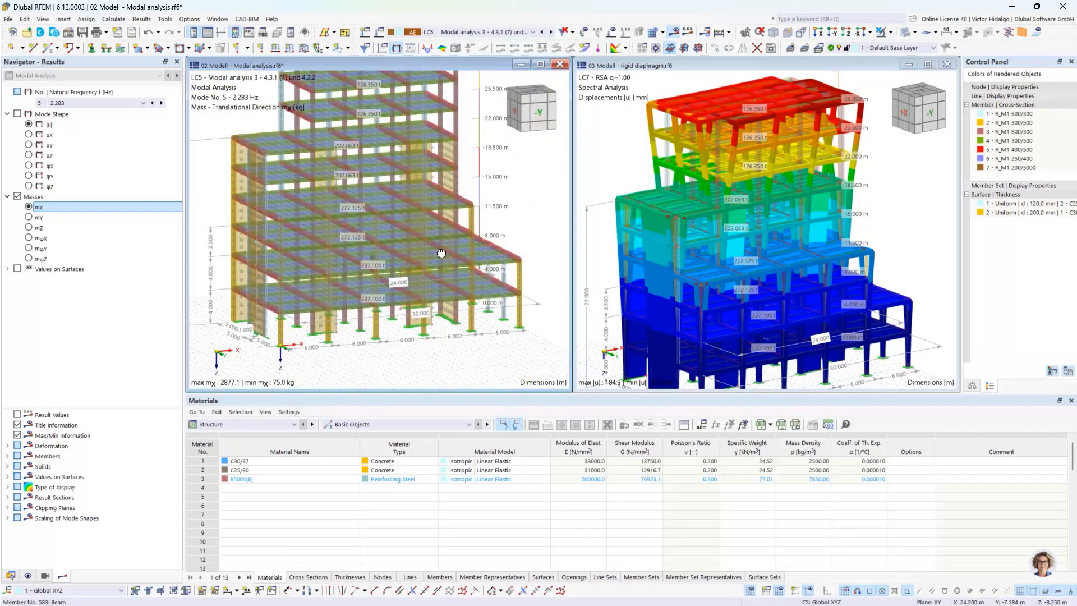
{"action": "mouse_move", "coordinate": [450, 259]}
{"action": "middle_mouse_down"}
{"action": "mouse_move", "coordinate": [432, 256]}
{"action": "mouse_move", "coordinate": [453, 255]}
{"action": "middle_mouse_up"}
{"action": "scroll", "coordinate": [508, 311], "scroll_direction": "up", "scroll_amount": 4}
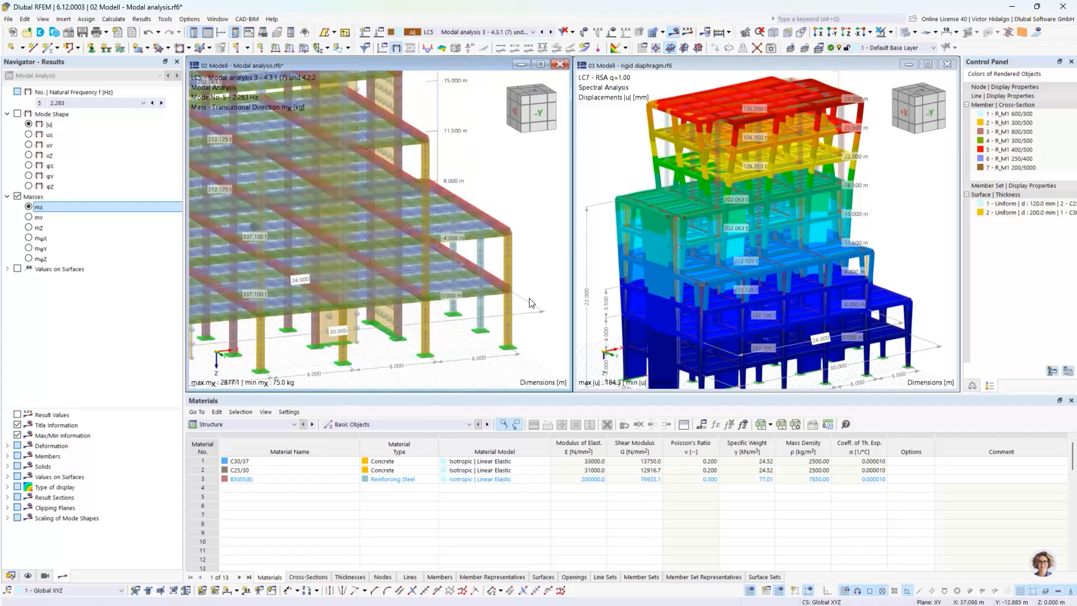
Step: Examine the mX masses over the full height of the building in 02 Modell, from perspective and near-front views
{"action": "scroll", "coordinate": [510, 318], "scroll_direction": "down", "scroll_amount": 6}
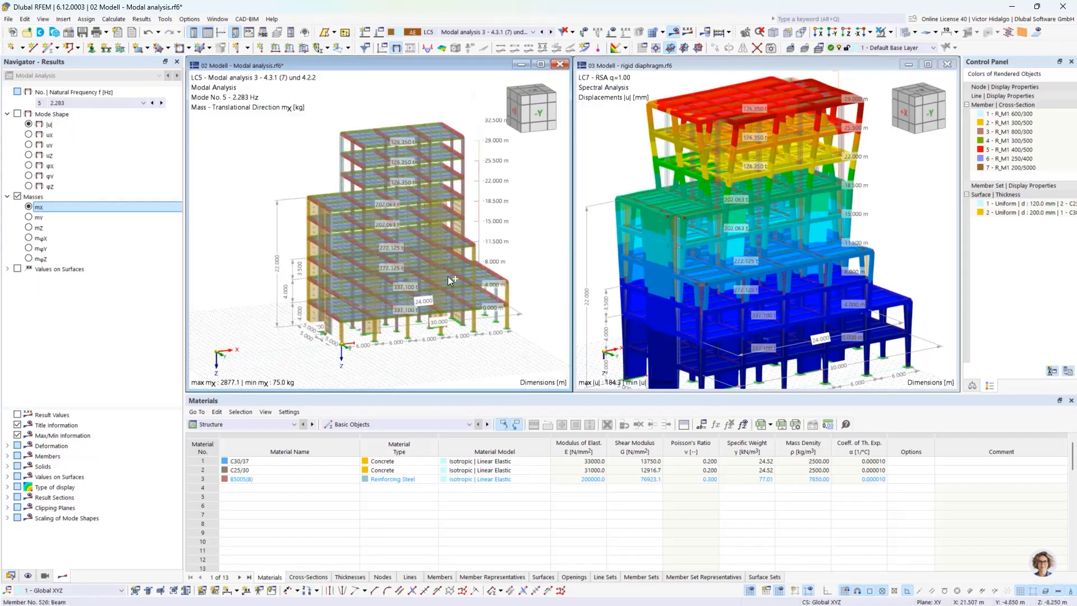
{"action": "scroll", "coordinate": [452, 217], "scroll_direction": "up", "scroll_amount": 3}
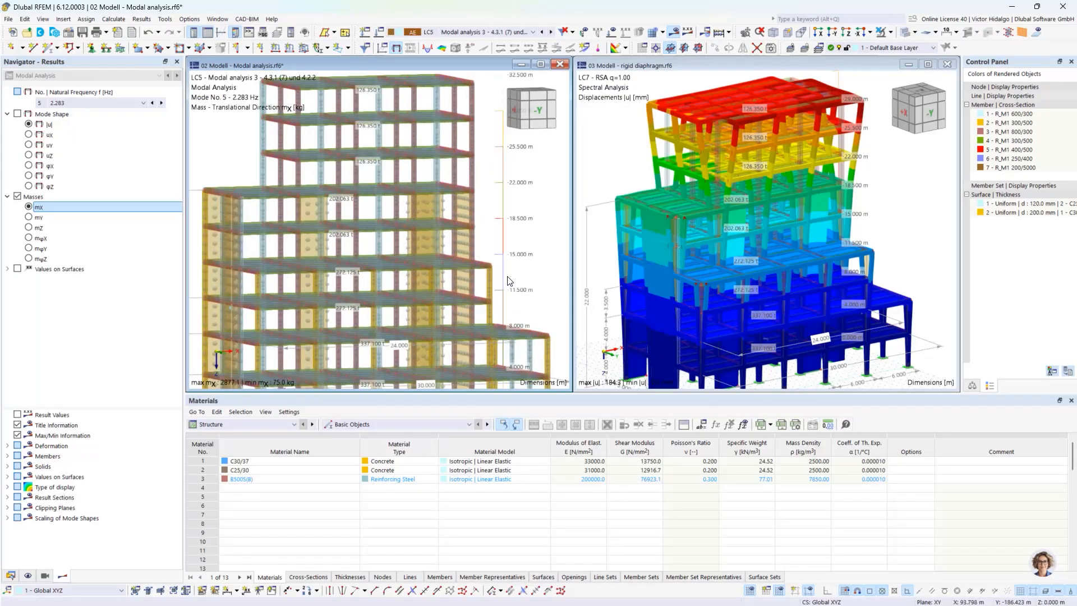
{"action": "scroll", "coordinate": [435, 235], "scroll_direction": "down", "scroll_amount": 4}
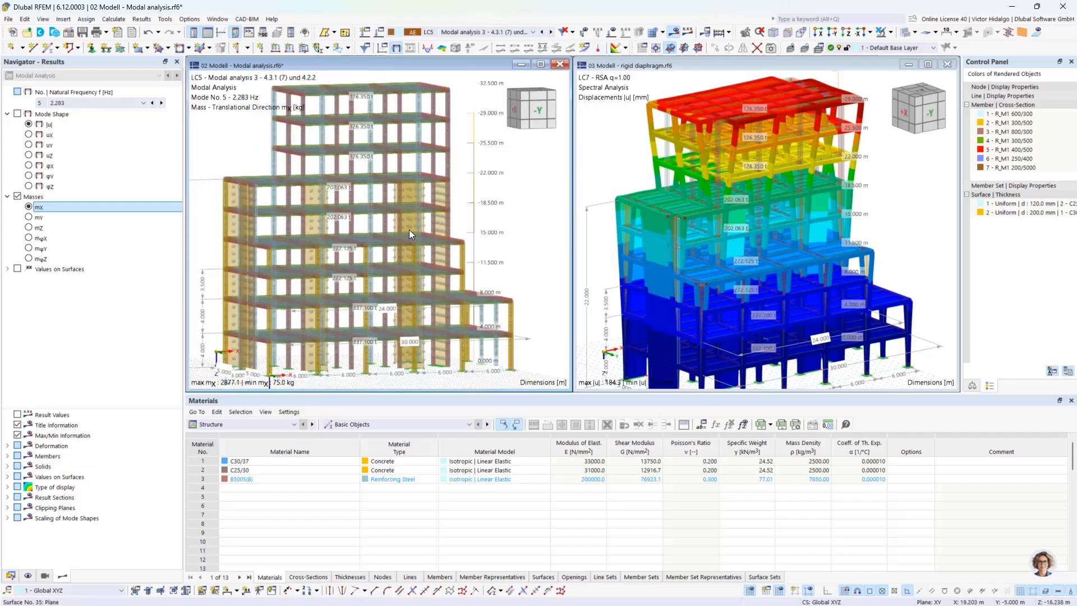
{"action": "middle_click_drag", "start_coordinate": [423, 233], "coordinate": [436, 247]}
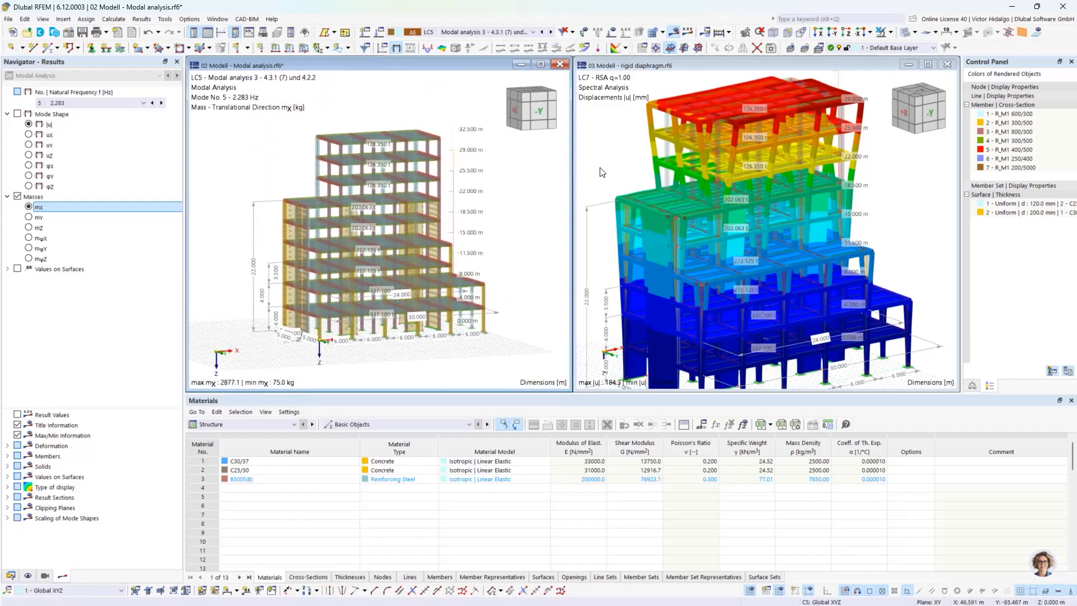
{"action": "scroll", "coordinate": [460, 228], "scroll_direction": "up", "scroll_amount": 1}
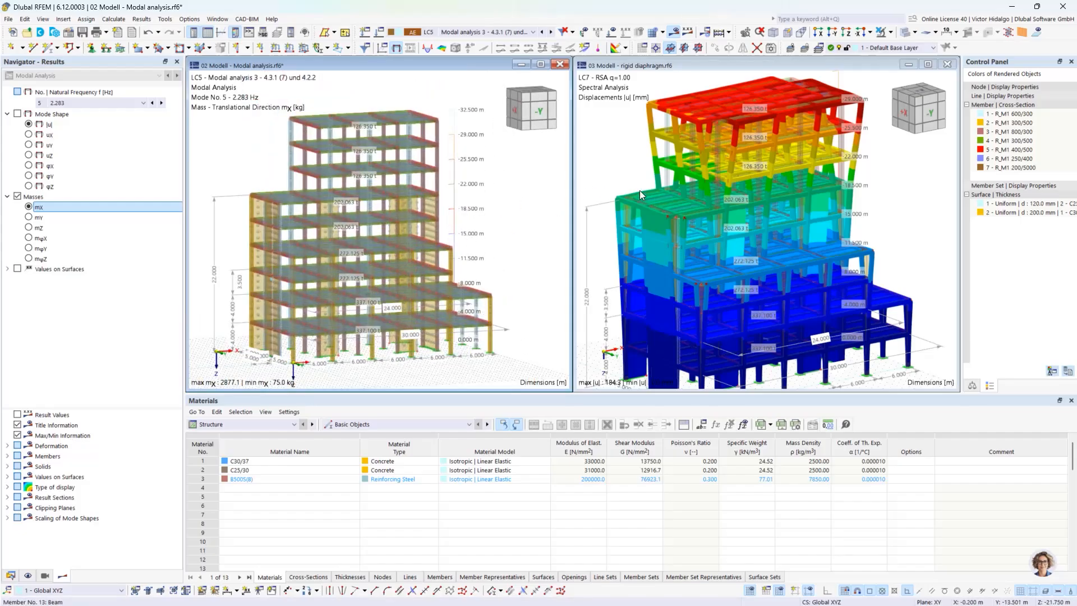
Step: Switch to the 03 Modell - rigid diaphragm model and hide its displacement results
{"action": "left_click", "coordinate": [614, 156]}
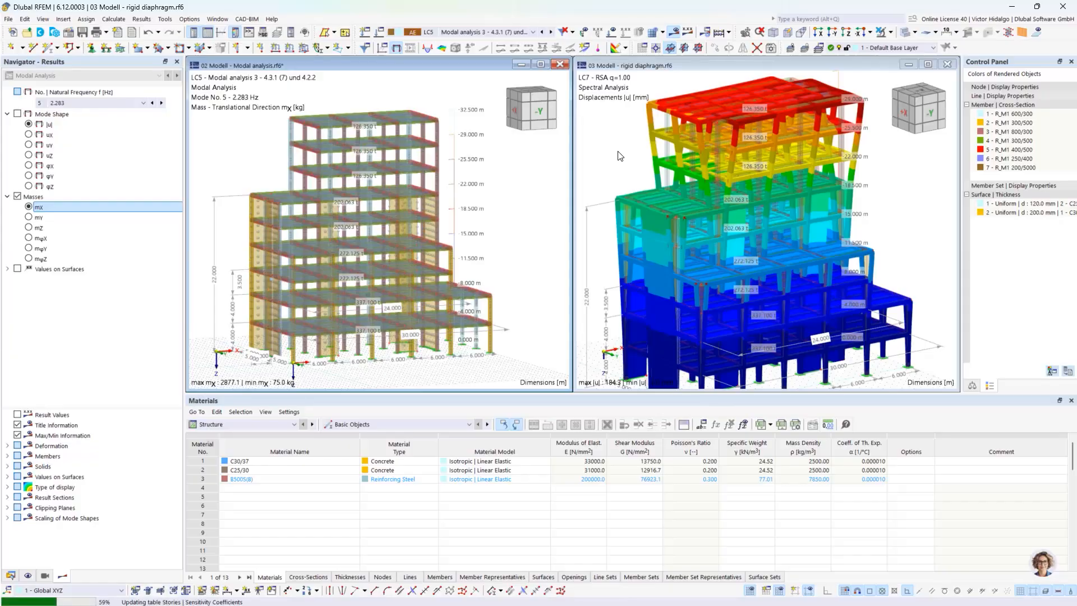
{"action": "left_click", "coordinate": [620, 156]}
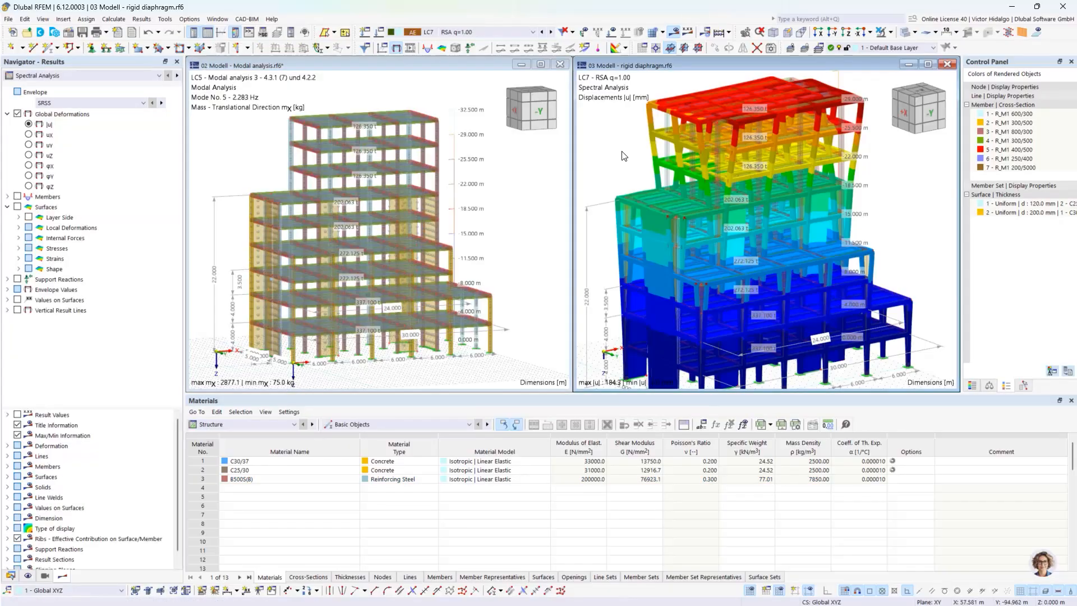
{"action": "left_click", "coordinate": [675, 37]}
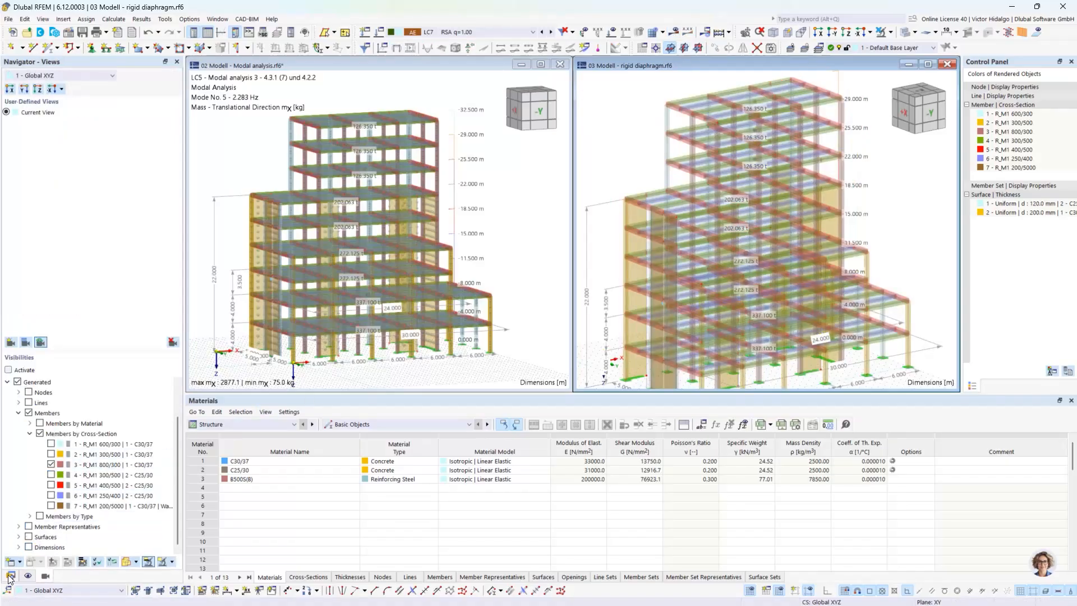
Step: Review the floor diaphragm modeling options for all building stories of 03 Modell, leaving the settings unchanged
{"action": "scroll", "coordinate": [32, 498], "scroll_direction": "down", "scroll_amount": 3}
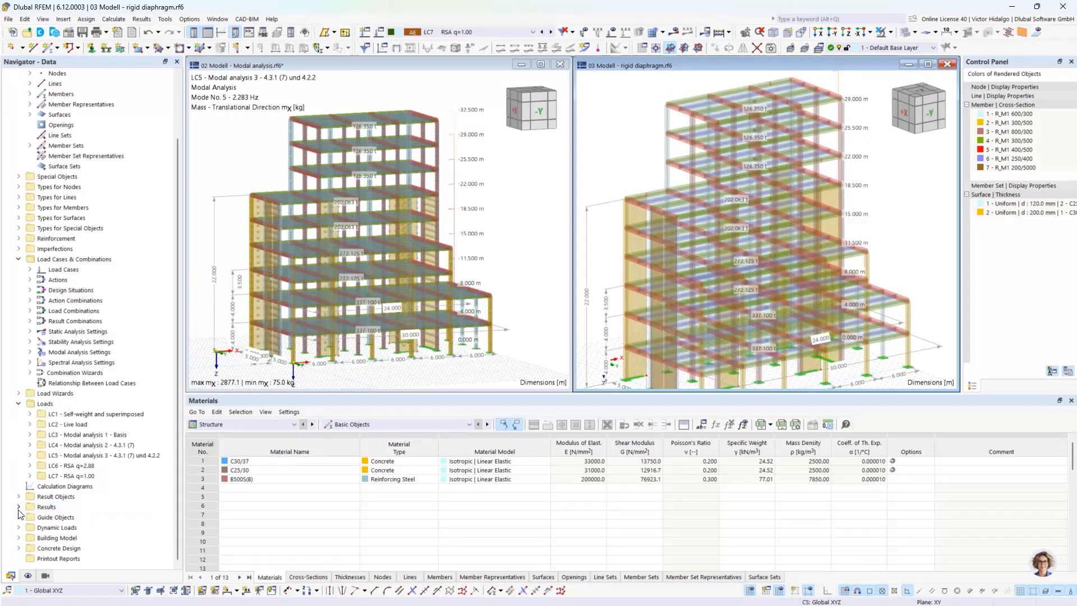
{"action": "left_click", "coordinate": [18, 538]}
{"action": "right_click", "coordinate": [71, 548]}
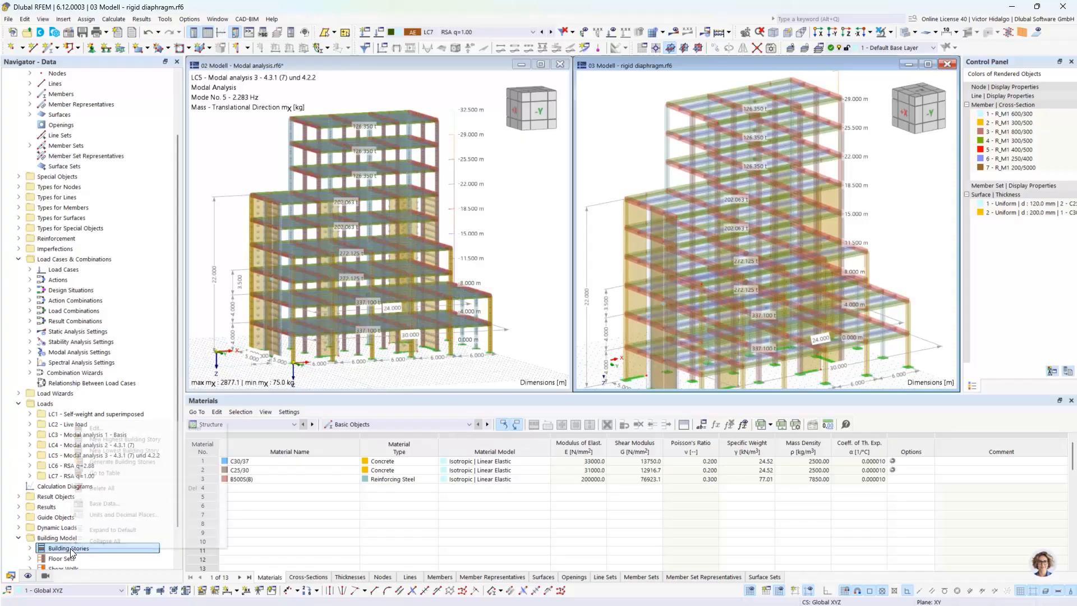
{"action": "left_click", "coordinate": [121, 430]}
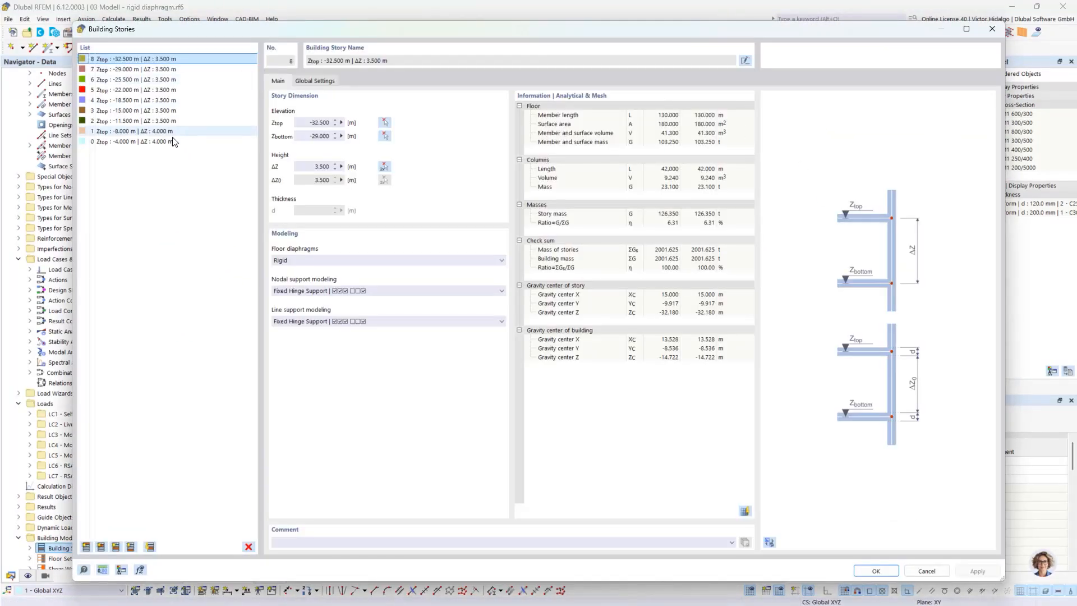
{"action": "left_click", "coordinate": [186, 142], "text": "shift"}
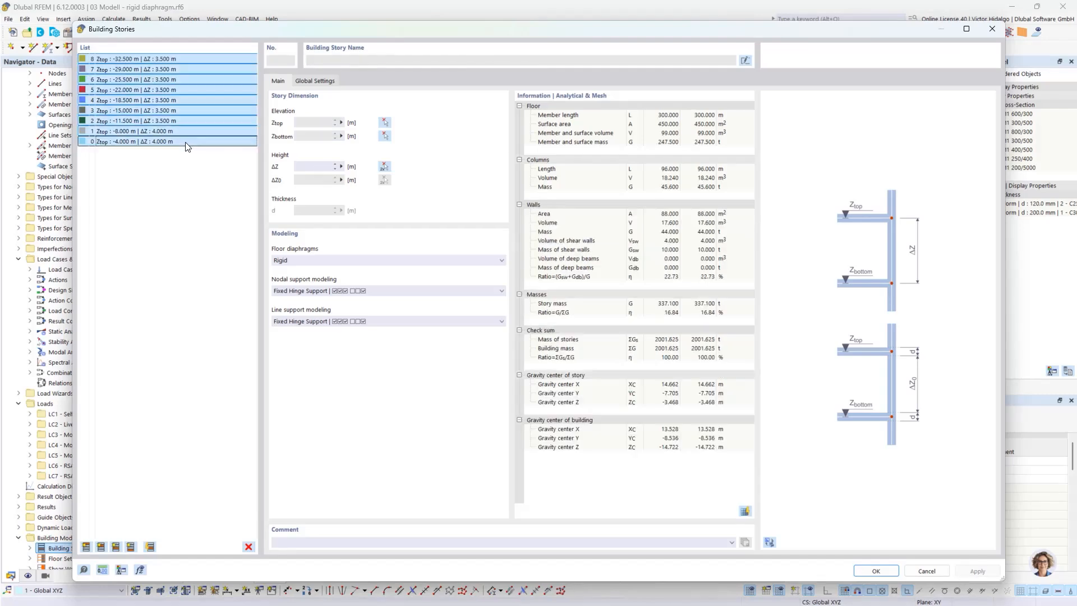
{"action": "left_click", "coordinate": [374, 259]}
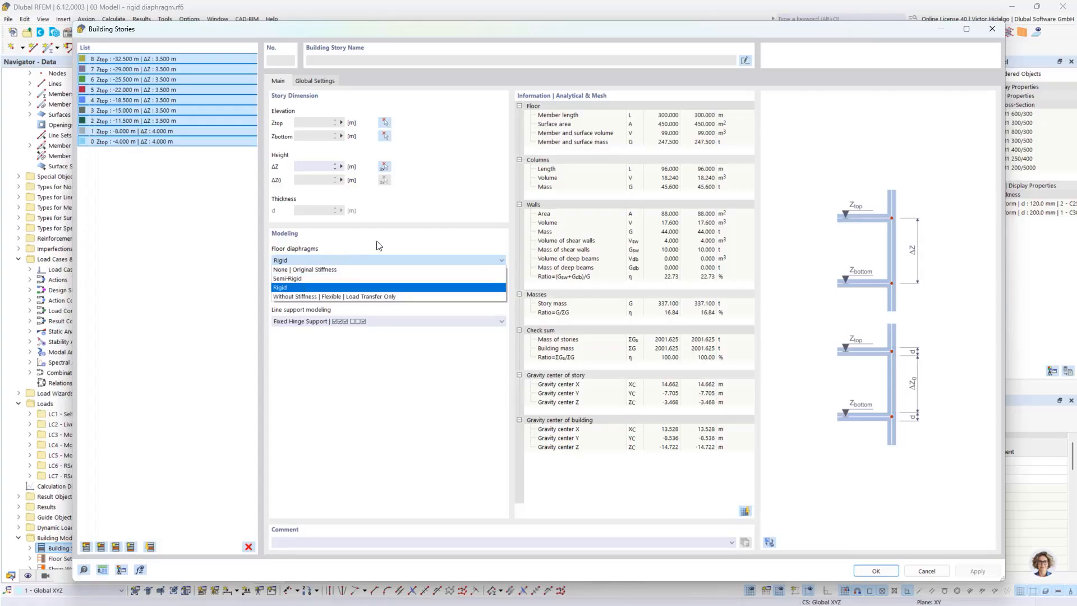
{"action": "left_click", "coordinate": [393, 246]}
{"action": "left_click", "coordinate": [927, 570]}
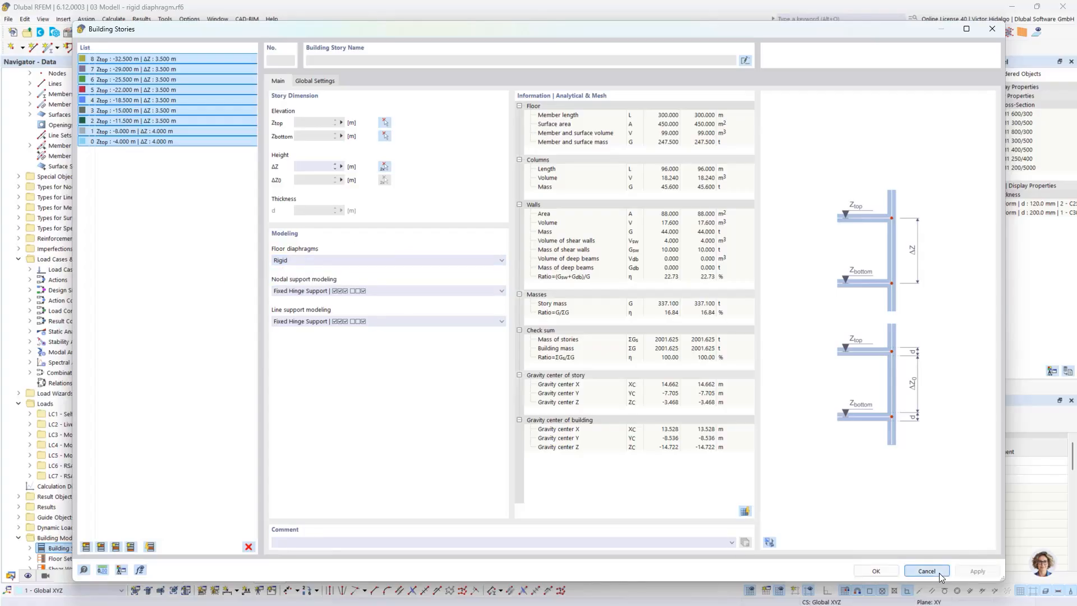
Step: Display the mX mass results of load case LC5 - Modal analysis 3 in the 03 Modell window
{"action": "scroll", "coordinate": [893, 294], "scroll_direction": "down", "scroll_amount": 3}
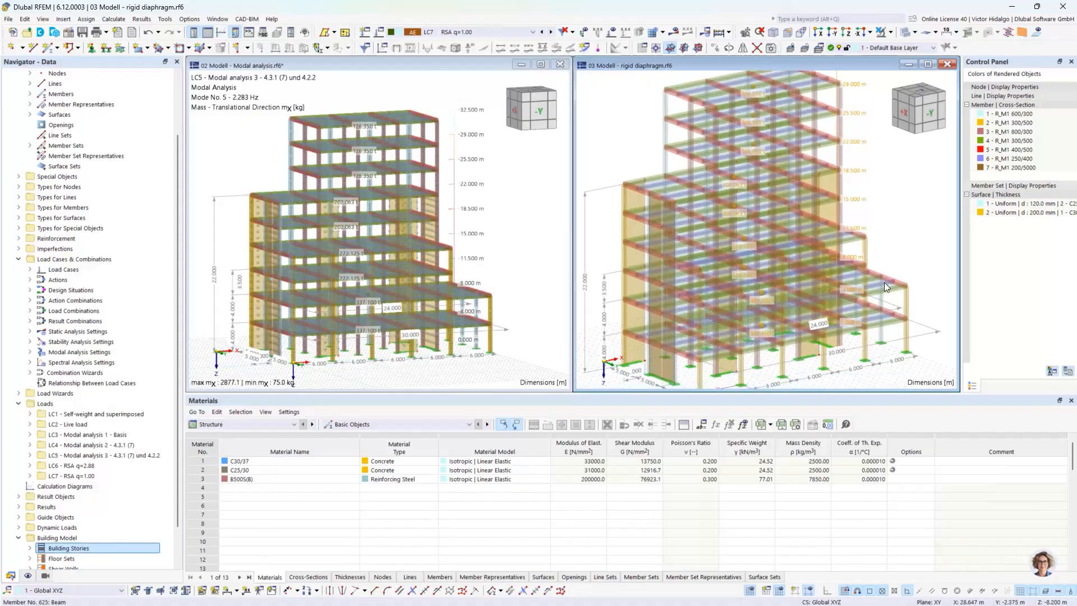
{"action": "middle_click_drag", "start_coordinate": [884, 284], "coordinate": [904, 260]}
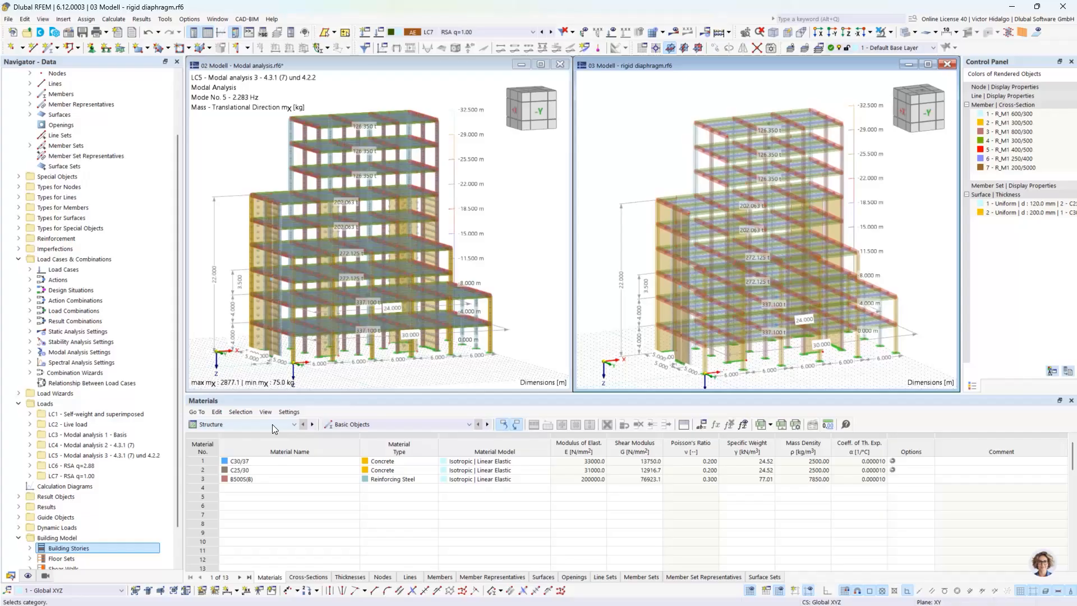
{"action": "left_click", "coordinate": [505, 32]}
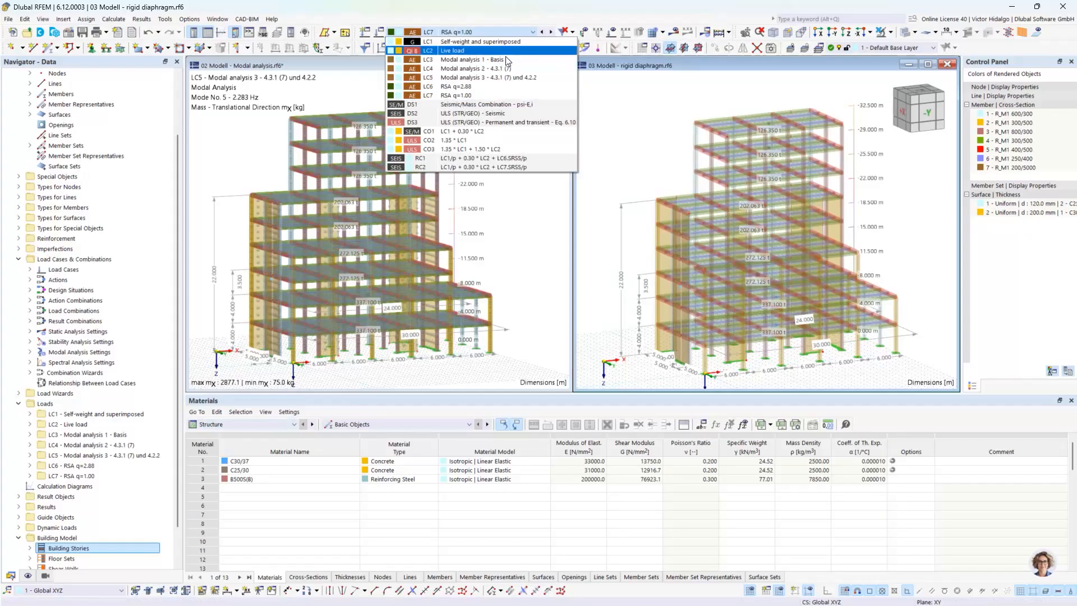
{"action": "left_click", "coordinate": [509, 78]}
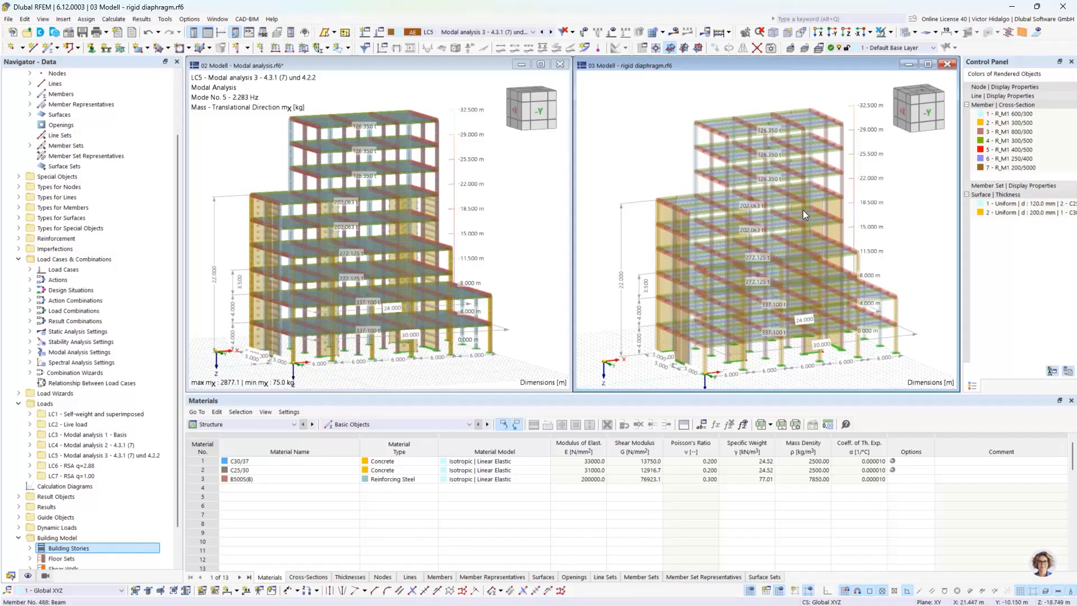
{"action": "left_click", "coordinate": [674, 31]}
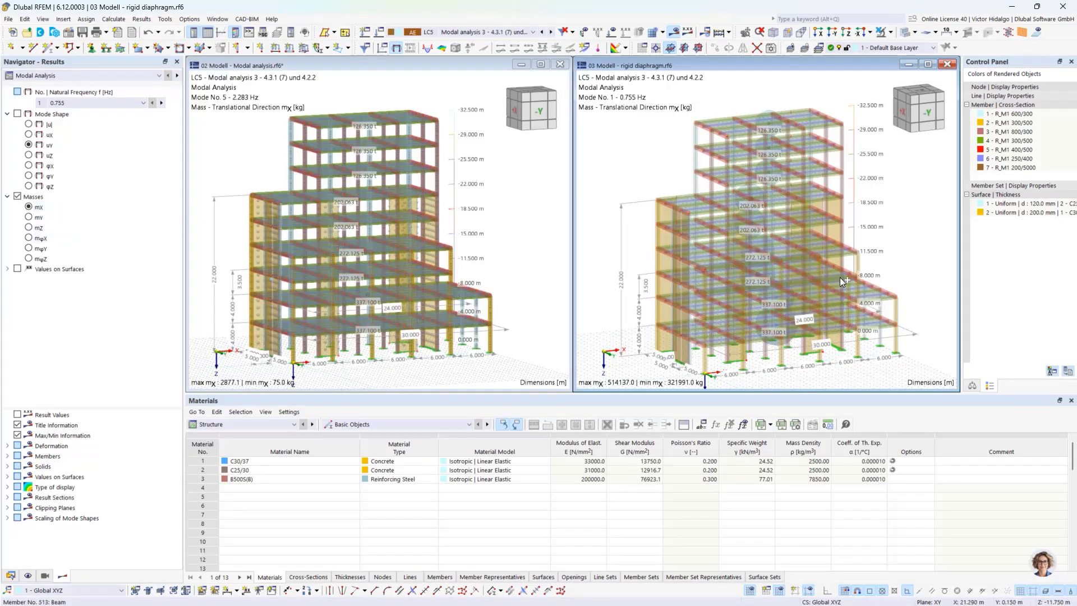
Step: Examine how the mX masses are distributed at each story of the rigid diaphragm model, from front and perspective views
{"action": "middle_click_drag", "start_coordinate": [840, 277], "coordinate": [853, 264], "text": "ctrl"}
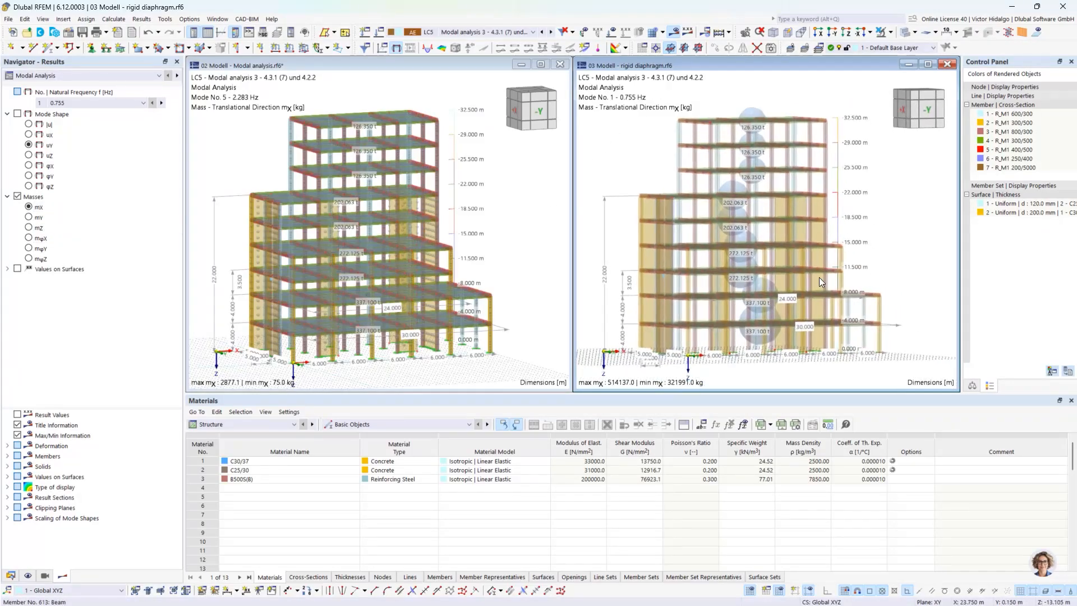
{"action": "scroll", "coordinate": [819, 277], "scroll_direction": "up", "scroll_amount": 1}
{"action": "scroll", "coordinate": [770, 280], "scroll_direction": "up", "scroll_amount": 1}
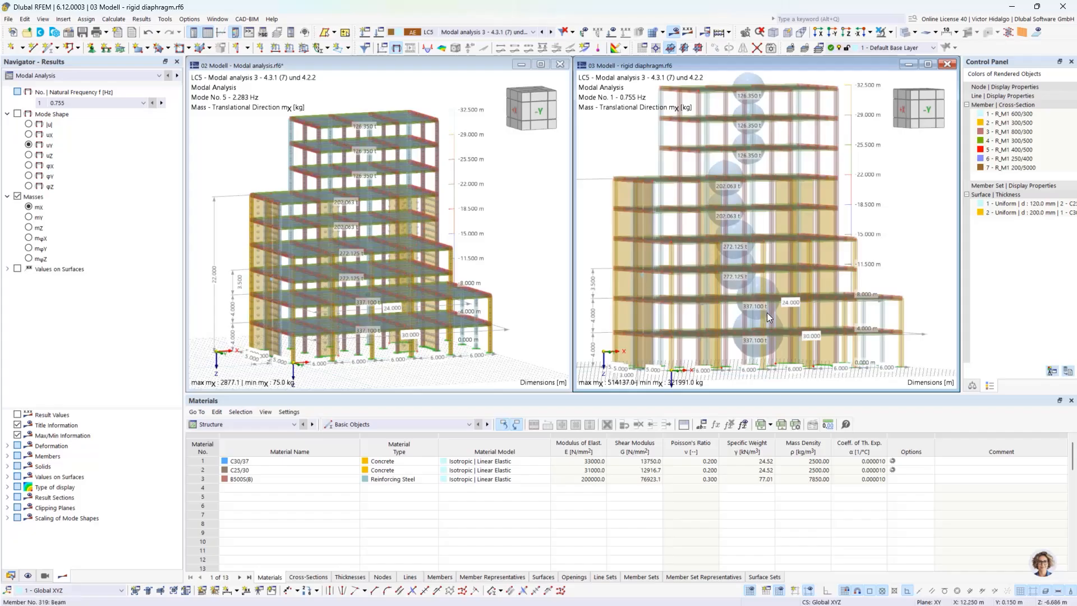
{"action": "scroll", "coordinate": [770, 317], "scroll_direction": "up", "scroll_amount": 1}
{"action": "scroll", "coordinate": [798, 199], "scroll_direction": "down", "scroll_amount": 1}
{"action": "middle_click_drag", "start_coordinate": [797, 199], "coordinate": [797, 223]}
{"action": "scroll", "coordinate": [797, 224], "scroll_direction": "down", "scroll_amount": 1}
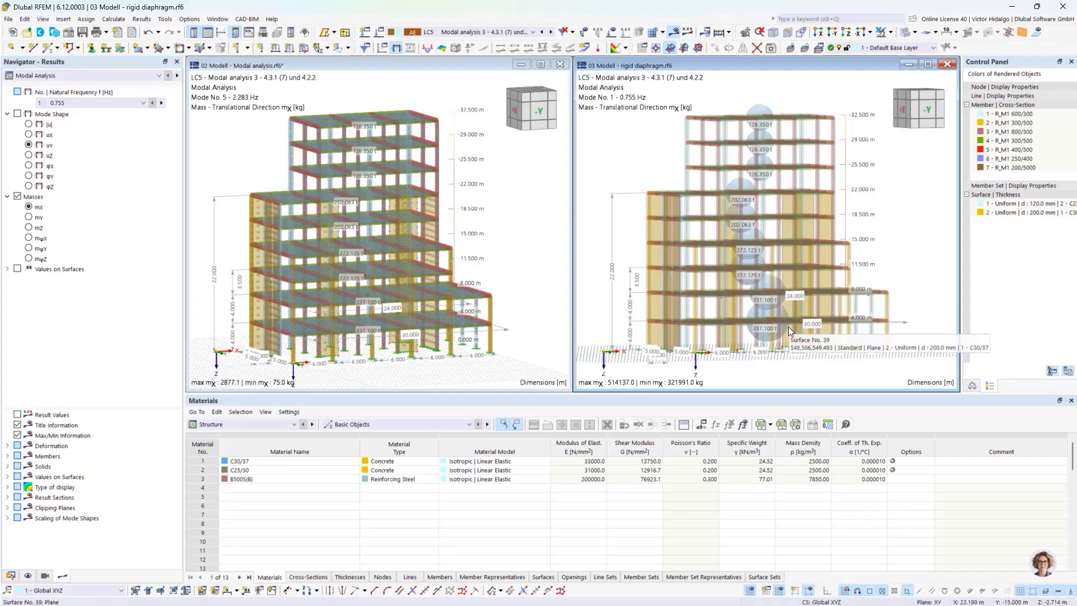
{"action": "middle_click_drag", "start_coordinate": [784, 335], "coordinate": [835, 331], "text": "ctrl"}
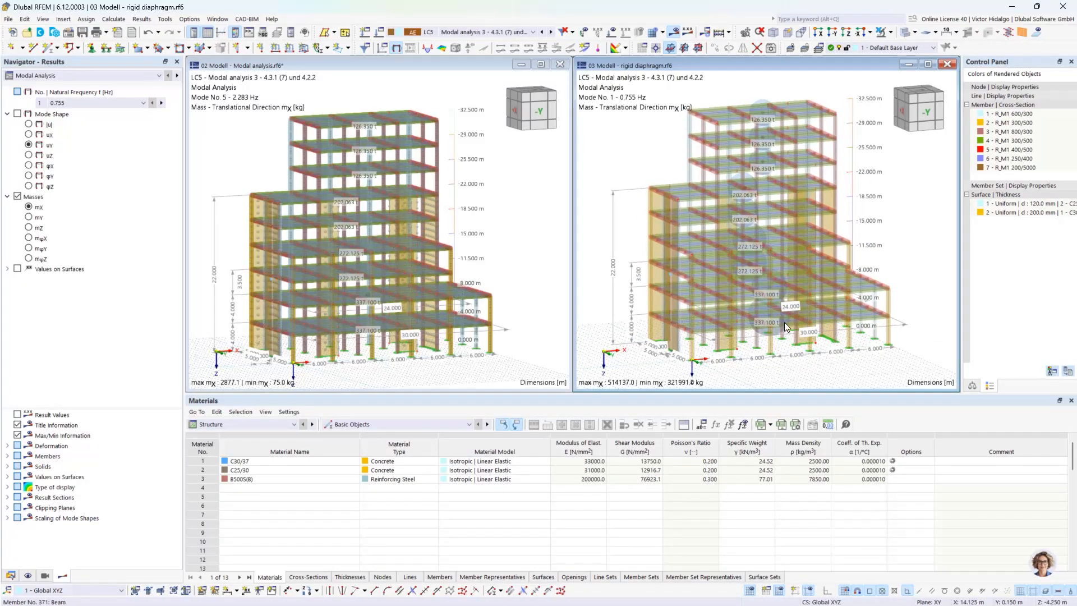
{"action": "mouse_move", "coordinate": [784, 322]}
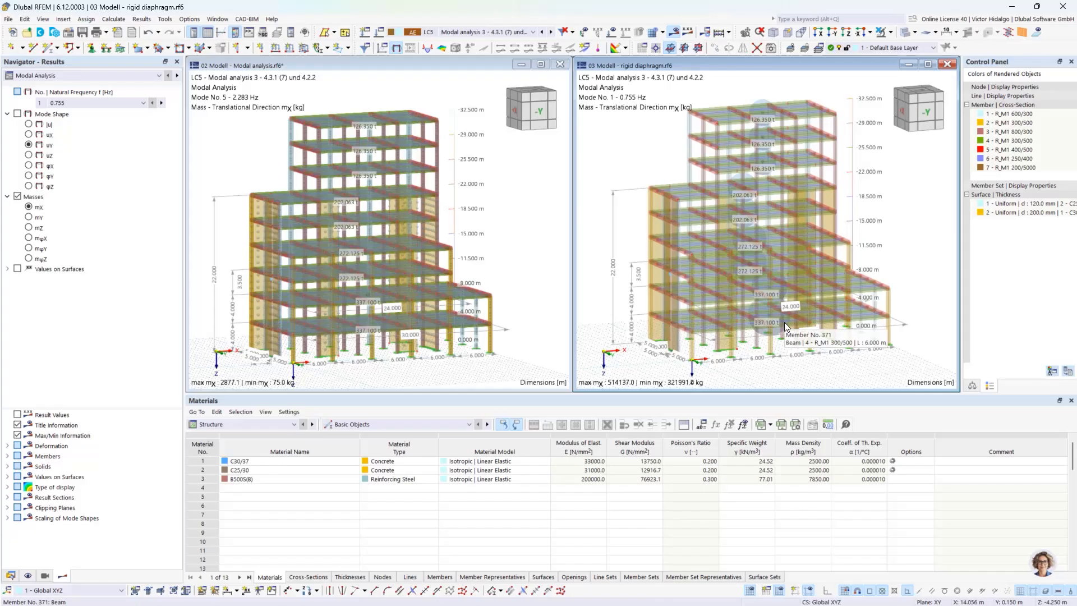
{"action": "middle_click_drag", "start_coordinate": [849, 291], "coordinate": [848, 279]}
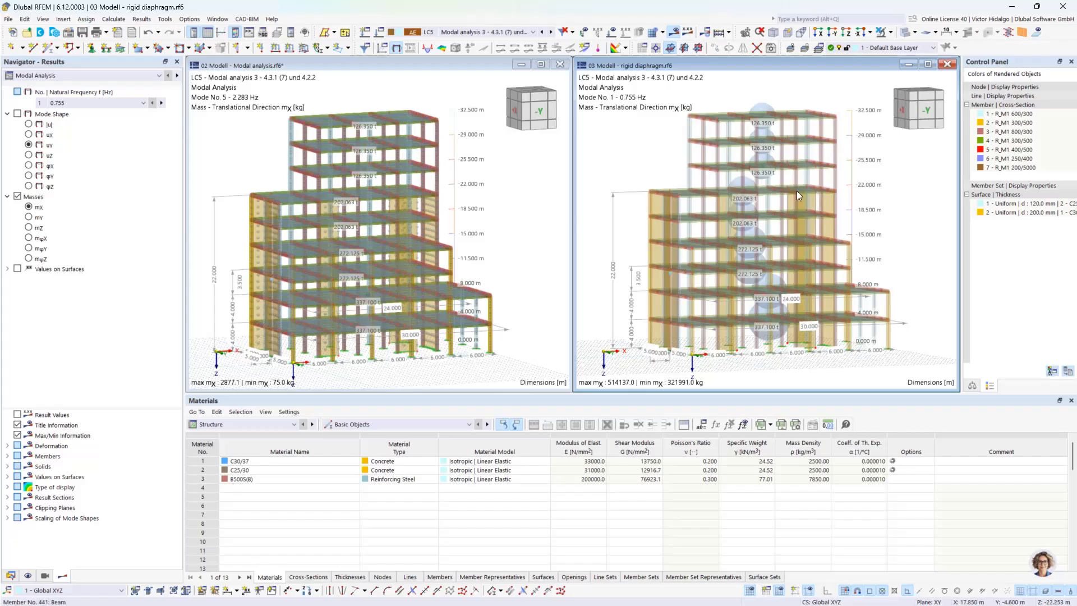
Step: Switch to 02 Modell, maximize its window and hide the results
{"action": "left_click", "coordinate": [517, 146]}
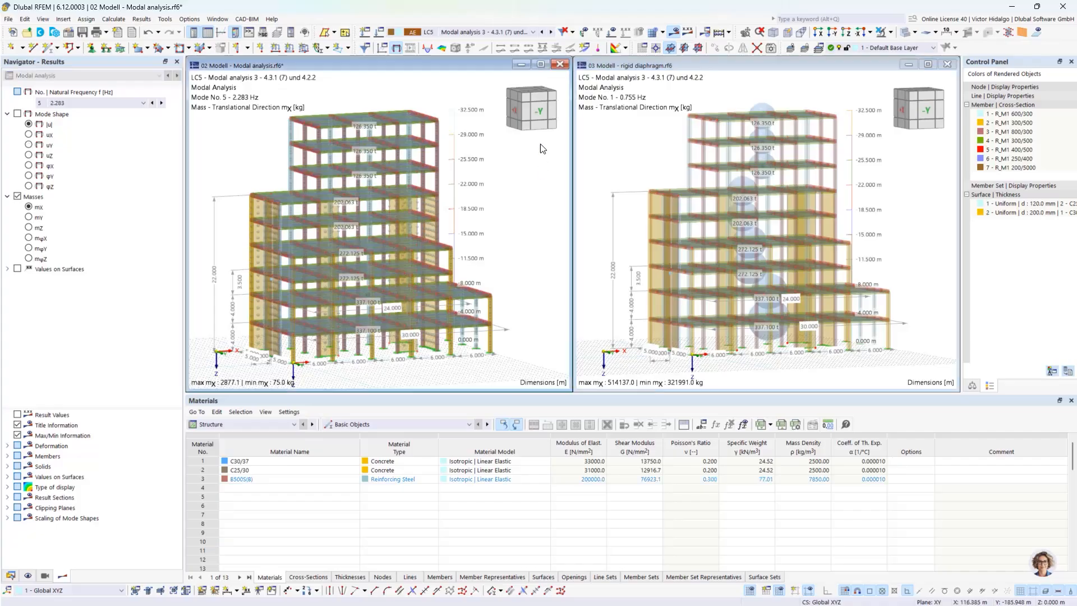
{"action": "left_click", "coordinate": [542, 65]}
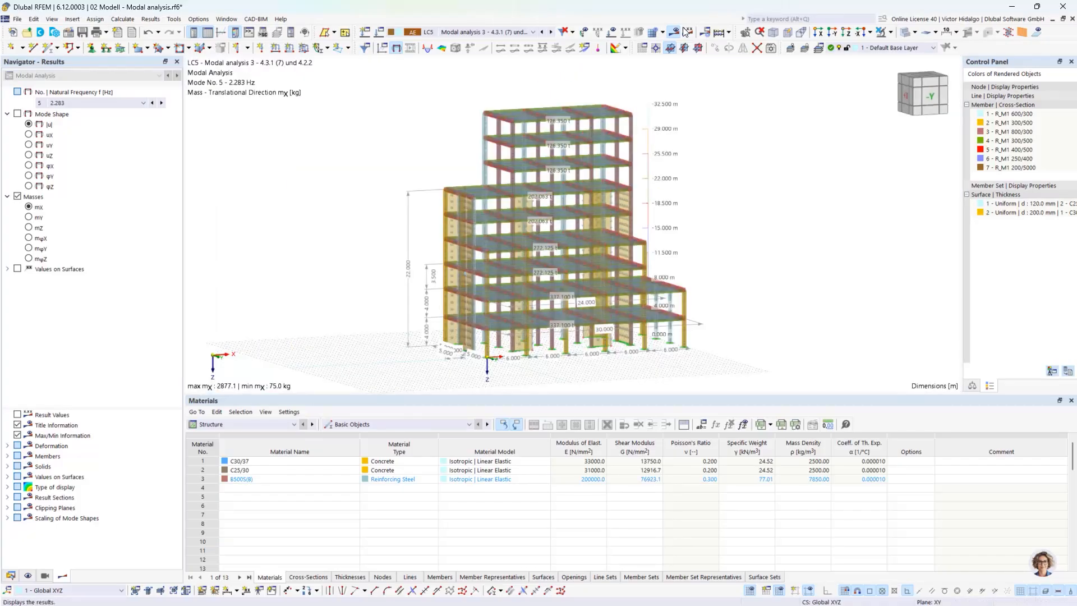
{"action": "left_click", "coordinate": [672, 48]}
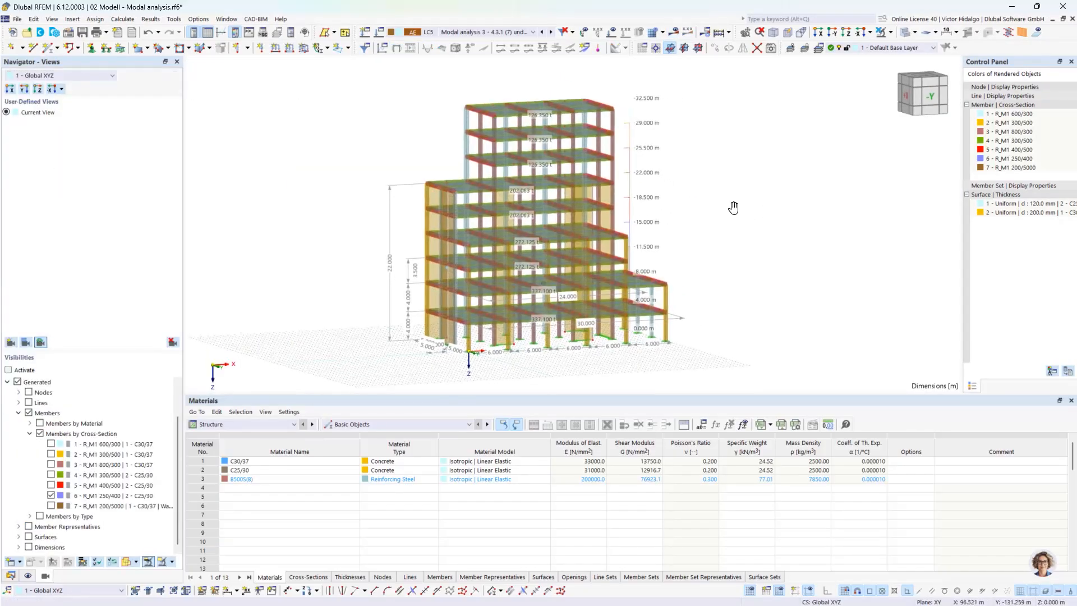
Step: Create a new shear wall in the building model of 02 Modell, with Surfaces / Cells as its assignable objects
{"action": "left_click", "coordinate": [10, 576]}
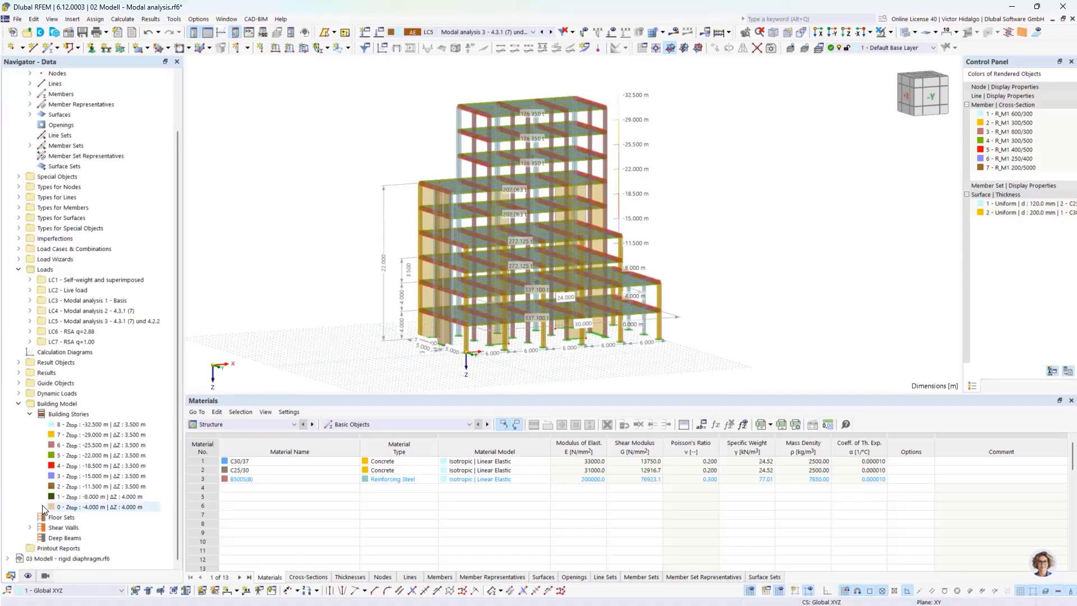
{"action": "left_click", "coordinate": [30, 528]}
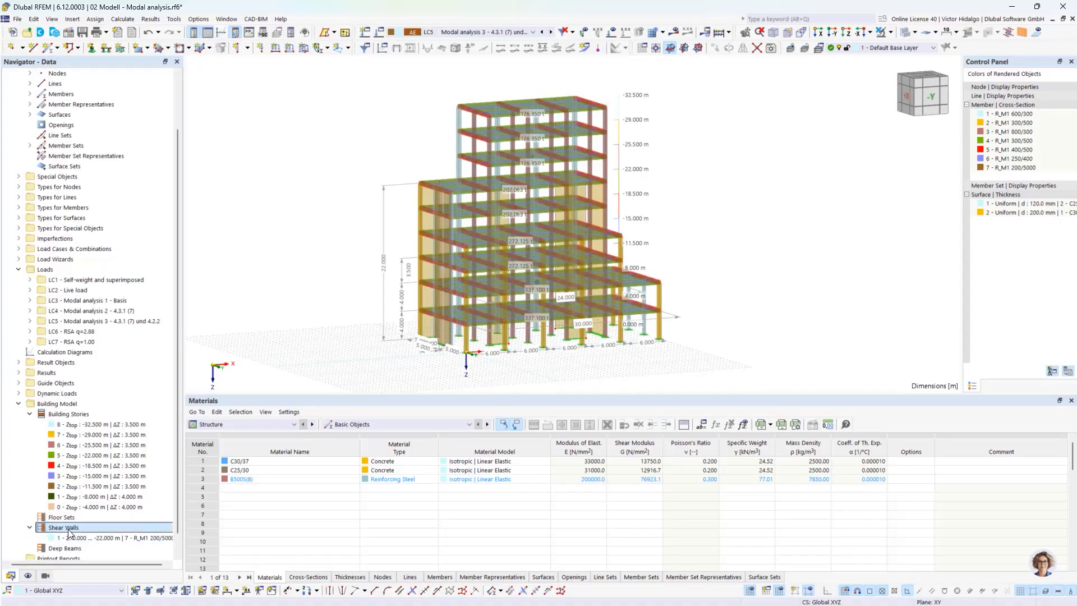
{"action": "right_click", "coordinate": [69, 528]}
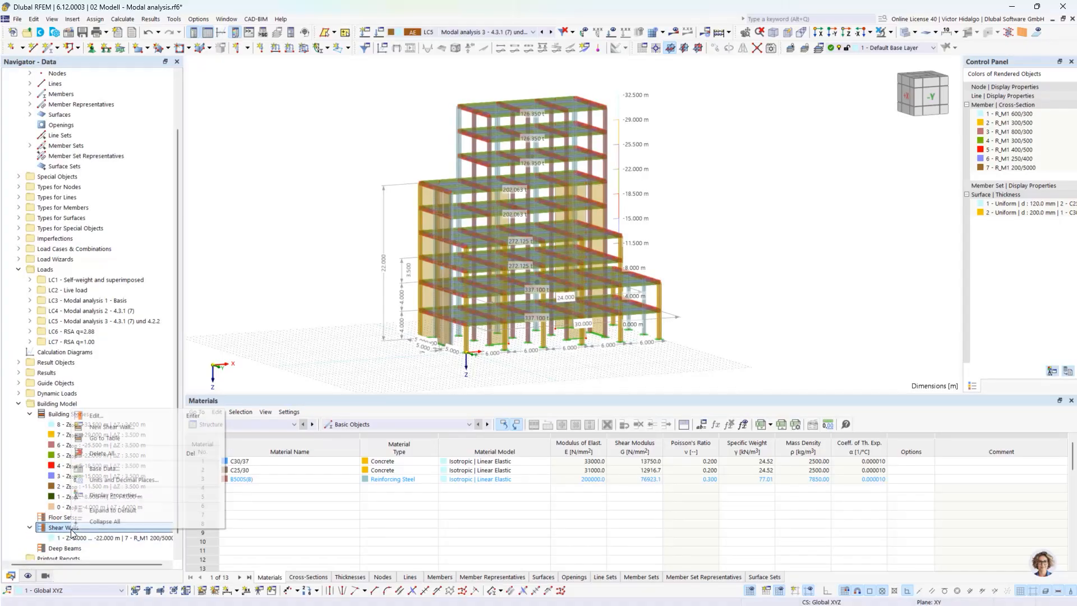
{"action": "left_click", "coordinate": [127, 428]}
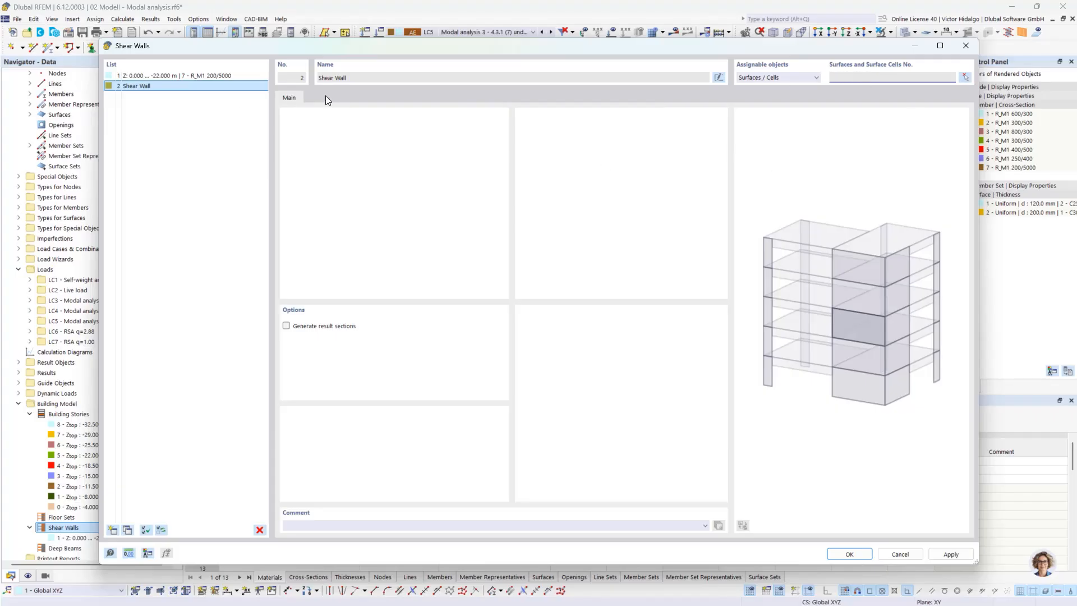
{"action": "left_click", "coordinate": [237, 77]}
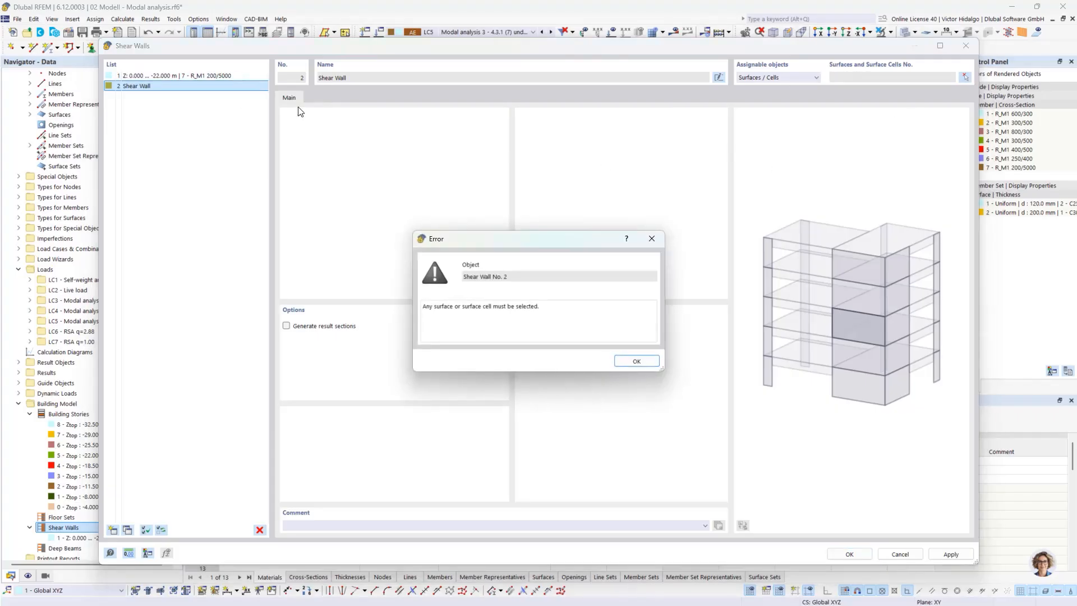
{"action": "left_click", "coordinate": [652, 239]}
Step: Start picking surfaces for the new shear wall and limit the view to the 200 mm thick C30/37 surfaces, with the R_M1 250/400 members hidden
{"action": "left_click", "coordinate": [964, 78]}
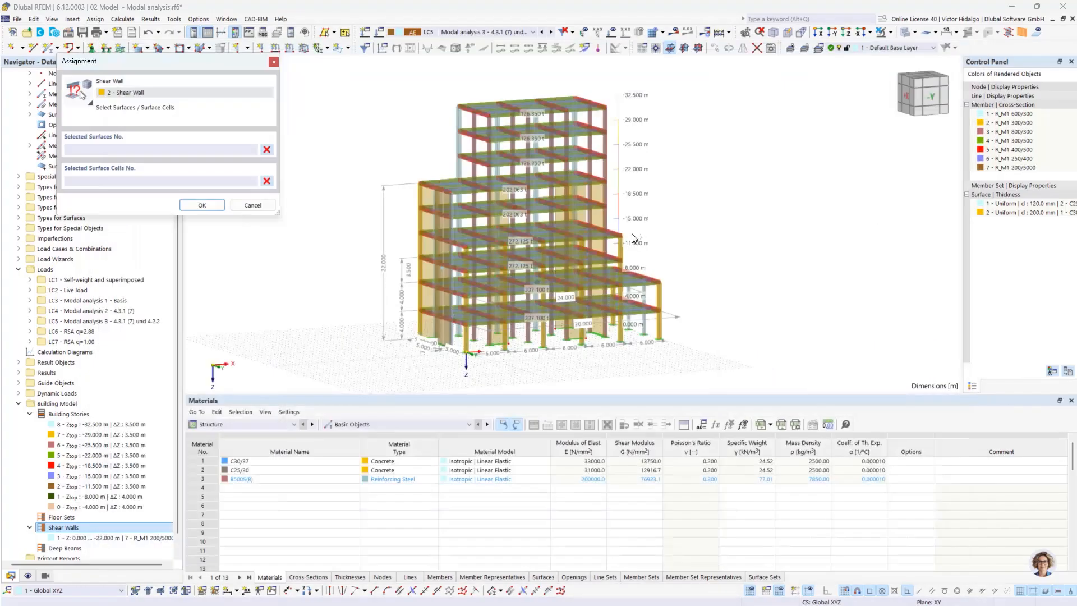
{"action": "left_click", "coordinate": [46, 577]}
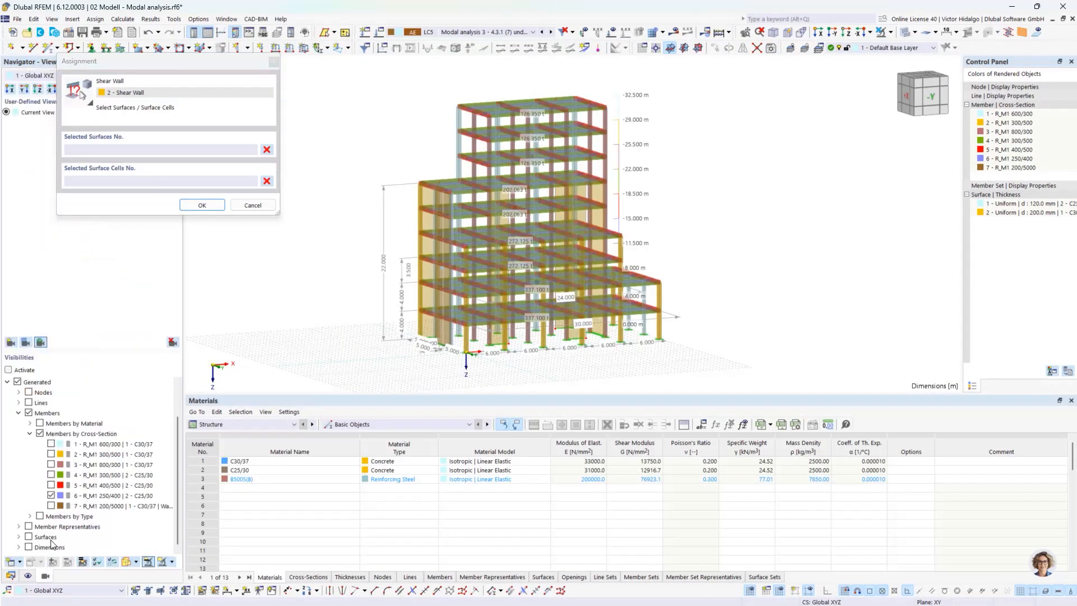
{"action": "left_click", "coordinate": [19, 537]}
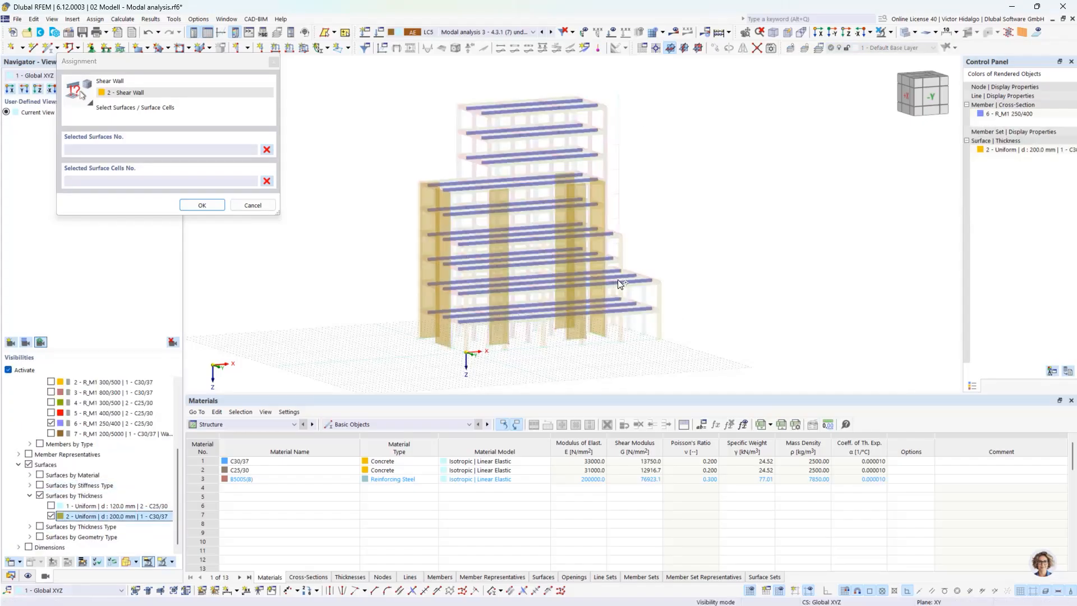
{"action": "middle_click_drag", "start_coordinate": [773, 279], "coordinate": [763, 298], "text": "ctrl"}
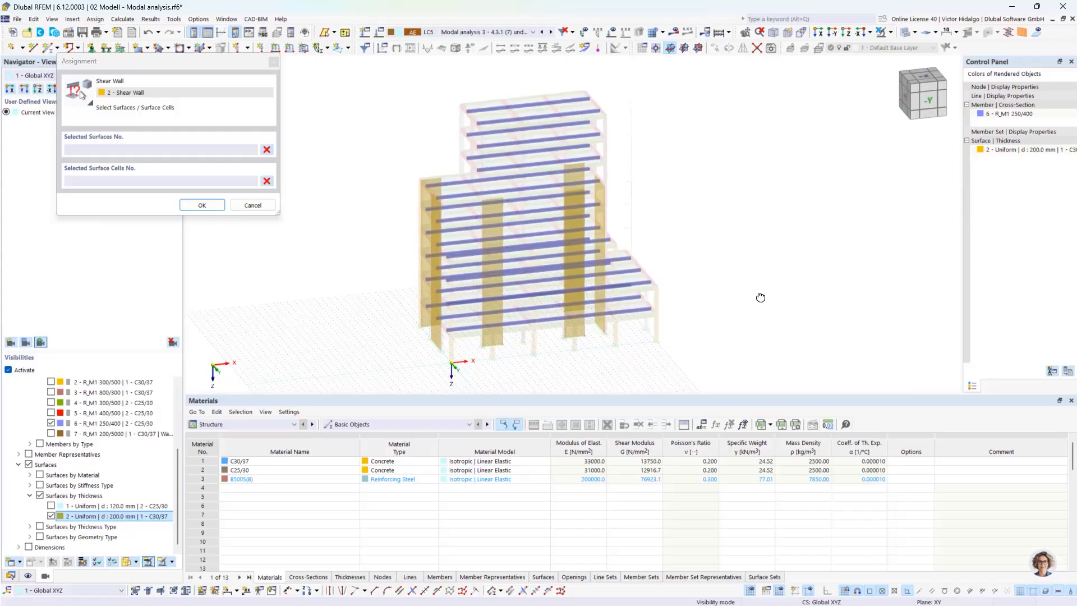
{"action": "left_click", "coordinate": [52, 425]}
{"action": "left_click", "coordinate": [51, 423]}
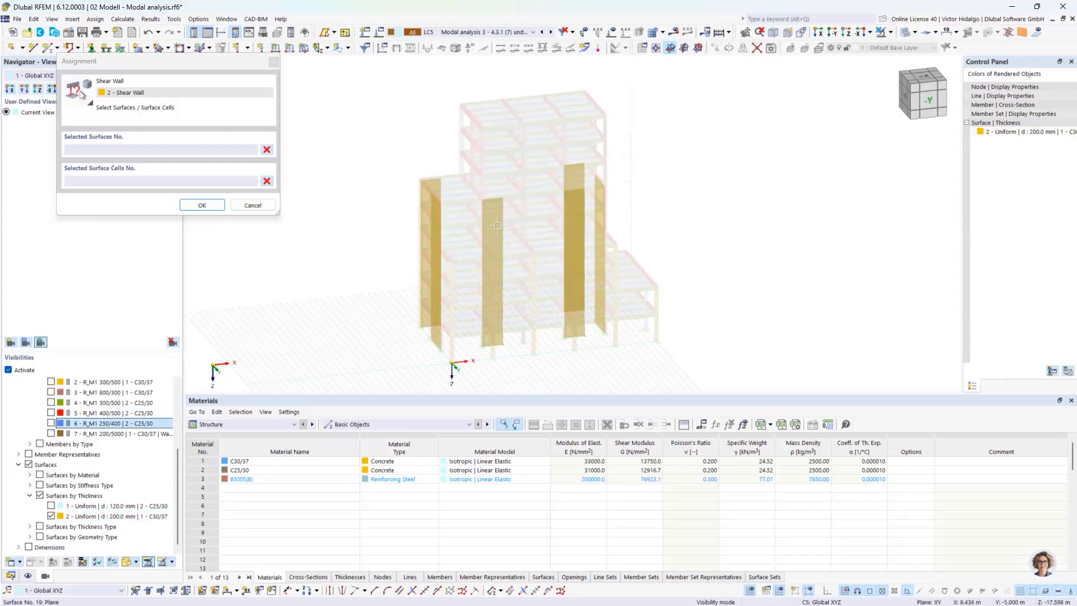
Step: Assign surfaces 15-20 to the new shear wall and save it, accepting the deletion of all results including the mesh
{"action": "left_click_drag", "start_coordinate": [476, 187], "coordinate": [524, 362]}
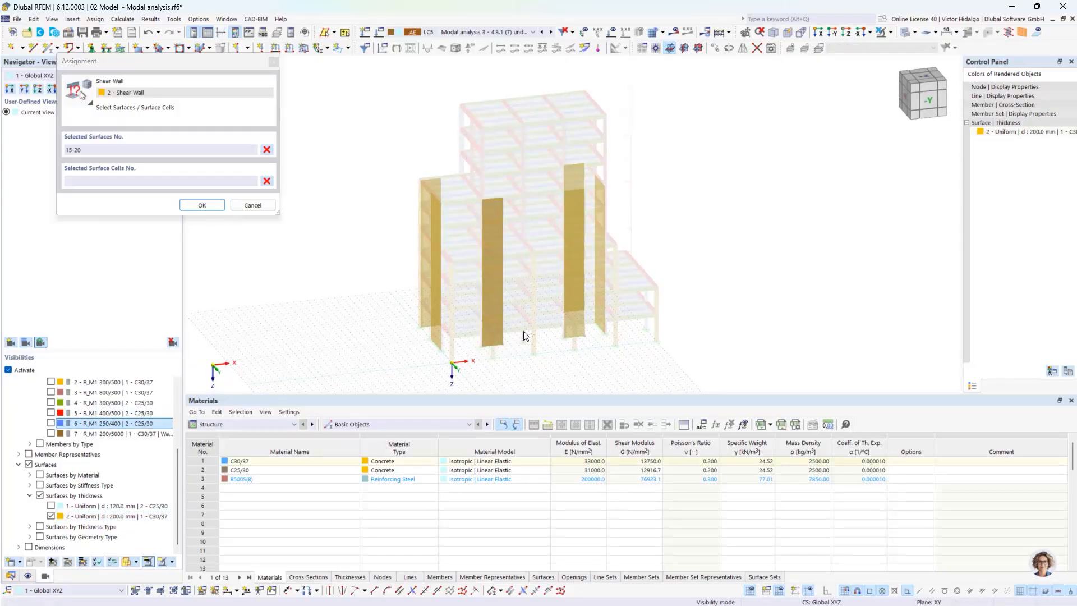
{"action": "left_click", "coordinate": [191, 206]}
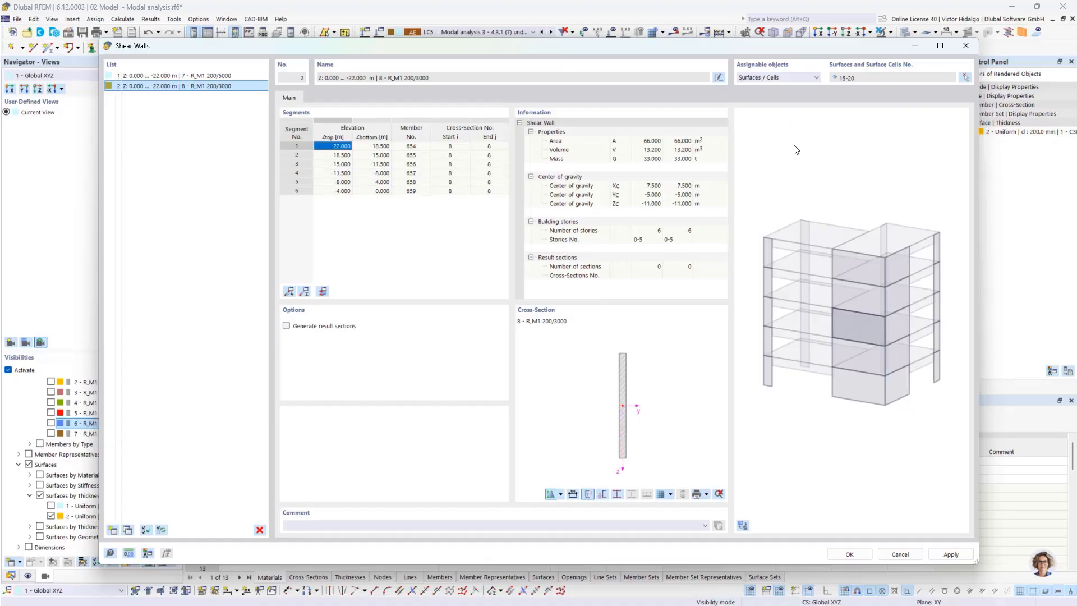
{"action": "left_click", "coordinate": [865, 559]}
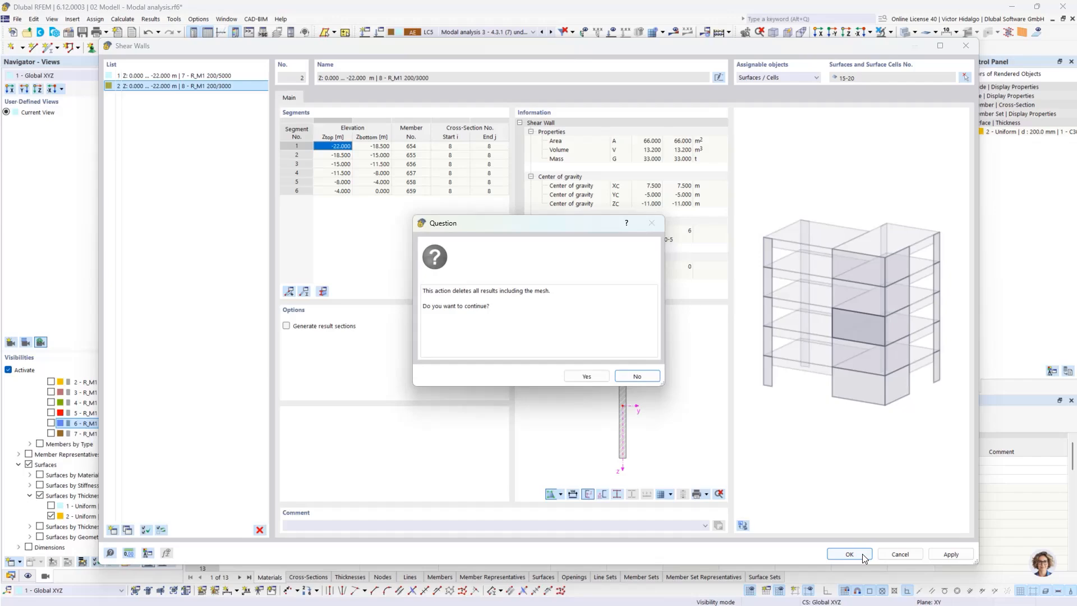
{"action": "left_click", "coordinate": [602, 378]}
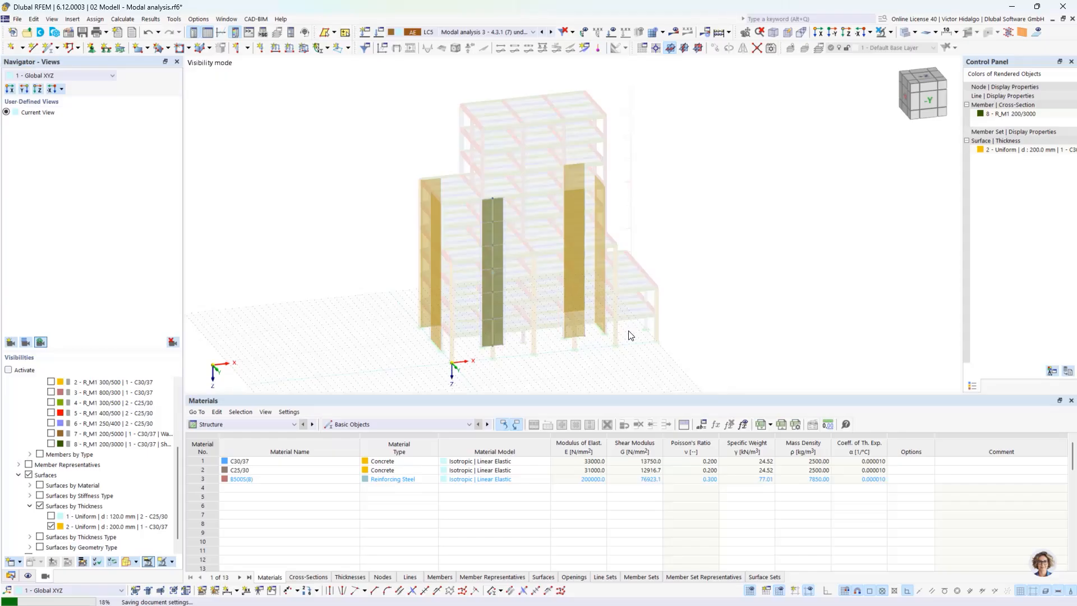
Step: Examine the new shear wall up close and close 02 Modell without saving the changes
{"action": "scroll", "coordinate": [514, 325], "scroll_direction": "up", "scroll_amount": 5}
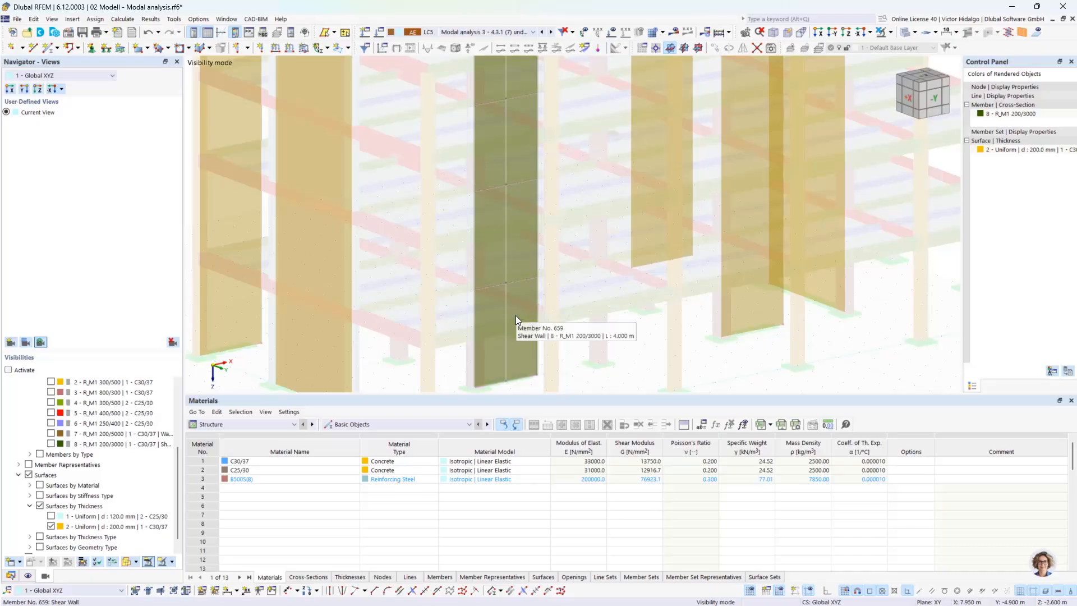
{"action": "scroll", "coordinate": [534, 174], "scroll_direction": "down", "scroll_amount": 3}
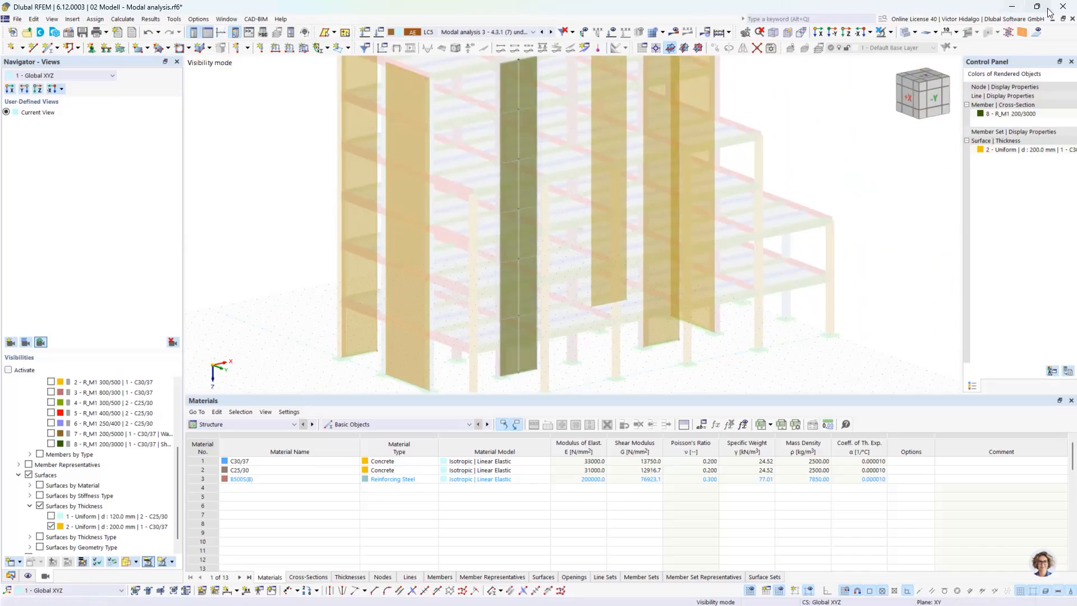
{"action": "left_click", "coordinate": [1072, 18]}
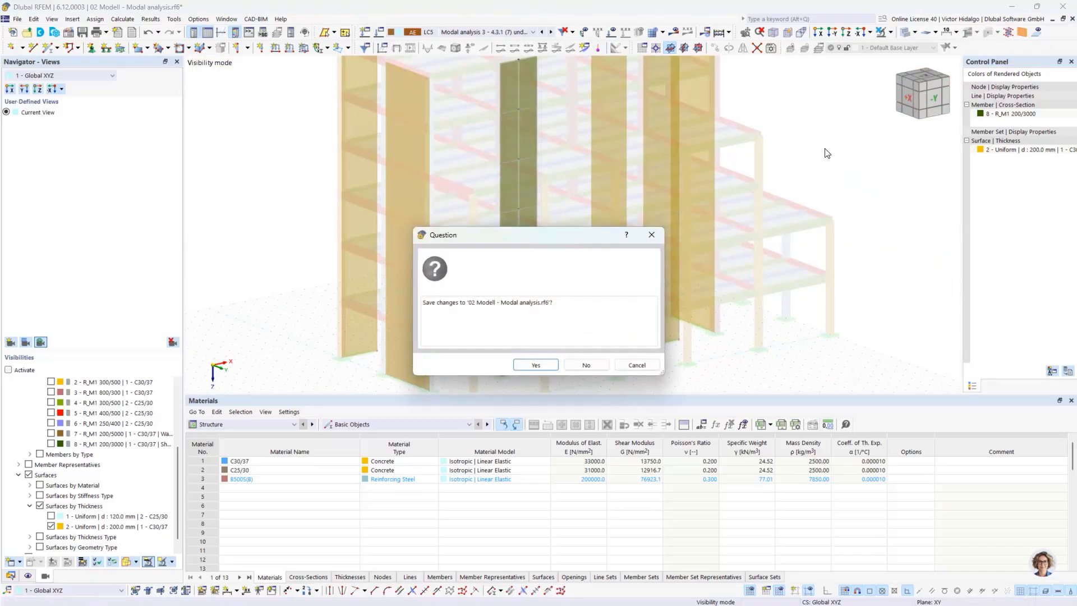
{"action": "left_click", "coordinate": [585, 368]}
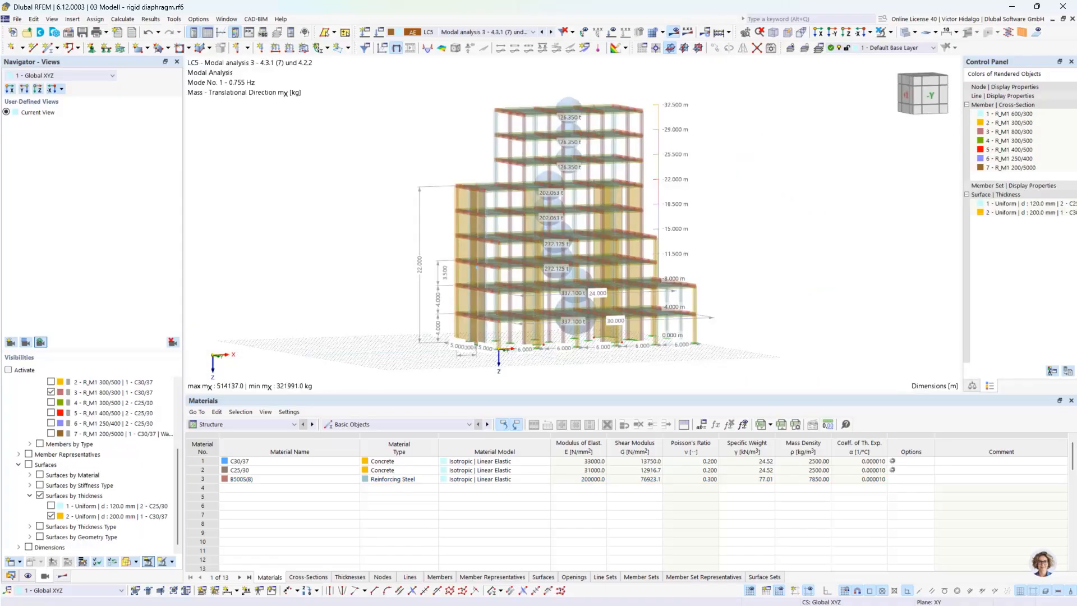
{"action": "key", "text": "alt+Tab"}
{"action": "left_click", "coordinate": [495, 390]}
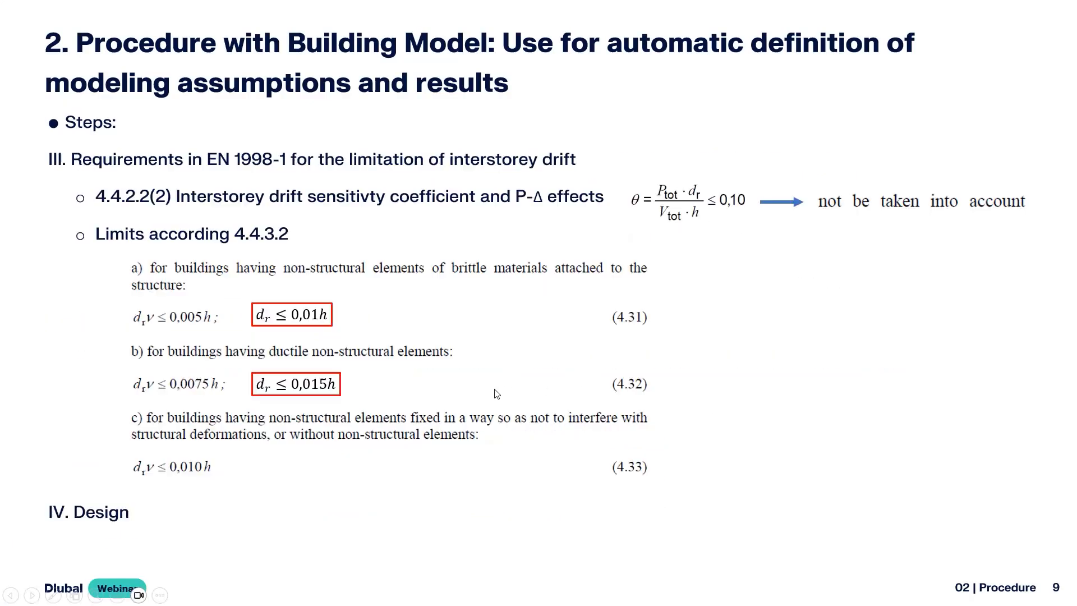
{"action": "key", "text": "Left"}
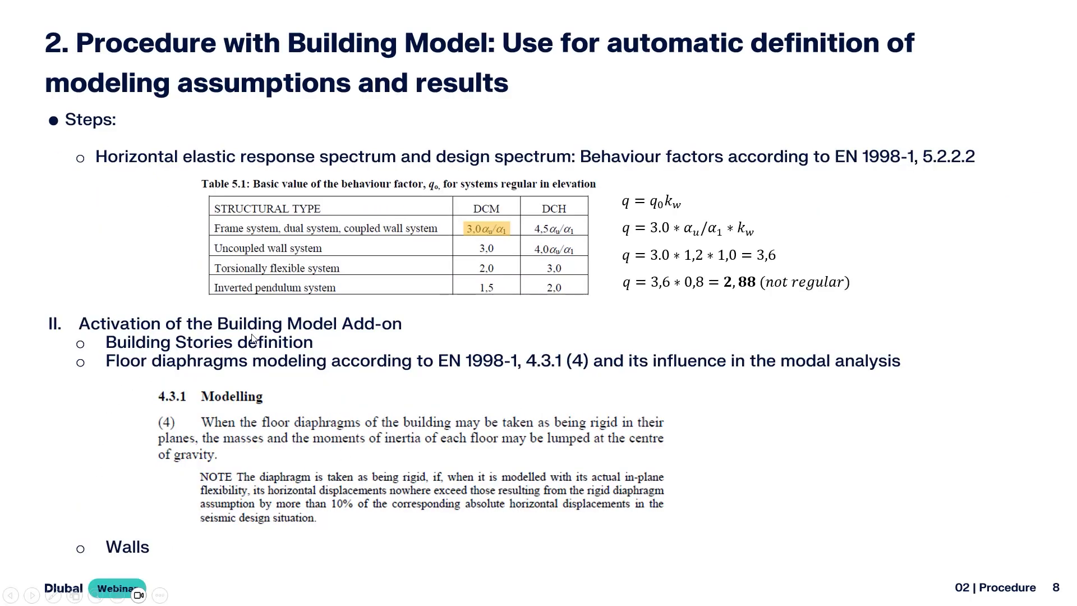
{"action": "left_click", "coordinate": [348, 354]}
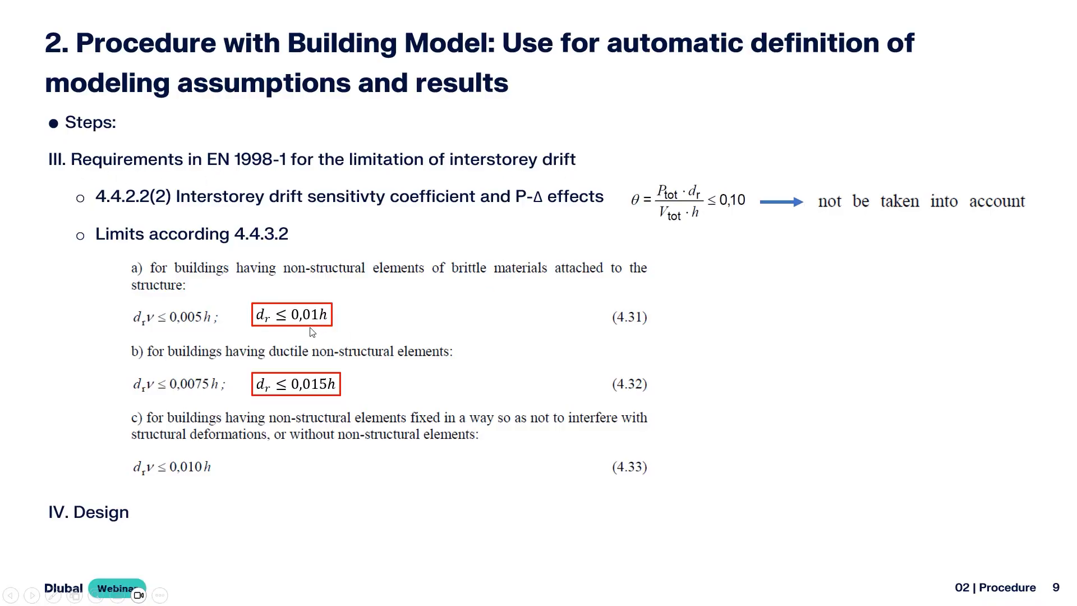
{"action": "left_click", "coordinate": [327, 321]}
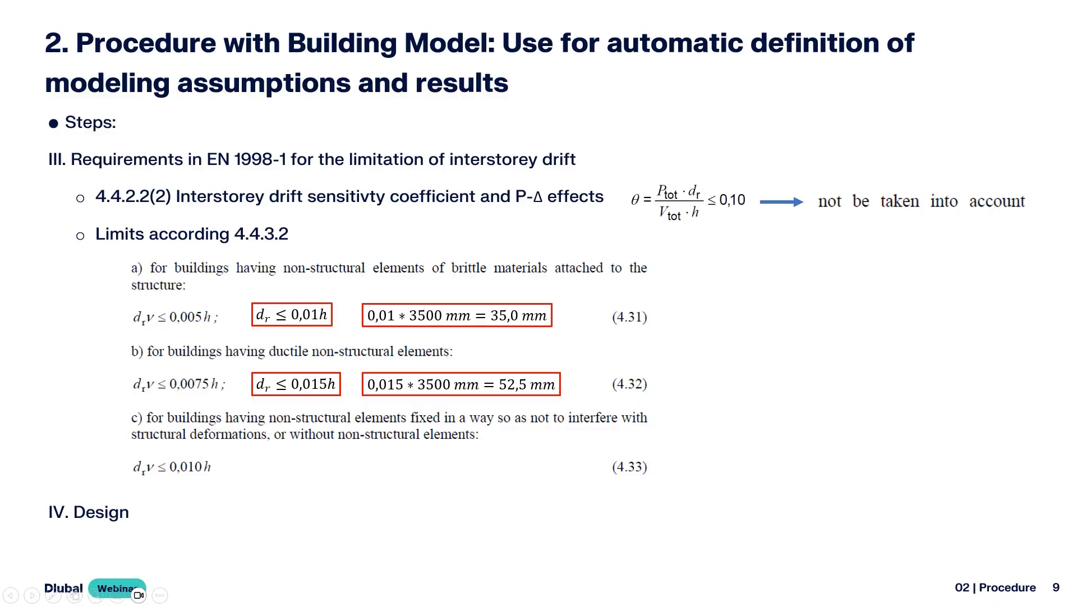
{"action": "key", "text": "alt+Tab"}
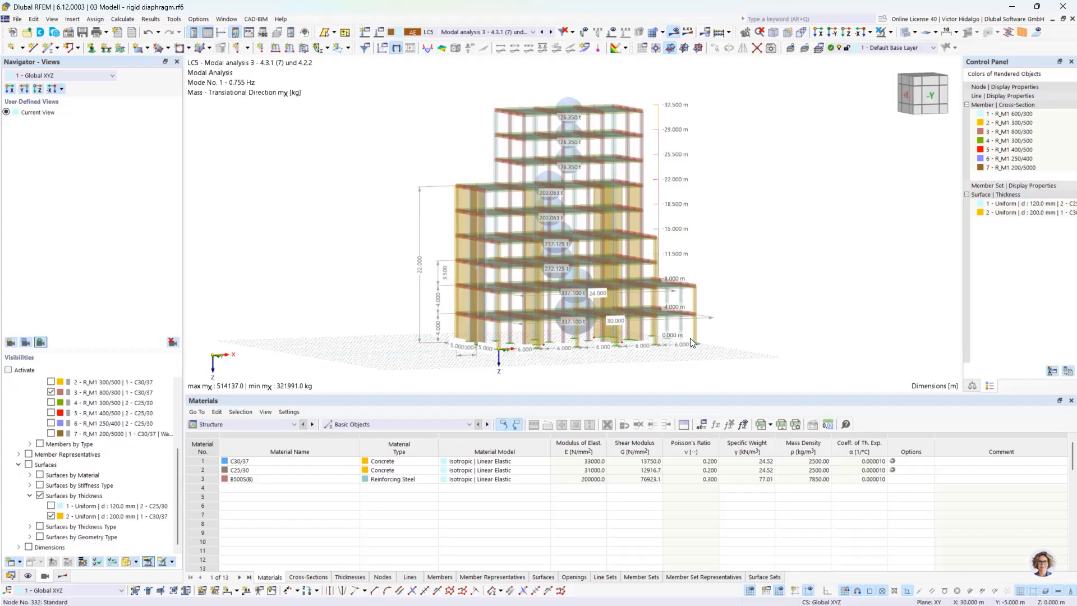
Step: Display load case LC7 - RSA q=1.00 in 03 Modell and review its analysis and response spectrum settings without changing them
{"action": "middle_click_drag", "start_coordinate": [765, 318], "coordinate": [745, 319]}
{"action": "left_click", "coordinate": [499, 32]}
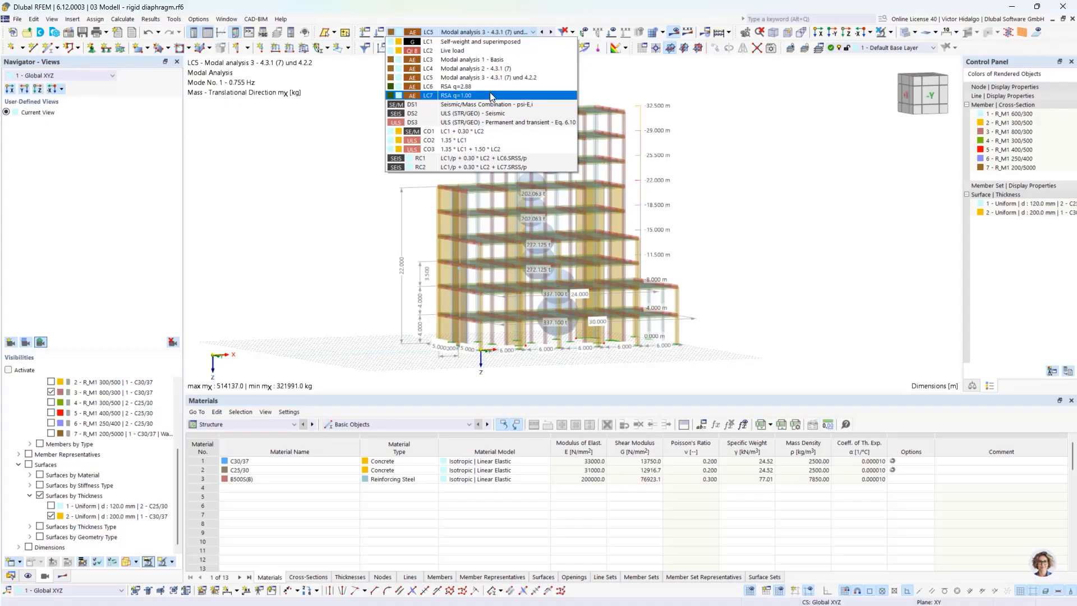
{"action": "left_click", "coordinate": [426, 69]}
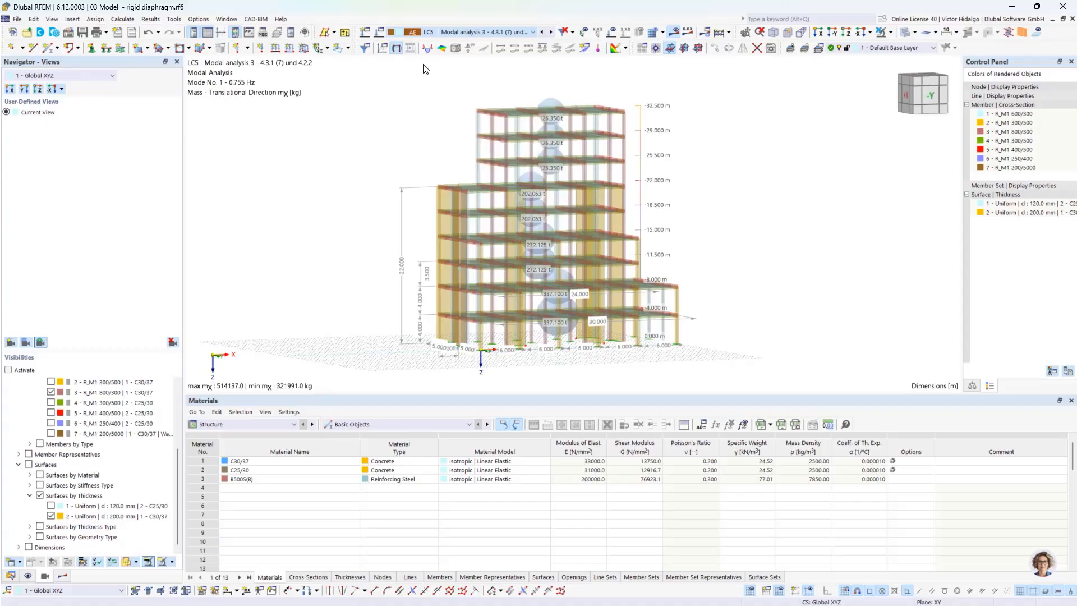
{"action": "left_click", "coordinate": [379, 31]}
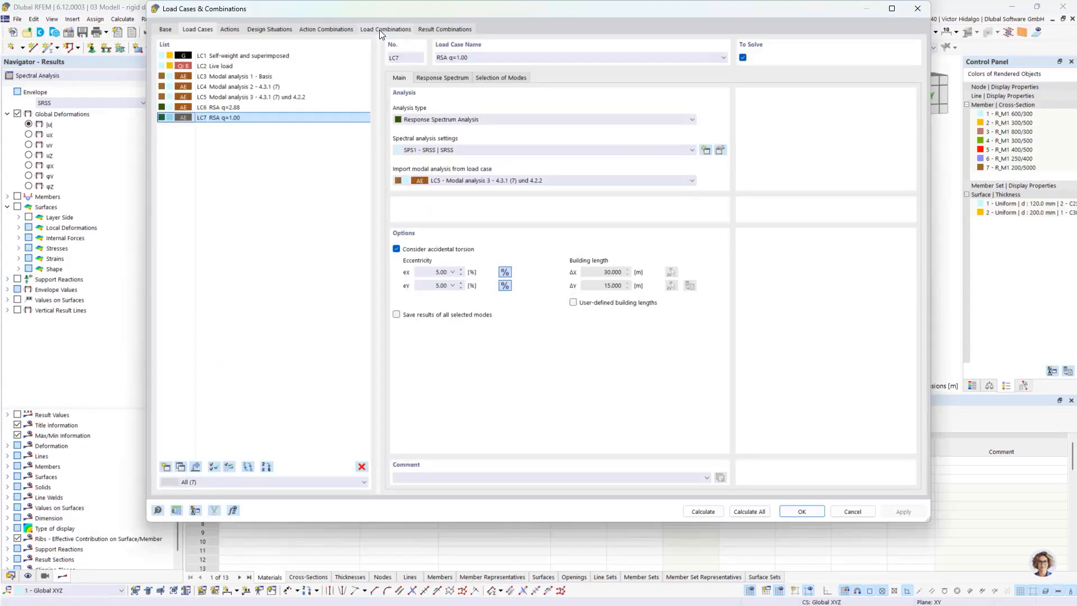
{"action": "left_click", "coordinate": [453, 78]}
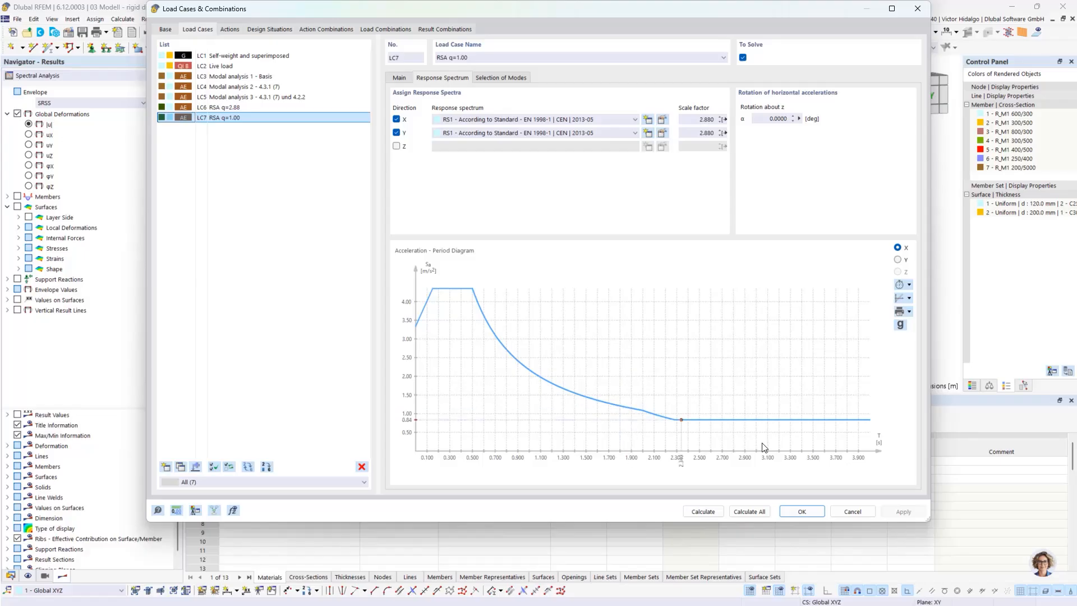
{"action": "left_click", "coordinate": [853, 512]}
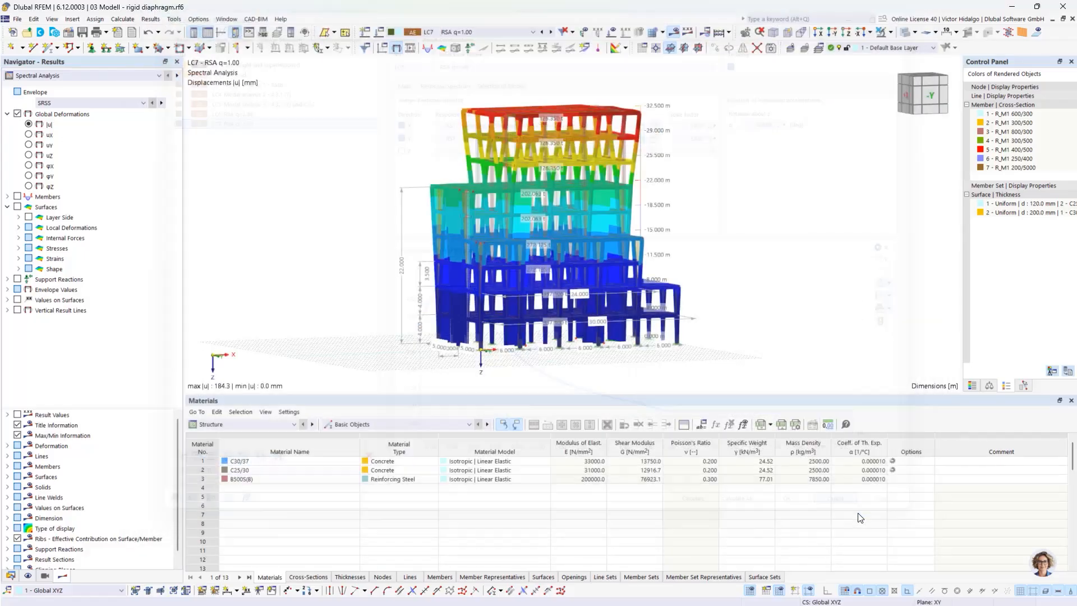
{"action": "left_click", "coordinate": [551, 32]}
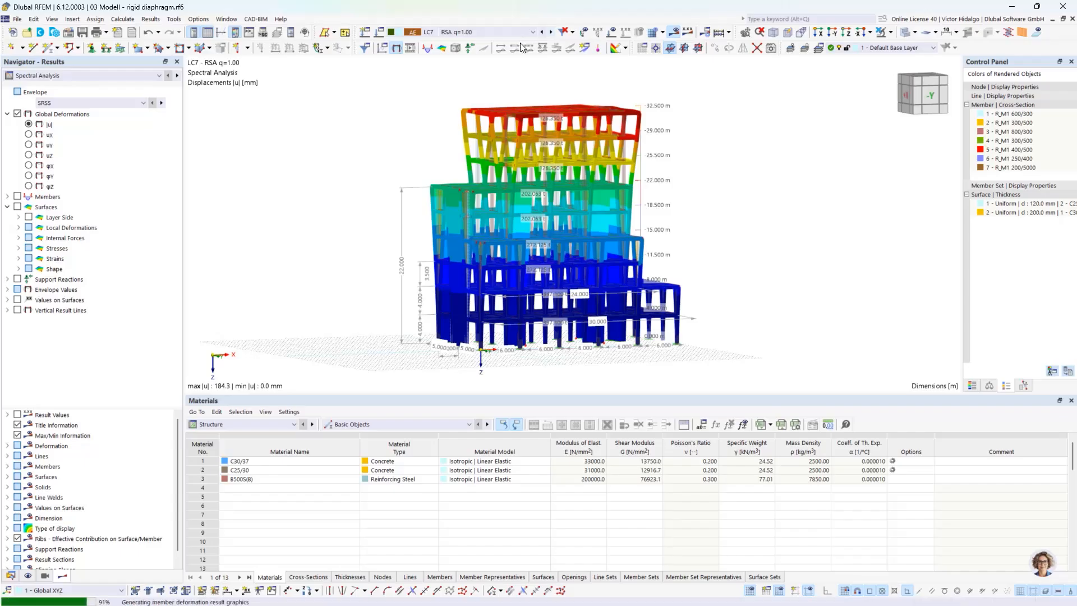
{"action": "left_click", "coordinate": [529, 31]}
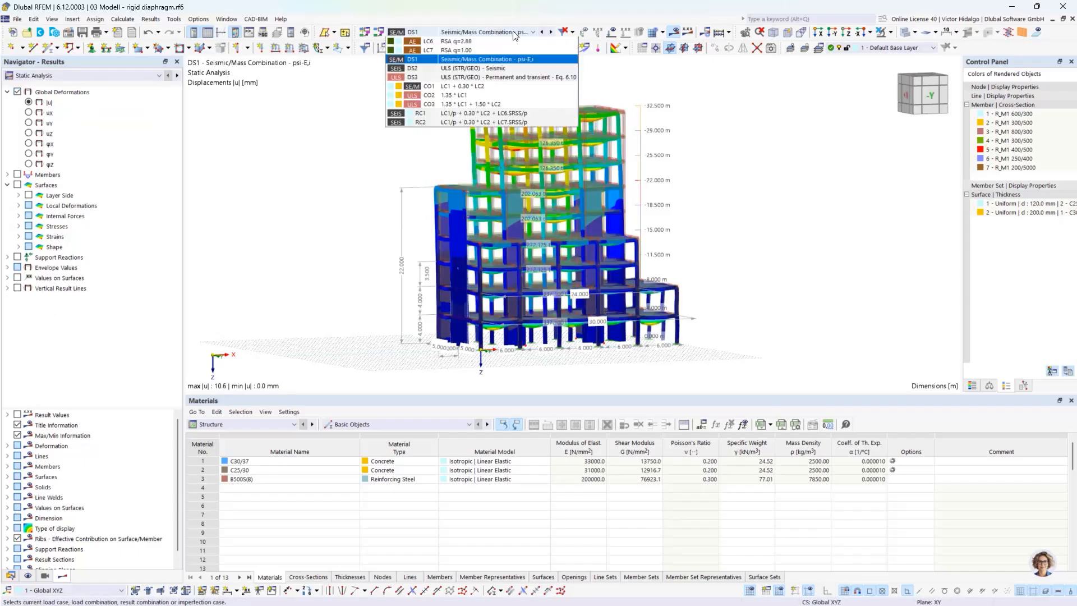
{"action": "left_click", "coordinate": [493, 95]}
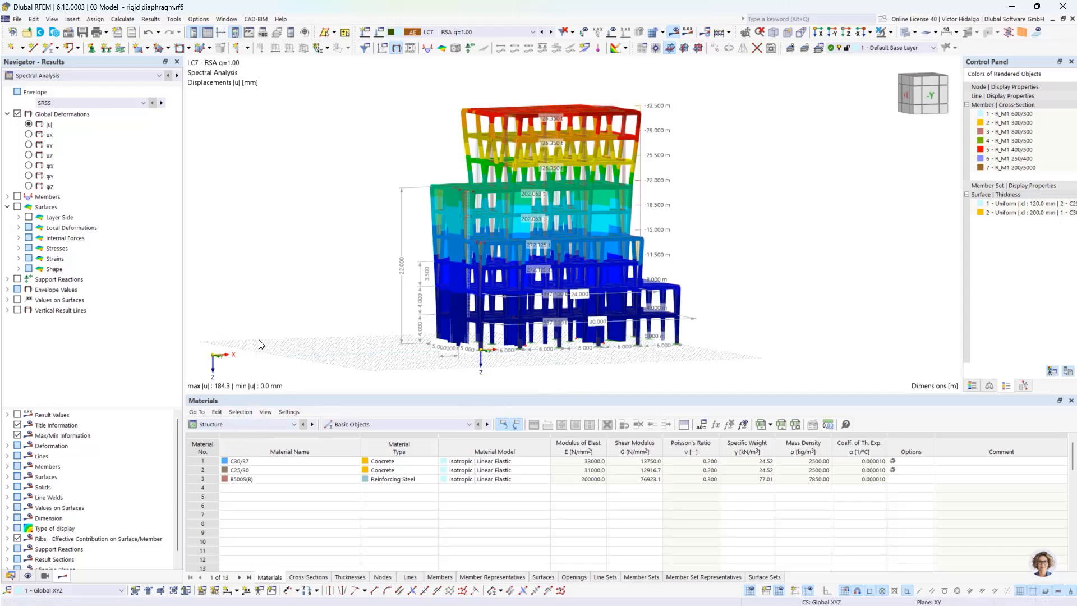
Step: Show the by-story Spectral Analysis results of LC6 - RSA q=2.88, reviewing the centers of mass and rigidity and the story actions
{"action": "left_click", "coordinate": [252, 425]}
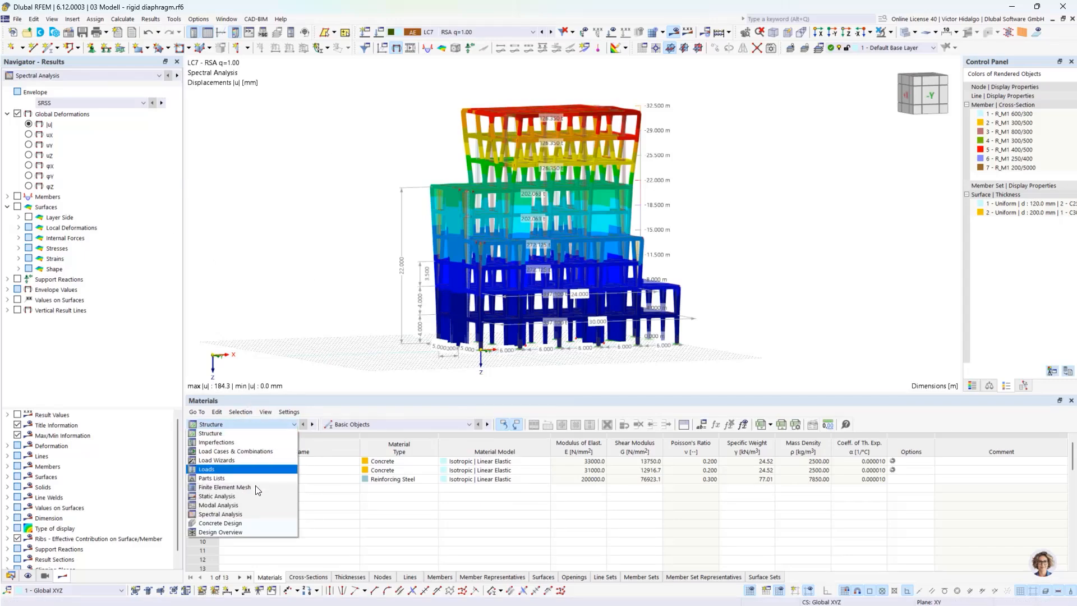
{"action": "left_click", "coordinate": [254, 517]}
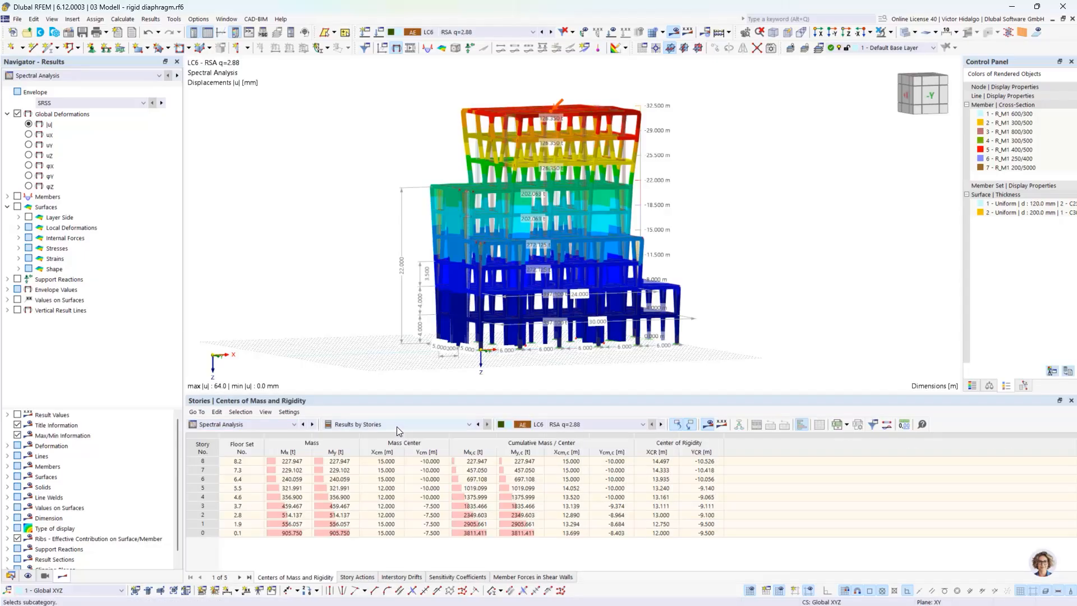
{"action": "left_click", "coordinate": [399, 426]}
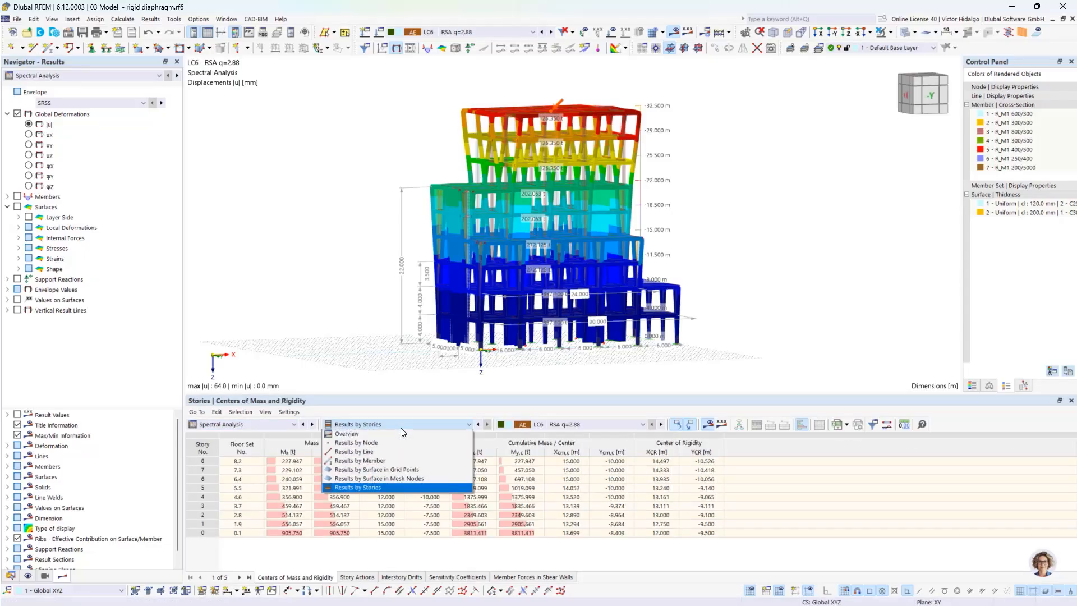
{"action": "left_click", "coordinate": [392, 488]}
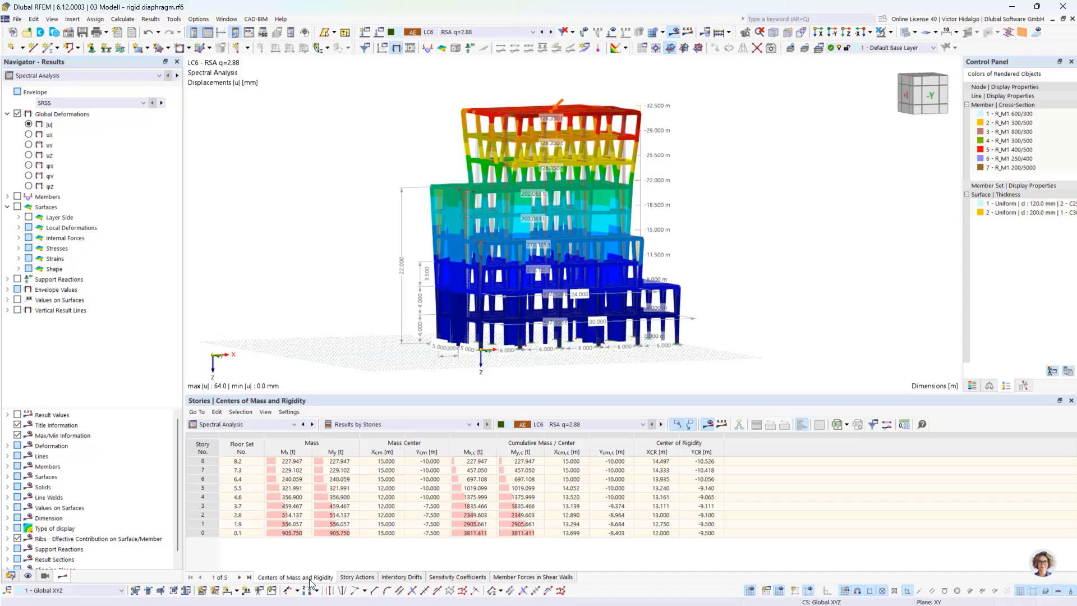
{"action": "mouse_move", "coordinate": [318, 584]}
{"action": "left_click", "coordinate": [358, 577]}
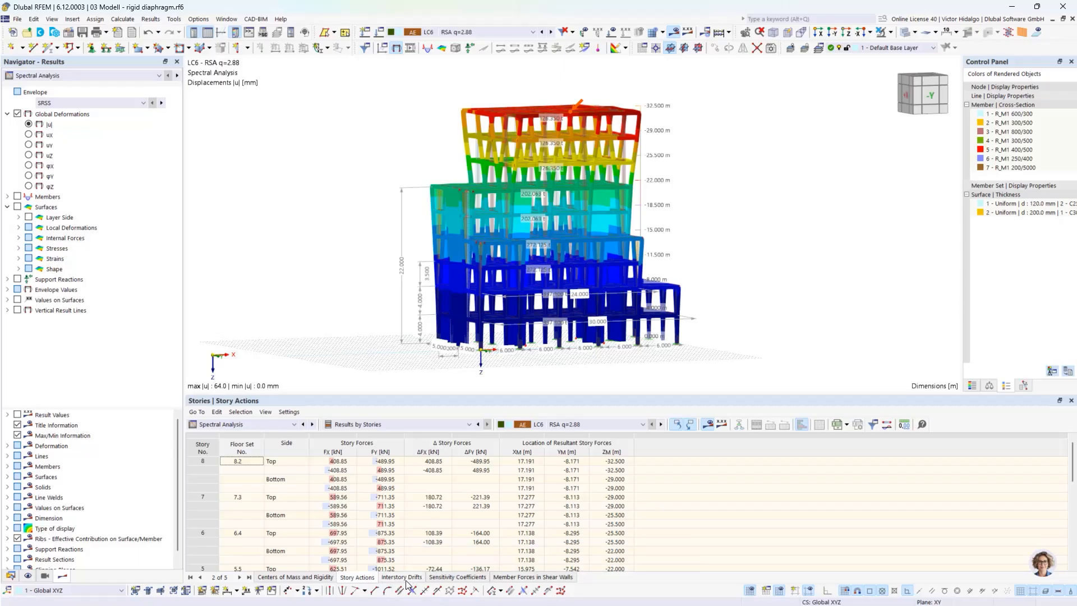
Step: Show the sensitivity coefficients by story in an enlarged results table and select the X-direction coefficients of all stories for review
{"action": "left_click", "coordinate": [456, 577]}
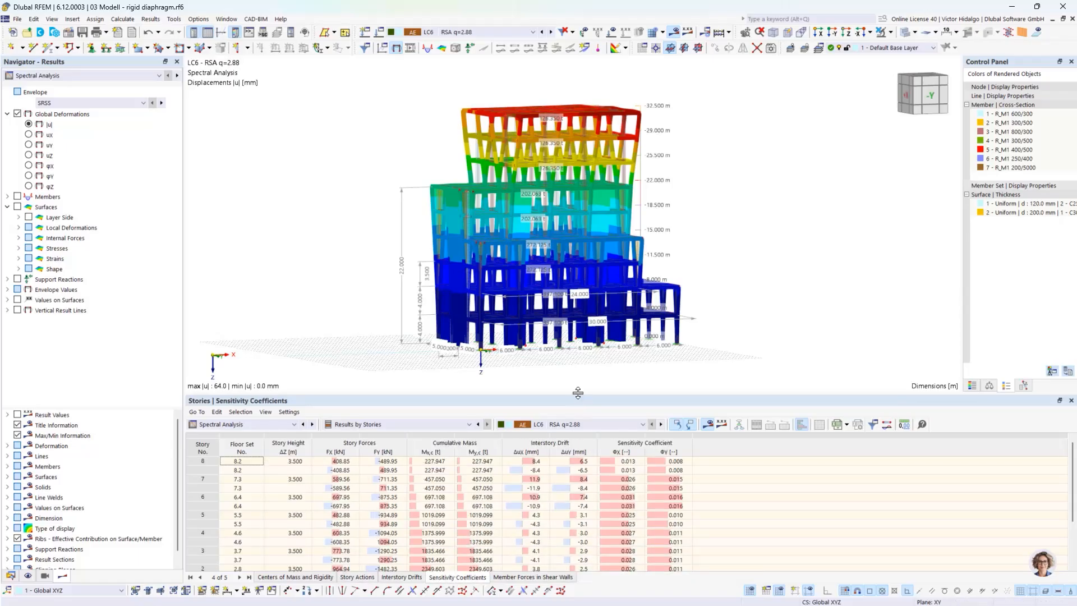
{"action": "left_click_drag", "start_coordinate": [579, 397], "coordinate": [573, 334]}
{"action": "left_click", "coordinate": [631, 388]}
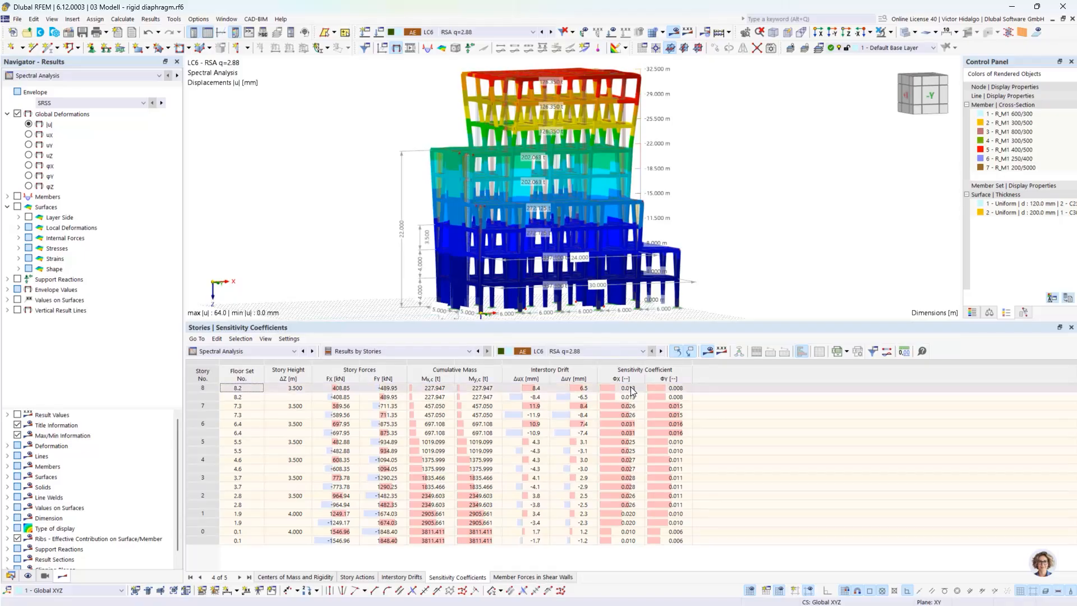
{"action": "left_click", "coordinate": [634, 540], "text": "shift"}
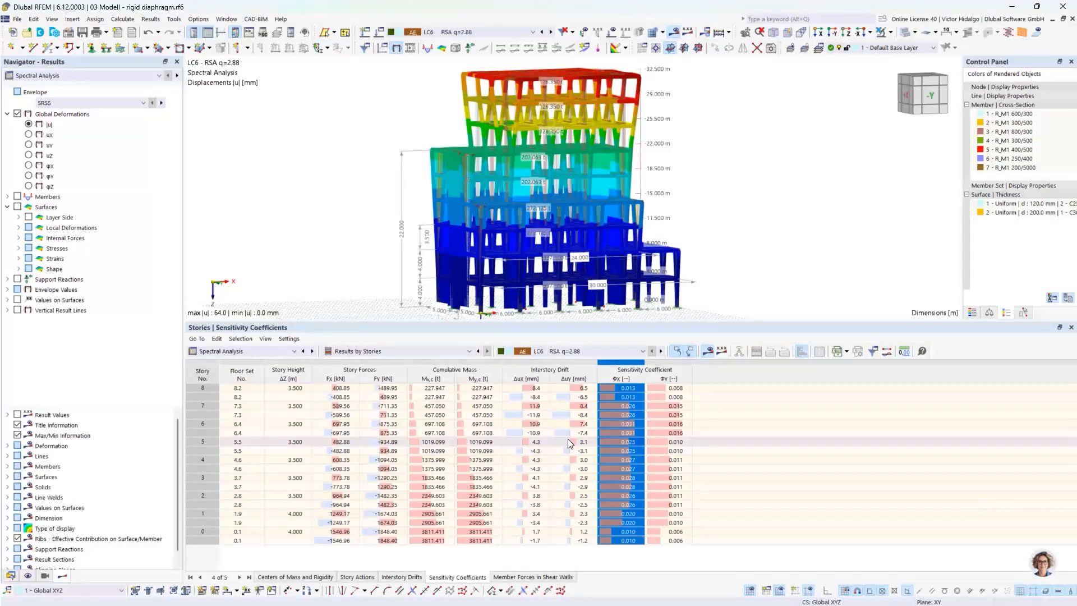
Step: Show the interstory drifts by story and switch the results table from LC6 to LC7 - RSA q=1.00
{"action": "left_click", "coordinate": [405, 578]}
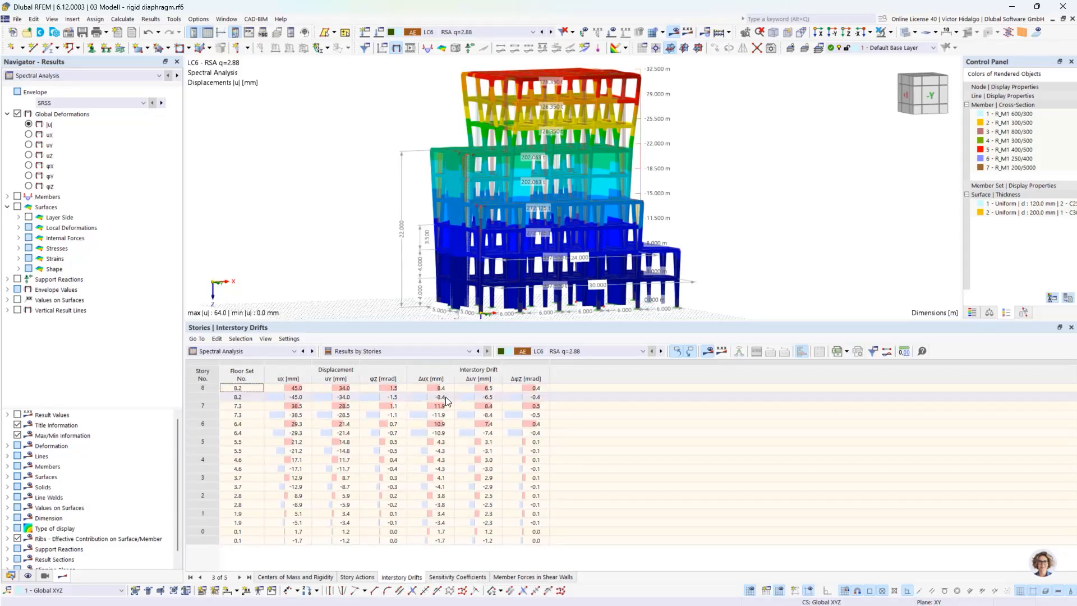
{"action": "left_click", "coordinate": [578, 351]}
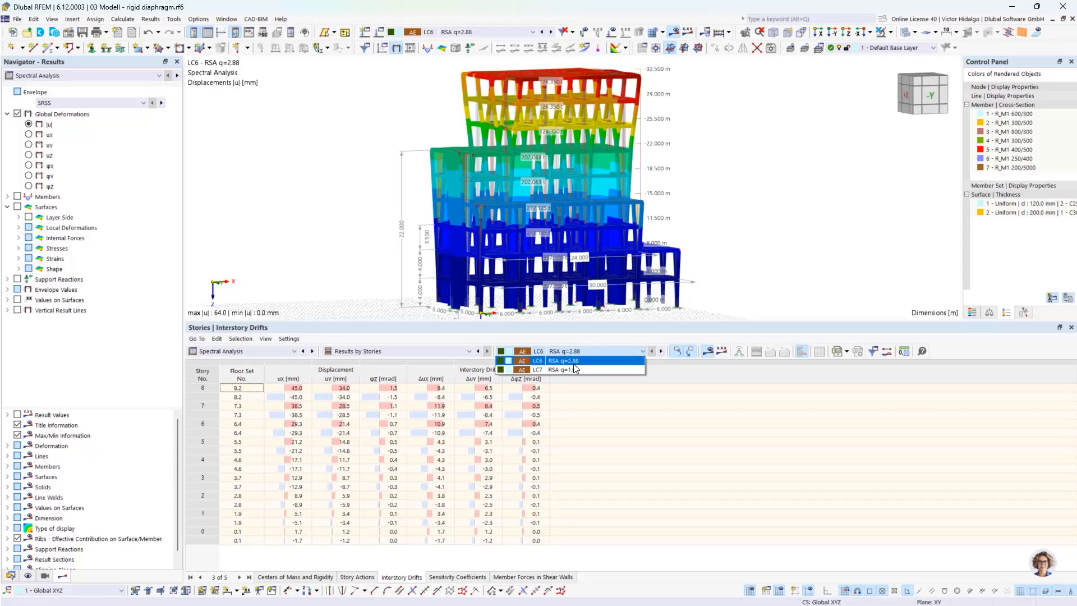
{"action": "left_click", "coordinate": [586, 362]}
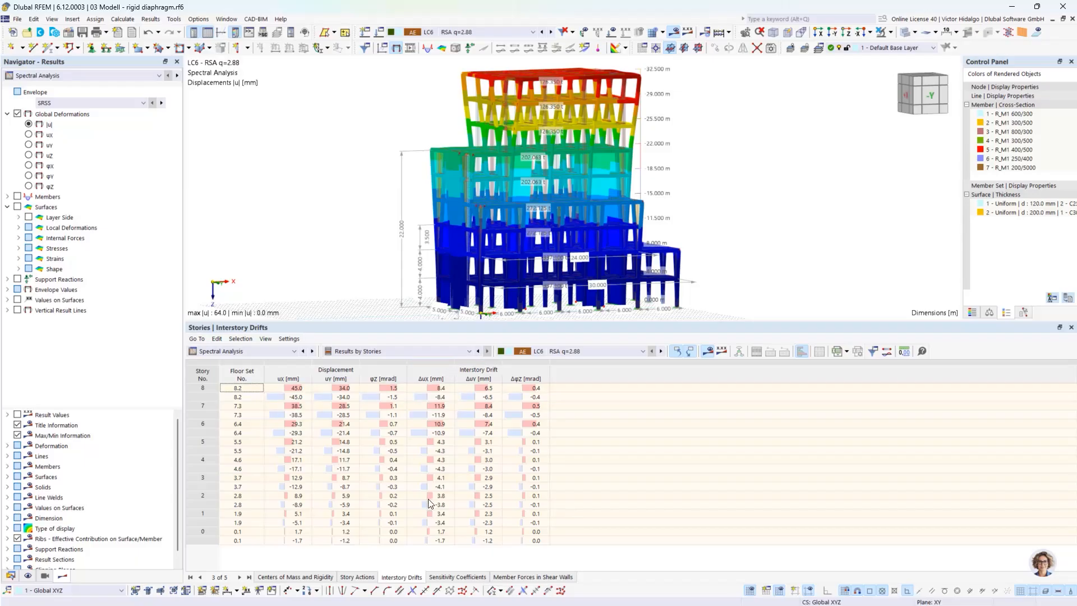
{"action": "left_click", "coordinate": [587, 353]}
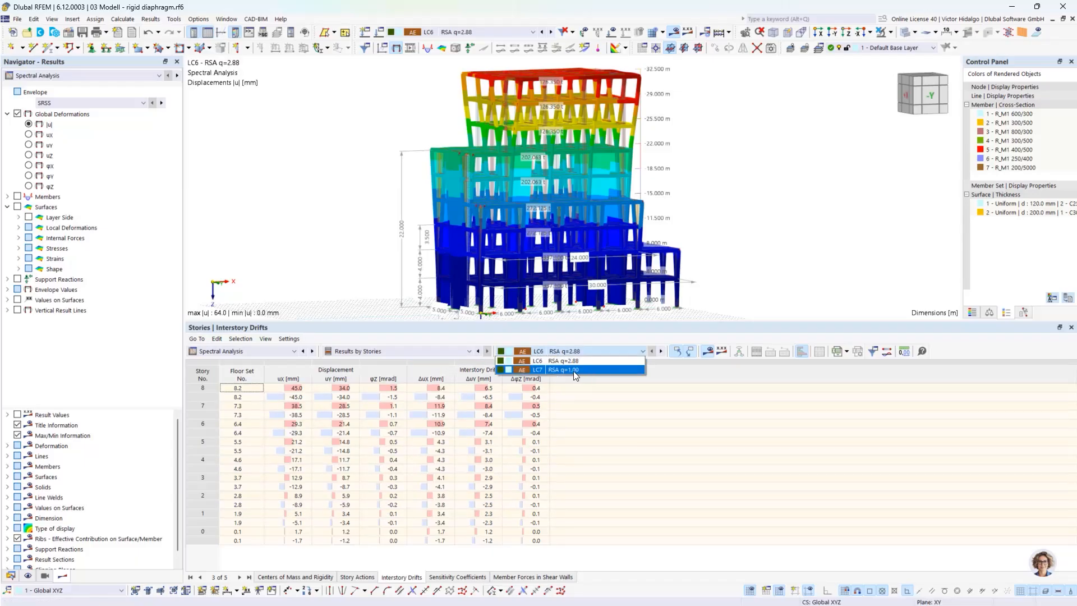
{"action": "left_click", "coordinate": [574, 371]}
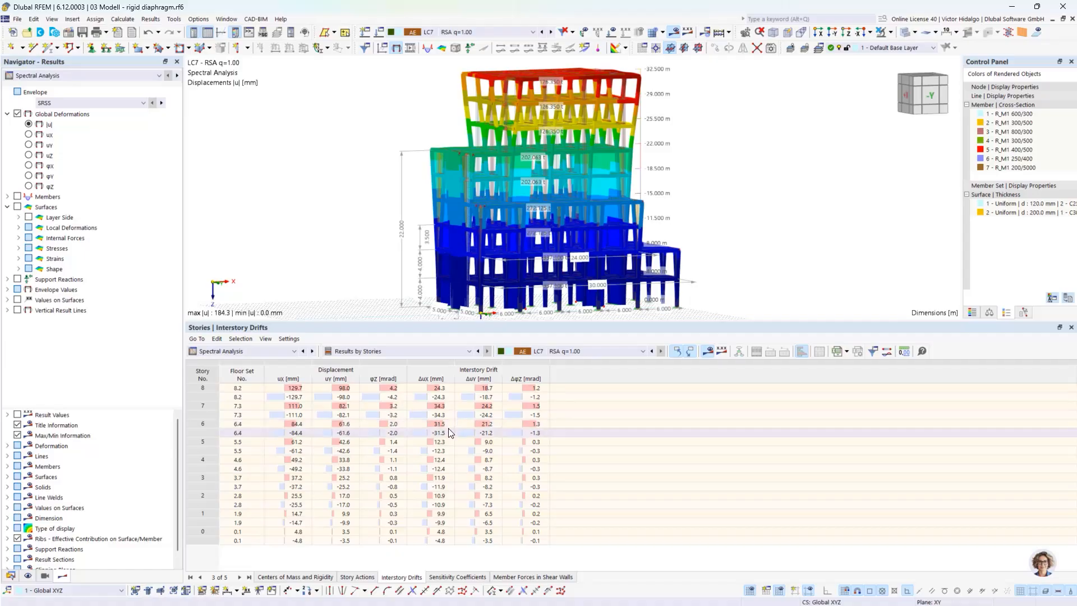
Step: Select both result rows of story 7 and single out its positive X-direction interstory drift for review
{"action": "left_click", "coordinate": [200, 412]}
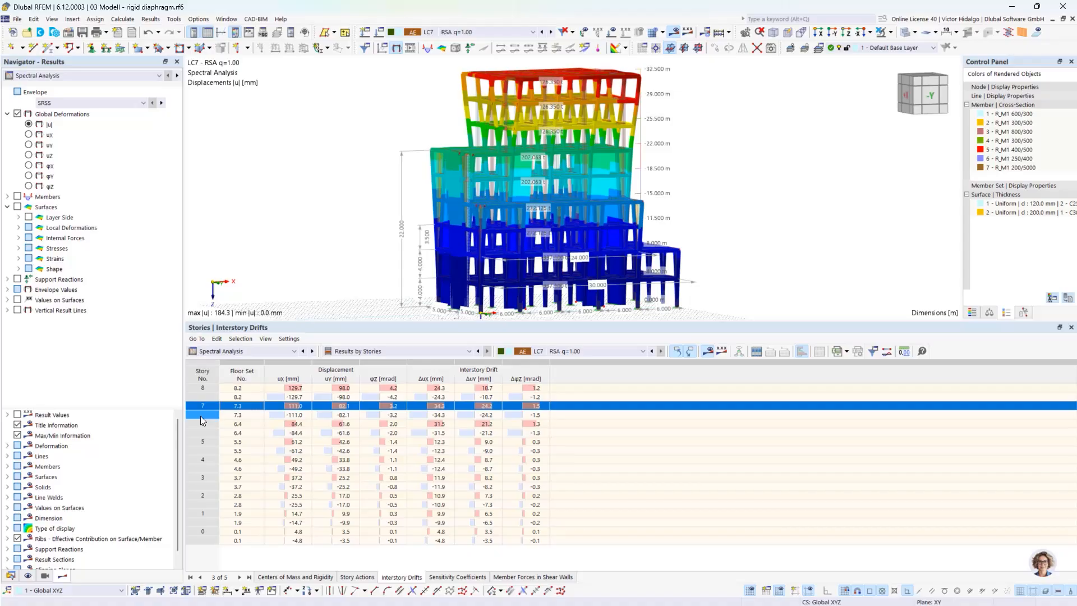
{"action": "left_click", "coordinate": [201, 416], "text": "shift"}
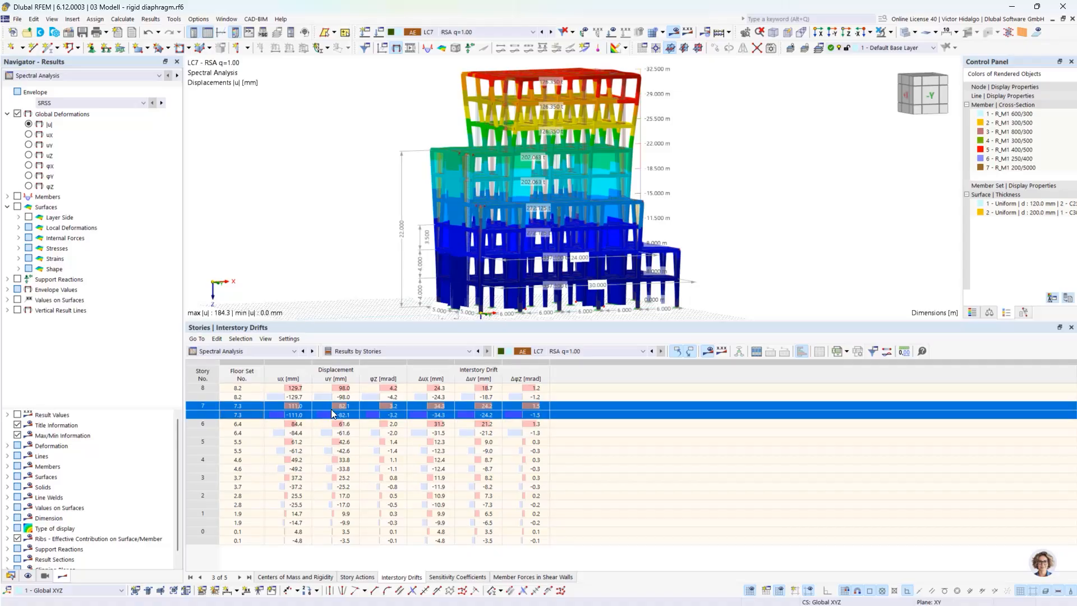
{"action": "left_click", "coordinate": [443, 407]}
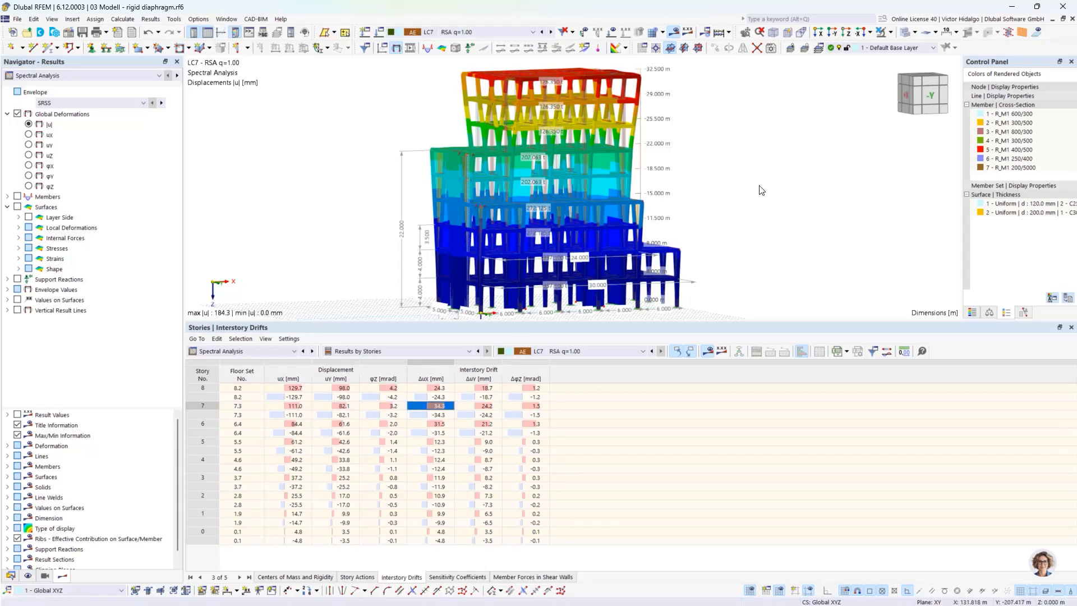
Step: Reduce the height of the results table and hide the deformation results on the building model
{"action": "left_click", "coordinate": [681, 38]}
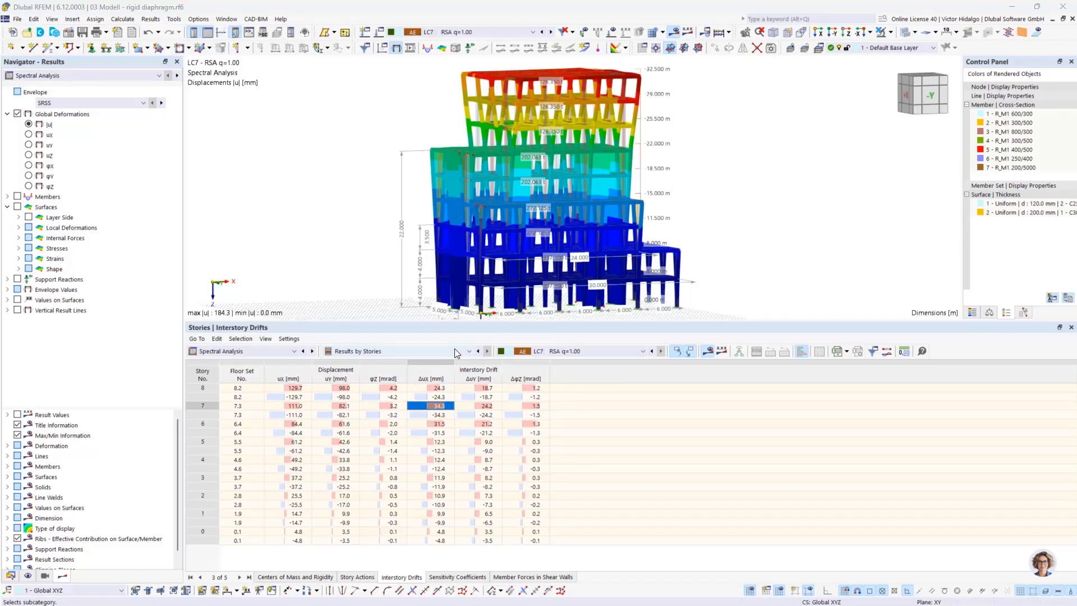
{"action": "left_click_drag", "start_coordinate": [468, 323], "coordinate": [468, 356]}
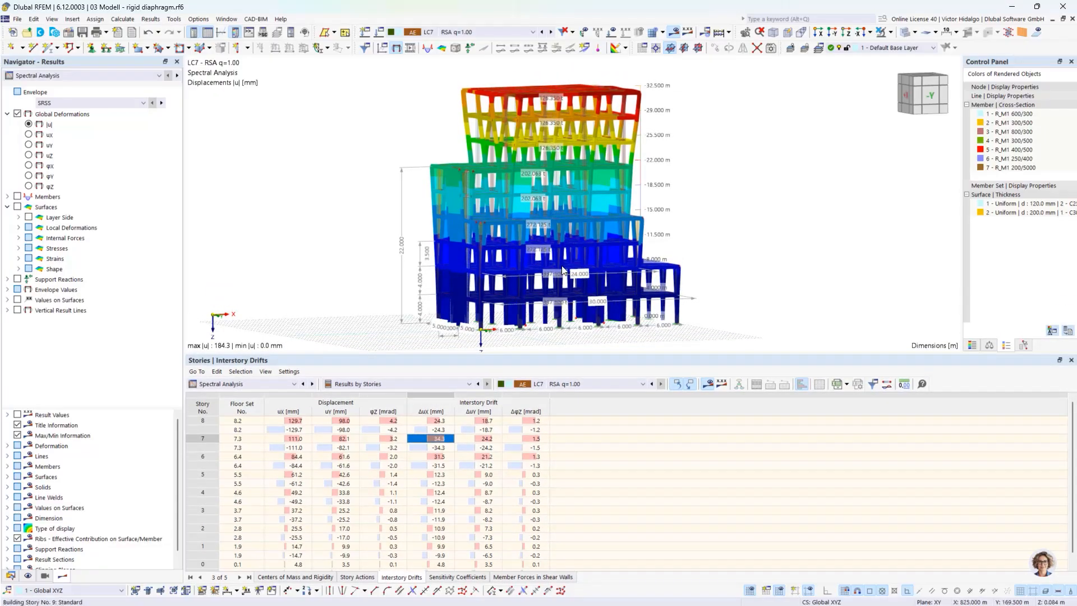
{"action": "left_click", "coordinate": [673, 35]}
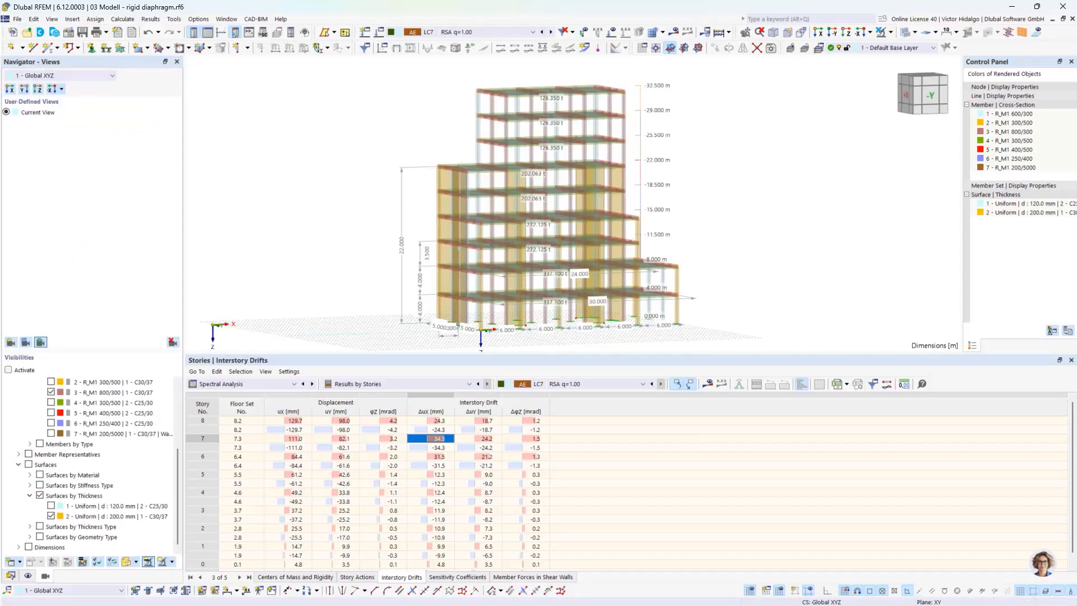
Step: Switch to the presentation to review the EN 1998-1 interstory drift limits, and return to RFEM
{"action": "key", "text": "alt+Tab"}
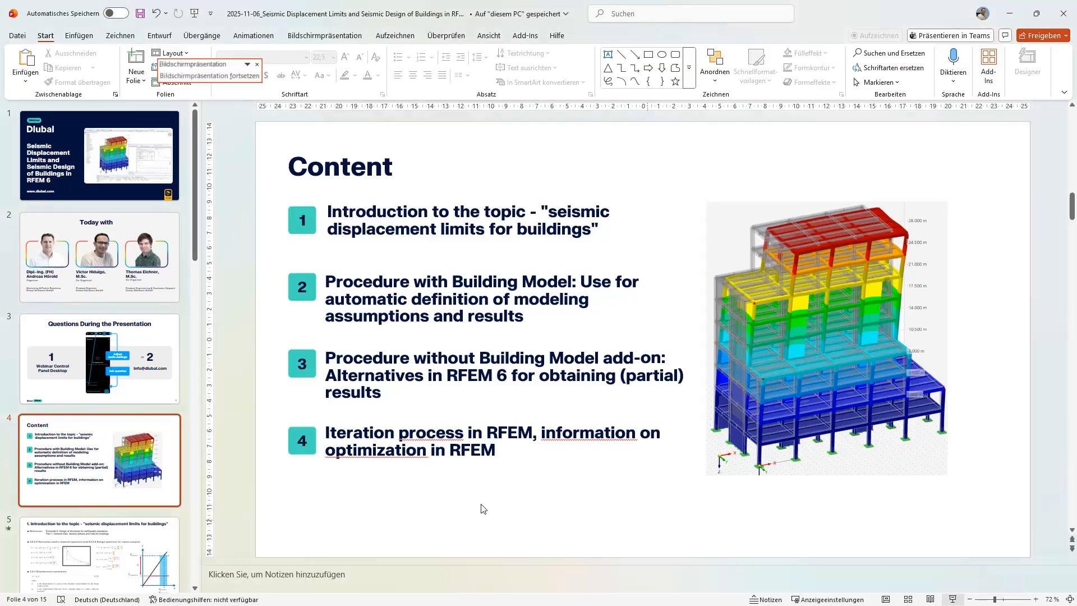
{"action": "key", "text": "alt+Tab"}
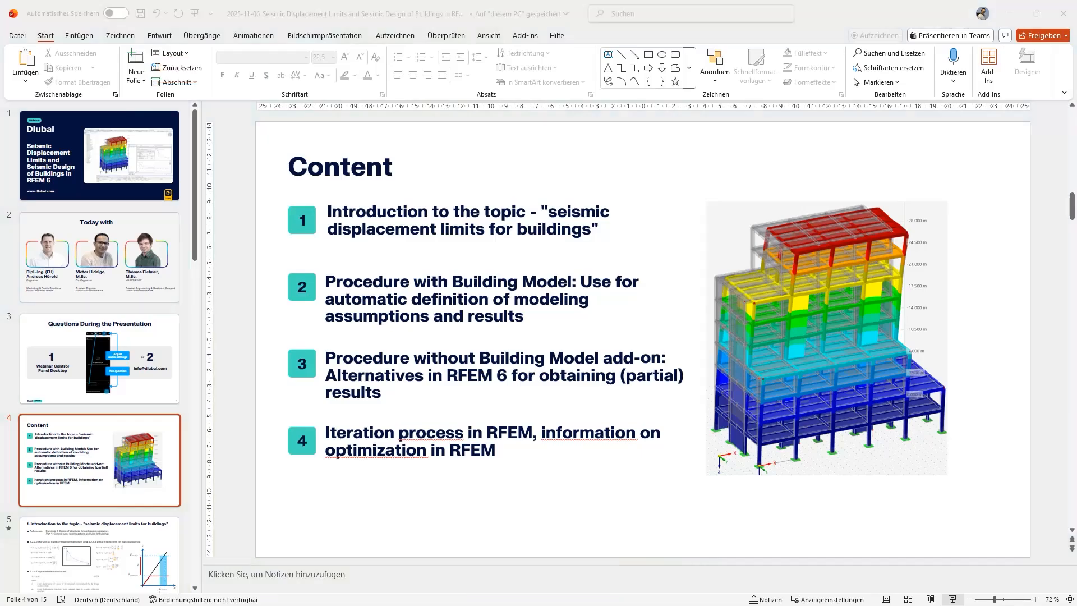
{"action": "key", "text": "alt+Tab"}
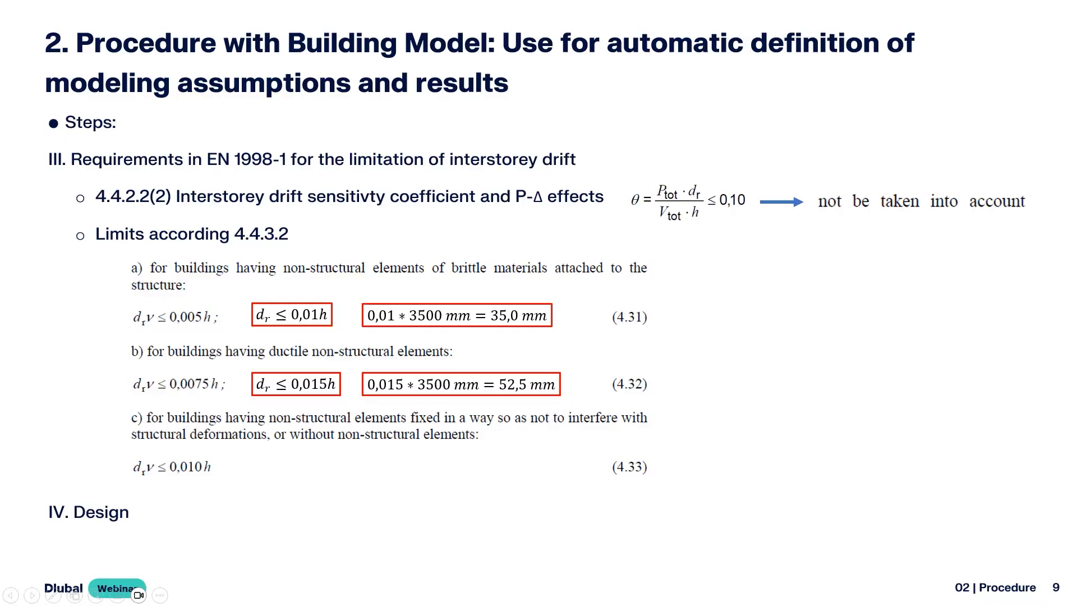
{"action": "key", "text": "alt+Tab"}
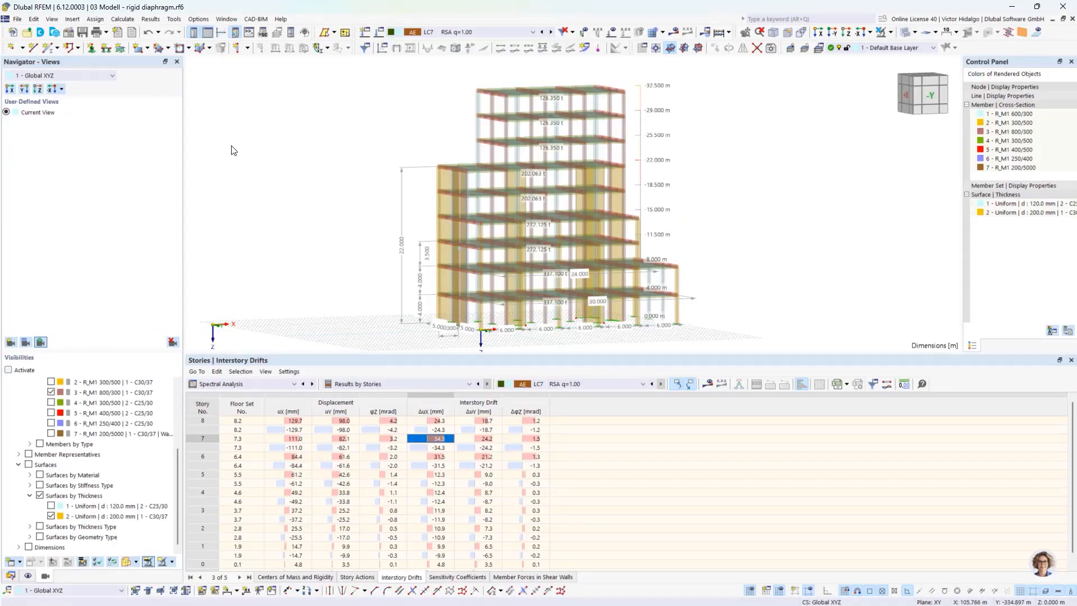
Step: Review the activated add-ons, including Concrete Design, in the model's base data and close it without changes
{"action": "left_click", "coordinate": [69, 33]}
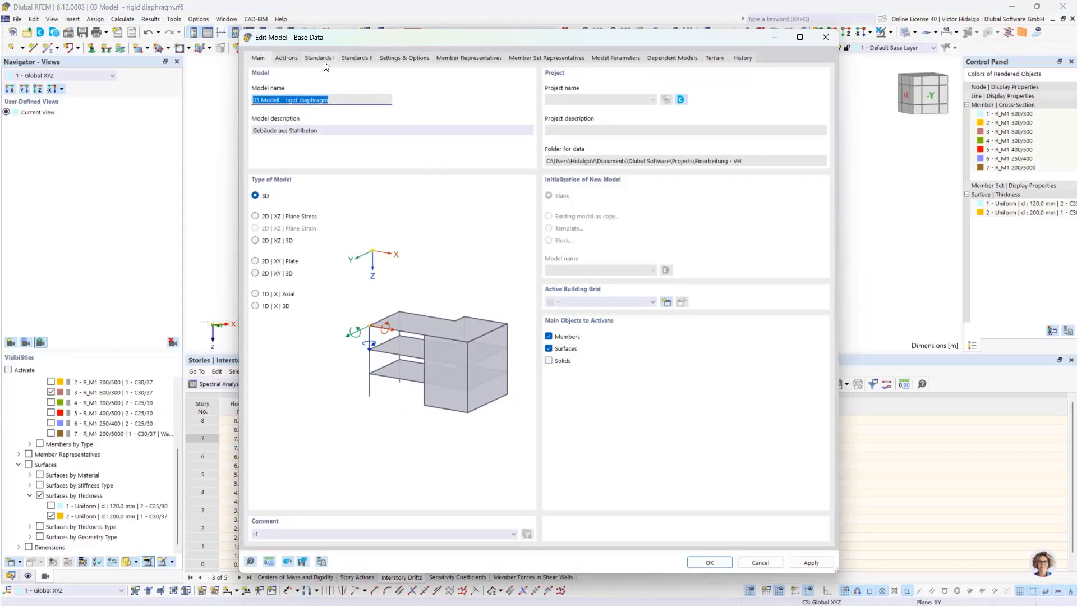
{"action": "left_click", "coordinate": [291, 58]}
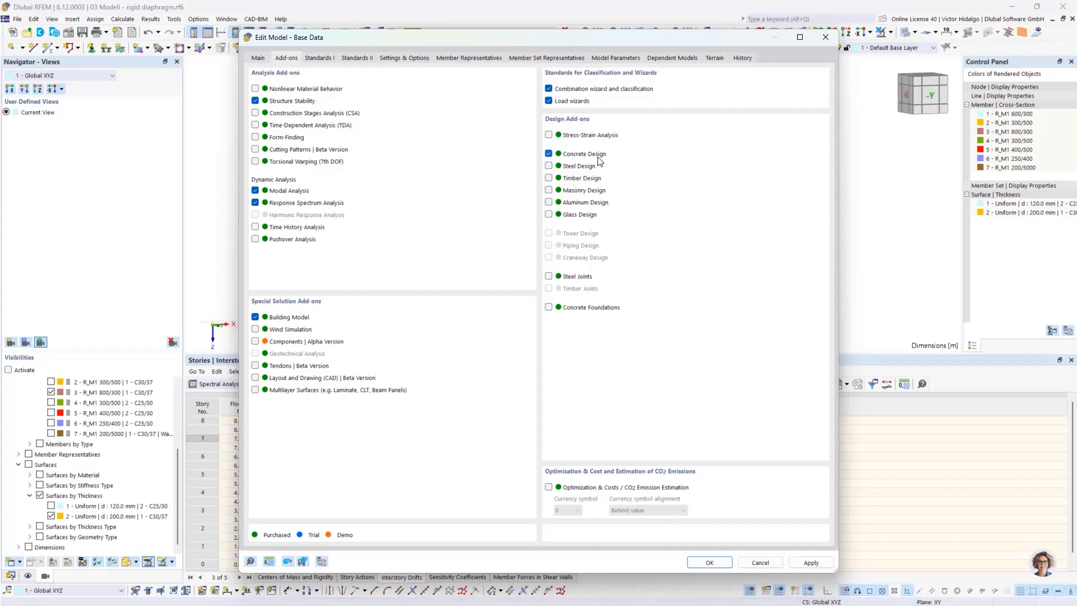
{"action": "left_click", "coordinate": [761, 563]}
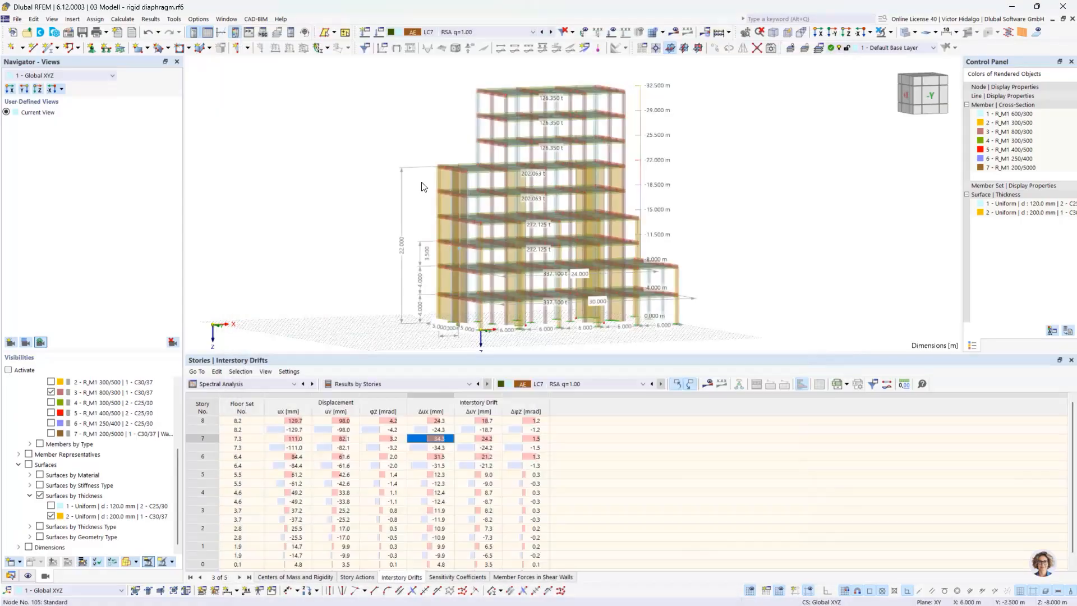
Step: Review design situations DS2 - Seismic and DS3 - Permanent and transient, keeping Result combinations as the combination wizard for DS2
{"action": "left_click", "coordinate": [378, 35]}
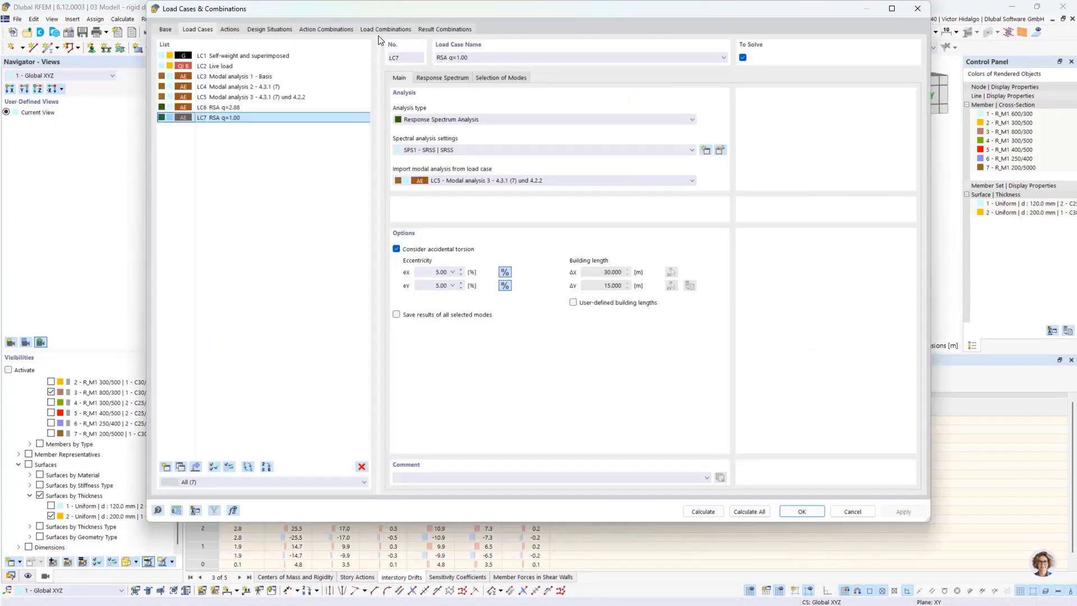
{"action": "left_click", "coordinate": [270, 28]}
{"action": "left_click", "coordinate": [273, 67]}
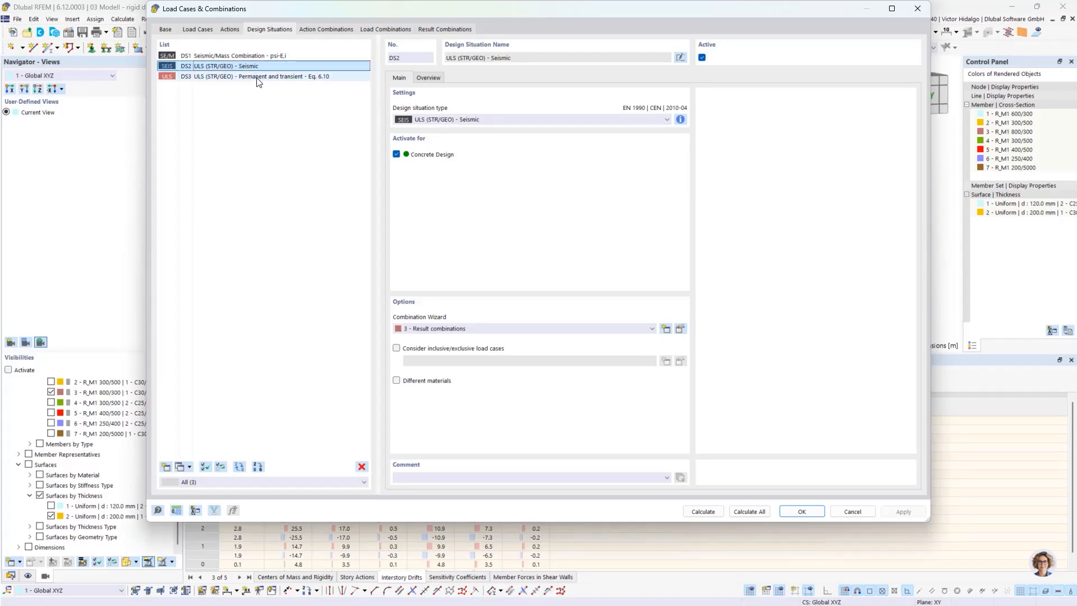
{"action": "left_click", "coordinate": [259, 80]}
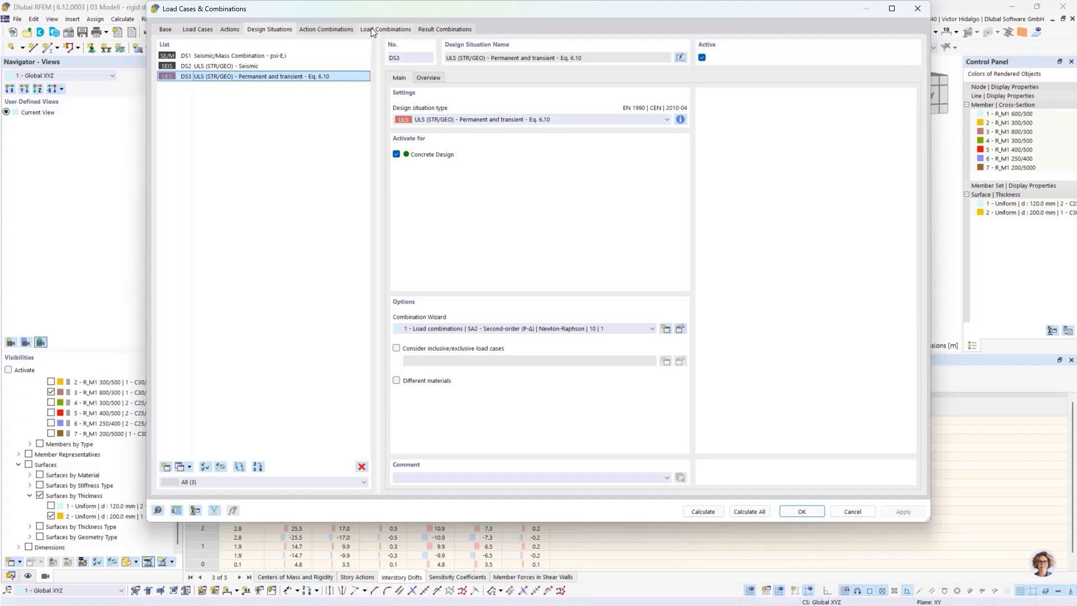
{"action": "left_click", "coordinate": [265, 66]}
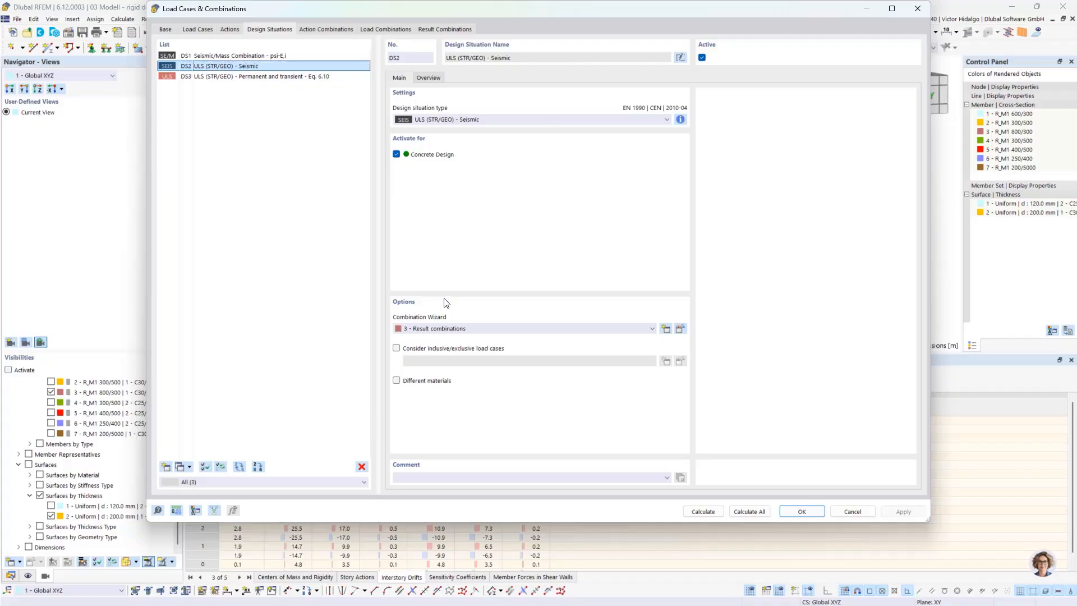
{"action": "left_click", "coordinate": [497, 331]}
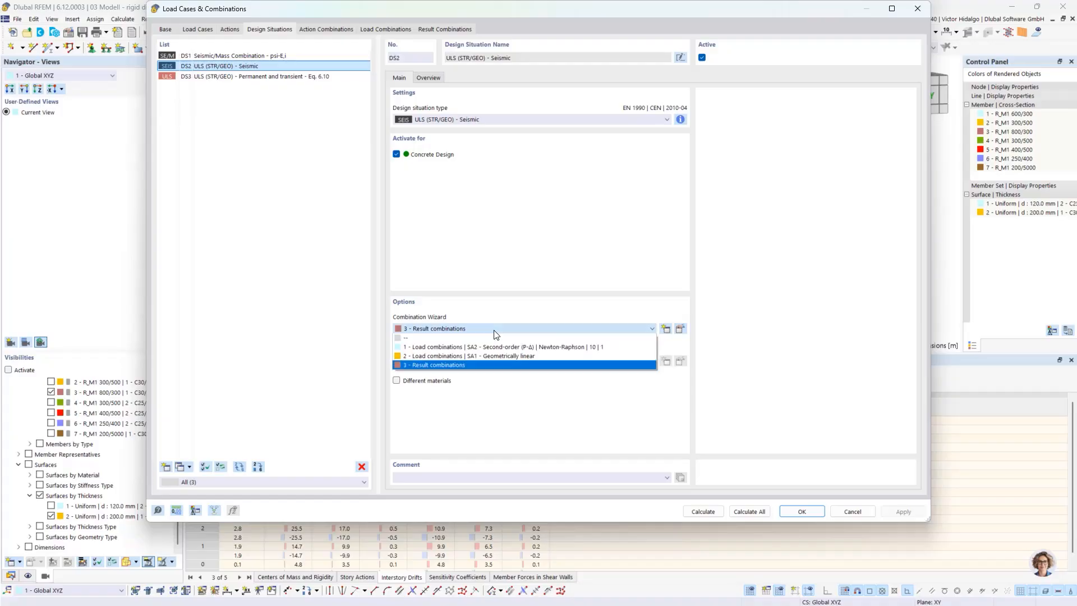
{"action": "left_click", "coordinate": [493, 366]}
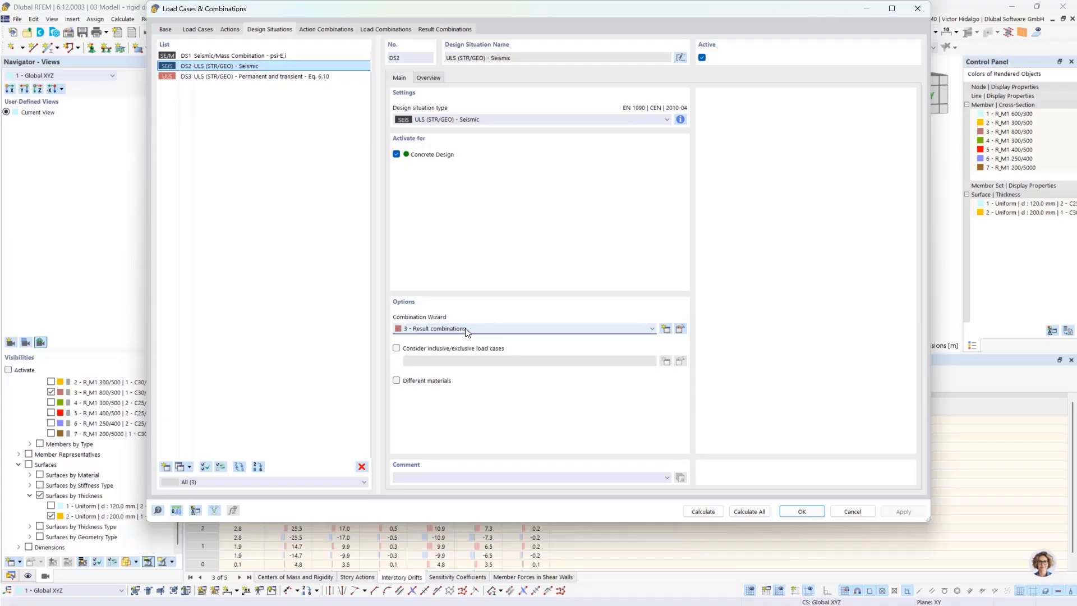
Step: Select result combination RC2 of the seismic design situation and calculate it
{"action": "left_click", "coordinate": [457, 31]}
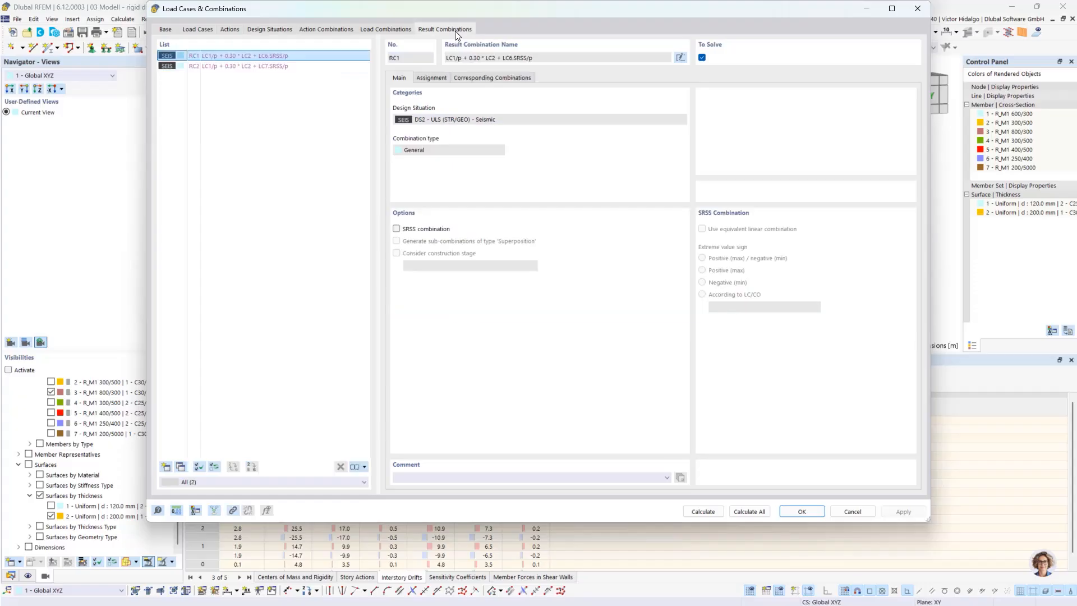
{"action": "left_click", "coordinate": [292, 67]}
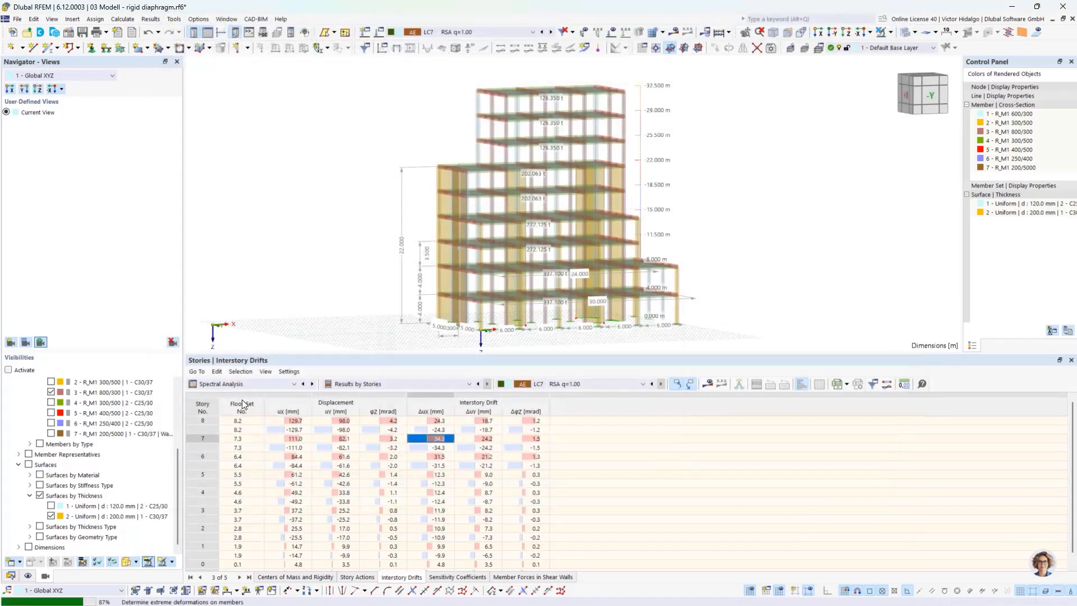
{"action": "scroll", "coordinate": [232, 384], "scroll_direction": "up", "scroll_amount": 2}
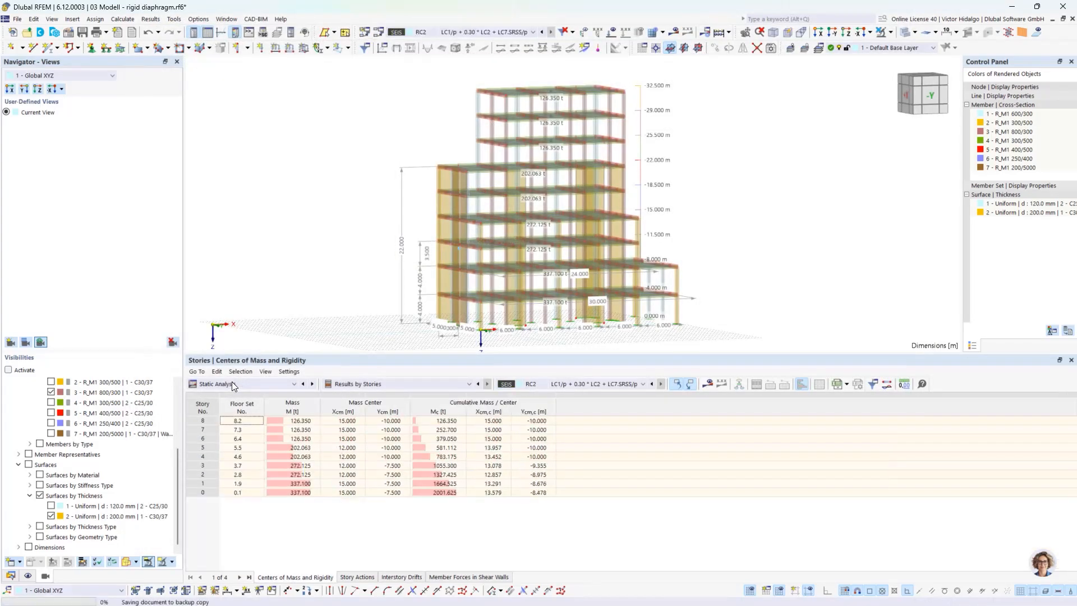
Step: Show the Concrete Design tables and change from the errors and warnings overview to the design situations input data
{"action": "left_click", "coordinate": [253, 383]}
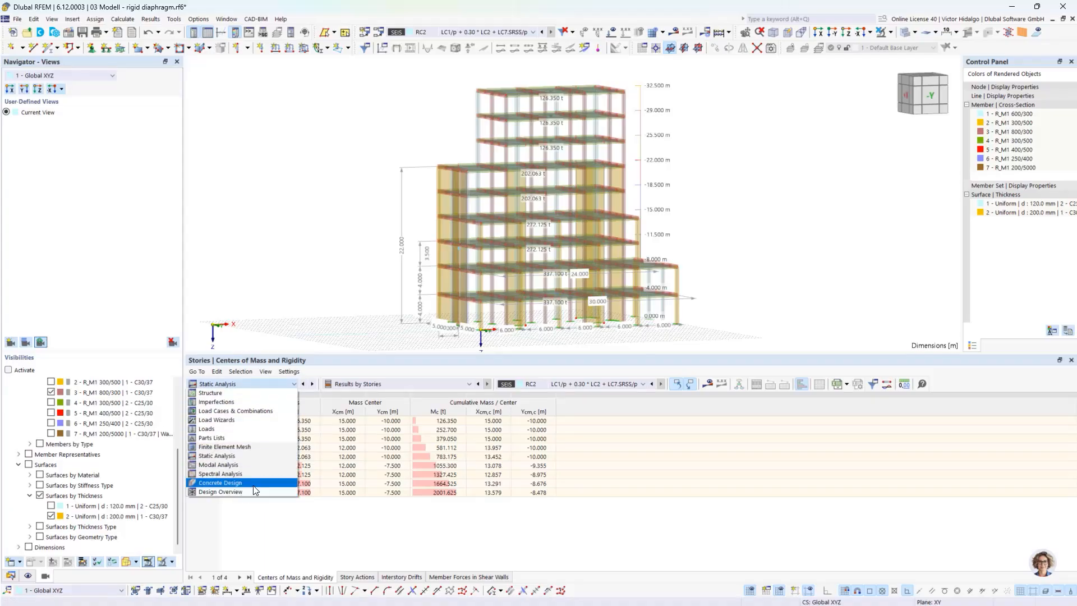
{"action": "key", "text": "Escape"}
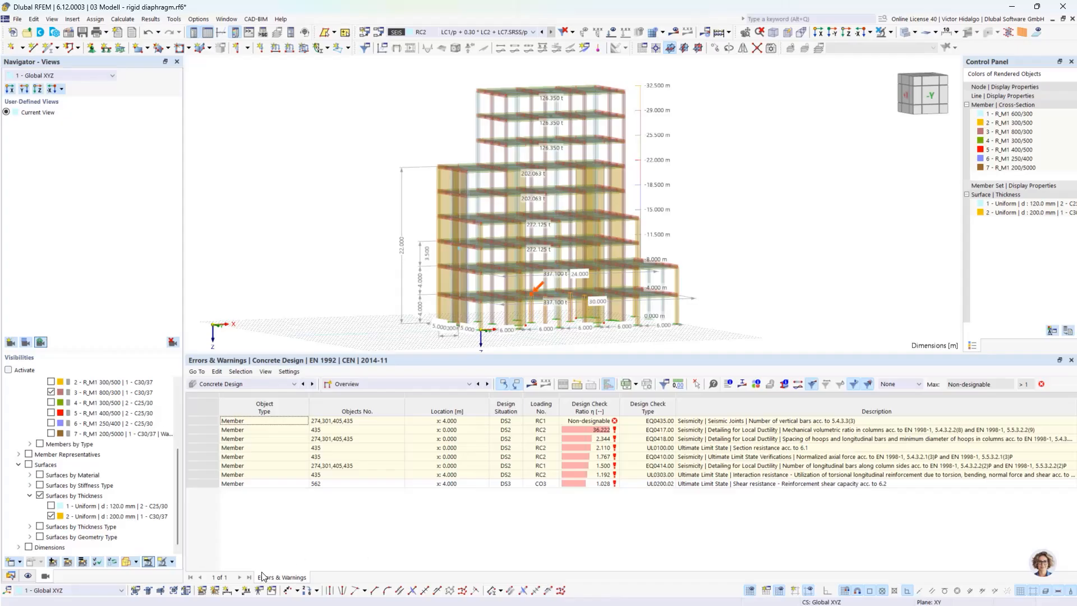
{"action": "left_click", "coordinate": [372, 384]}
{"action": "left_click", "coordinate": [375, 396]}
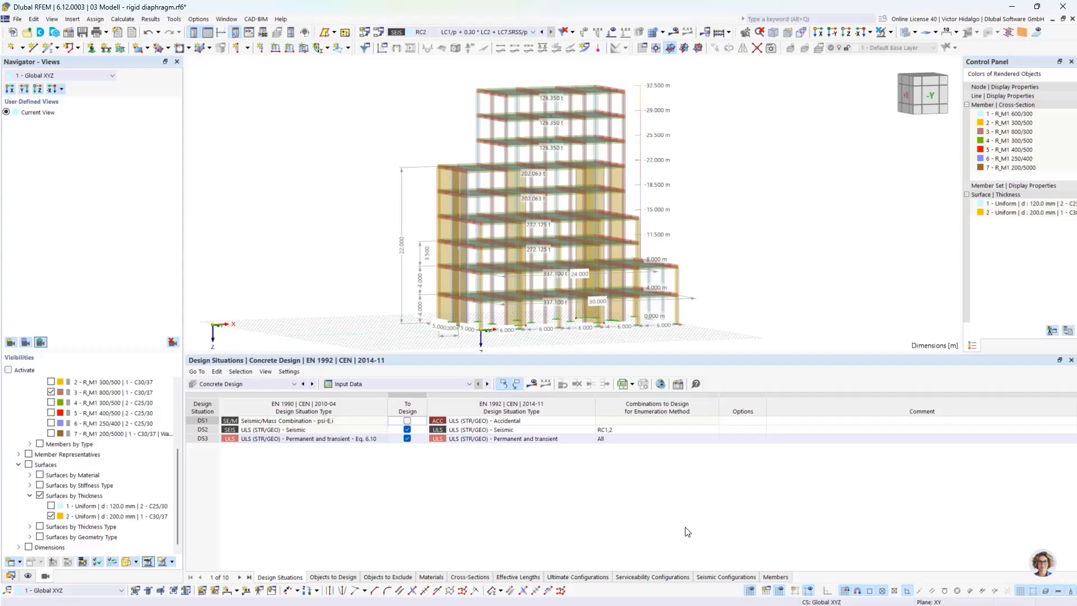
Step: Review the Concrete Design global settings, including the seismic configuration to calculate, and close them without changes
{"action": "left_click", "coordinate": [11, 576]}
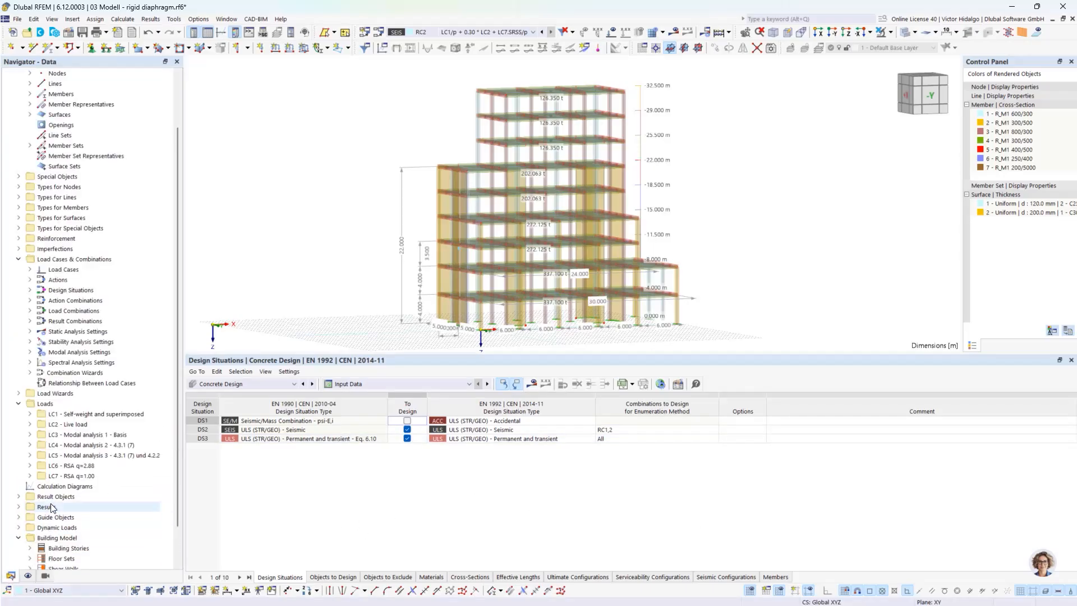
{"action": "scroll", "coordinate": [51, 508], "scroll_direction": "down", "scroll_amount": 2}
{"action": "left_click", "coordinate": [19, 497]}
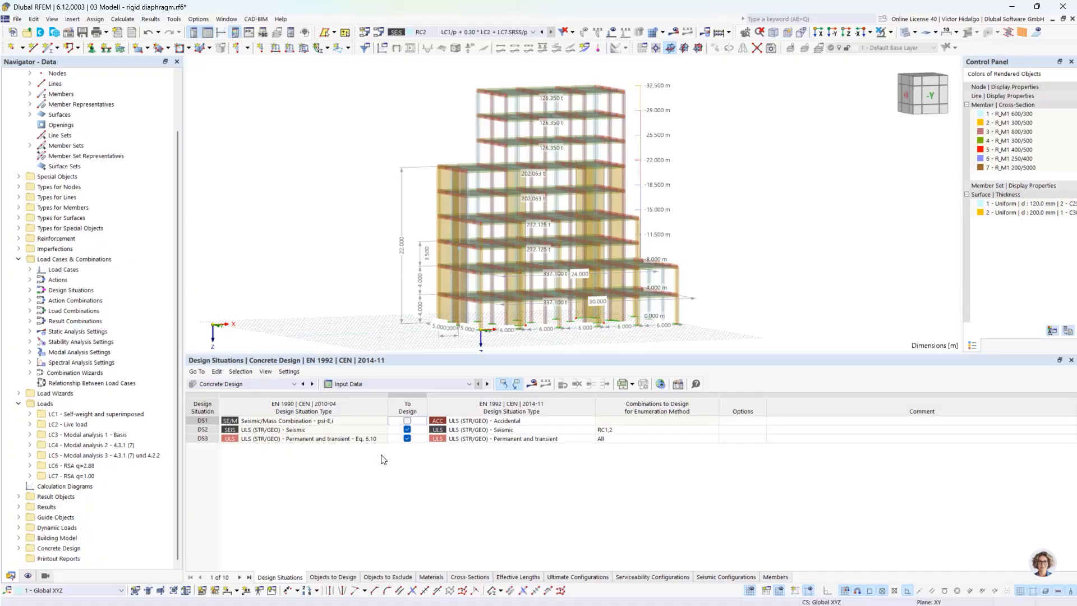
{"action": "left_click", "coordinate": [19, 548]}
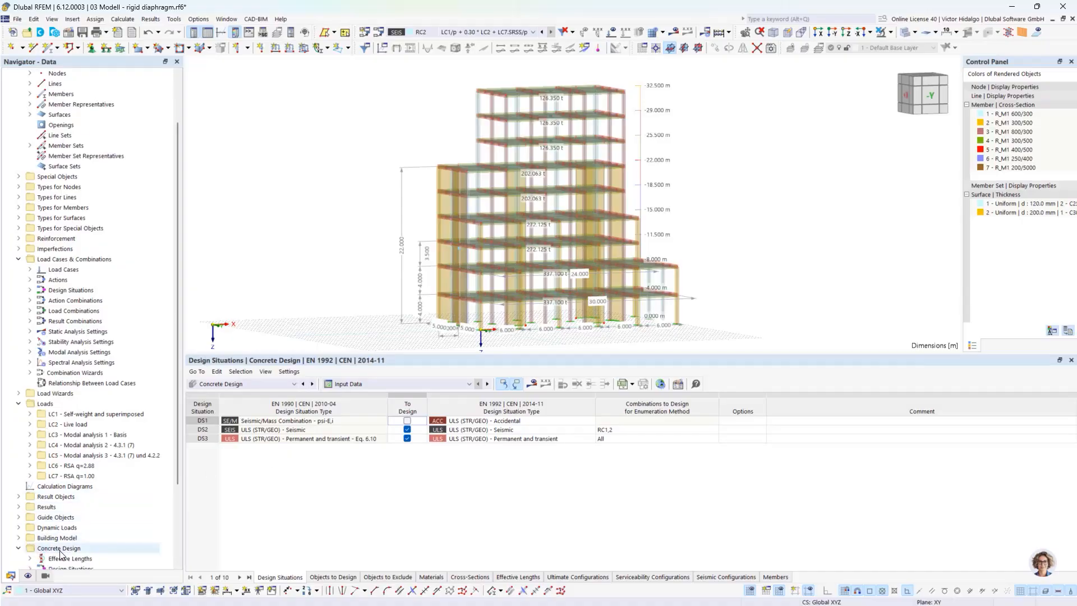
{"action": "scroll", "coordinate": [61, 554], "scroll_direction": "down", "scroll_amount": 3}
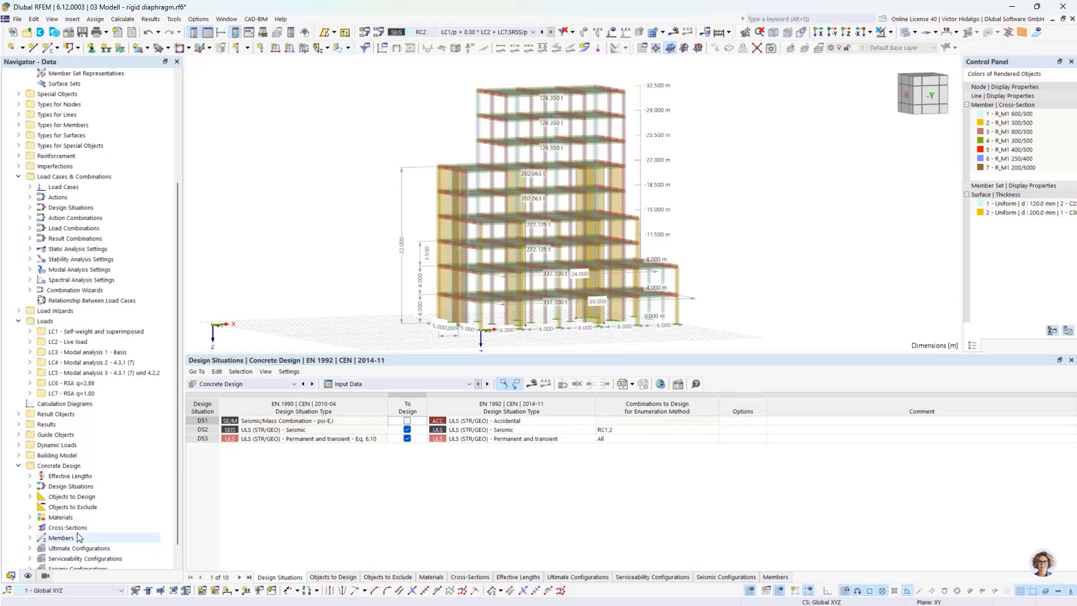
{"action": "right_click", "coordinate": [74, 465]}
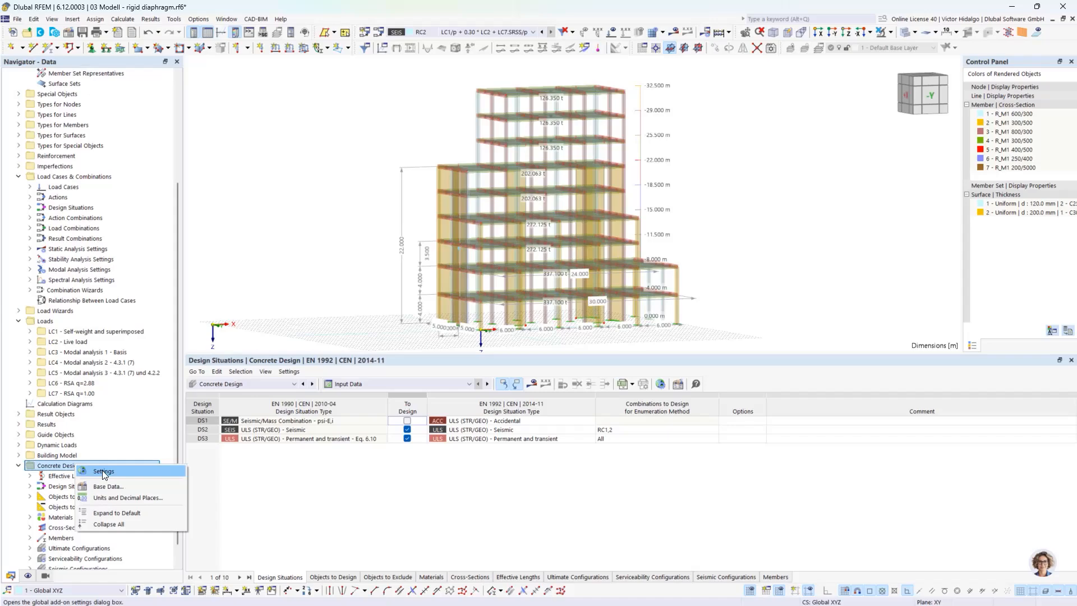
{"action": "left_click", "coordinate": [102, 471]}
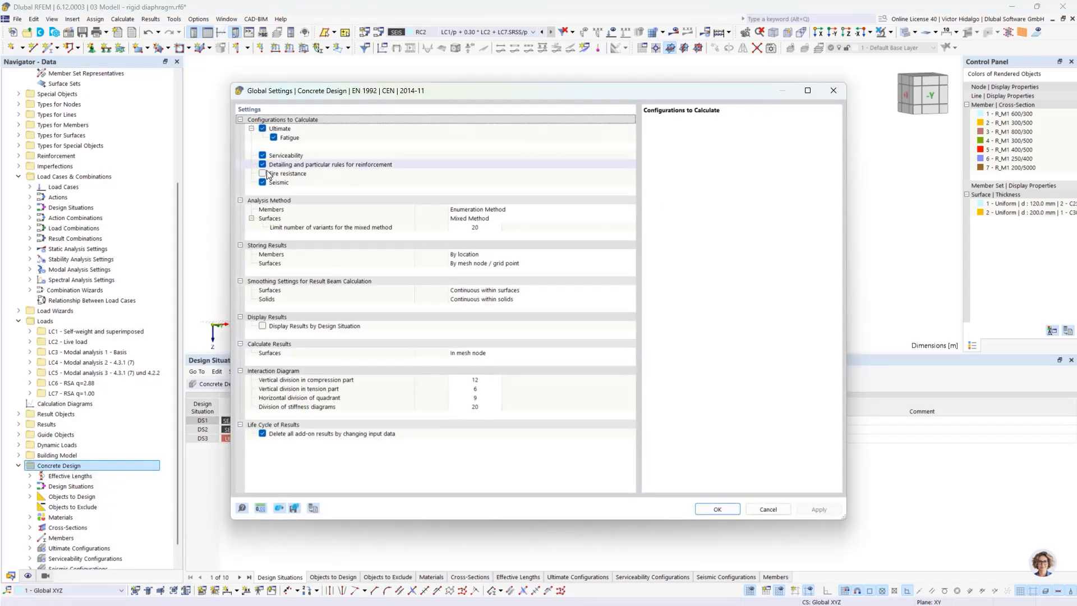
{"action": "left_click", "coordinate": [264, 184]}
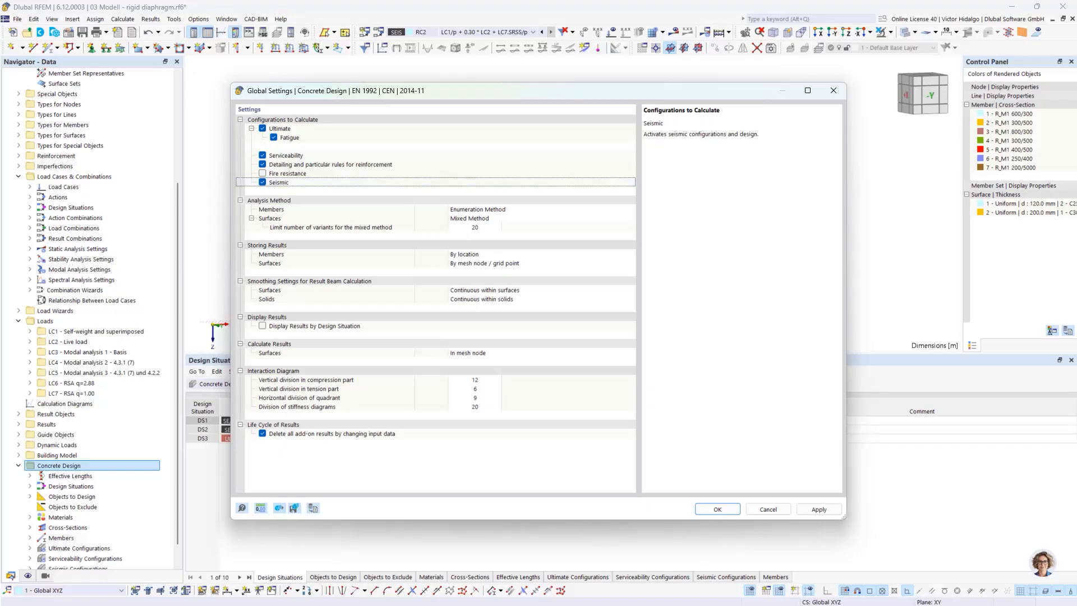
{"action": "left_click", "coordinate": [784, 511]}
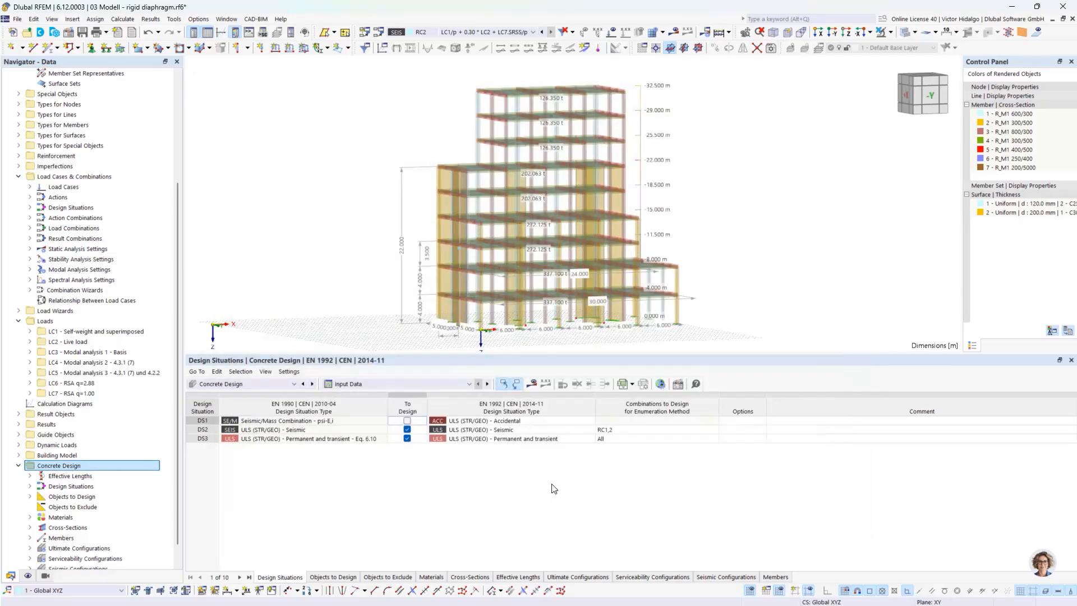
Step: Check the members listed as objects to design, and examine the seismic design ratios on members for DS2
{"action": "left_click", "coordinate": [331, 577]}
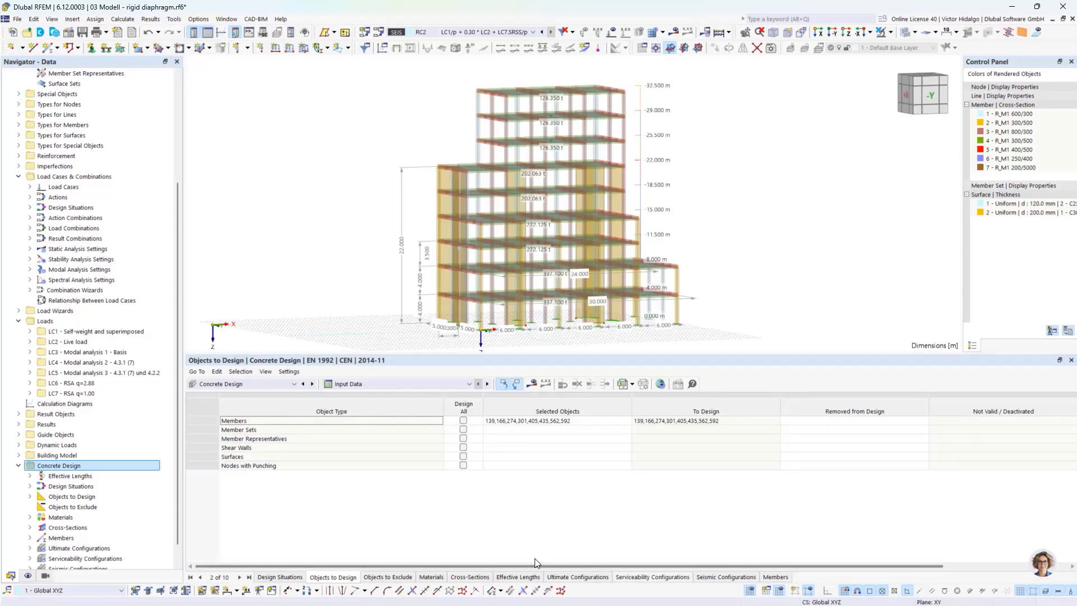
{"action": "left_click", "coordinate": [371, 385]}
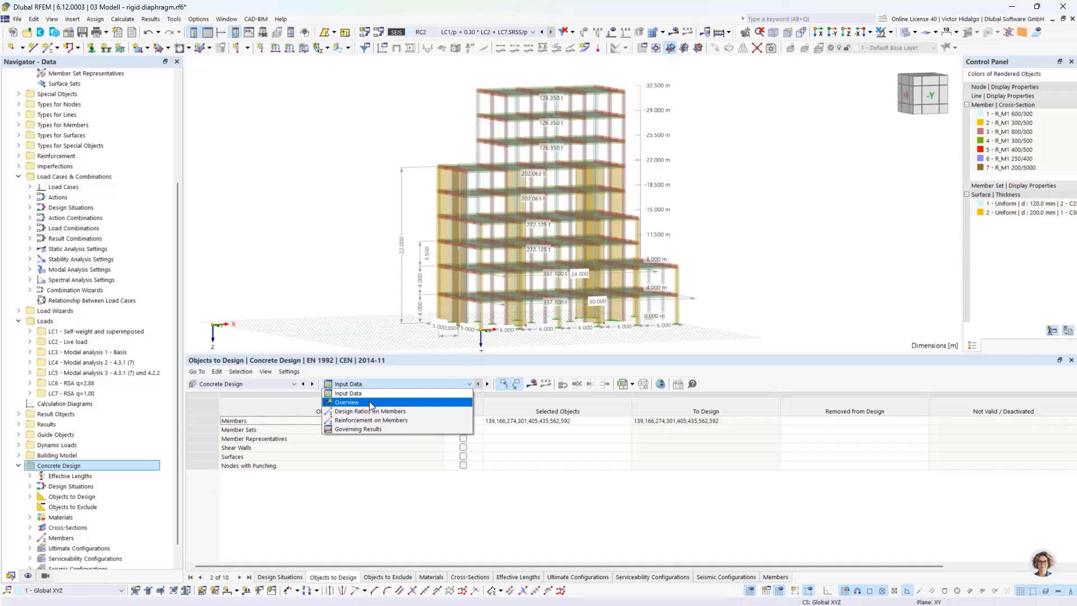
{"action": "left_click", "coordinate": [372, 411]}
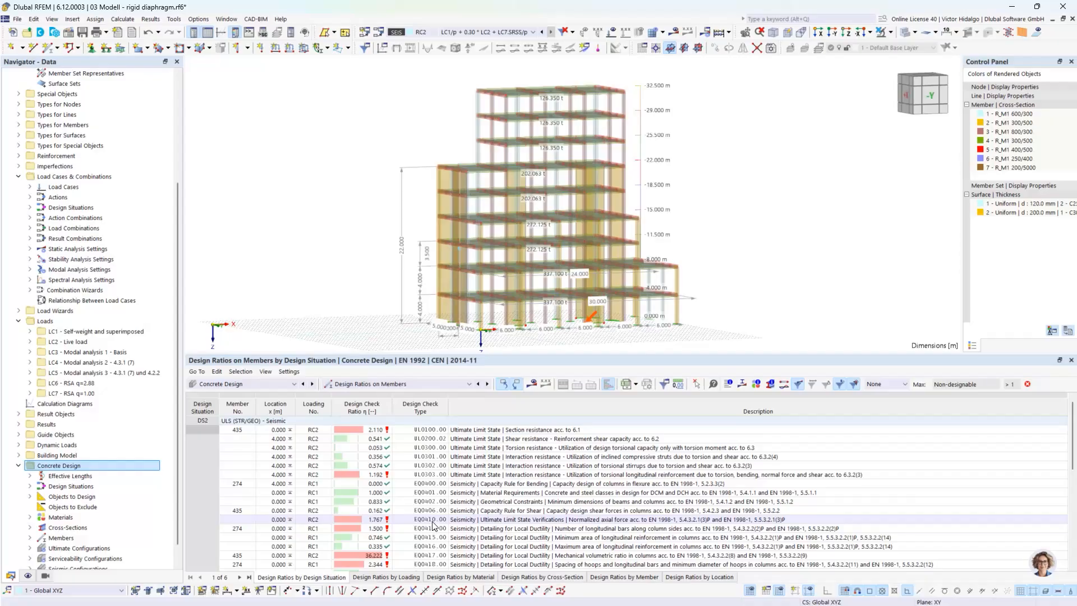
{"action": "left_click", "coordinate": [381, 529]}
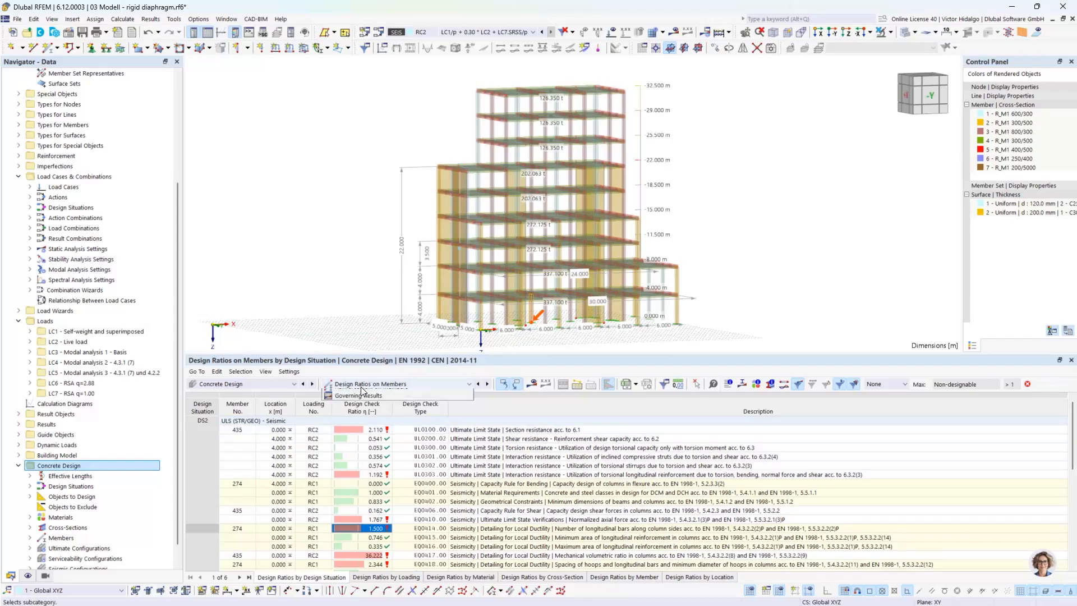
Step: Return to the Concrete Design situations input data and view the DS2 seismic situation's definition, closing it without changes
{"action": "left_click", "coordinate": [366, 384]}
{"action": "left_click", "coordinate": [348, 393]}
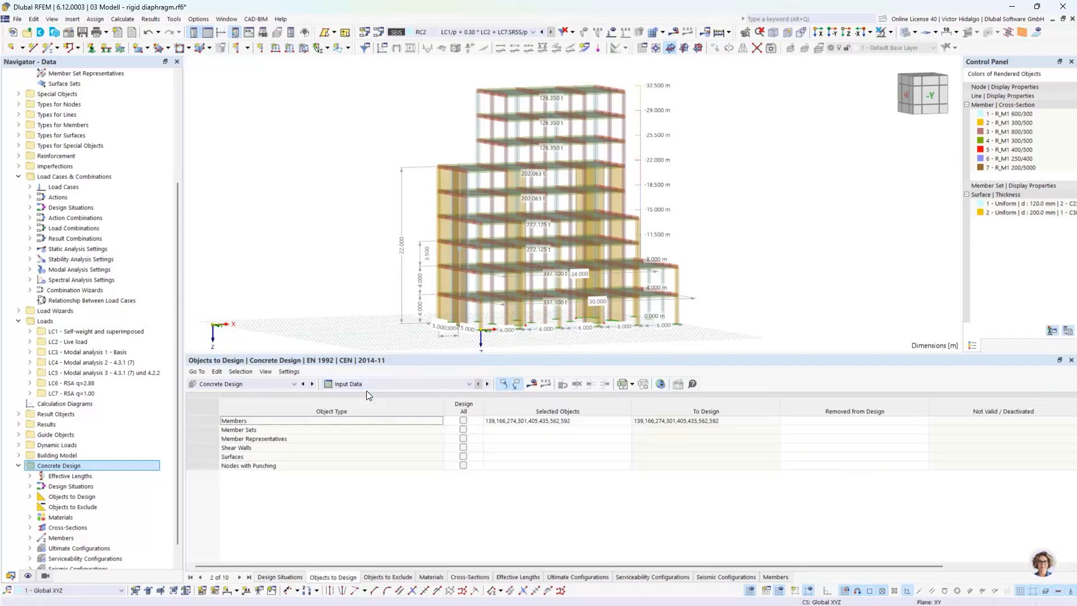
{"action": "left_click", "coordinate": [280, 577]}
{"action": "left_click", "coordinate": [635, 431]}
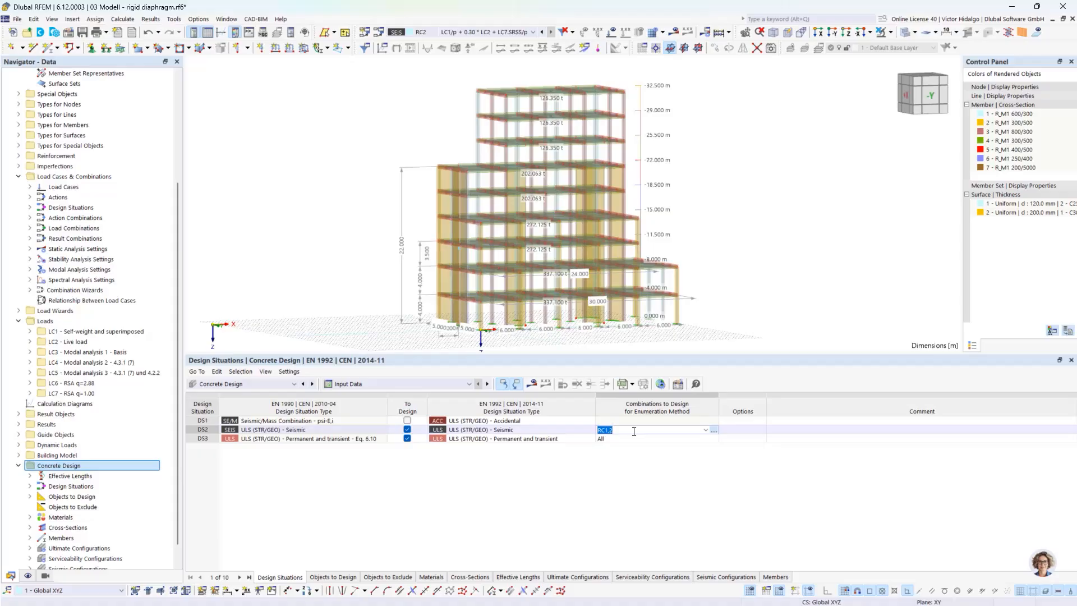
{"action": "double_click", "coordinate": [634, 431]}
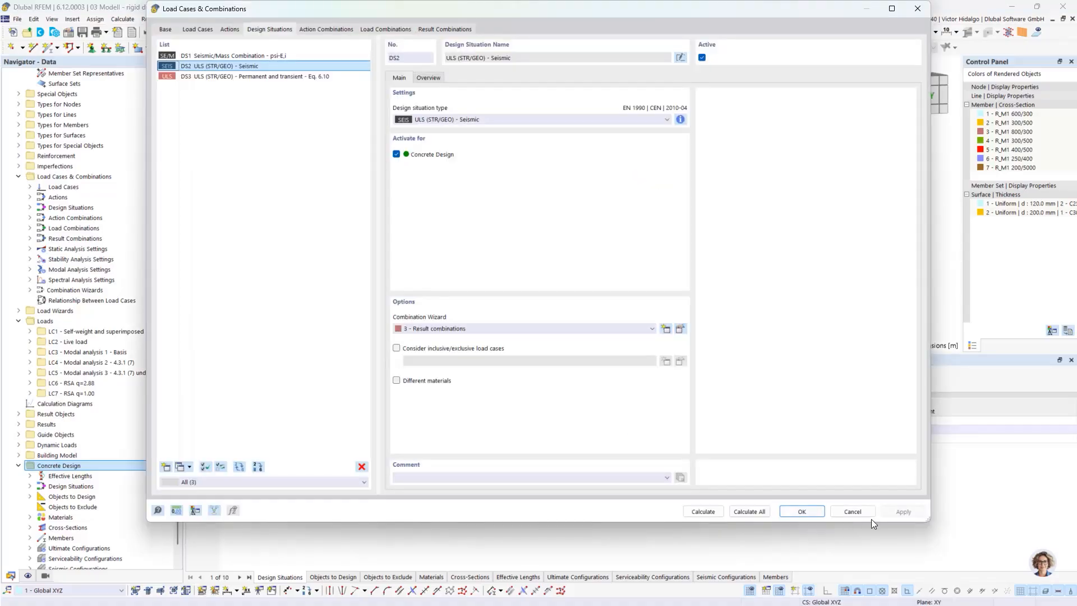
{"action": "left_click", "coordinate": [853, 512]}
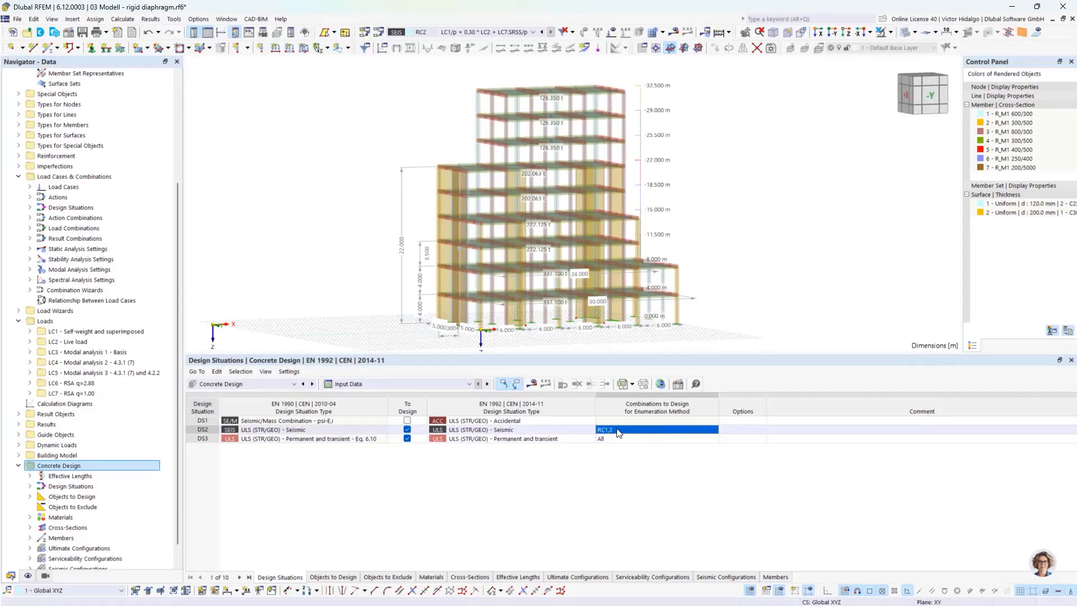
Step: Try excluding result combination RC2 from the combinations to design for DS2, and discard the change
{"action": "left_click", "coordinate": [702, 432]}
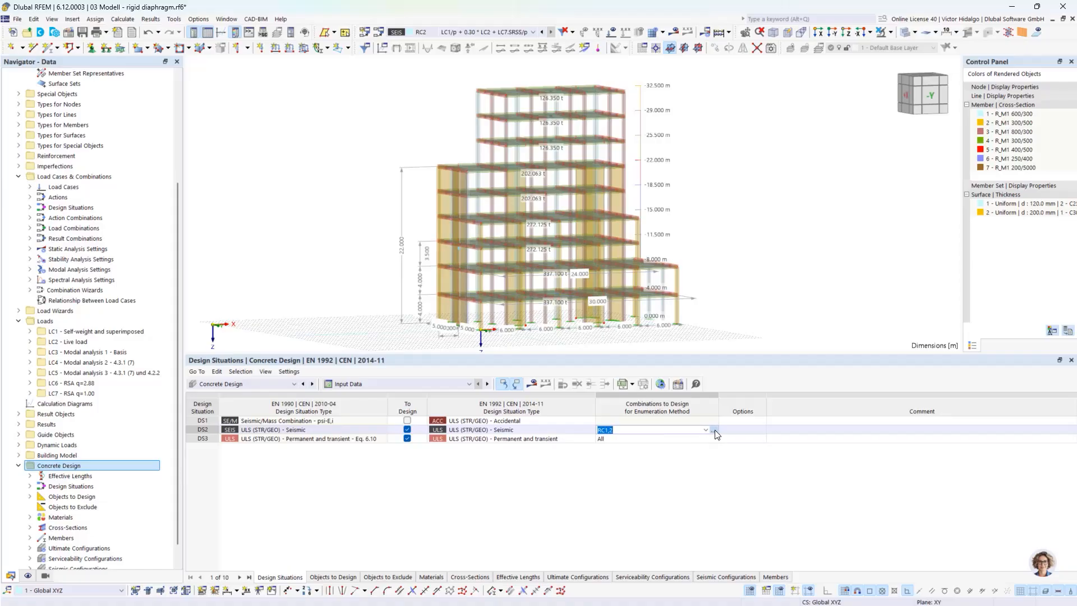
{"action": "left_click", "coordinate": [715, 431]}
{"action": "left_click", "coordinate": [648, 162]}
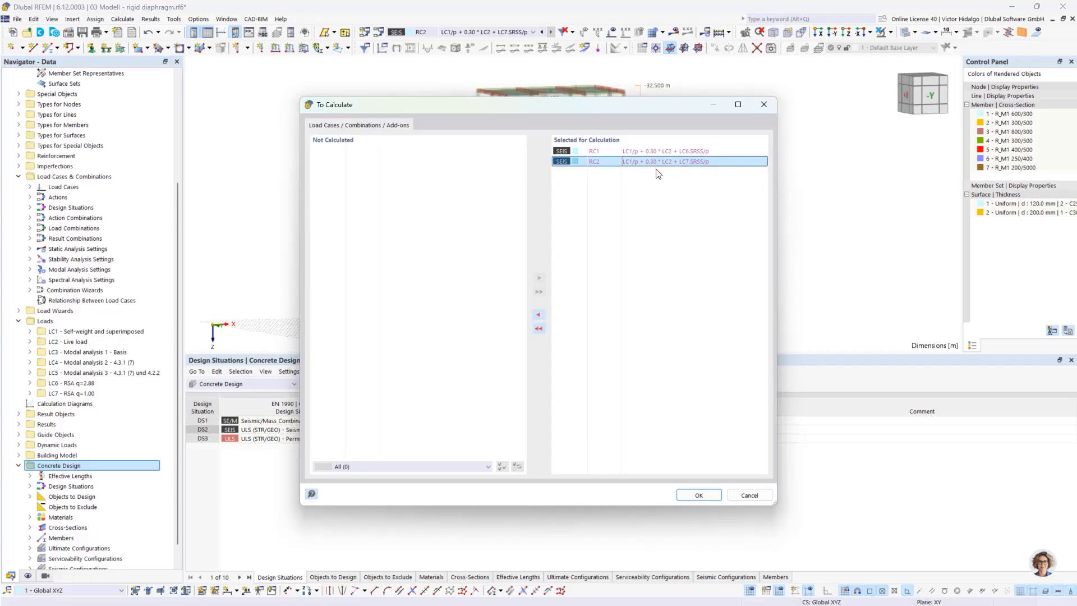
{"action": "left_click", "coordinate": [539, 315]}
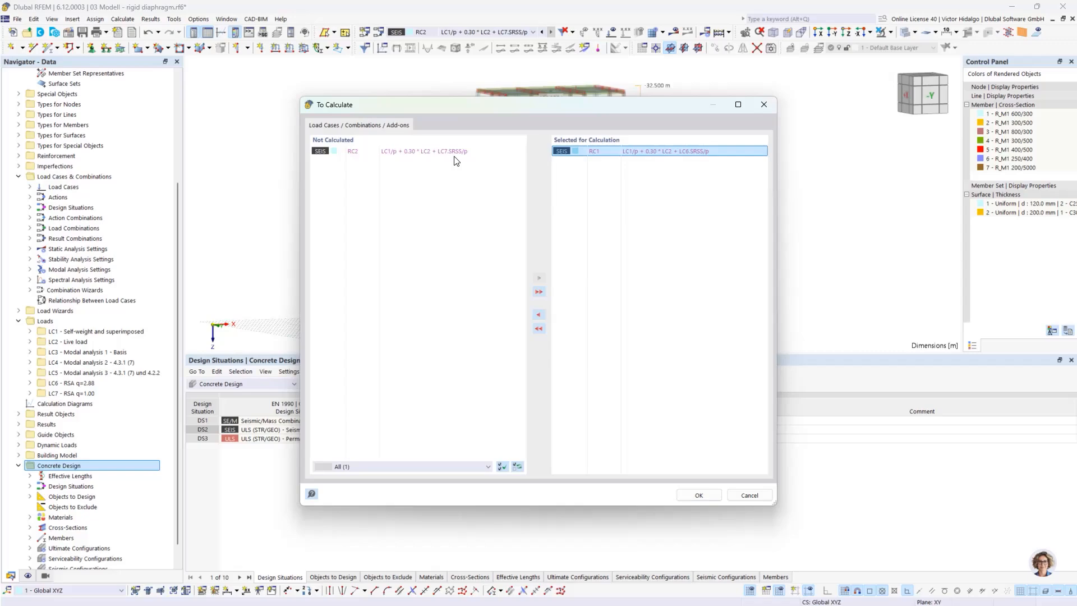
{"action": "left_click", "coordinate": [403, 153]}
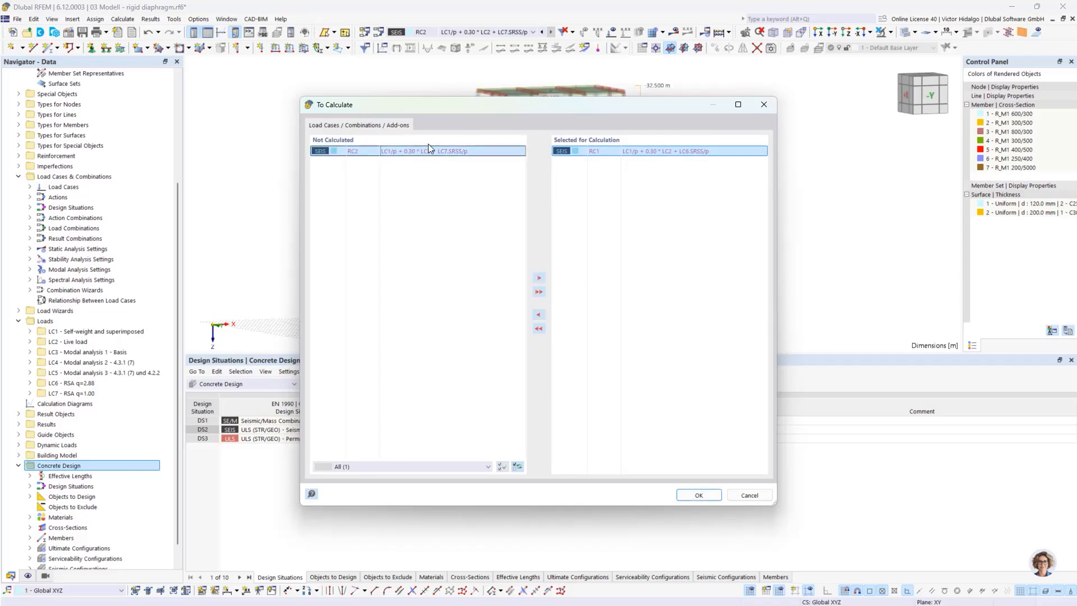
{"action": "left_click", "coordinate": [748, 496]}
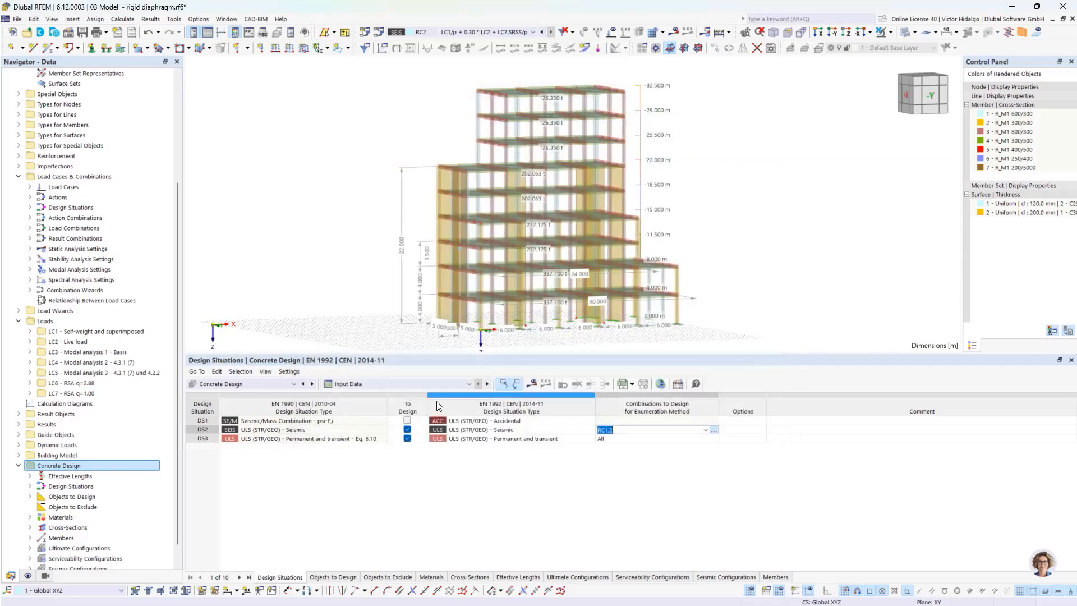
Step: Show the Concrete Design results for design ratios on members again
{"action": "left_click", "coordinate": [411, 385]}
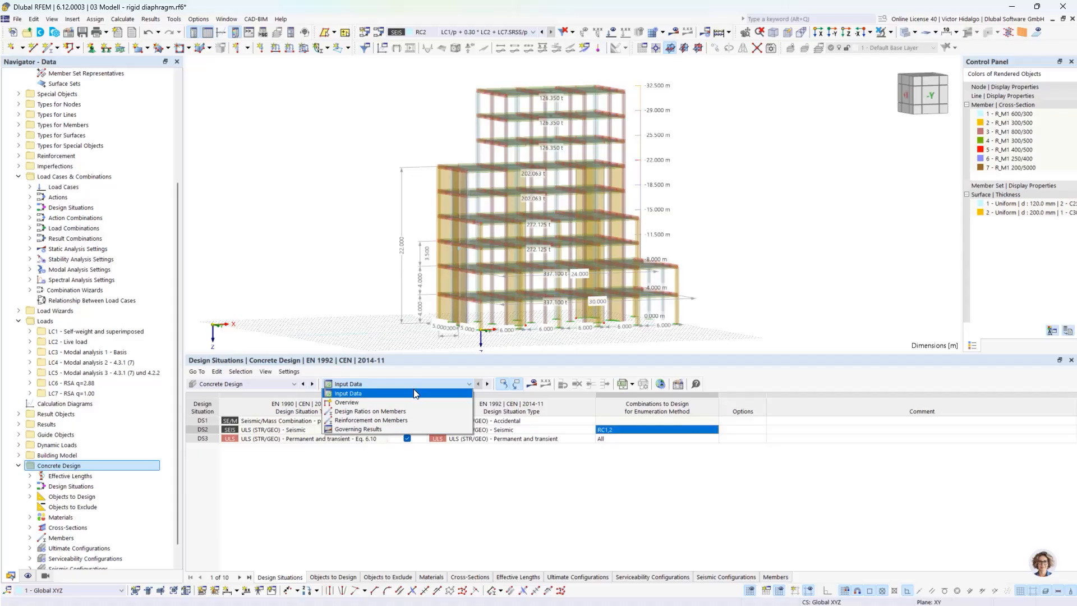
{"action": "left_click", "coordinate": [409, 412]}
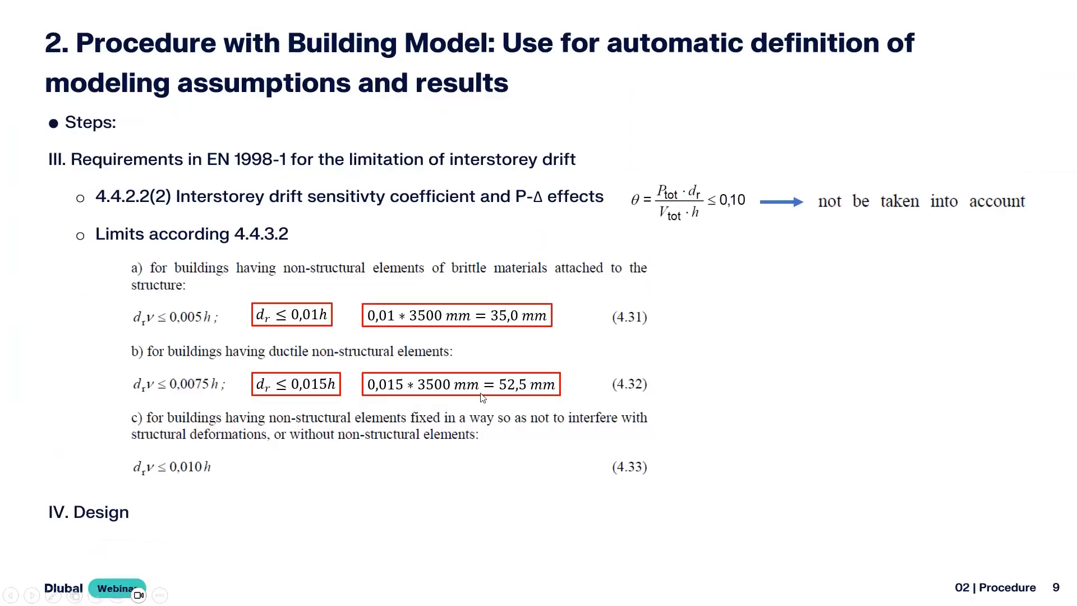
{"action": "key", "text": "Right"}
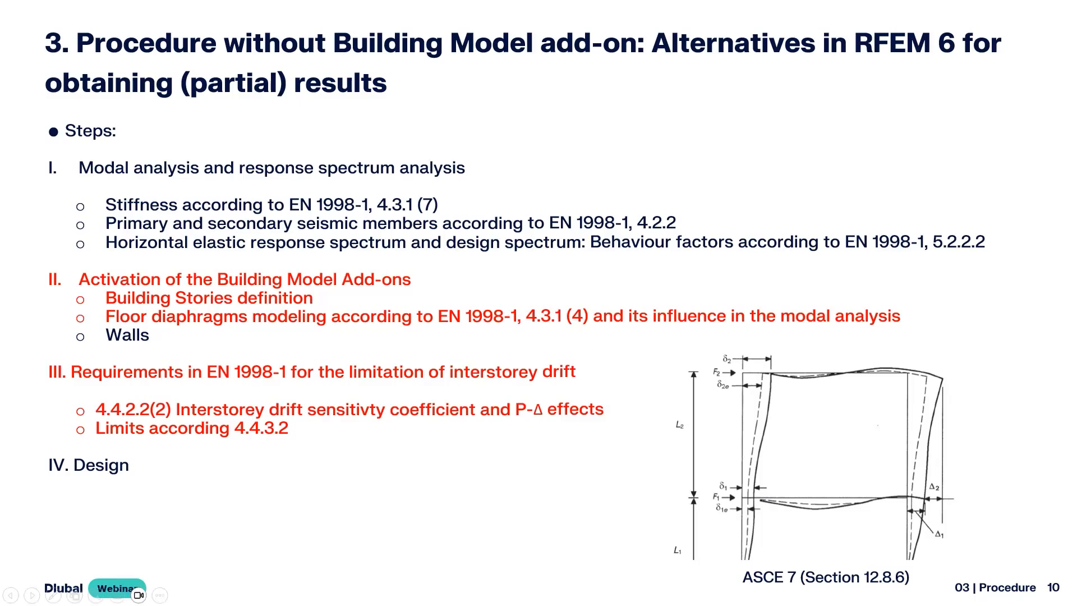
Step: Switch to the RFEM windows of 05 Model - without and 04 Model - Building Model, and enlarge the latter's Story Actions table
{"action": "key", "text": "alt+Tab"}
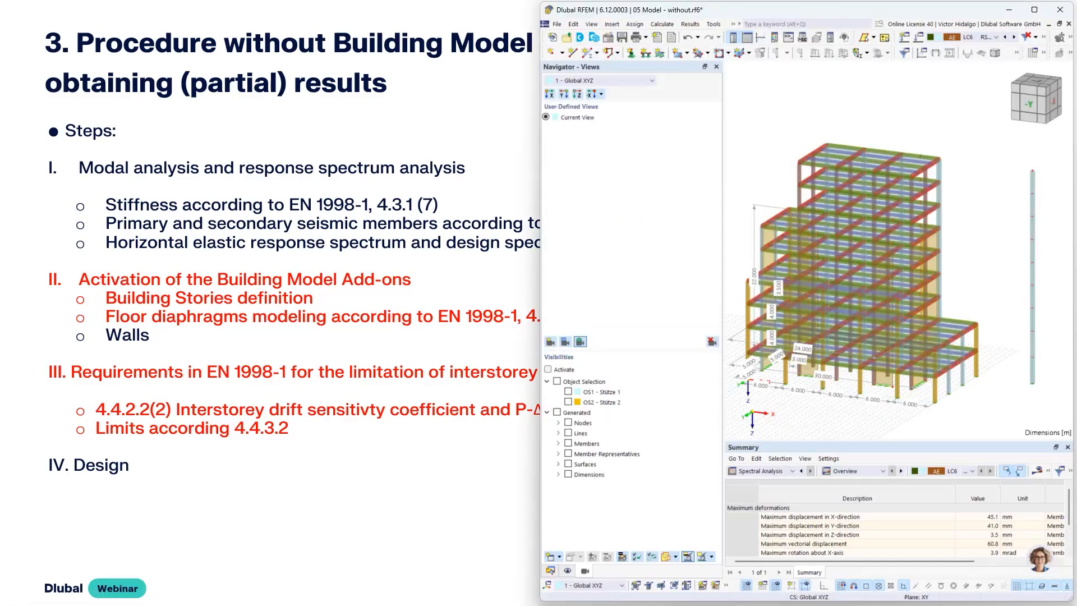
{"action": "key", "text": "alt+Tab"}
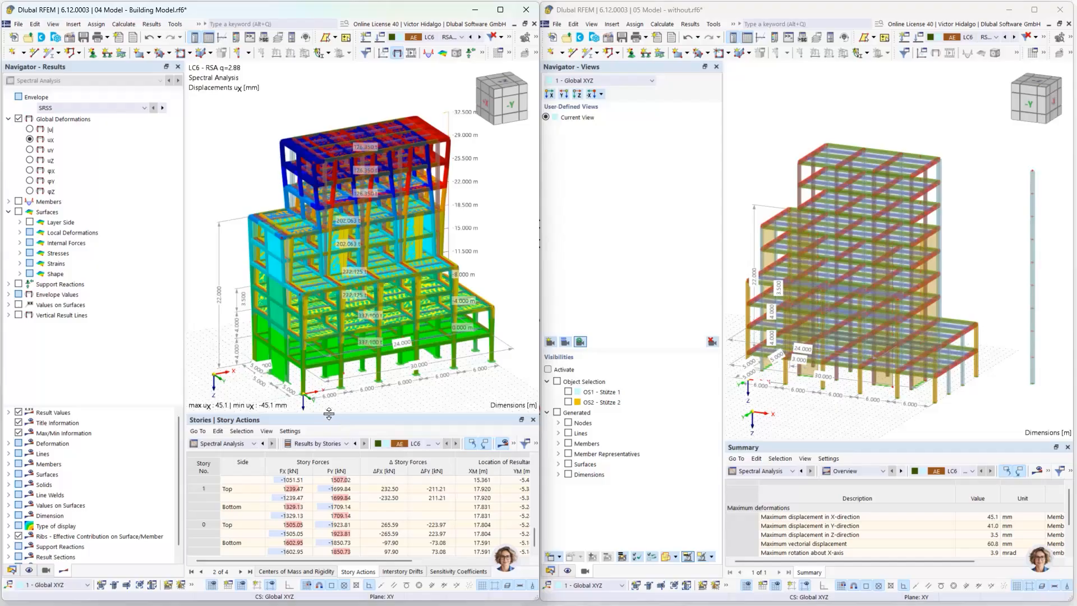
{"action": "left_click_drag", "start_coordinate": [329, 413], "coordinate": [329, 343]}
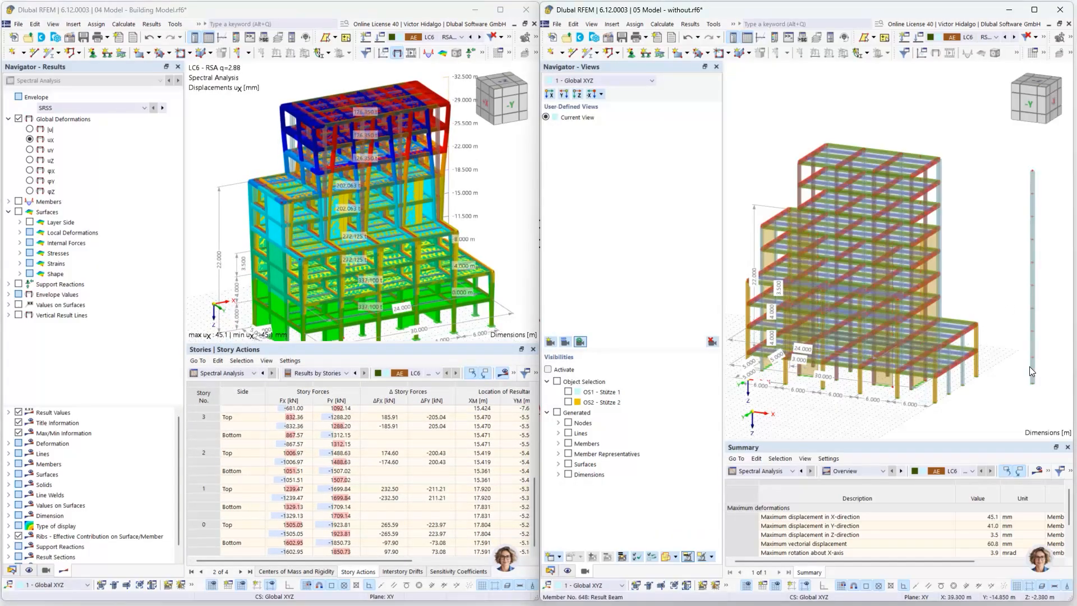
Step: Maximize 05 Model - without and examine how the lowest result beam beside the building integrates stresses and forces from listed objects
{"action": "left_click", "coordinate": [1035, 10]}
{"action": "scroll", "coordinate": [774, 382], "scroll_direction": "up", "scroll_amount": 3}
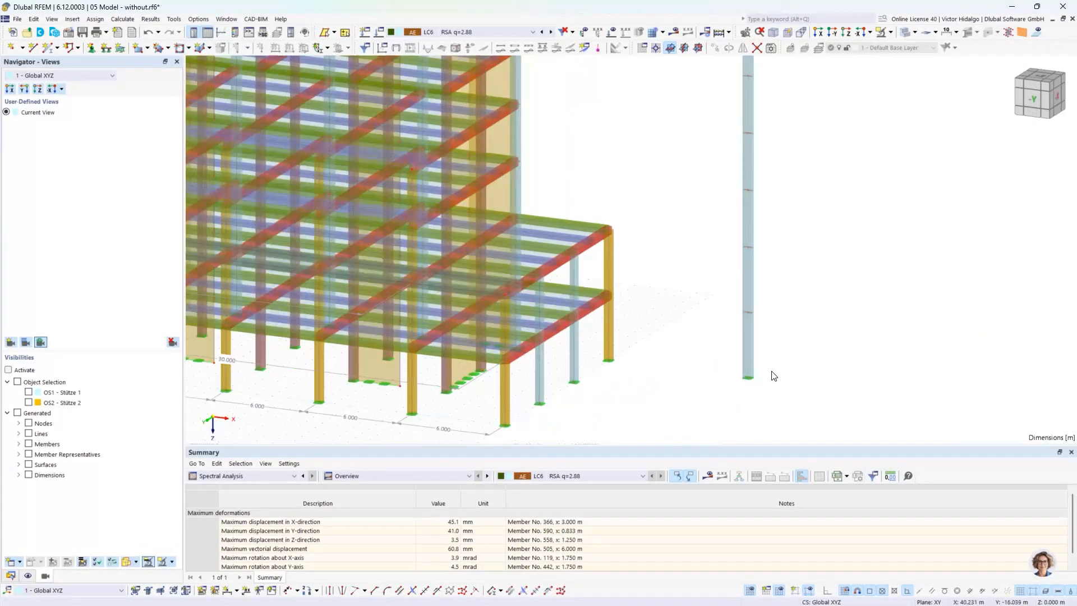
{"action": "scroll", "coordinate": [772, 353], "scroll_direction": "down", "scroll_amount": 3}
{"action": "scroll", "coordinate": [770, 333], "scroll_direction": "up", "scroll_amount": 4}
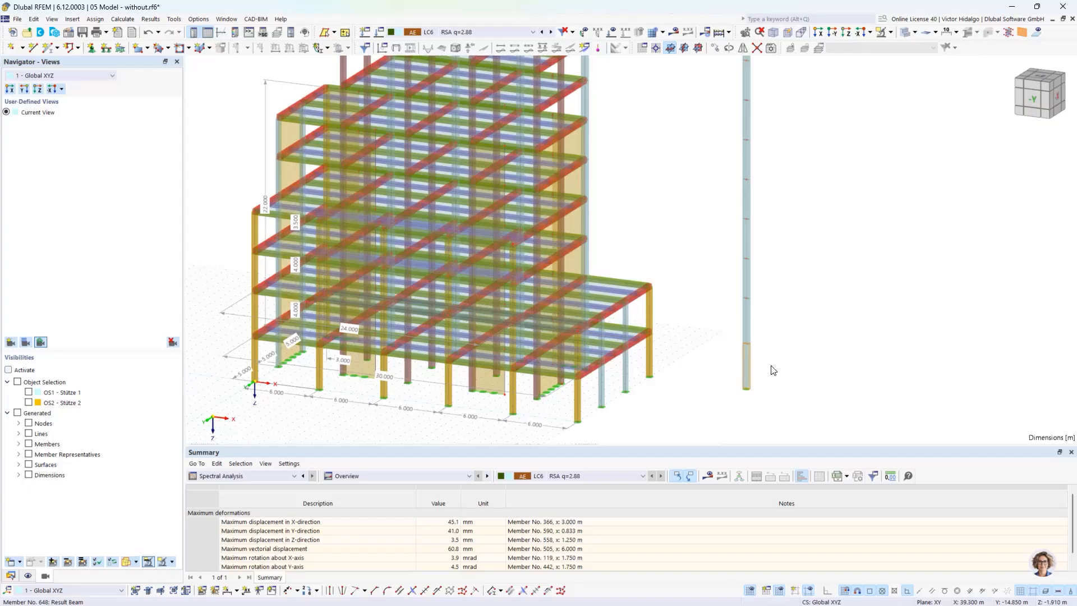
{"action": "double_click", "coordinate": [772, 368]}
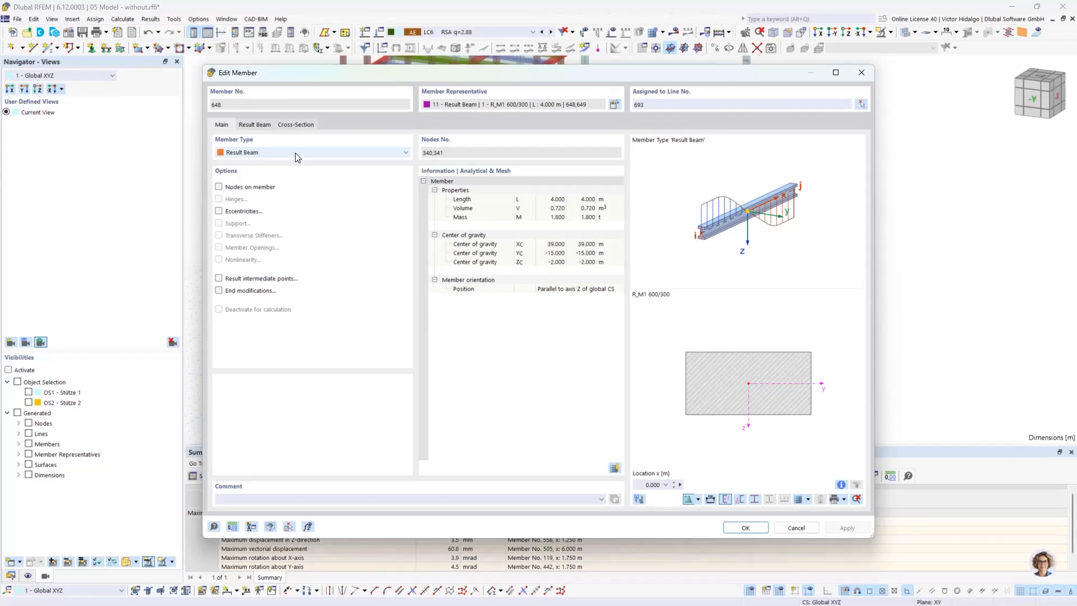
{"action": "left_click", "coordinate": [262, 126]}
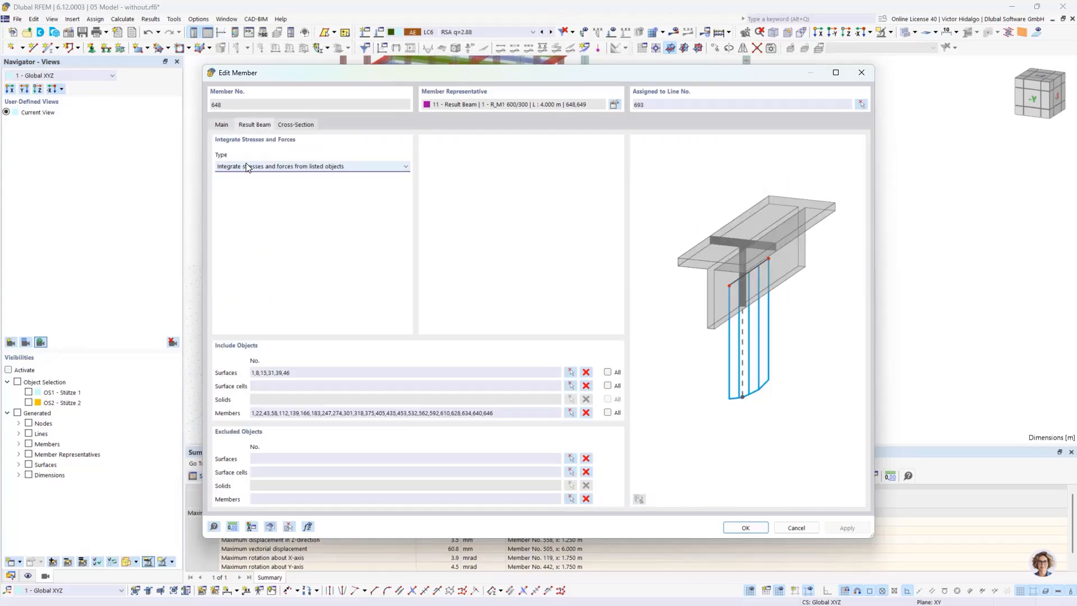
{"action": "left_click", "coordinate": [262, 166]}
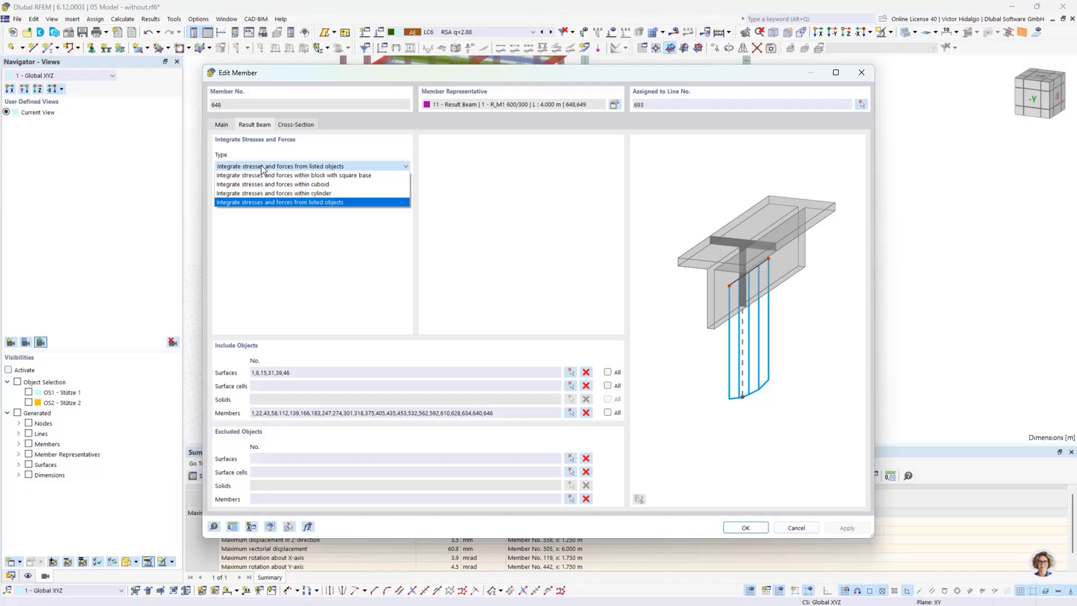
{"action": "left_click", "coordinate": [261, 166]}
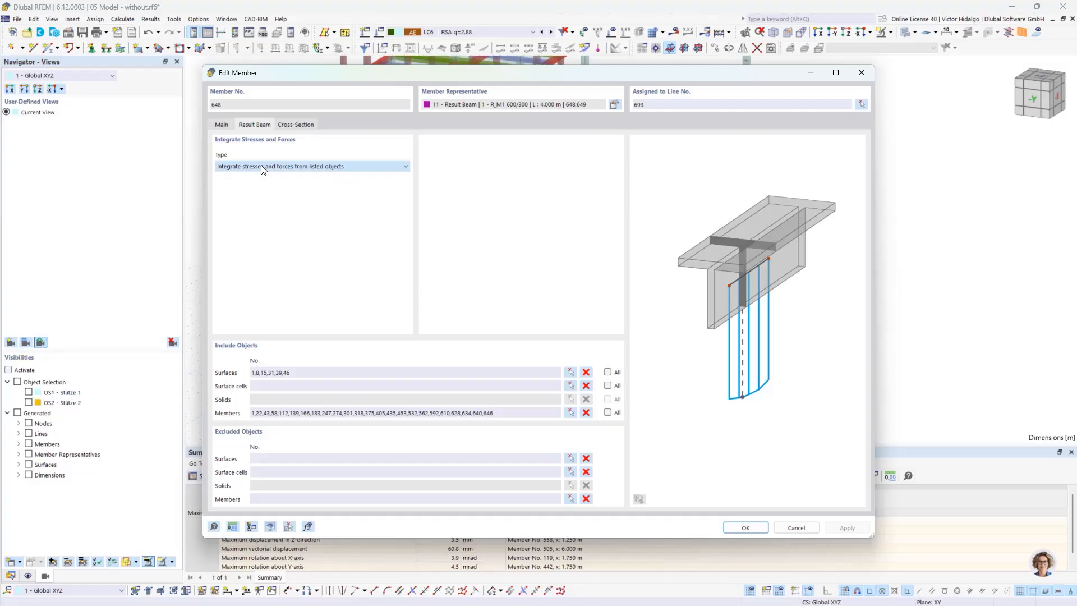
Step: Examine the surfaces and members included in the lowest result beam's integration in the model view, and close its settings without changes
{"action": "left_click", "coordinate": [571, 372]}
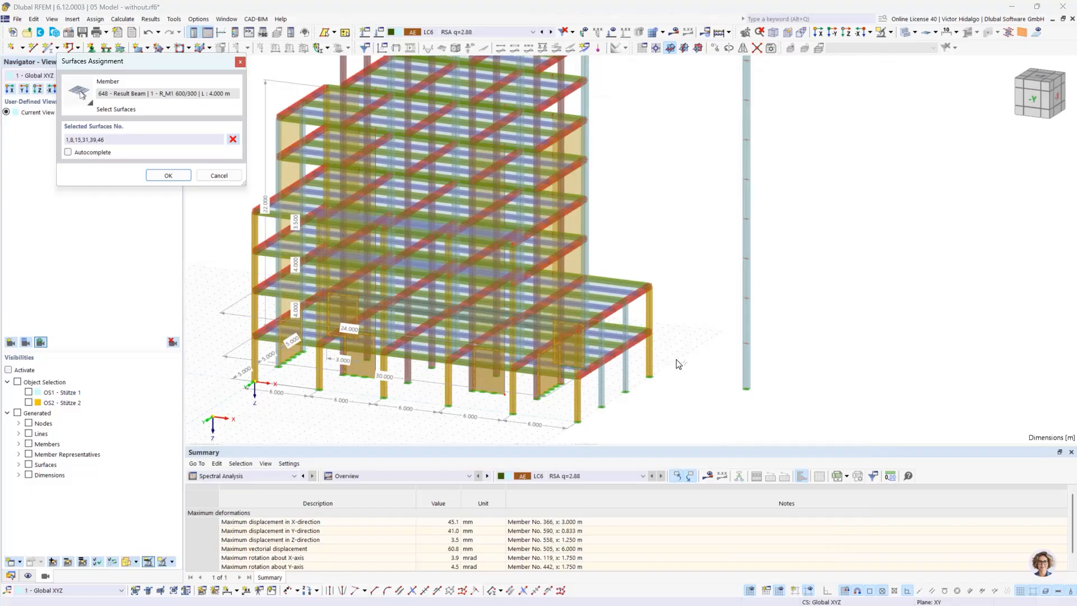
{"action": "middle_click_drag", "start_coordinate": [679, 333], "coordinate": [599, 388], "text": "ctrl"}
{"action": "mouse_move", "coordinate": [436, 382]}
{"action": "middle_mouse_down", "text": "ctrl"}
{"action": "mouse_move", "coordinate": [438, 394]}
{"action": "mouse_move", "coordinate": [431, 384]}
{"action": "middle_mouse_up", "text": "ctrl"}
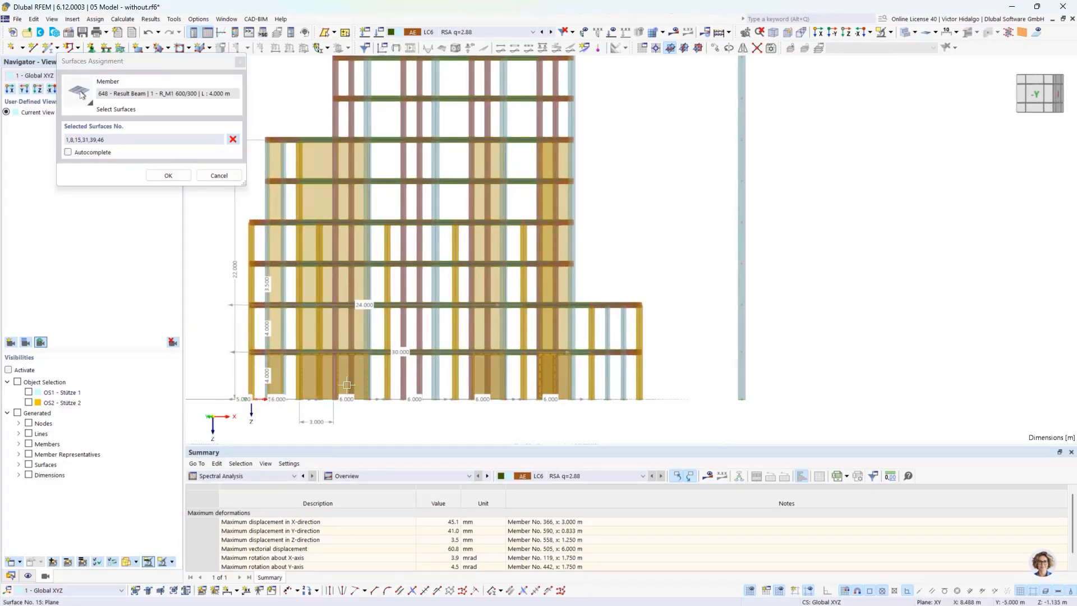
{"action": "middle_click_drag", "start_coordinate": [763, 402], "coordinate": [689, 389], "text": "ctrl"}
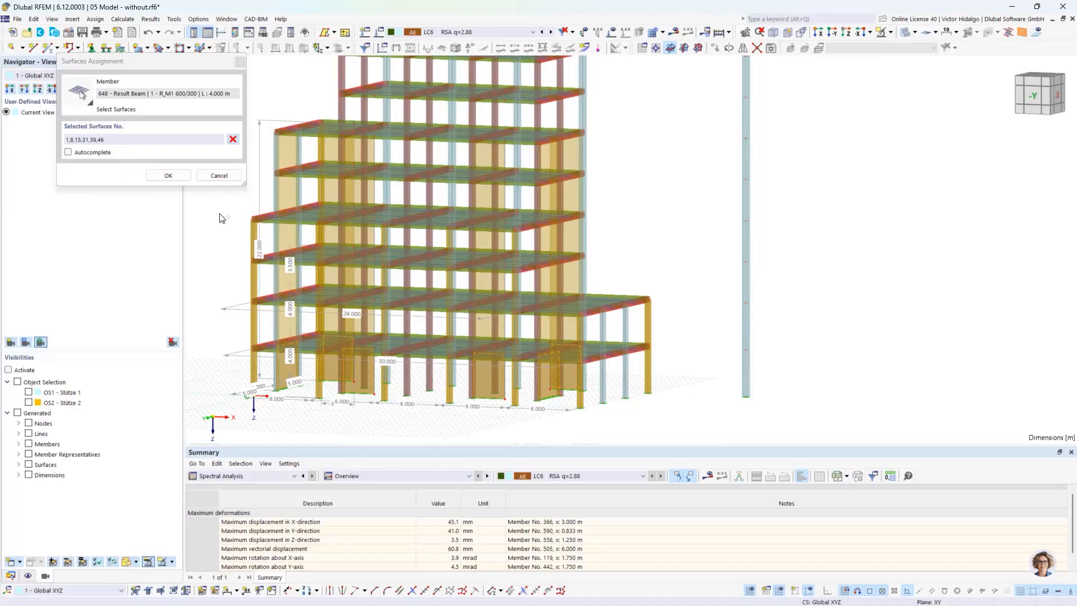
{"action": "left_click", "coordinate": [212, 175]}
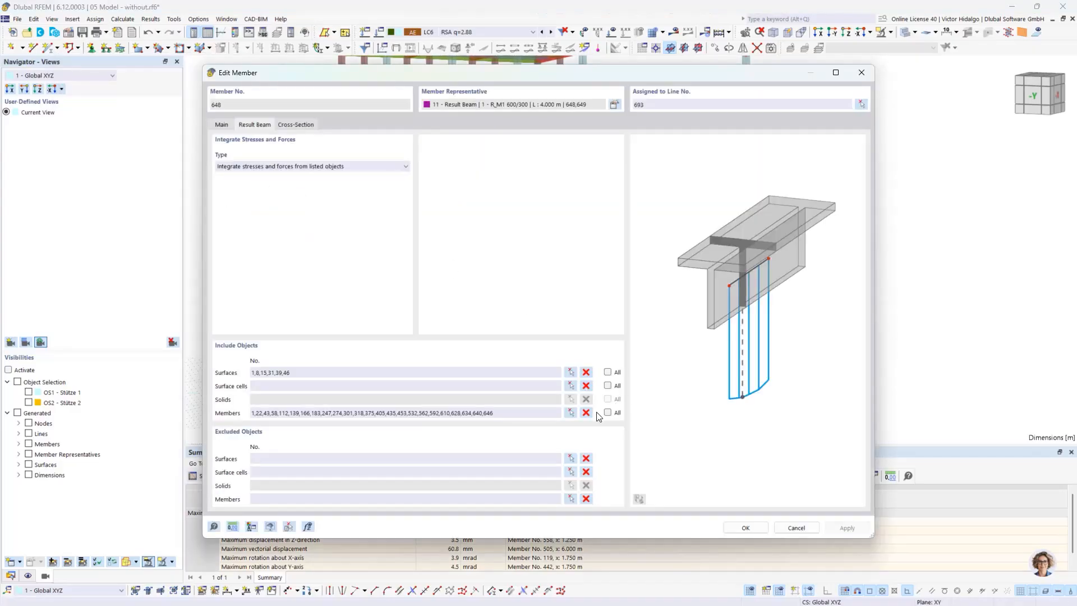
{"action": "left_click", "coordinate": [571, 413]}
{"action": "middle_click_drag", "start_coordinate": [640, 402], "coordinate": [664, 389], "text": "ctrl"}
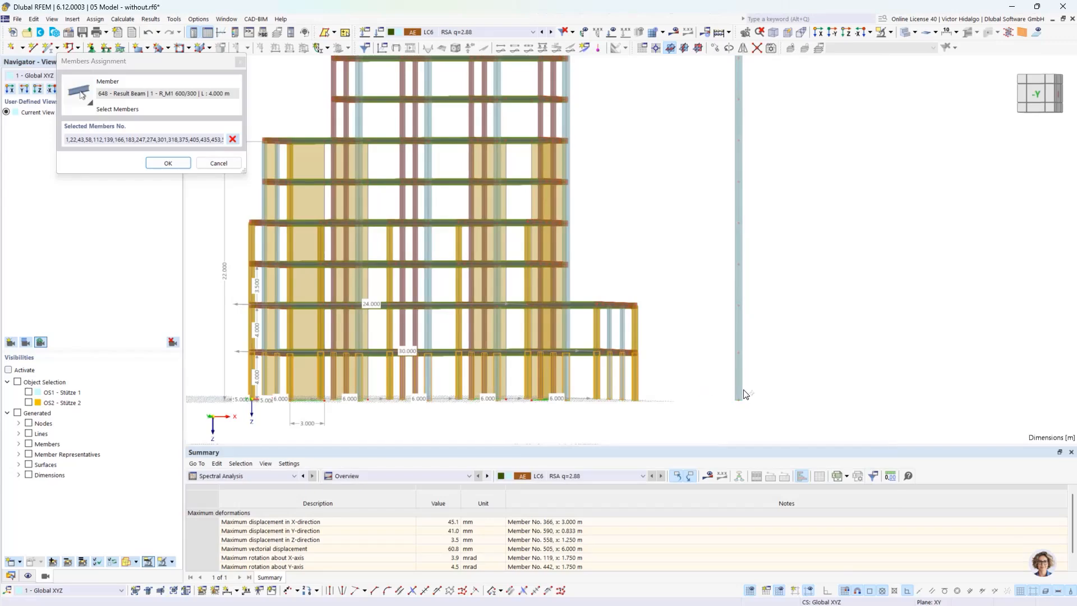
{"action": "left_click", "coordinate": [216, 163]}
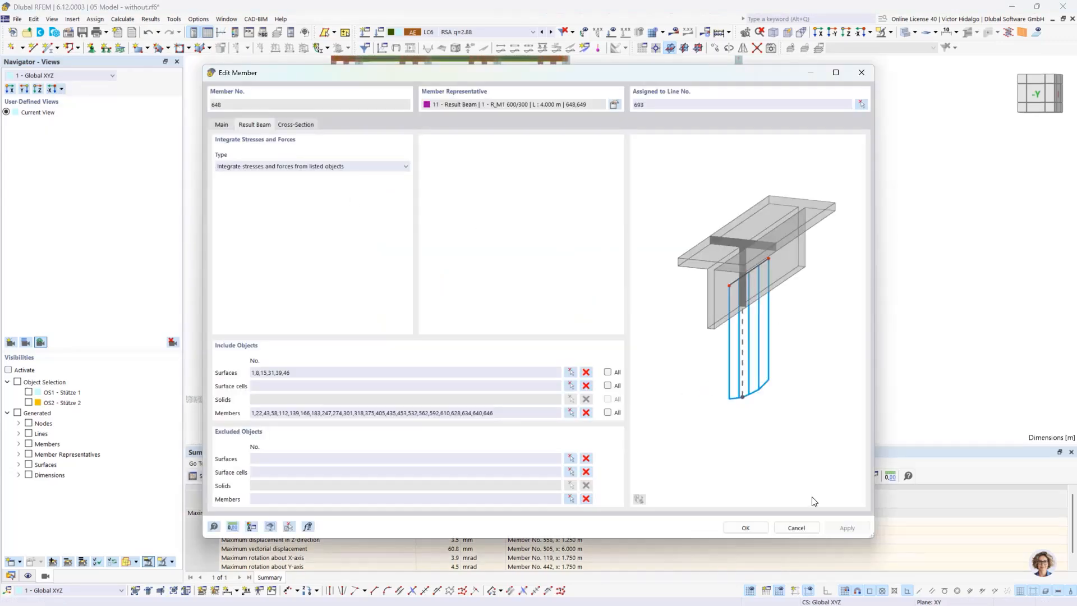
{"action": "left_click", "coordinate": [796, 528]}
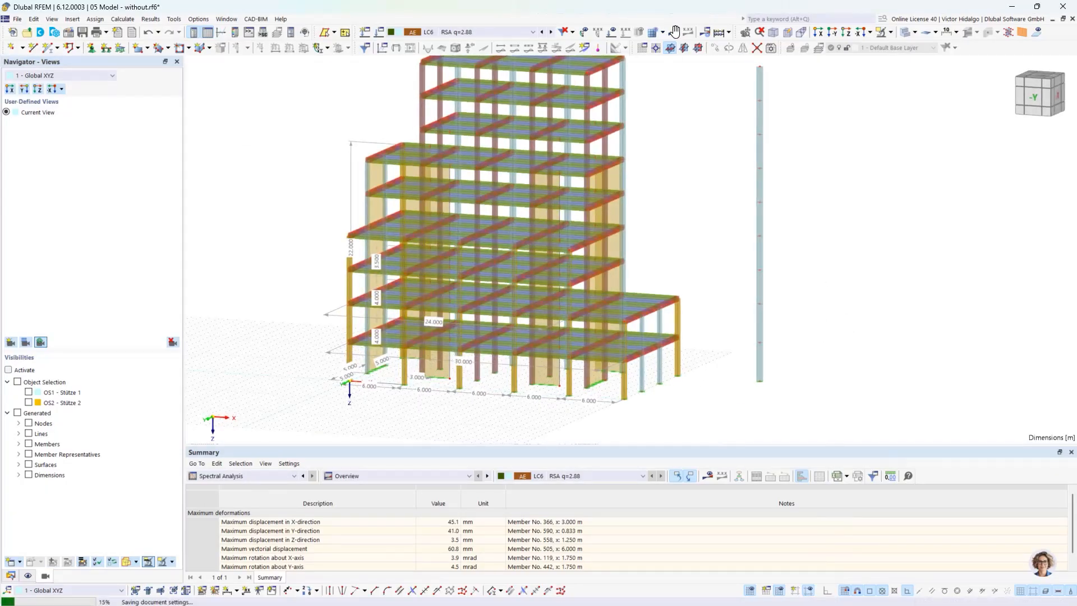
Step: Show the LC6 results and isolate the lowest result beam using visibility by selected and related objects
{"action": "left_click", "coordinate": [676, 32]}
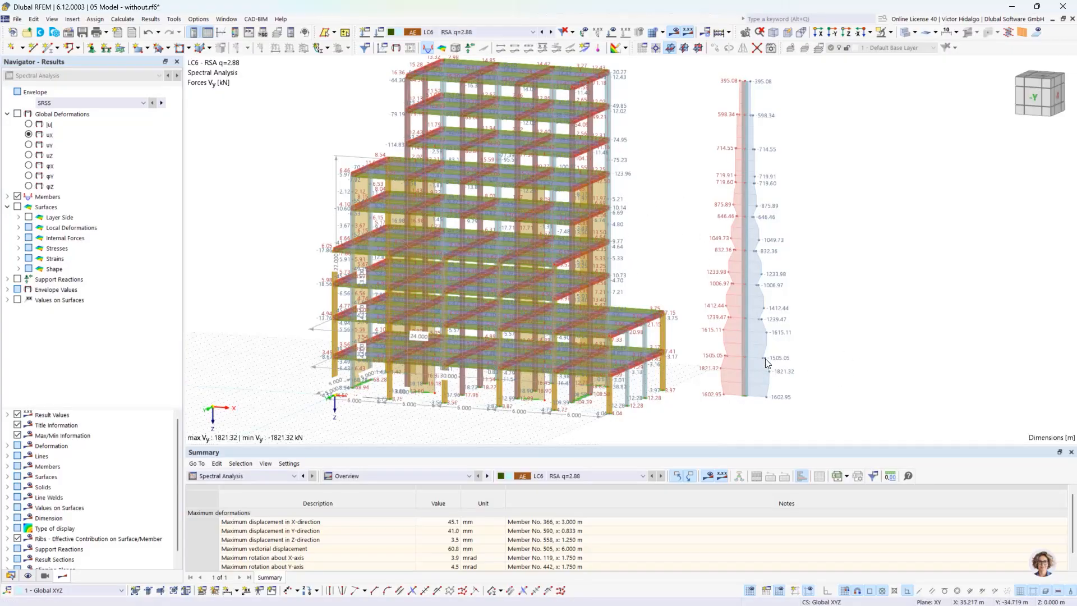
{"action": "left_click", "coordinate": [764, 379]}
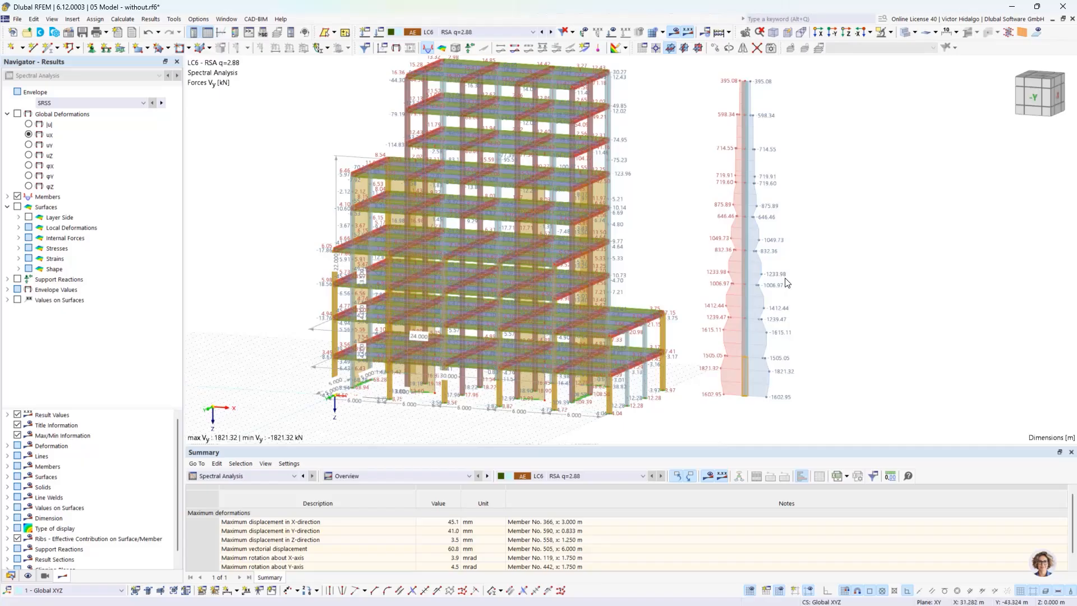
{"action": "left_click", "coordinate": [891, 33]}
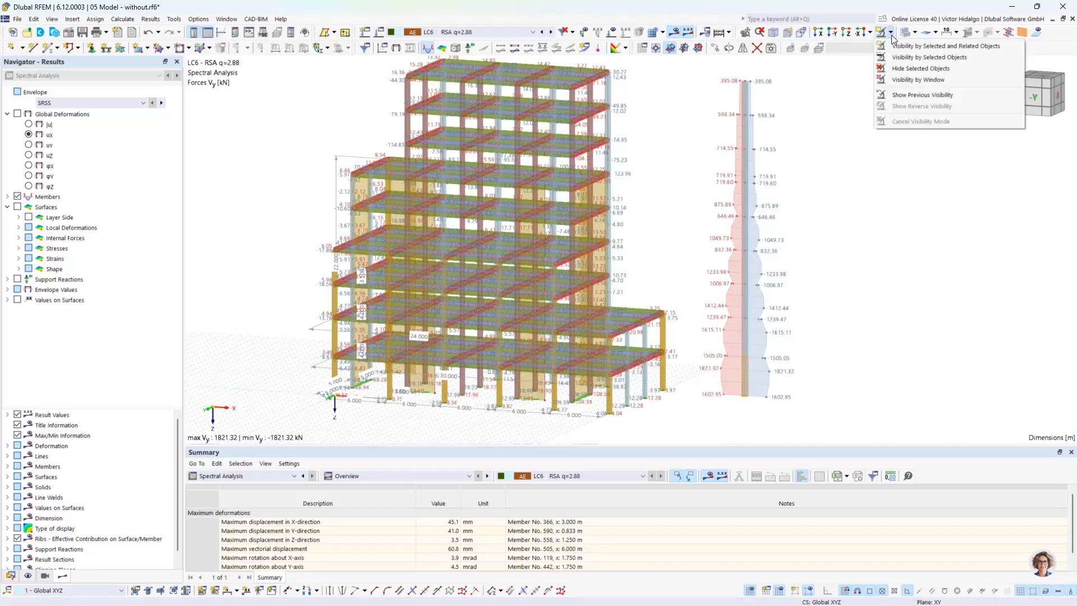
{"action": "left_click", "coordinate": [931, 46]}
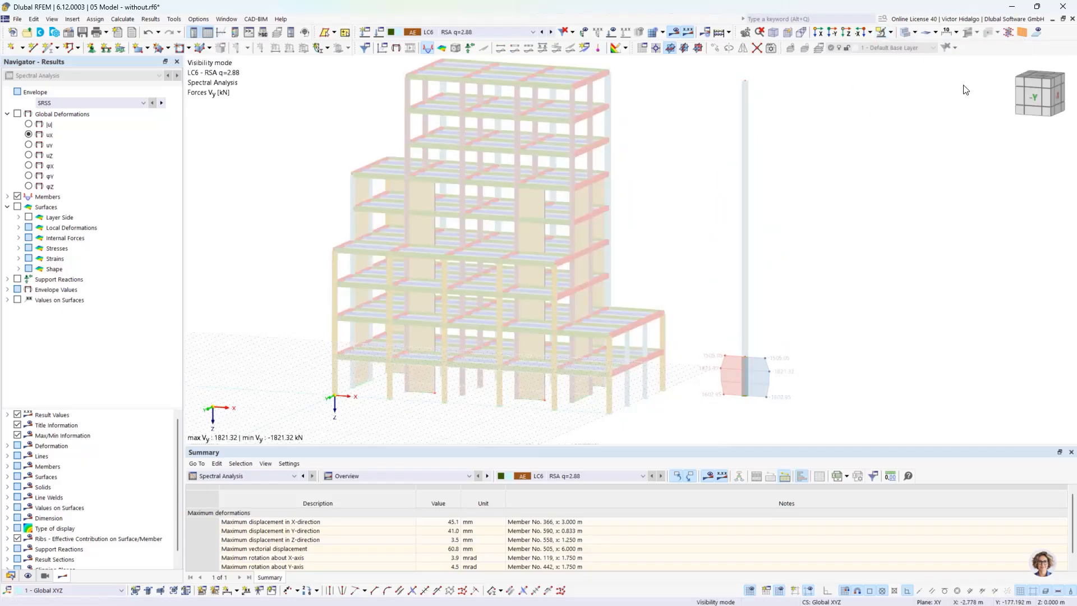
Step: Place both models side by side and compare the result beam's Vy forces with the Fx story forces of story 0
{"action": "left_click", "coordinate": [1038, 7]}
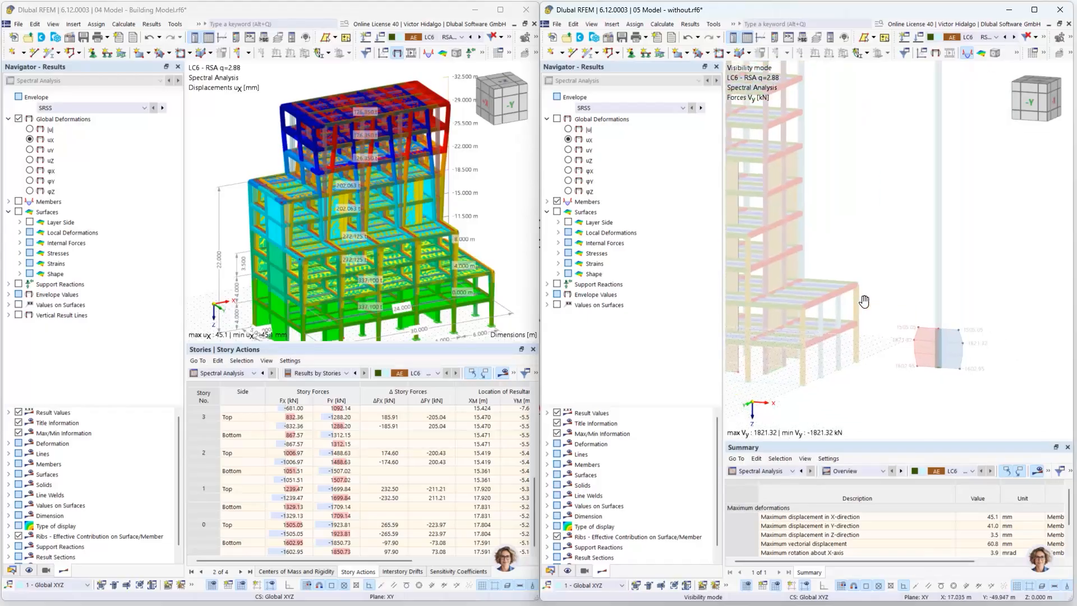
{"action": "scroll", "coordinate": [944, 353], "scroll_direction": "up", "scroll_amount": 5}
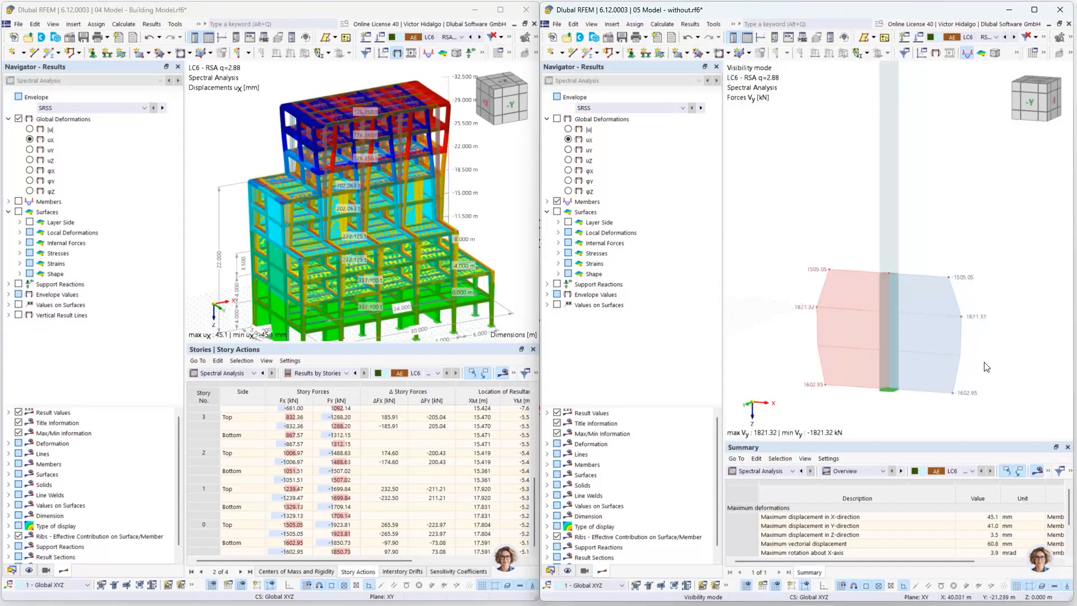
{"action": "left_click", "coordinate": [348, 480]}
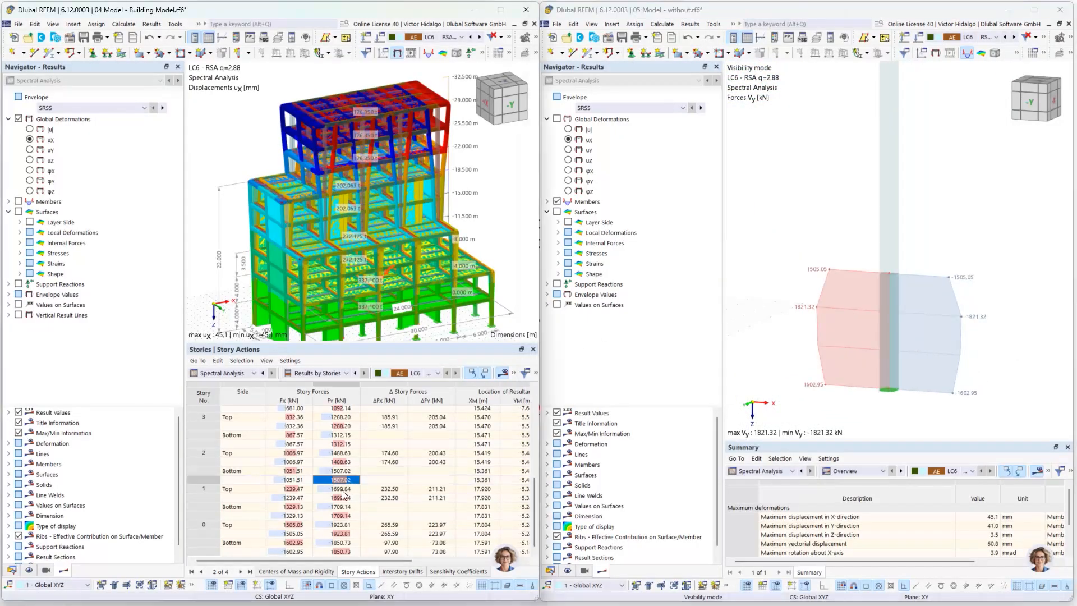
{"action": "left_click", "coordinate": [288, 552]}
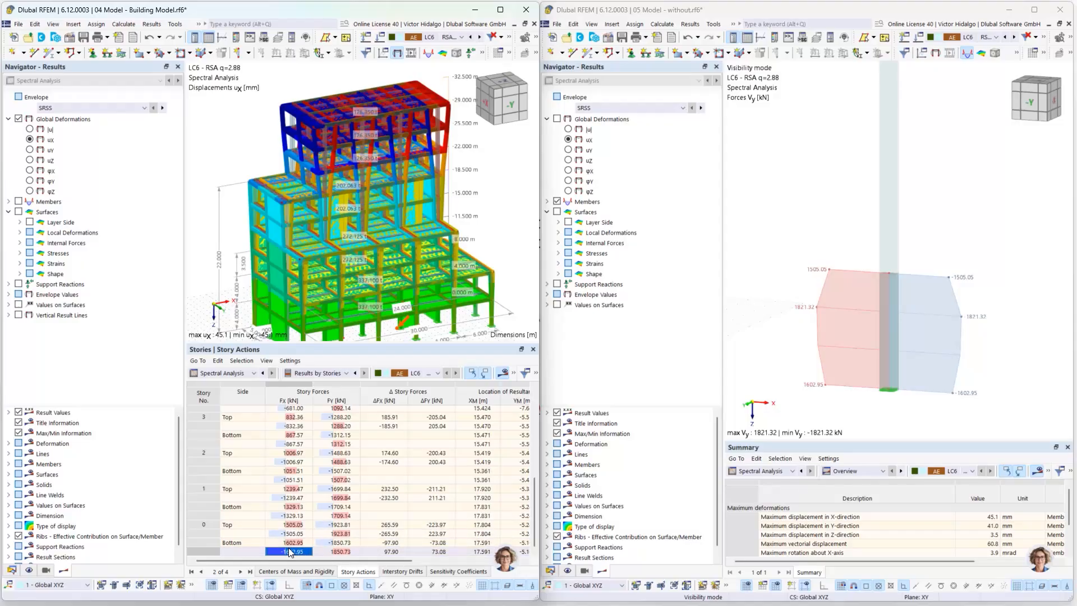
{"action": "left_click", "coordinate": [288, 525]}
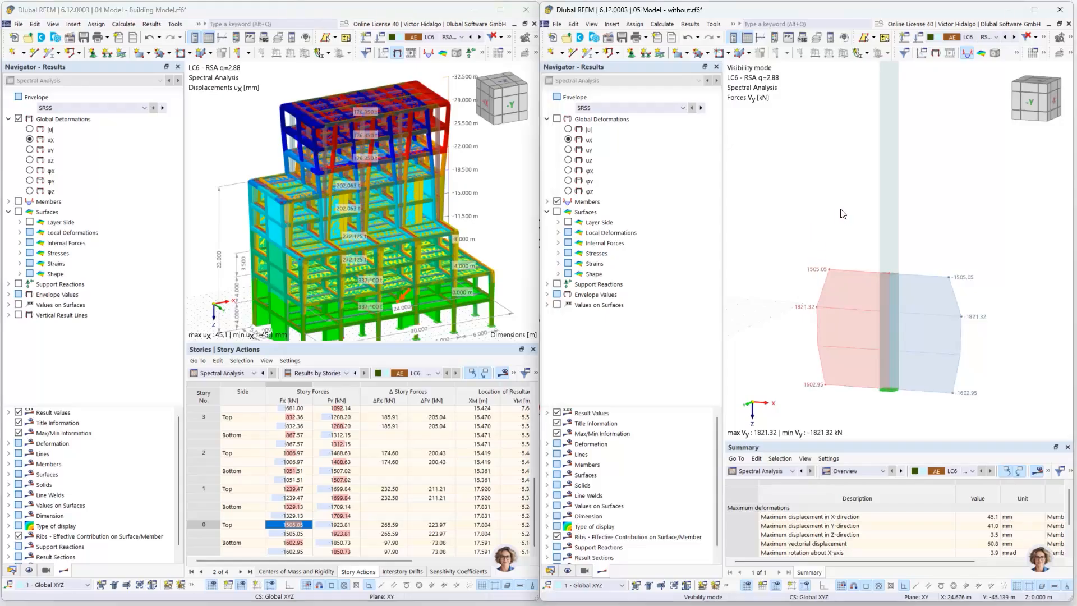
Step: Display the member internal forces Vz on the result beam and compare them with the Fy story forces of story 0
{"action": "left_click", "coordinate": [547, 202]}
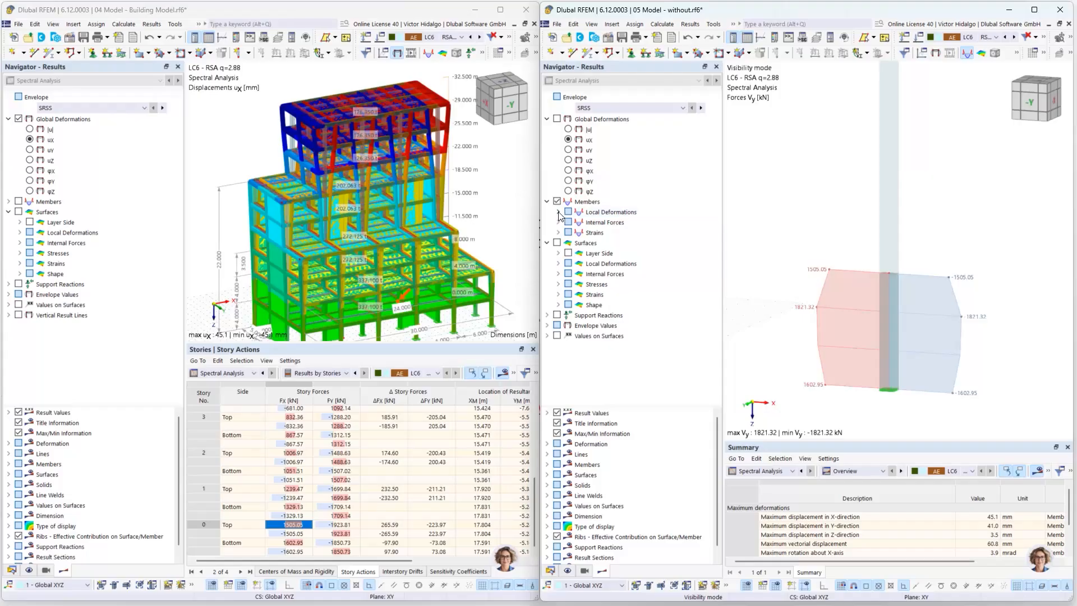
{"action": "left_click", "coordinate": [558, 223]}
{"action": "left_click", "coordinate": [581, 253]}
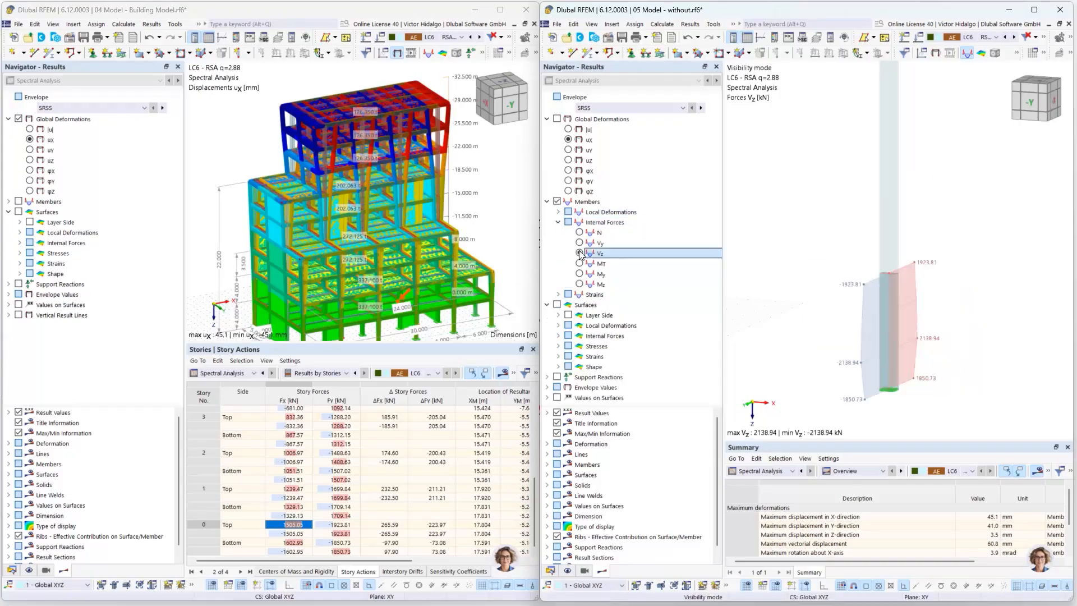
{"action": "middle_click_drag", "start_coordinate": [944, 380], "coordinate": [921, 375], "text": "ctrl"}
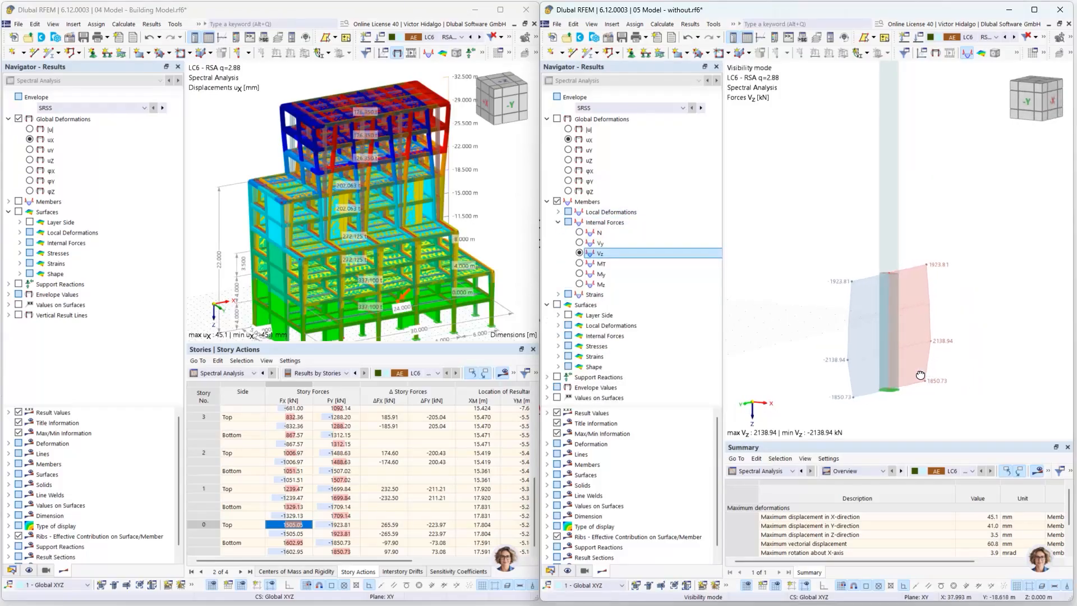
{"action": "scroll", "coordinate": [940, 385], "scroll_direction": "up", "scroll_amount": 1}
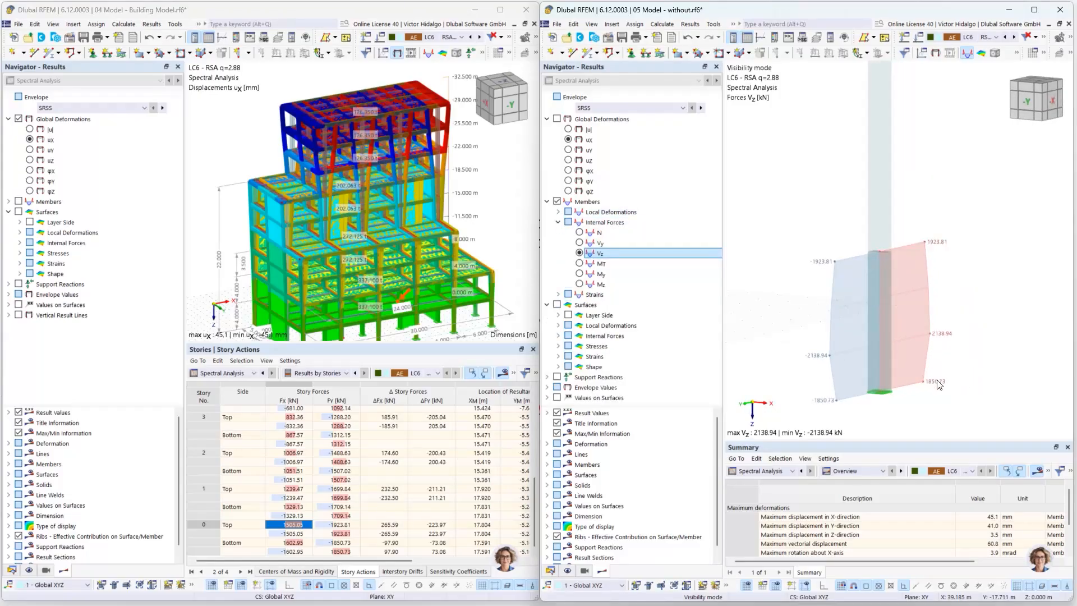
{"action": "left_click", "coordinate": [339, 551]}
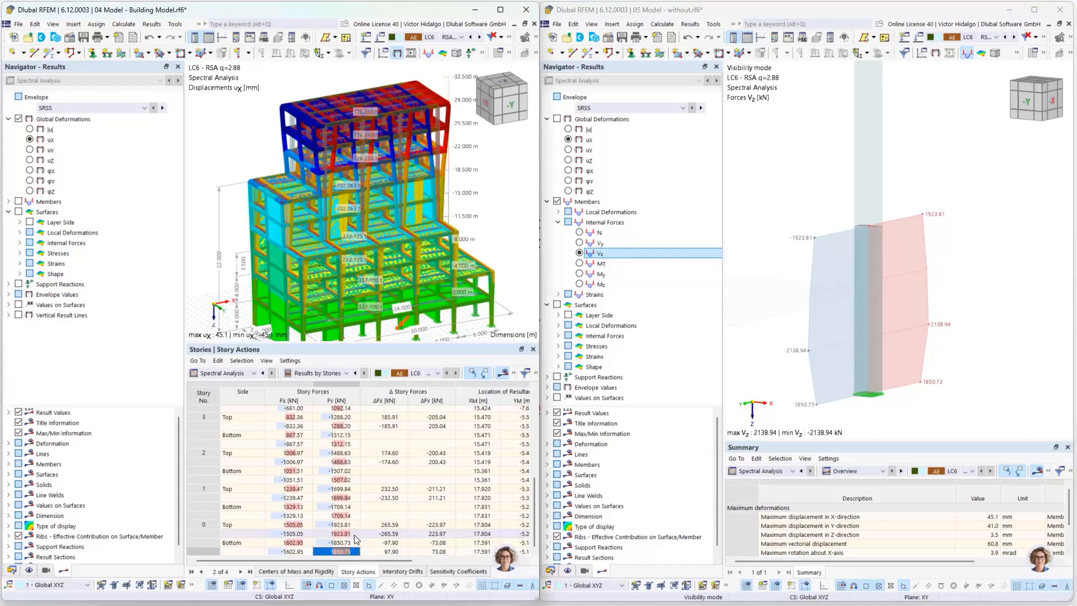
{"action": "left_click", "coordinate": [352, 532], "text": "ctrl"}
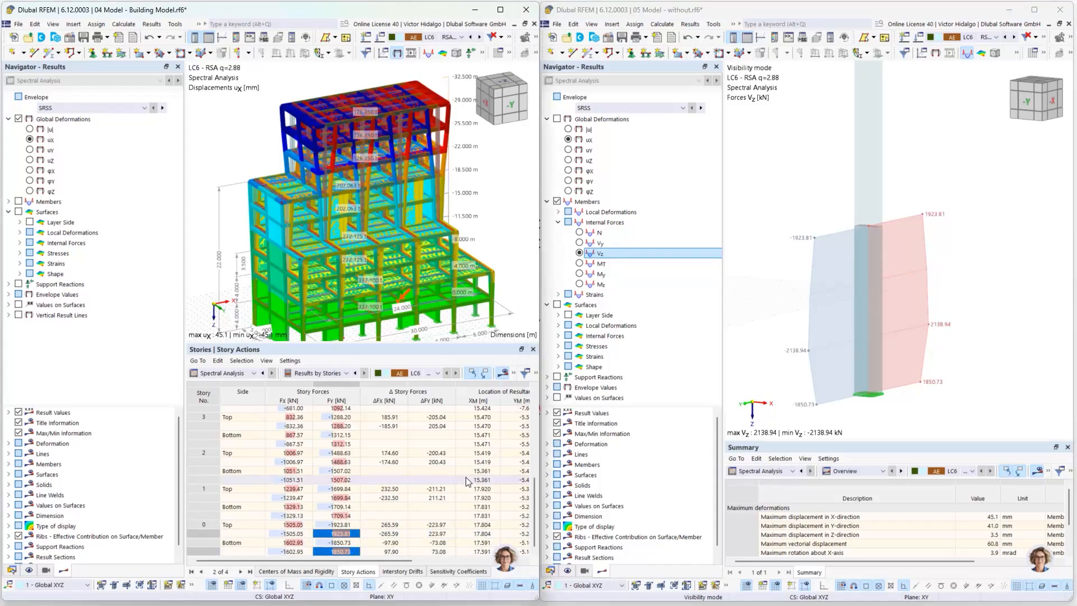
{"action": "scroll", "coordinate": [869, 319], "scroll_direction": "down", "scroll_amount": 4}
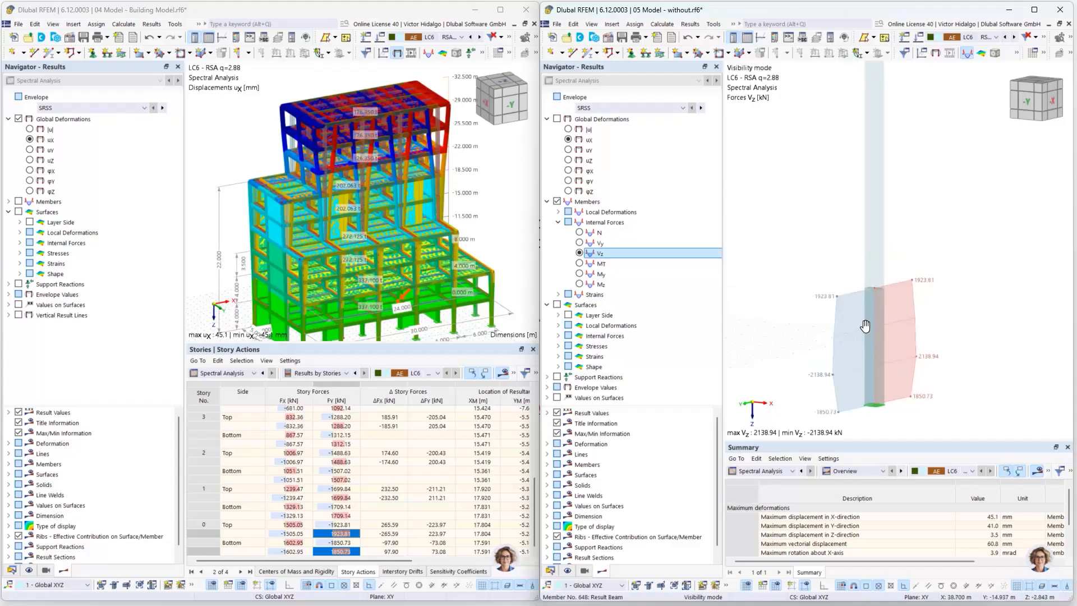
{"action": "scroll", "coordinate": [869, 318], "scroll_direction": "down", "scroll_amount": 4}
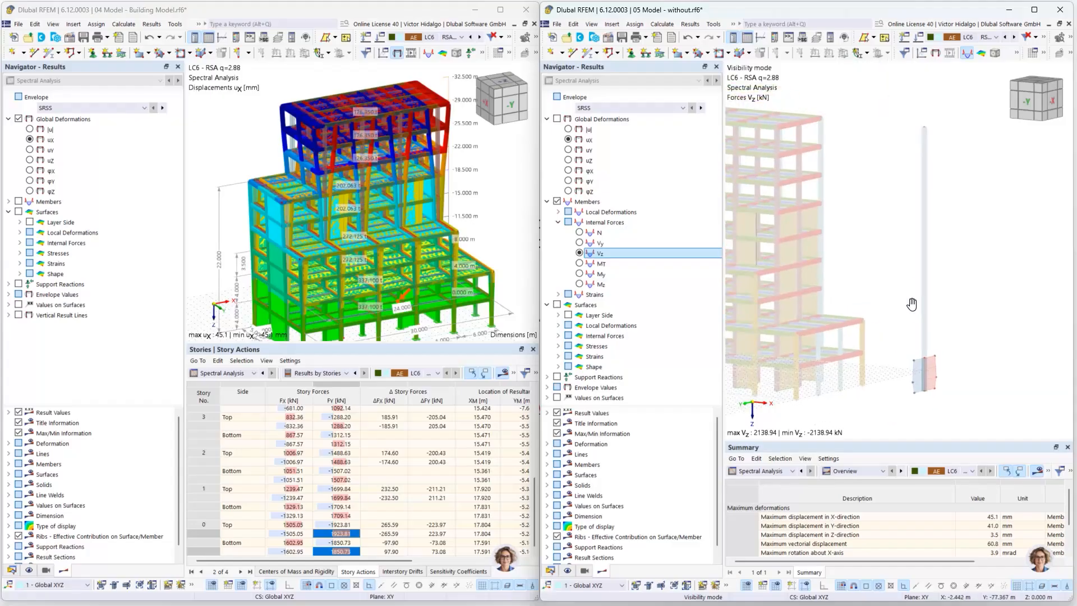
Step: Maximize 04 Model - Building Model, review the Interstory Drifts table and its export options, and return to the Story Actions table
{"action": "left_click", "coordinate": [499, 10]}
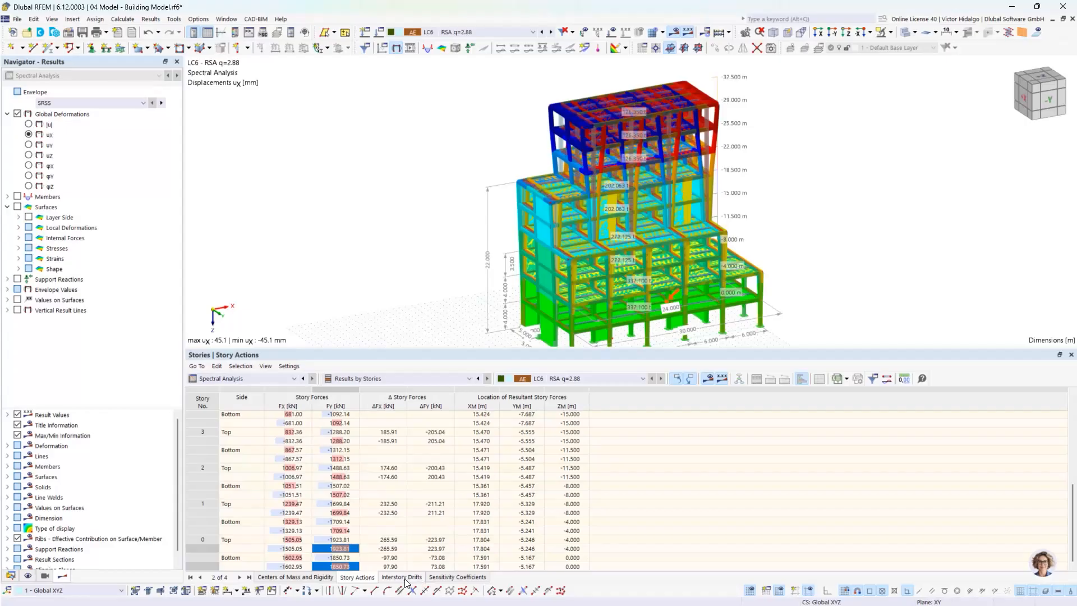
{"action": "left_click", "coordinate": [452, 578]}
{"action": "left_click", "coordinate": [405, 578]}
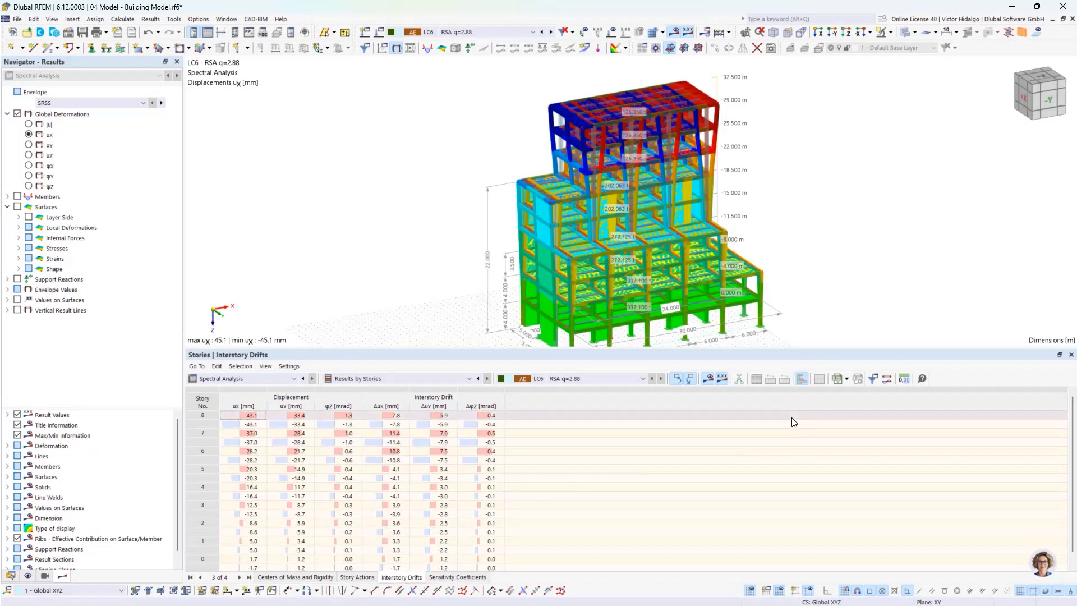
{"action": "left_click", "coordinate": [847, 380]}
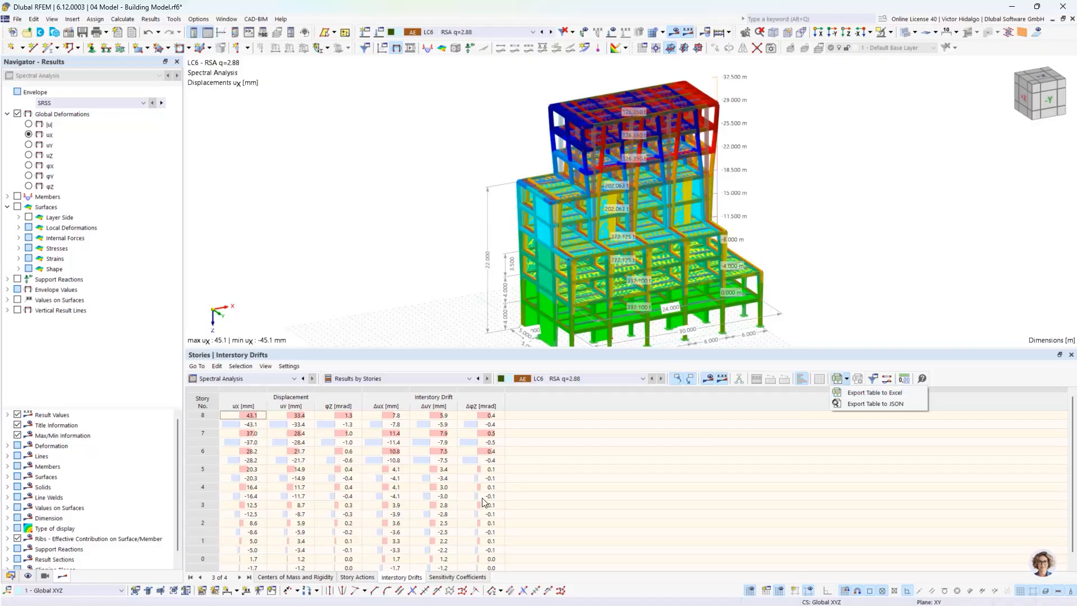
{"action": "left_click", "coordinate": [372, 578]}
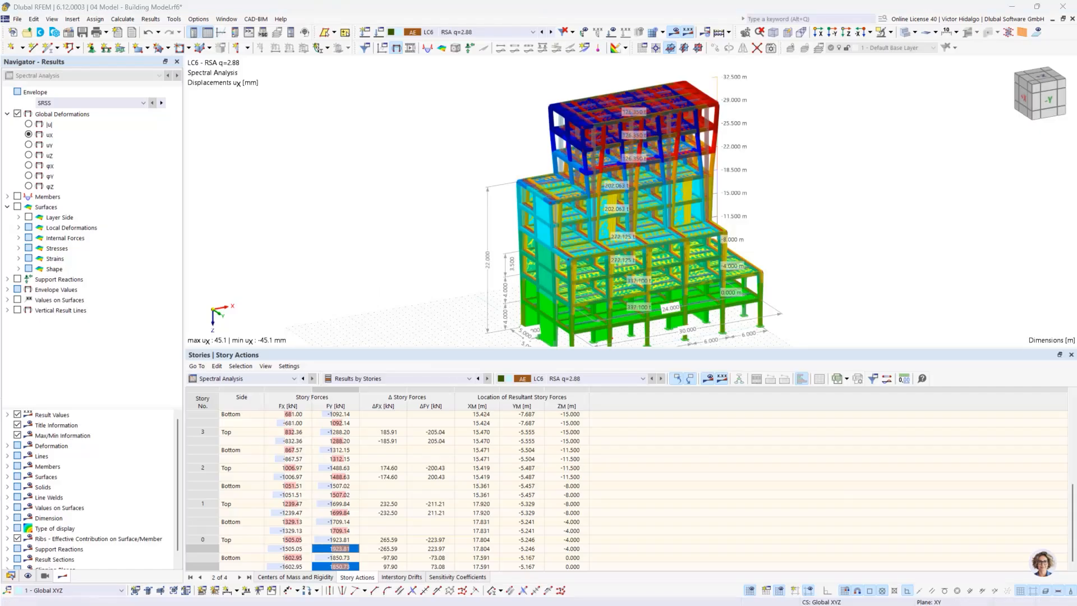
Step: Switch to the RFEM window of 03 Modell - rigid diaphragm and view the building from an oblique angle
{"action": "key", "text": "alt+Tab"}
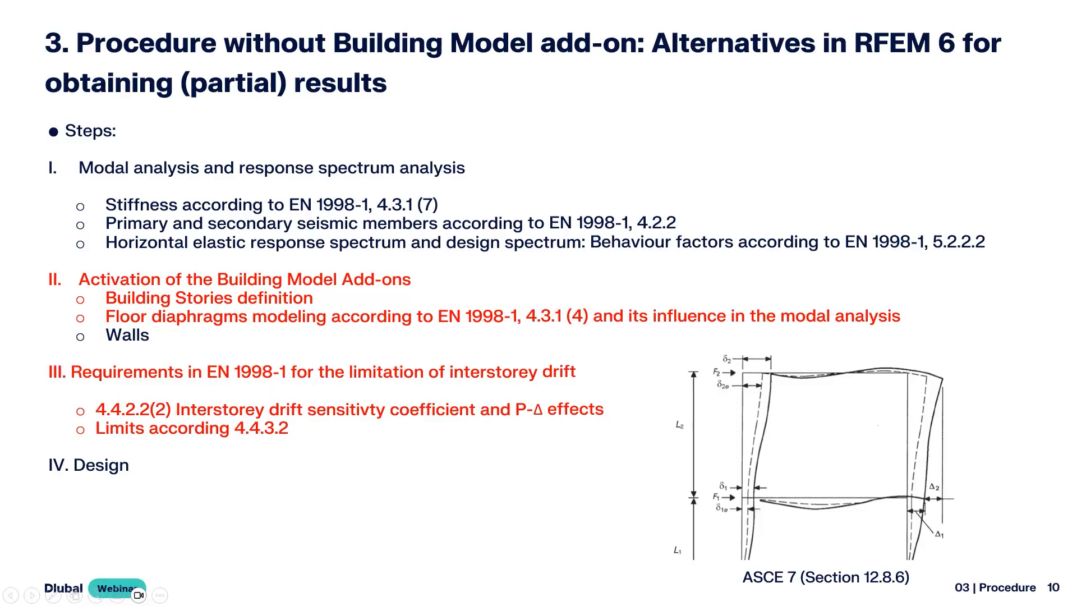
{"action": "key", "text": "alt+Tab"}
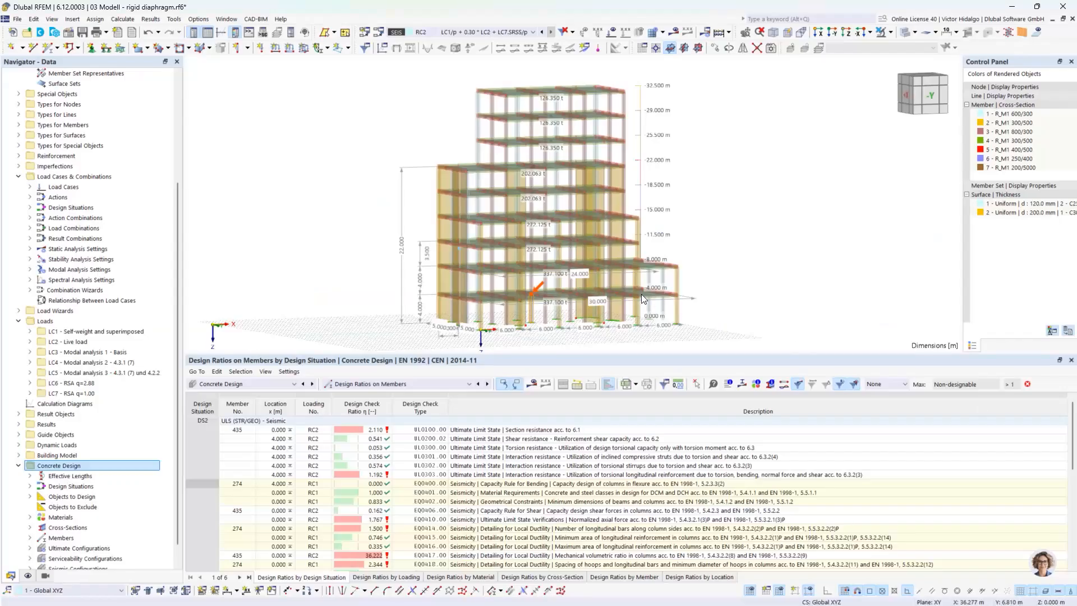
{"action": "mouse_move", "coordinate": [673, 242]}
{"action": "middle_mouse_down"}
{"action": "mouse_move", "coordinate": [657, 241]}
{"action": "mouse_move", "coordinate": [668, 231]}
{"action": "middle_mouse_up"}
{"action": "scroll", "coordinate": [669, 230], "scroll_direction": "down", "scroll_amount": 1}
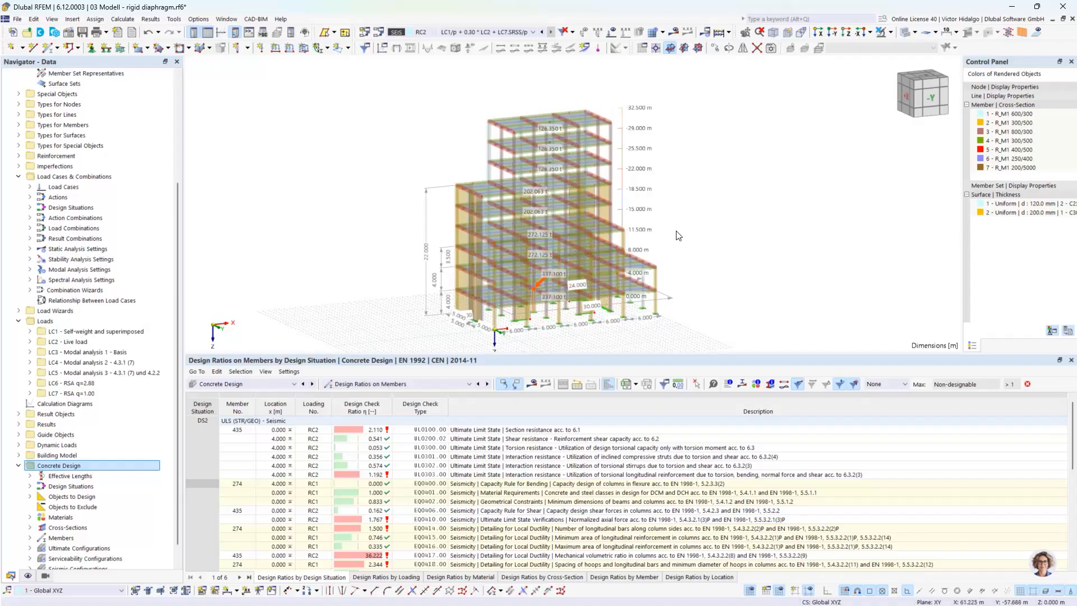
{"action": "scroll", "coordinate": [675, 235], "scroll_direction": "up", "scroll_amount": 1}
Step: Open the load case definitions and review the modal analysis settings and structure modifications of LC3, LC4 and LC5
{"action": "left_click", "coordinate": [478, 32]}
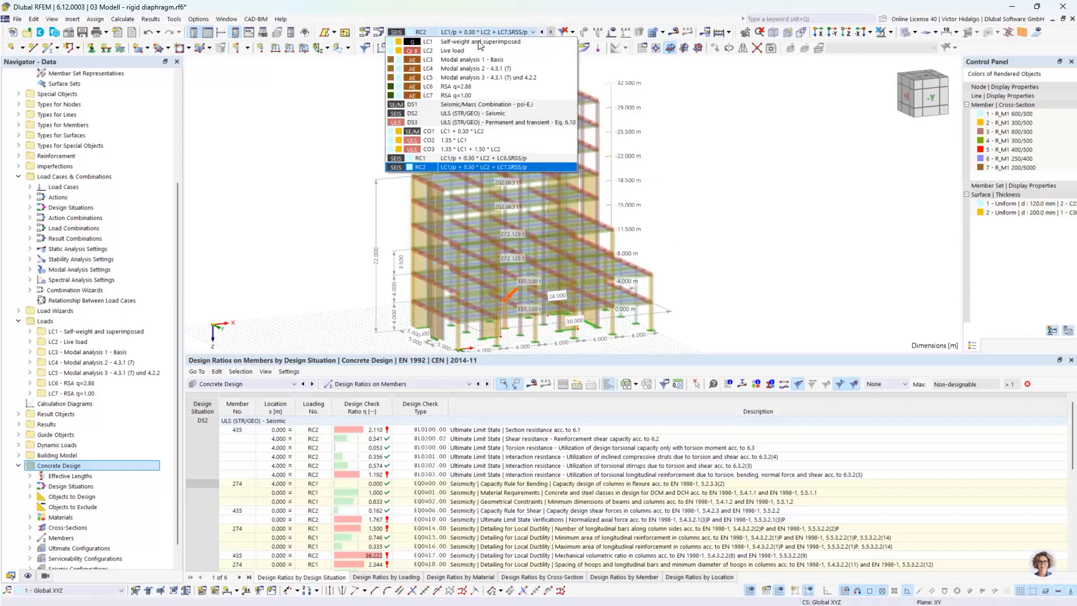
{"action": "left_click", "coordinate": [471, 33]}
{"action": "left_click", "coordinate": [380, 33]}
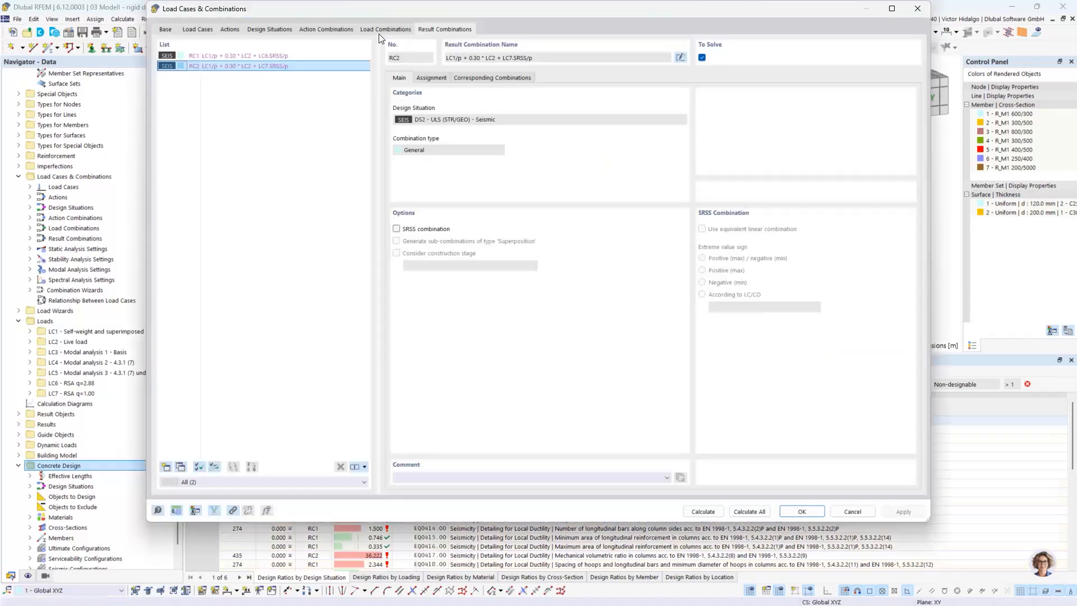
{"action": "left_click", "coordinate": [196, 30]}
{"action": "left_click", "coordinate": [236, 78]}
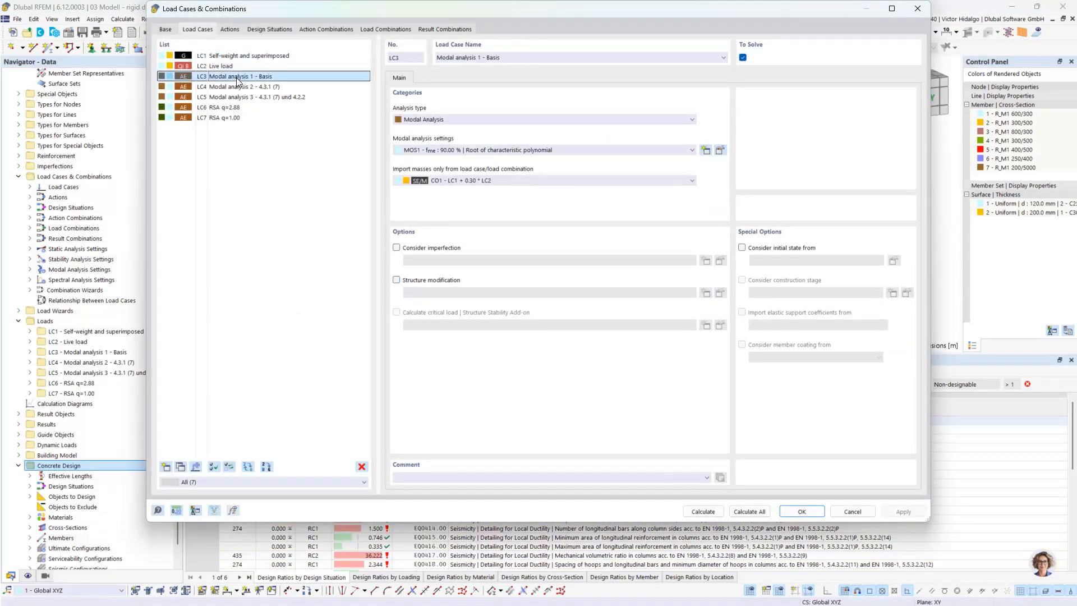
{"action": "left_click", "coordinate": [248, 88], "text": "ctrl"}
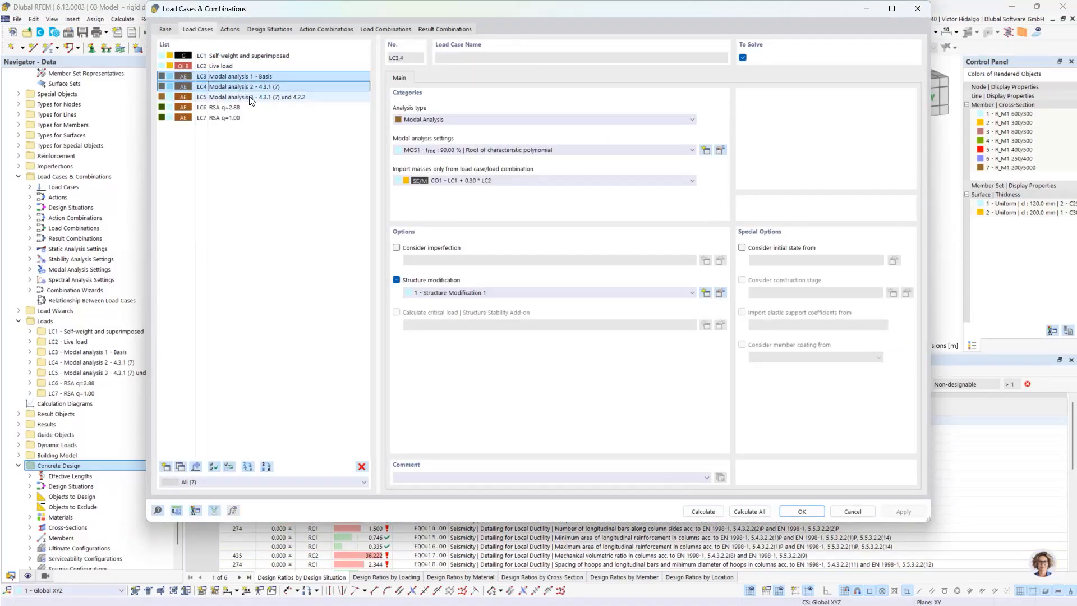
{"action": "left_click", "coordinate": [251, 98]}
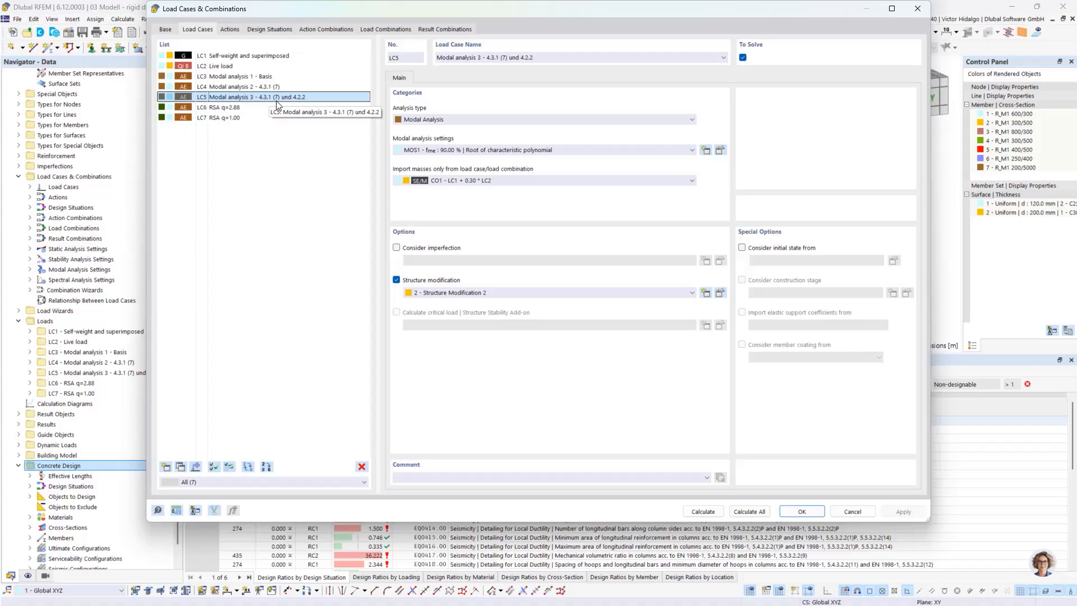
Step: Review the response spectrum load cases LC6 and LC7 and close the load case definitions without changes
{"action": "left_click", "coordinate": [248, 108]}
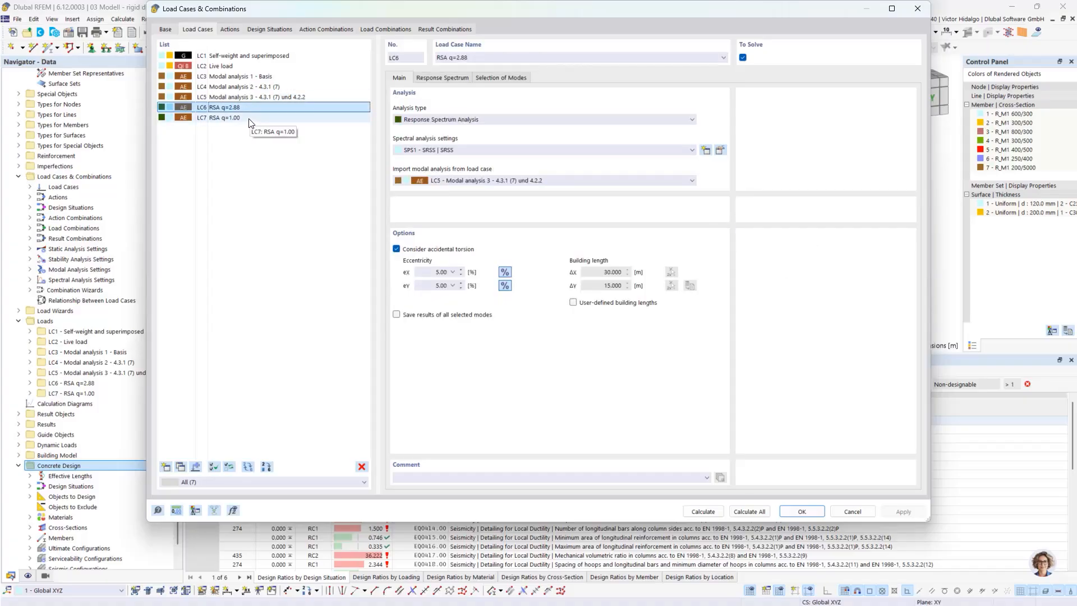
{"action": "left_click", "coordinate": [250, 119]}
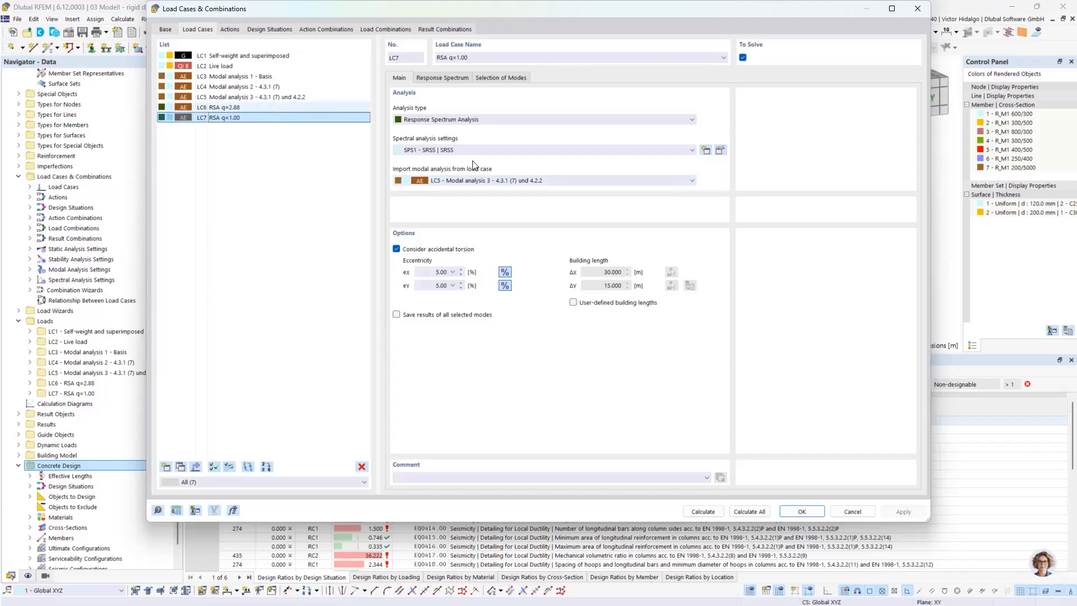
{"action": "left_click", "coordinate": [853, 512]}
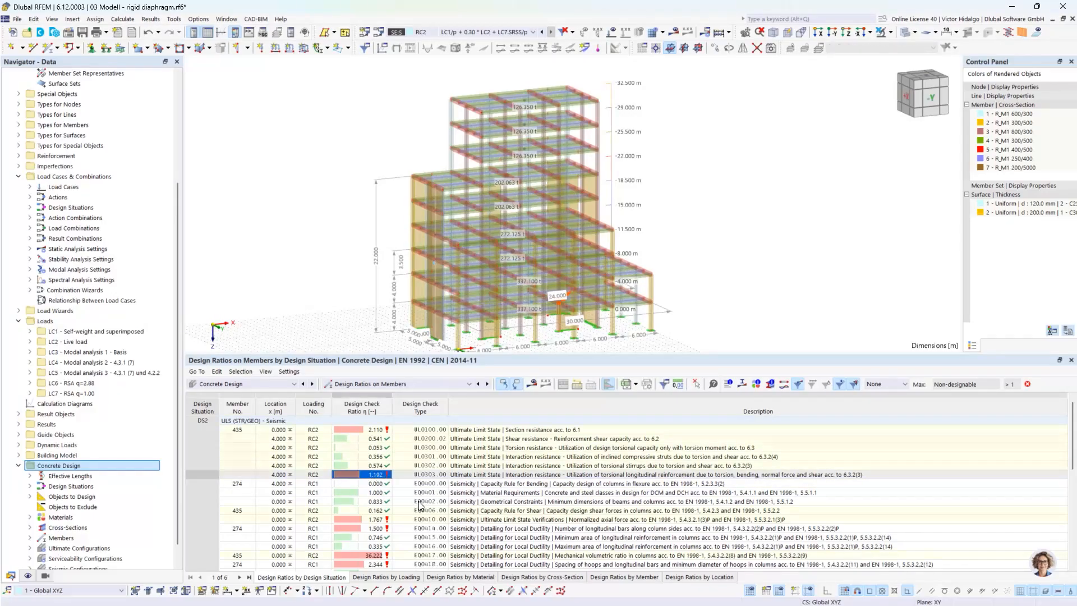
Step: Select the seismic normalized axial force check in the member design ratios table and inspect the building's lower stories
{"action": "left_click", "coordinate": [405, 520]}
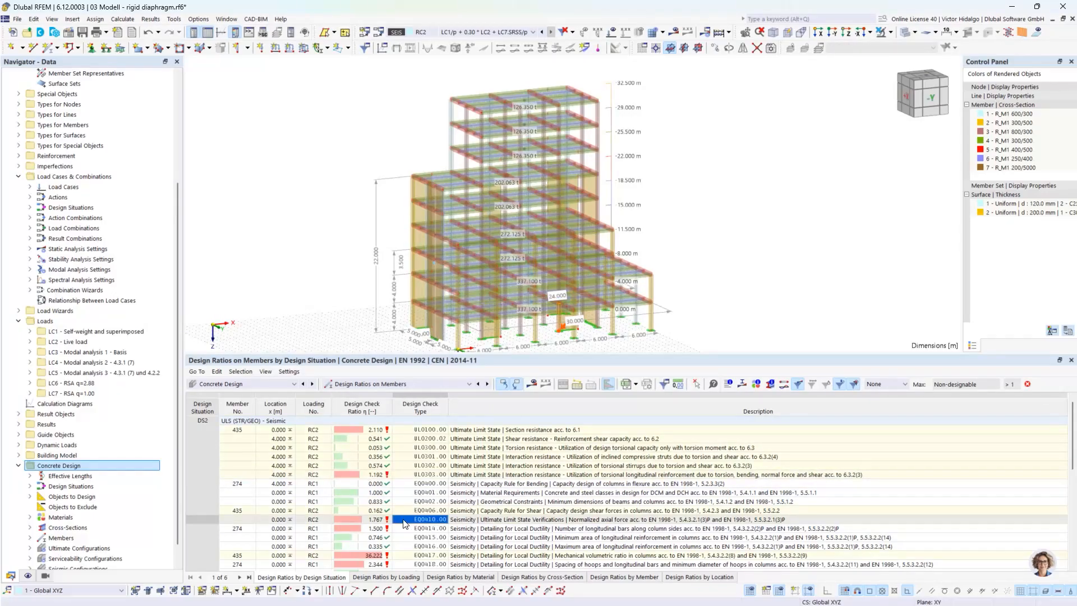
{"action": "middle_click_drag", "start_coordinate": [745, 311], "coordinate": [762, 288]}
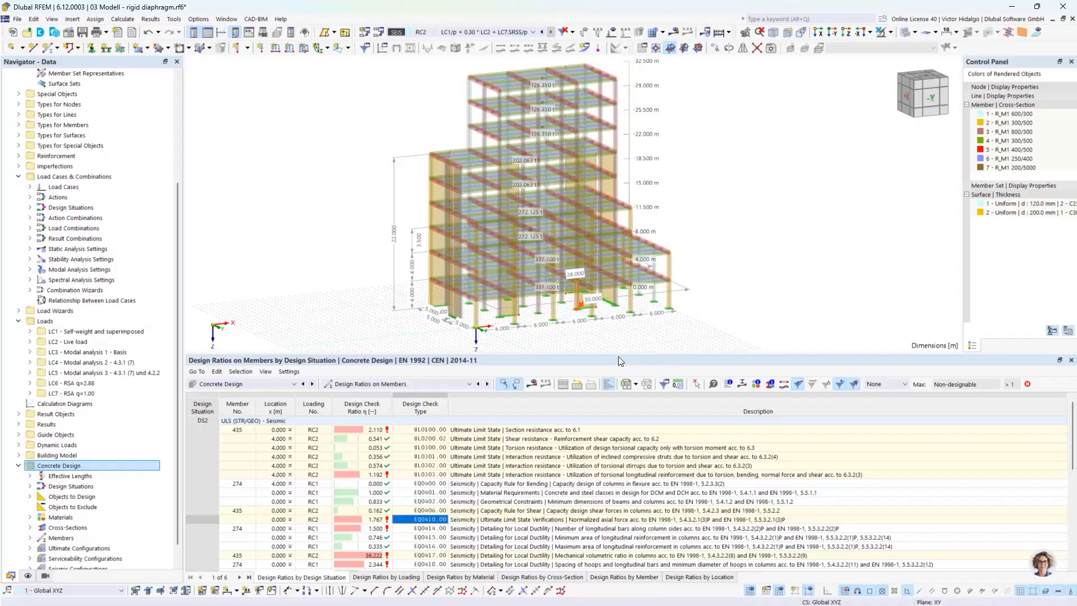
{"action": "scroll", "coordinate": [634, 309], "scroll_direction": "up", "scroll_amount": 3}
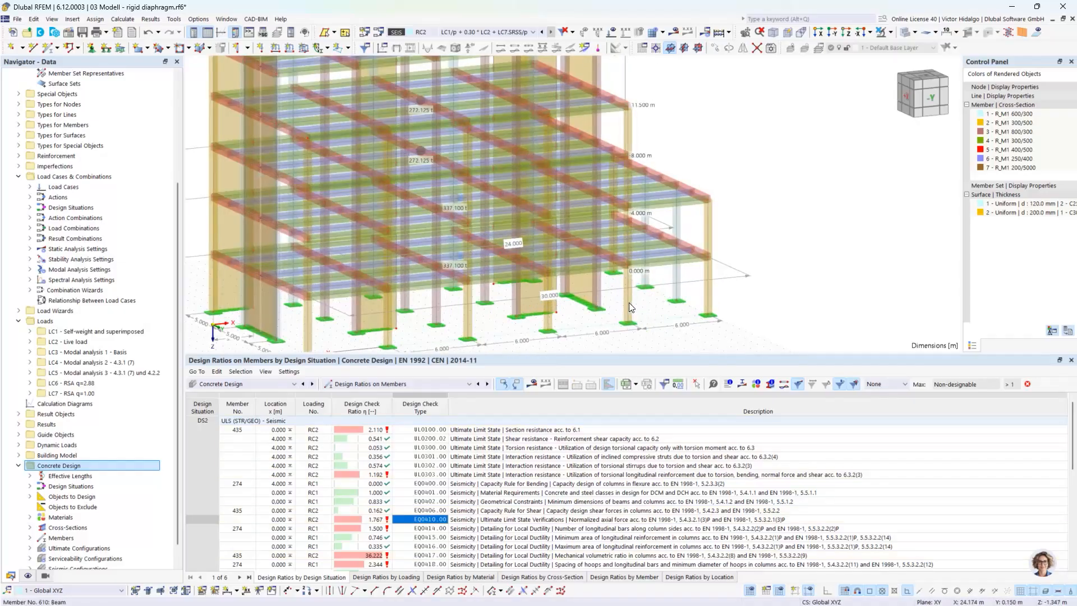
{"action": "scroll", "coordinate": [616, 250], "scroll_direction": "down", "scroll_amount": 4}
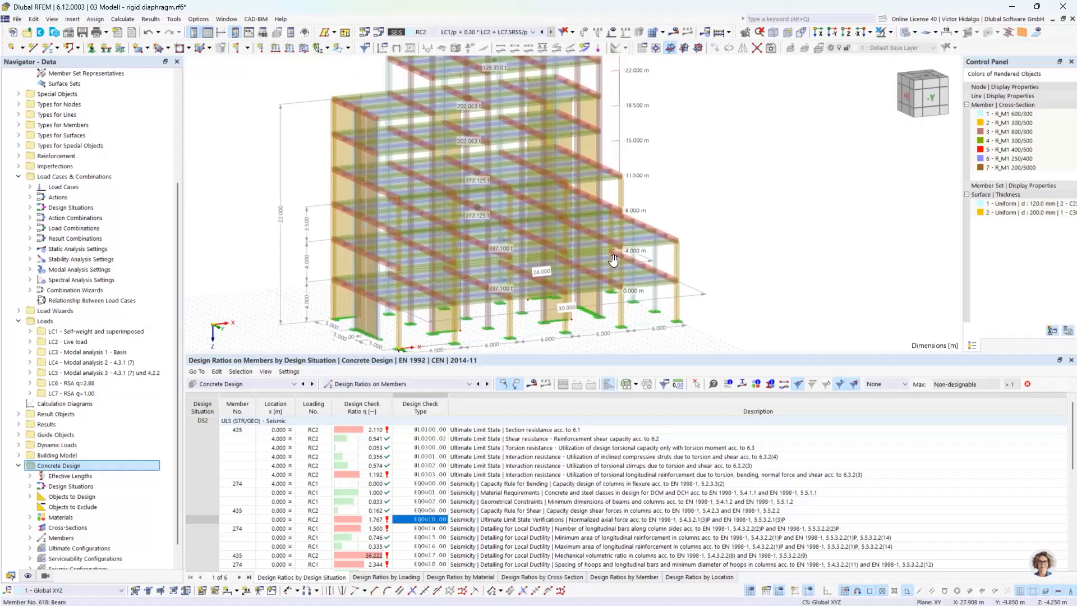
Step: Look through the available load cases and result combinations, and reduce the results table's height to enlarge the model view
{"action": "left_click", "coordinate": [445, 32]}
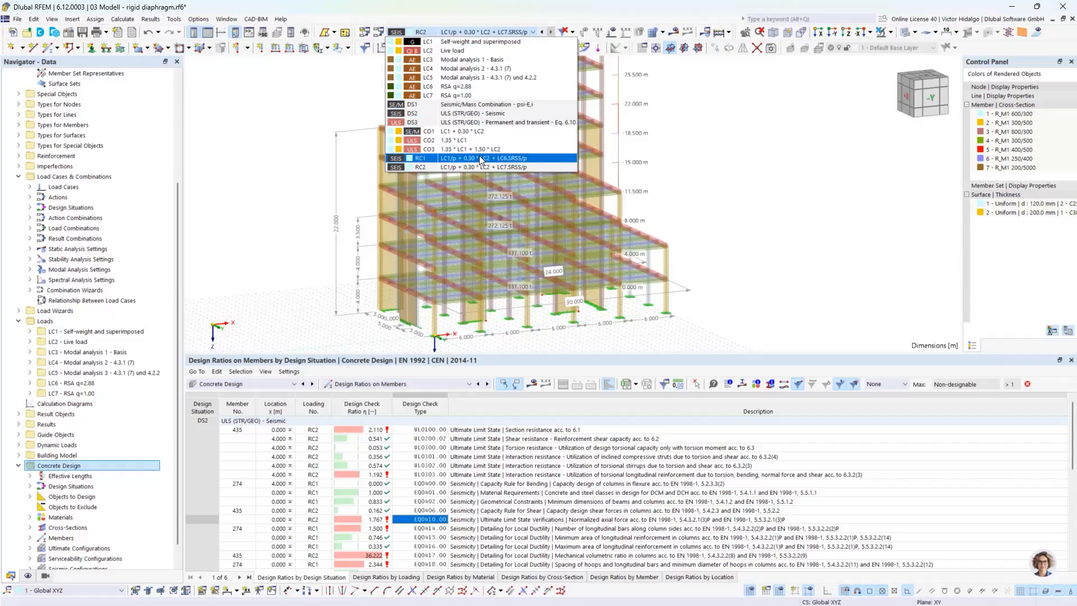
{"action": "left_click", "coordinate": [765, 220]}
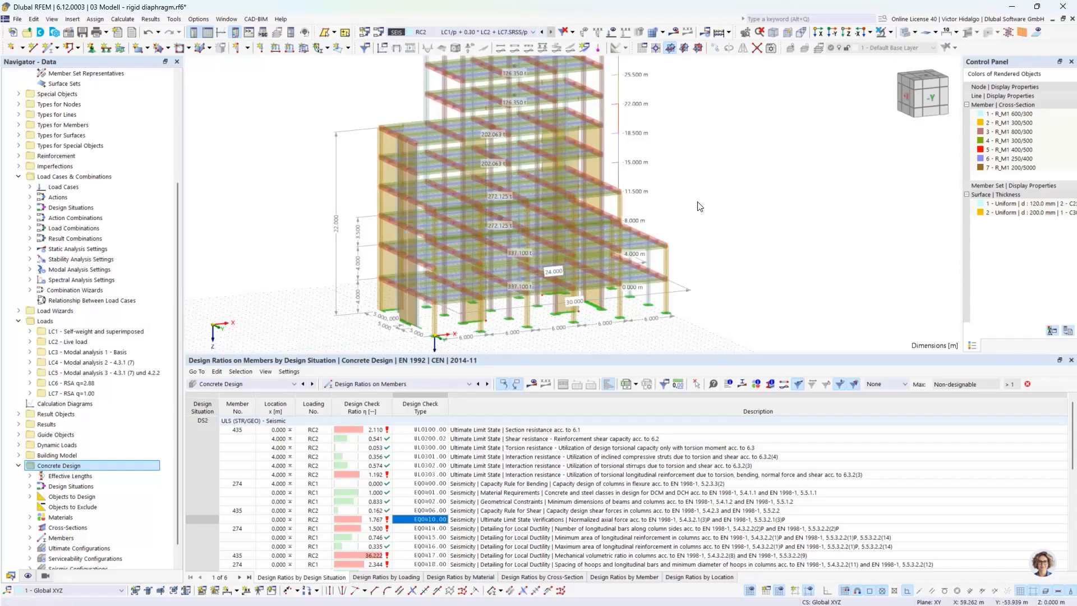
{"action": "left_click_drag", "start_coordinate": [713, 355], "coordinate": [714, 383]}
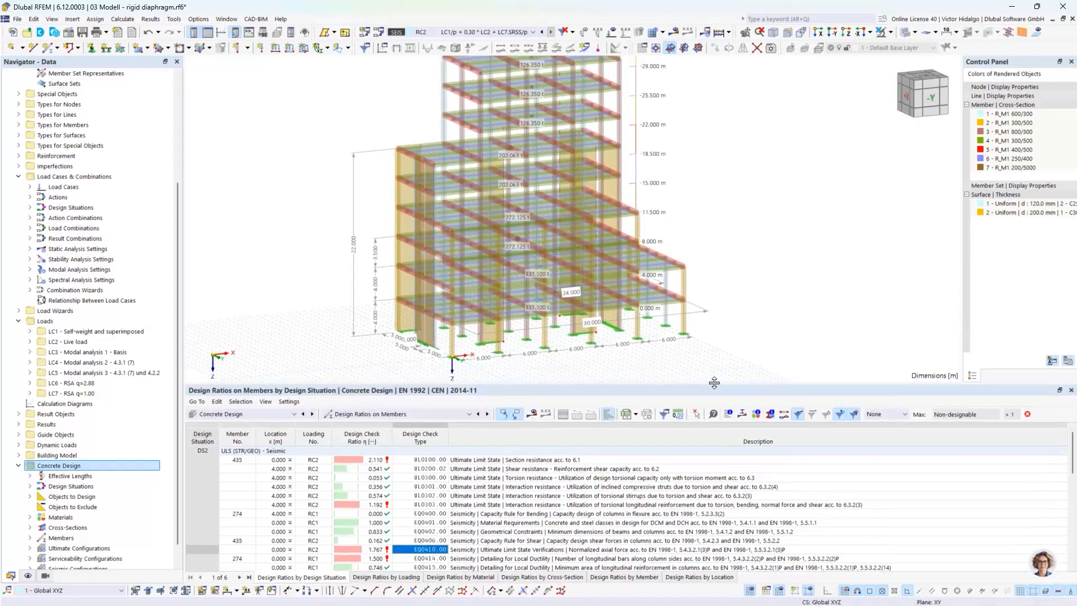
{"action": "scroll", "coordinate": [726, 263], "scroll_direction": "down", "scroll_amount": 2}
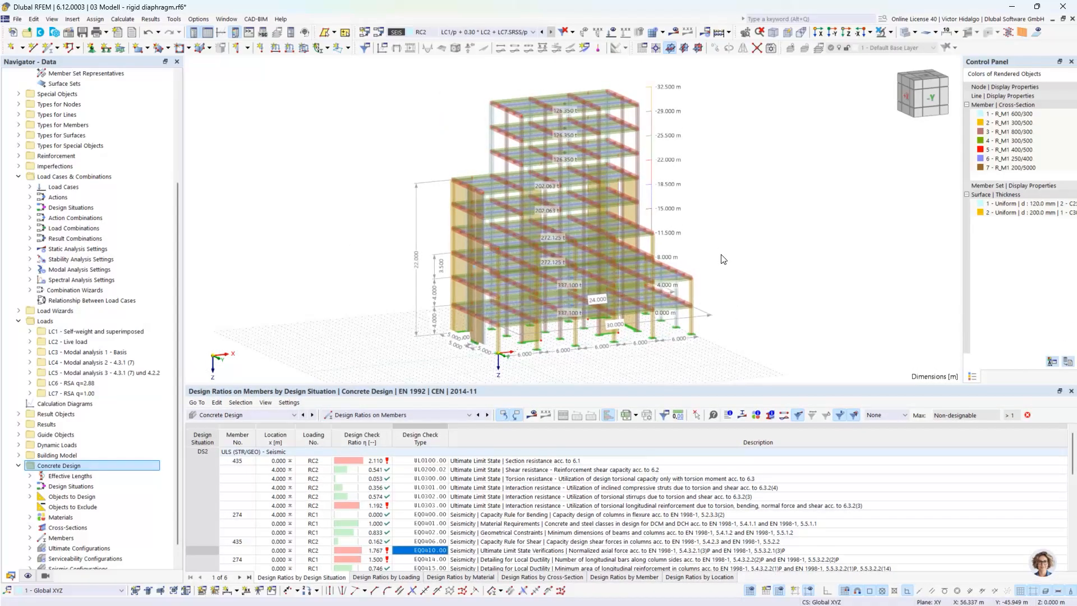
Step: Review the analysis, dynamic, special solution and design add-ons activated in the model's base data and close it without changes
{"action": "left_click", "coordinate": [69, 36]}
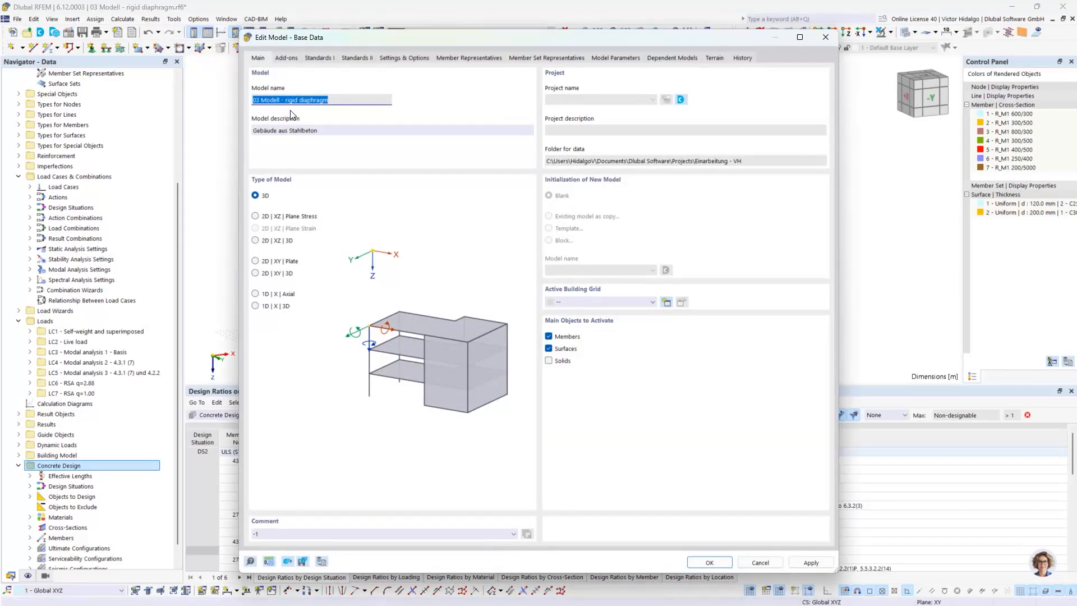
{"action": "left_click", "coordinate": [289, 58]}
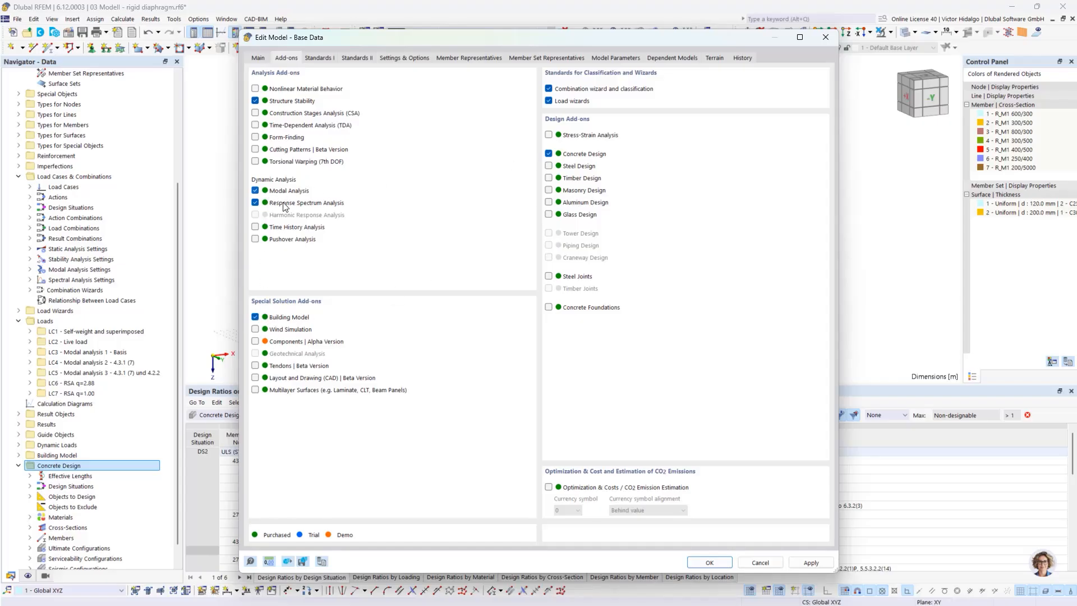
{"action": "left_click", "coordinate": [766, 563]}
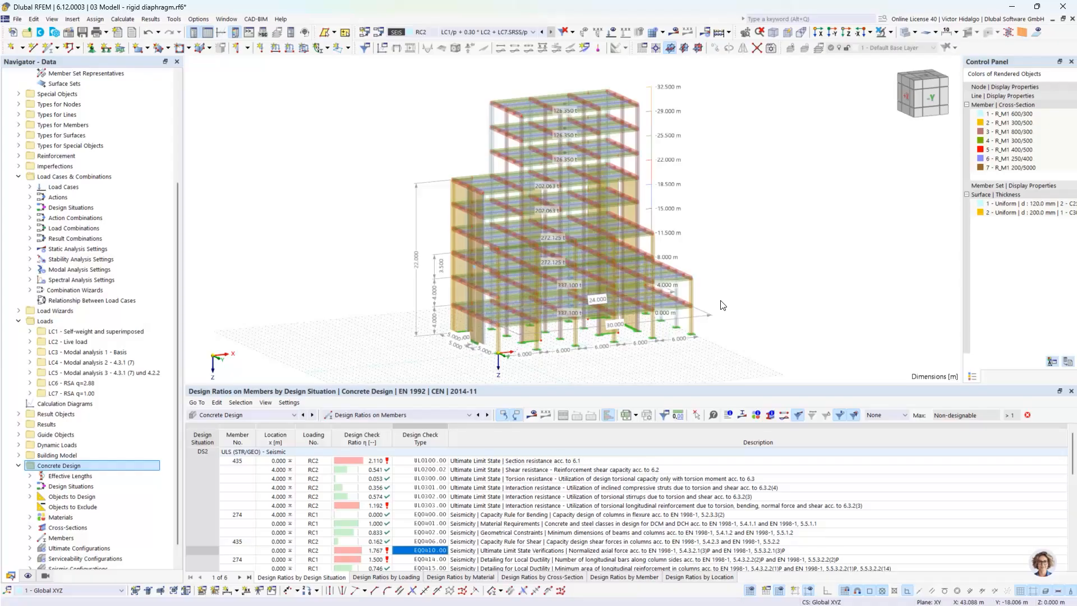
{"action": "middle_click_drag", "start_coordinate": [745, 268], "coordinate": [733, 277]}
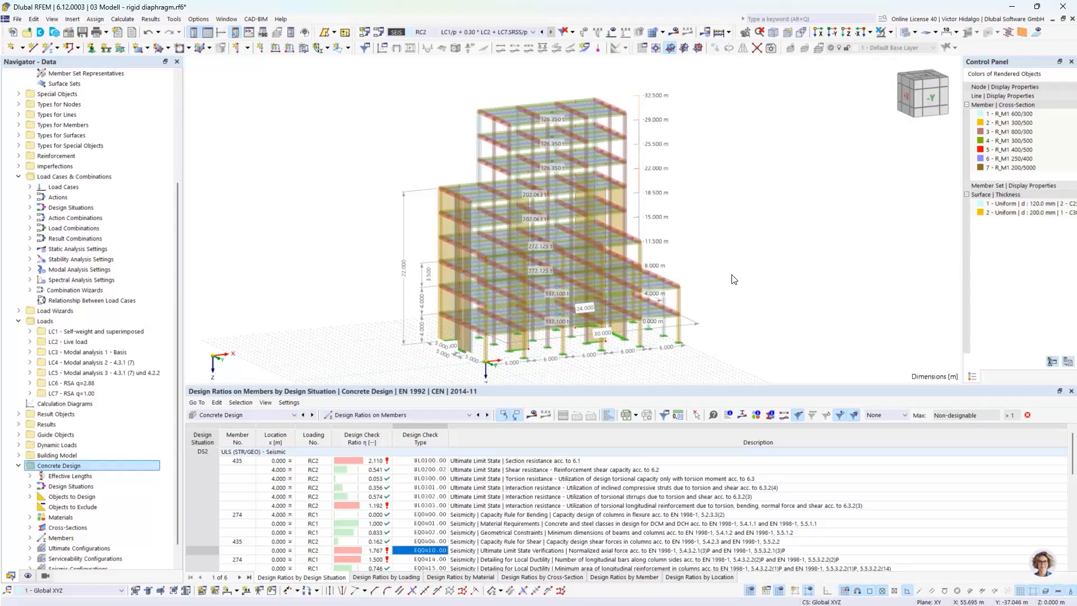